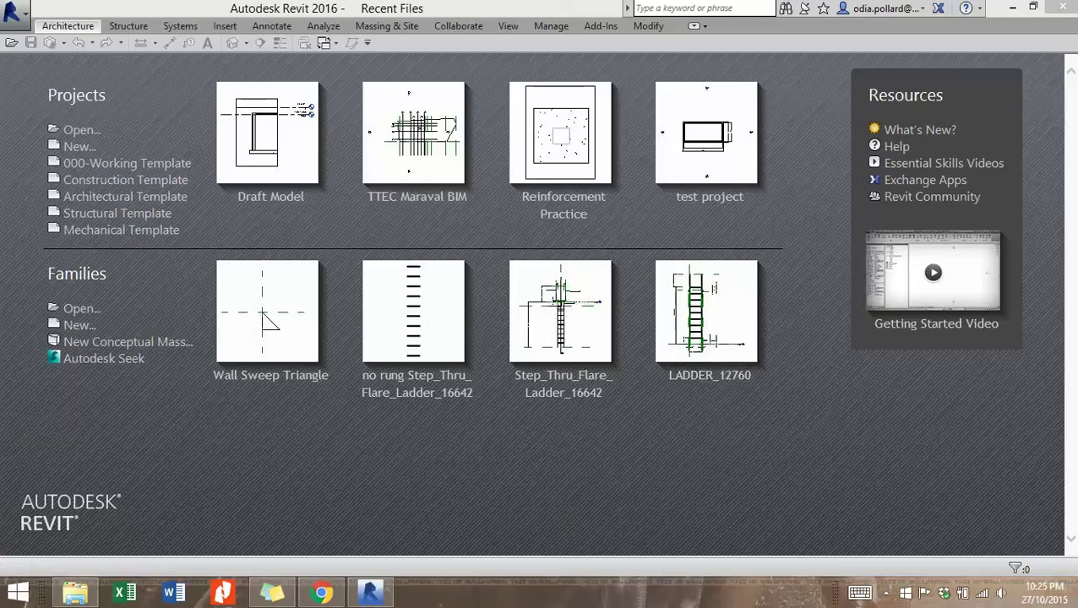
Step: Create a new project from the DefaultMetric.rte template in the US Metric templates folder
{"action": "left_click", "coordinate": [76, 151]}
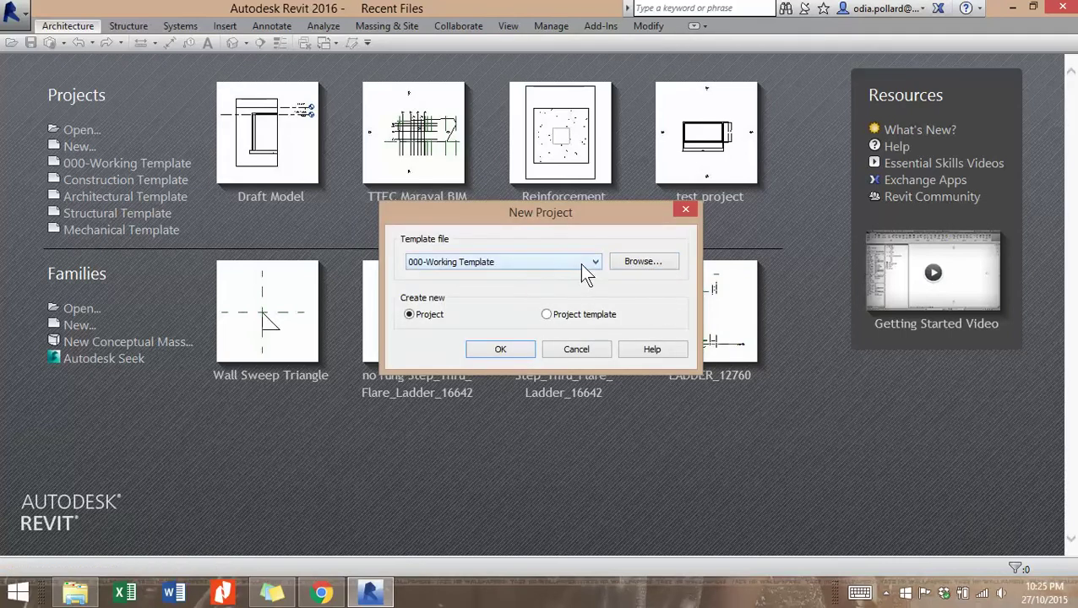
{"action": "left_click", "coordinate": [635, 262]}
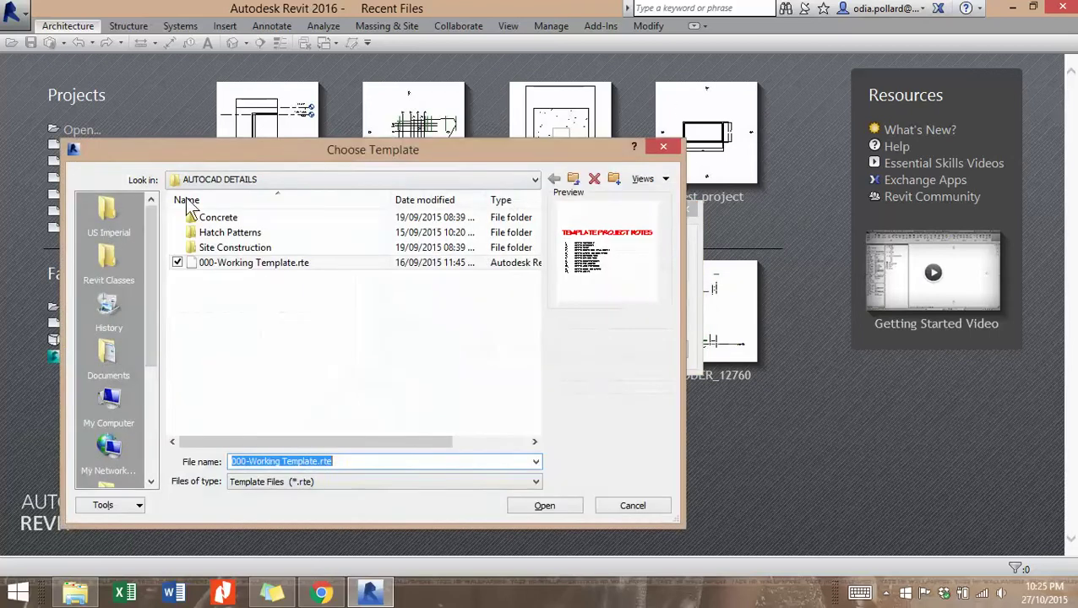
{"action": "left_click", "coordinate": [119, 222]}
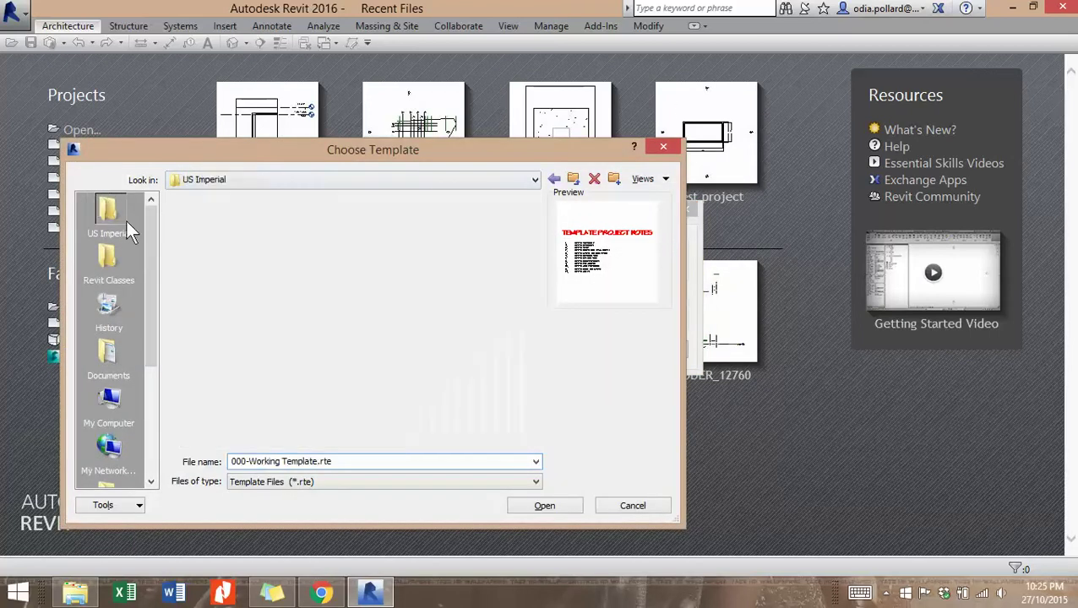
{"action": "left_click", "coordinate": [573, 180]}
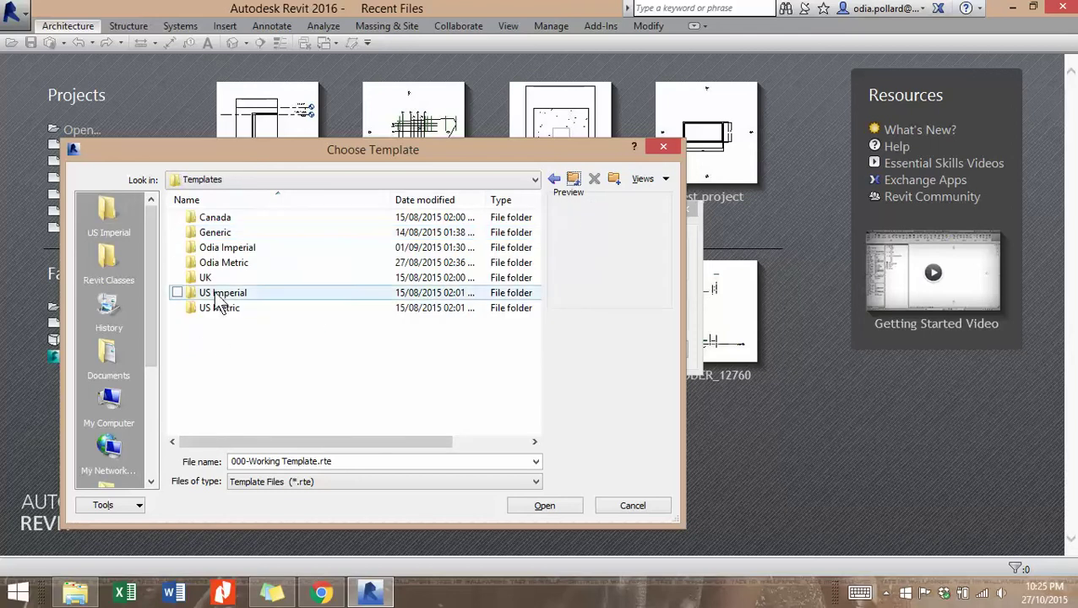
{"action": "double_click", "coordinate": [221, 308]}
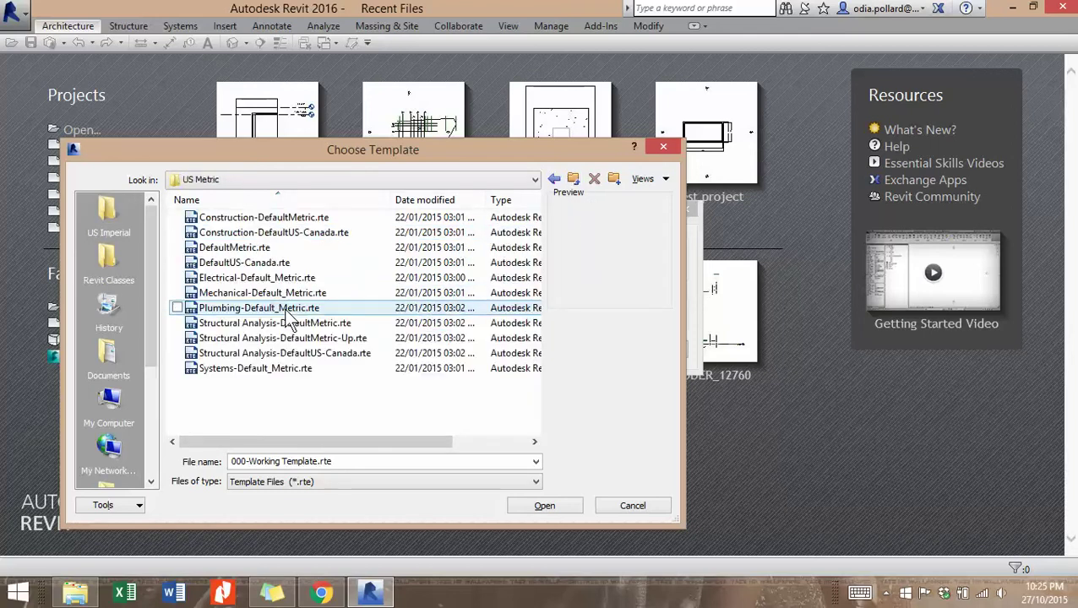
{"action": "left_click", "coordinate": [384, 199]}
{"action": "left_click", "coordinate": [381, 181]}
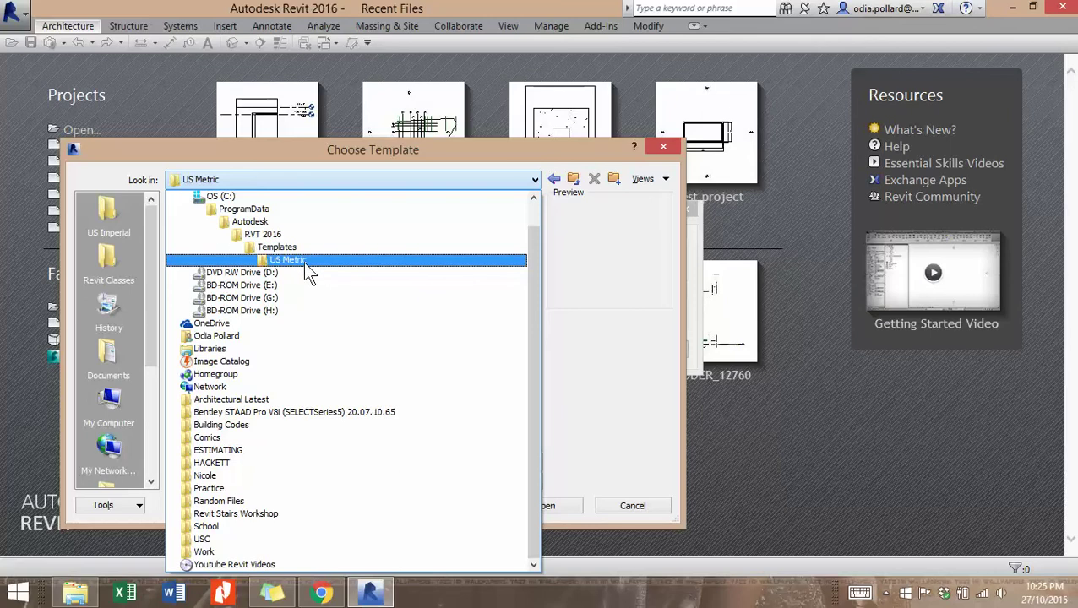
{"action": "left_click", "coordinate": [306, 260]}
{"action": "left_click", "coordinate": [238, 249]}
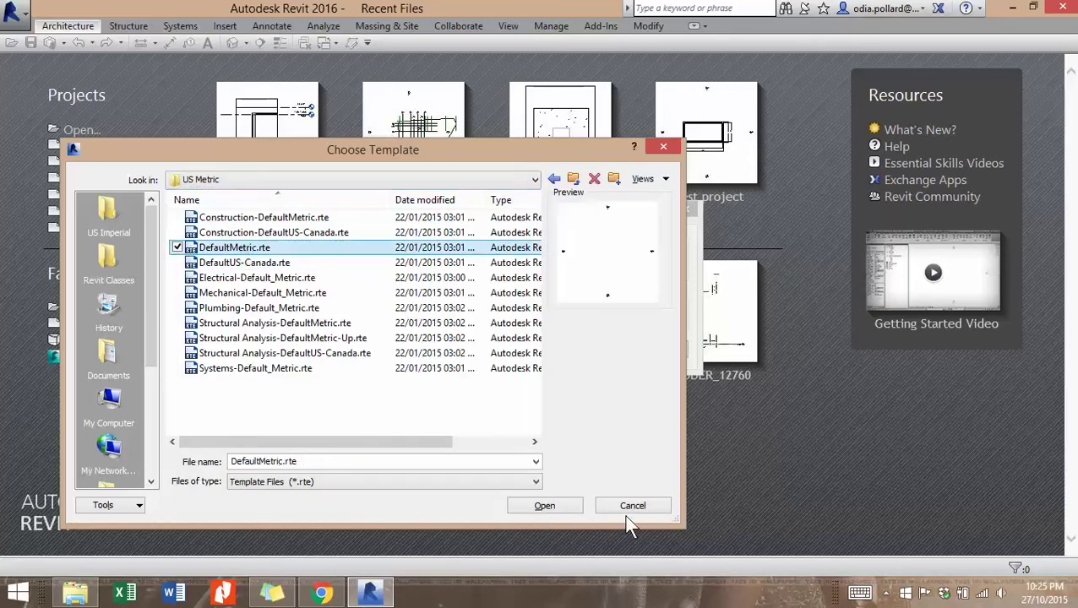
{"action": "left_click", "coordinate": [557, 503]}
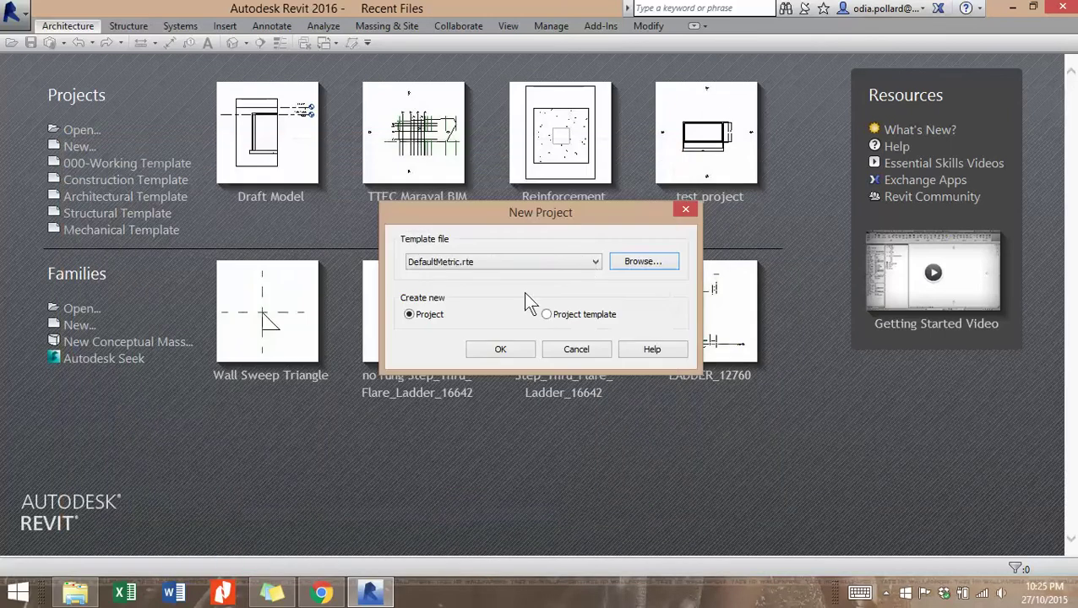
{"action": "left_click", "coordinate": [499, 349]}
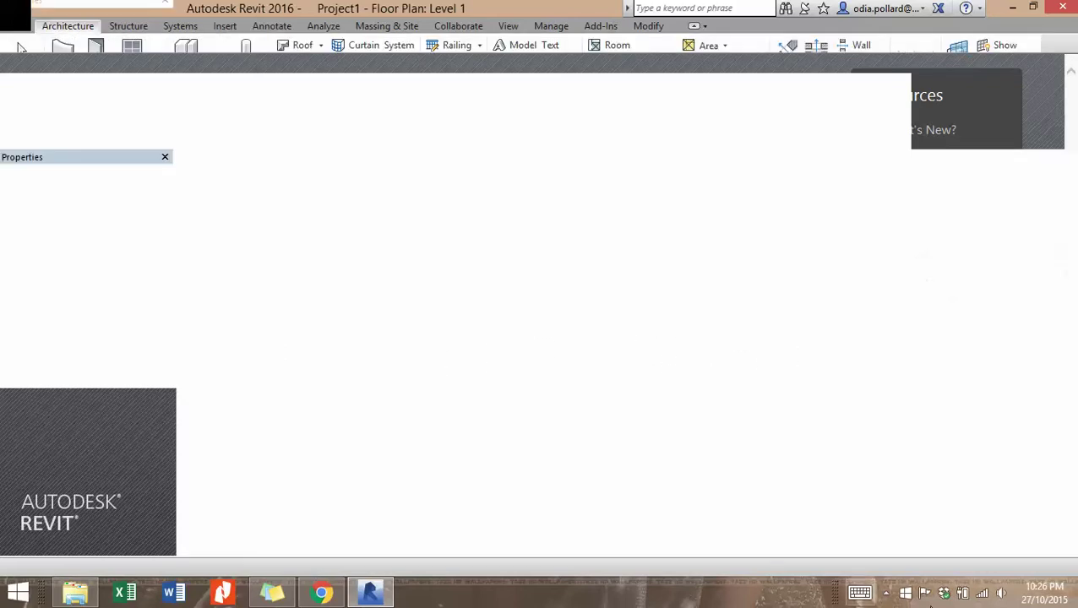
{"action": "left_click", "coordinate": [885, 593]}
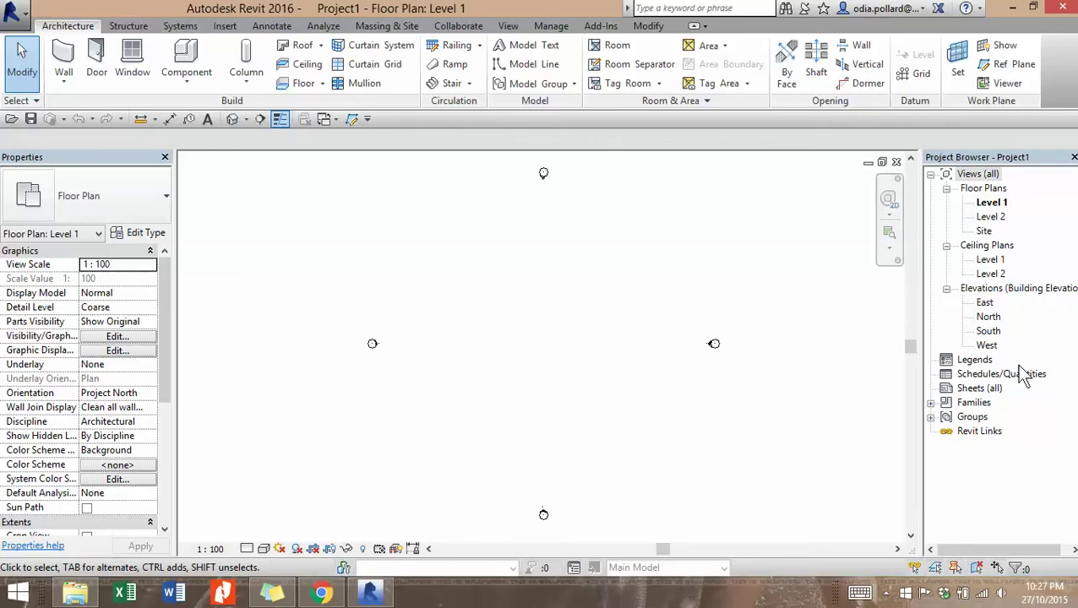
Step: Open the North elevation, examine the Level 1 and Level 2 lines and their heights, and close the view
{"action": "double_click", "coordinate": [990, 331]}
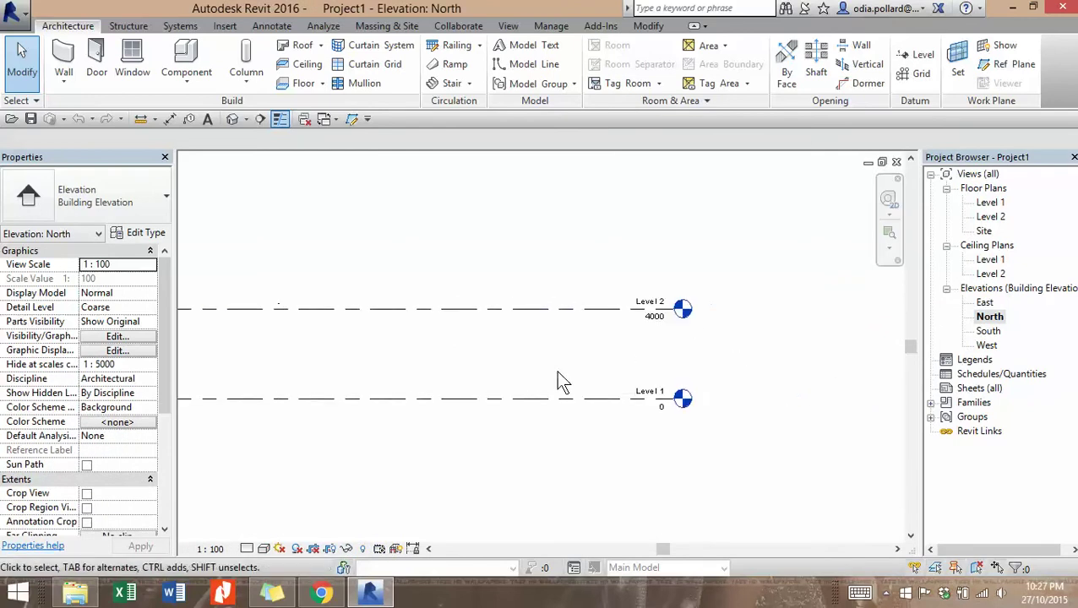
{"action": "scroll", "coordinate": [556, 379], "scroll_direction": "up", "scroll_amount": 2}
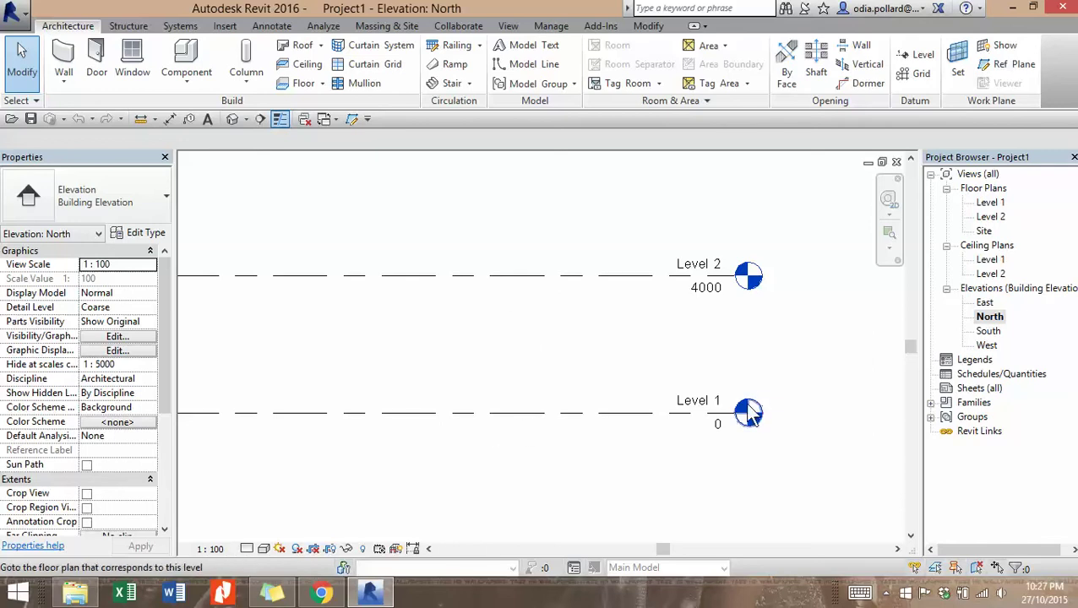
{"action": "scroll", "coordinate": [631, 413], "scroll_direction": "down", "scroll_amount": 3}
{"action": "scroll", "coordinate": [642, 414], "scroll_direction": "up", "scroll_amount": 3}
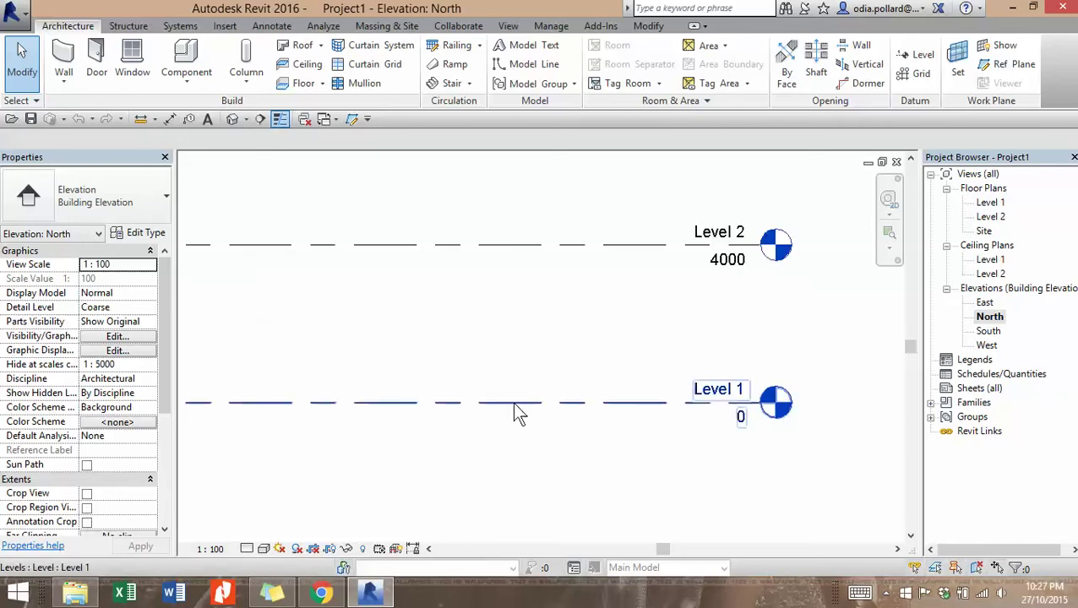
{"action": "scroll", "coordinate": [574, 410], "scroll_direction": "down", "scroll_amount": 2}
{"action": "middle_click_drag", "start_coordinate": [371, 406], "coordinate": [530, 404]}
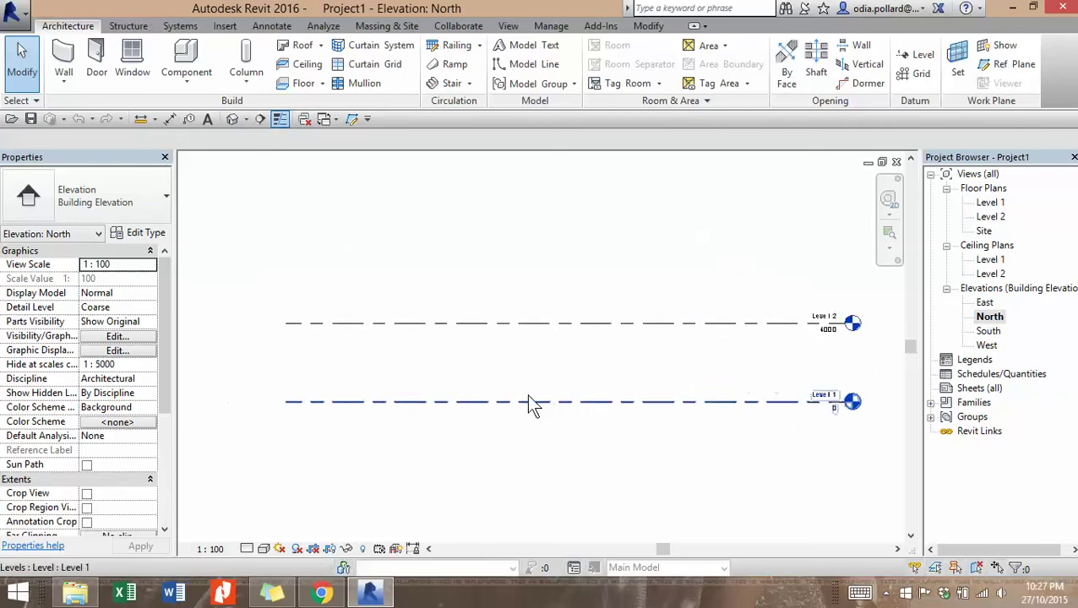
{"action": "scroll", "coordinate": [591, 409], "scroll_direction": "up", "scroll_amount": 2}
{"action": "middle_click_drag", "start_coordinate": [747, 434], "coordinate": [527, 444]}
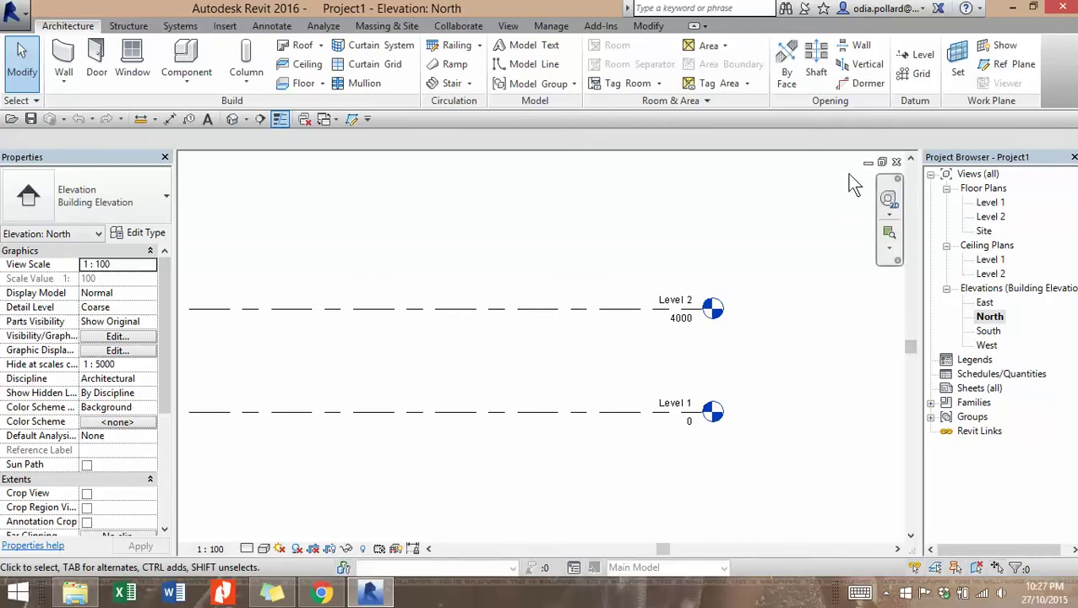
{"action": "left_click", "coordinate": [896, 161]}
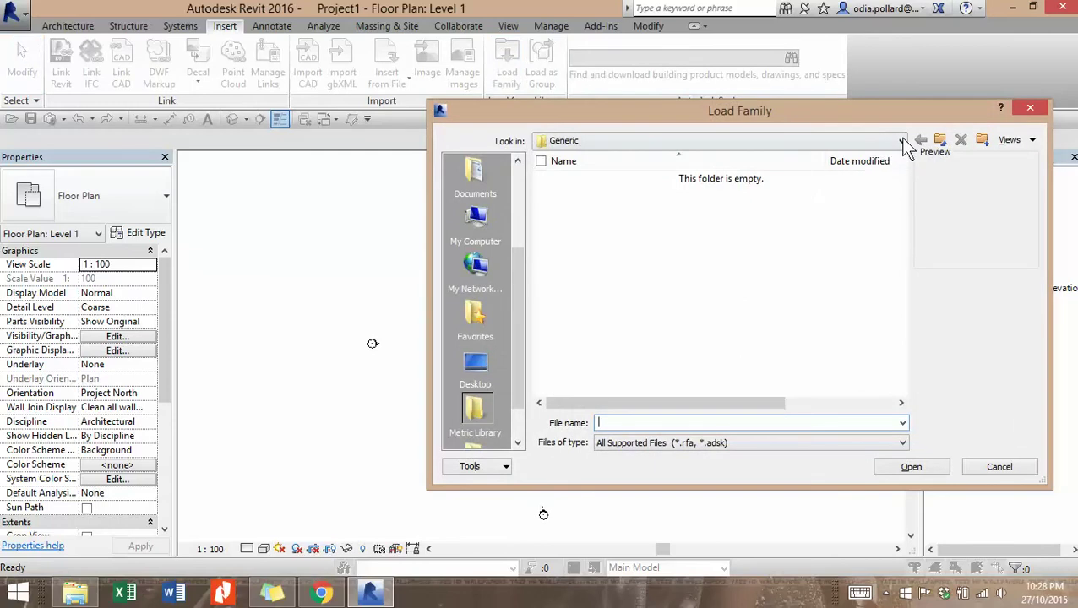
Step: Browse the family libraries to the UK library's Structural Rebar Shapes folder
{"action": "left_click", "coordinate": [939, 140]}
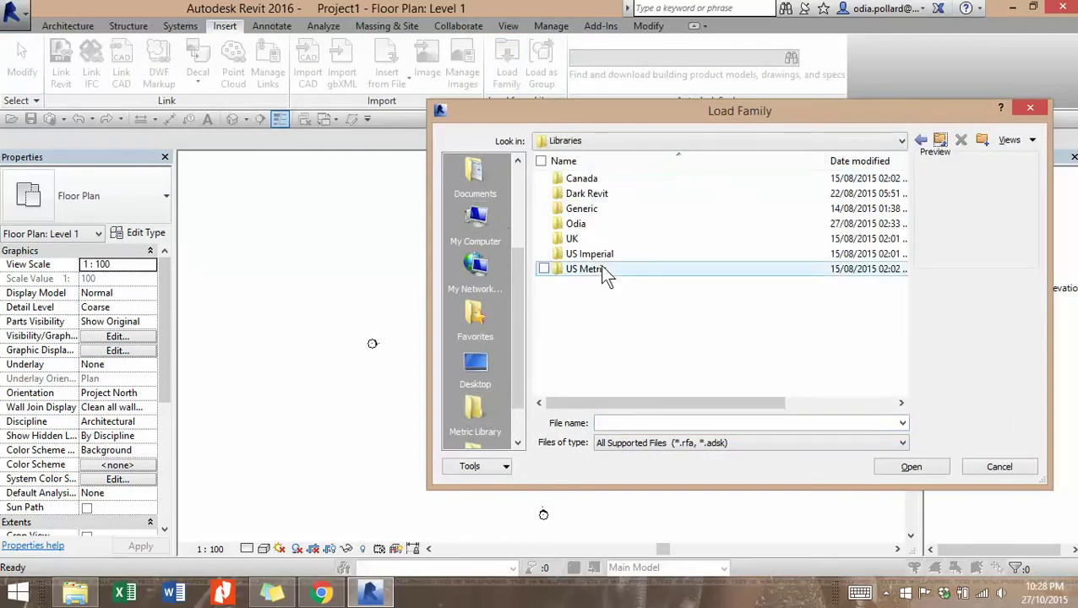
{"action": "double_click", "coordinate": [582, 238]}
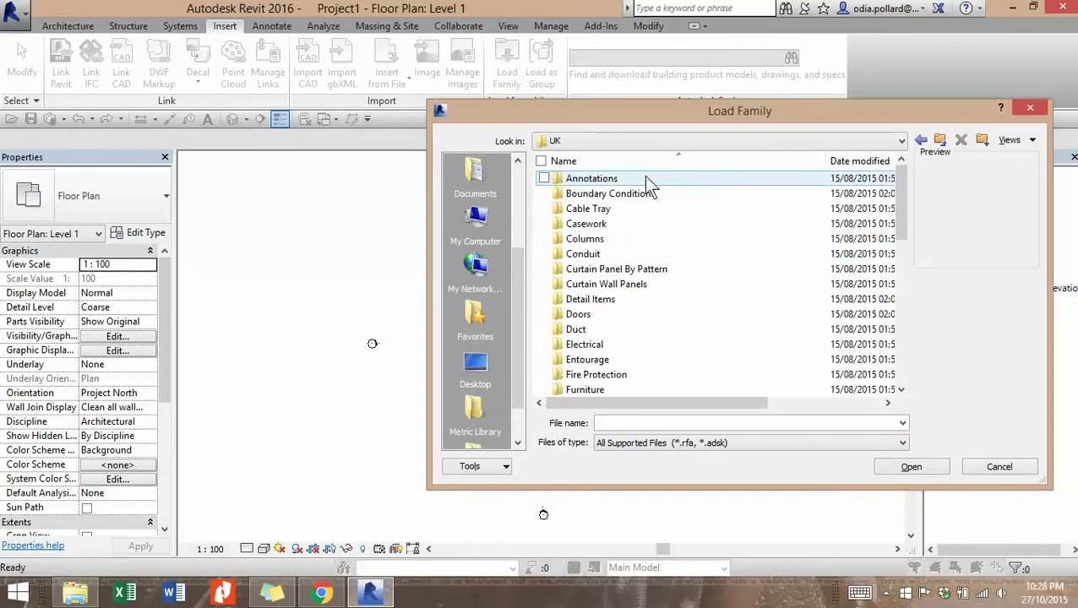
{"action": "scroll", "coordinate": [649, 333], "scroll_direction": "down", "scroll_amount": 8}
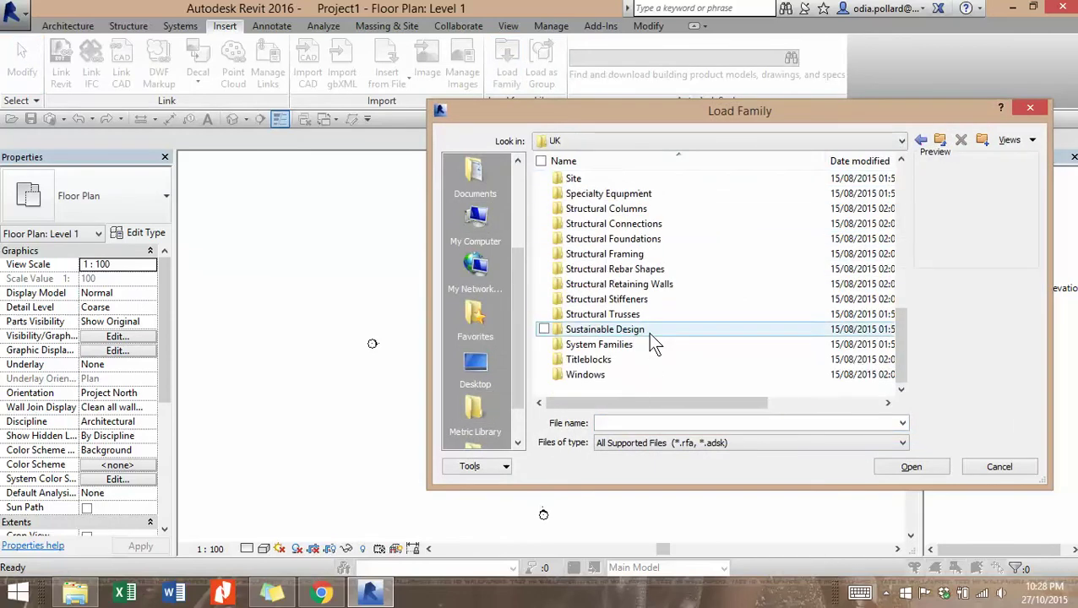
{"action": "double_click", "coordinate": [625, 269]}
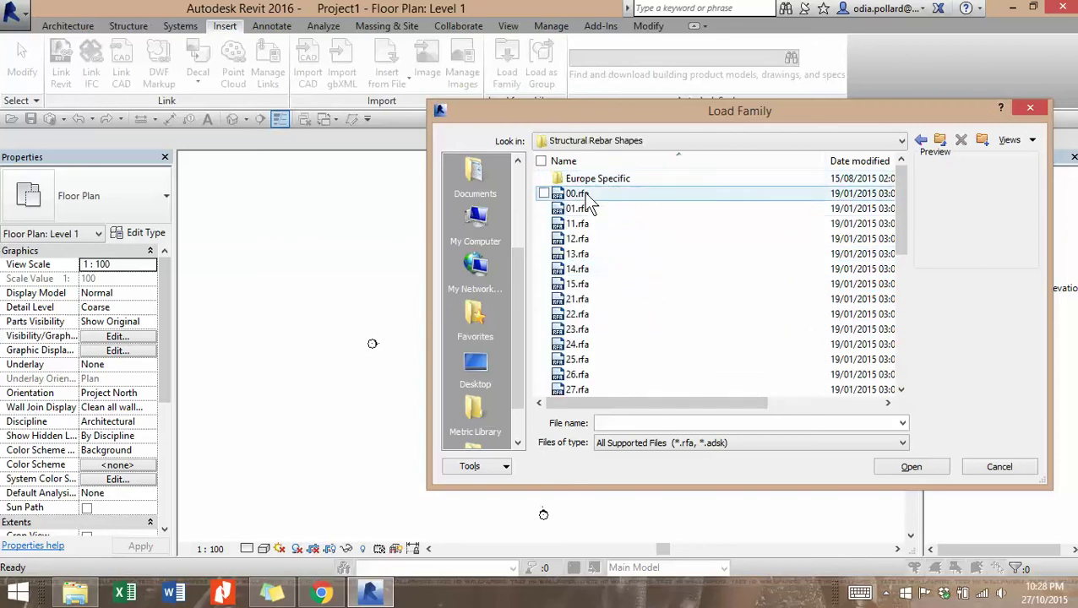
Step: Load all the rebar shape families in the folder, leaving out the Europe Specific subfolder
{"action": "left_click", "coordinate": [583, 193]}
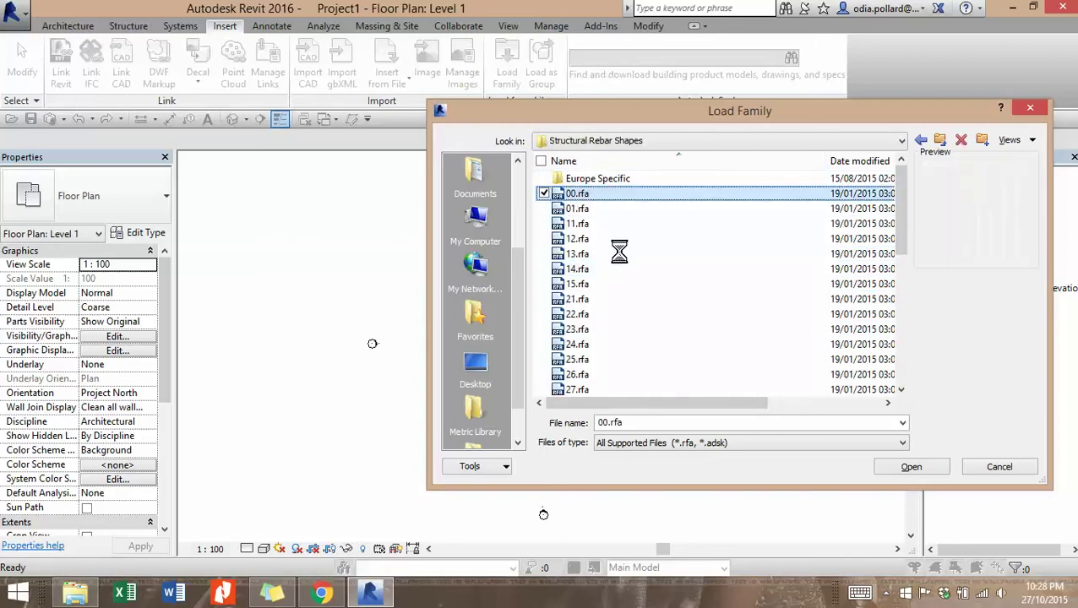
{"action": "key", "text": "ctrl+a"}
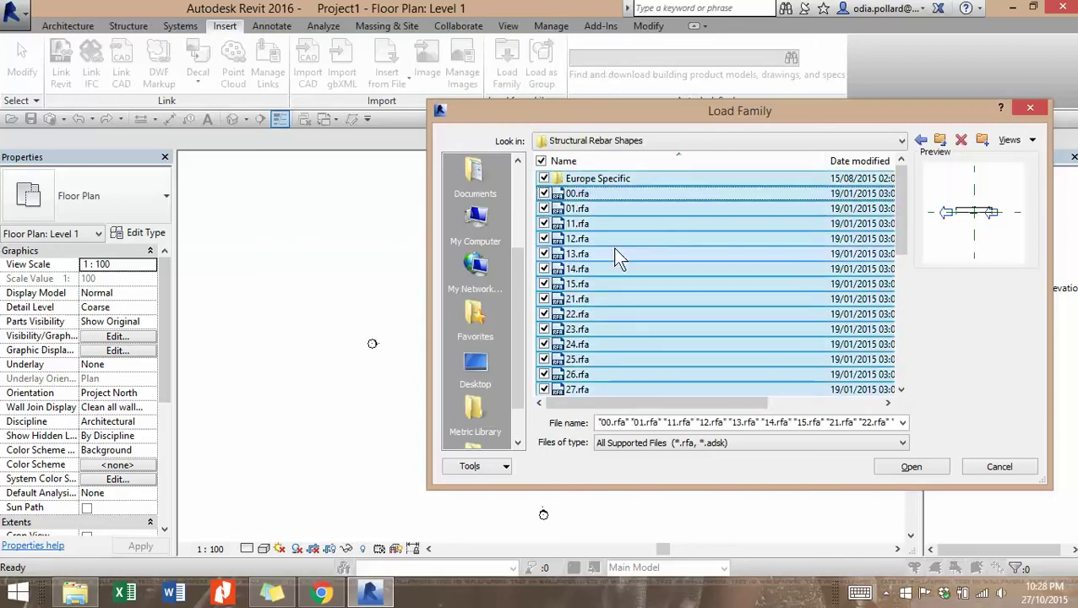
{"action": "left_click", "coordinate": [545, 179]}
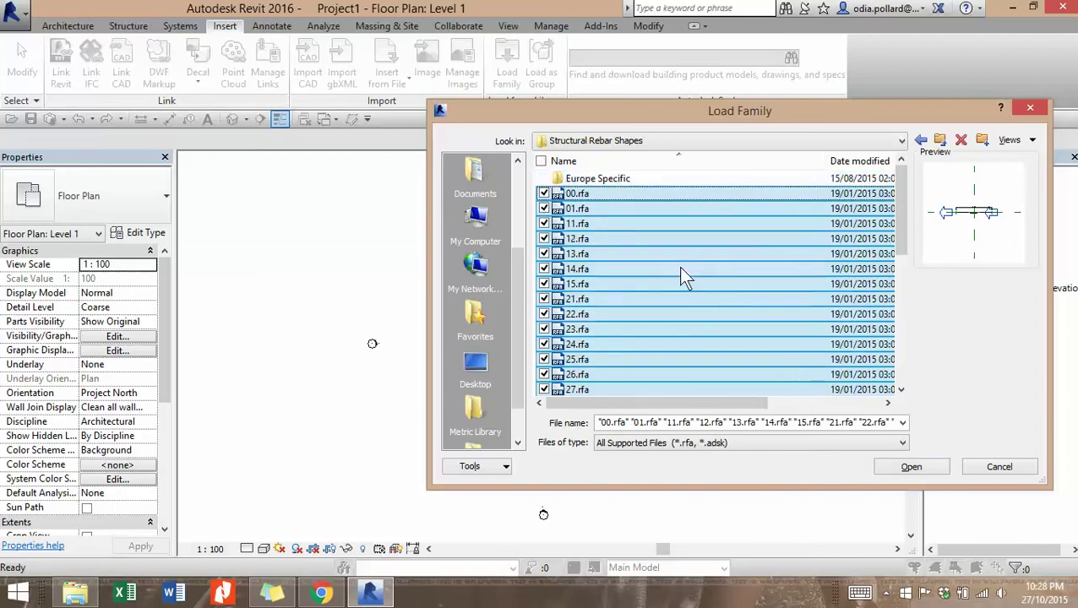
{"action": "scroll", "coordinate": [815, 294], "scroll_direction": "down", "scroll_amount": 7}
{"action": "scroll", "coordinate": [771, 331], "scroll_direction": "up", "scroll_amount": 7}
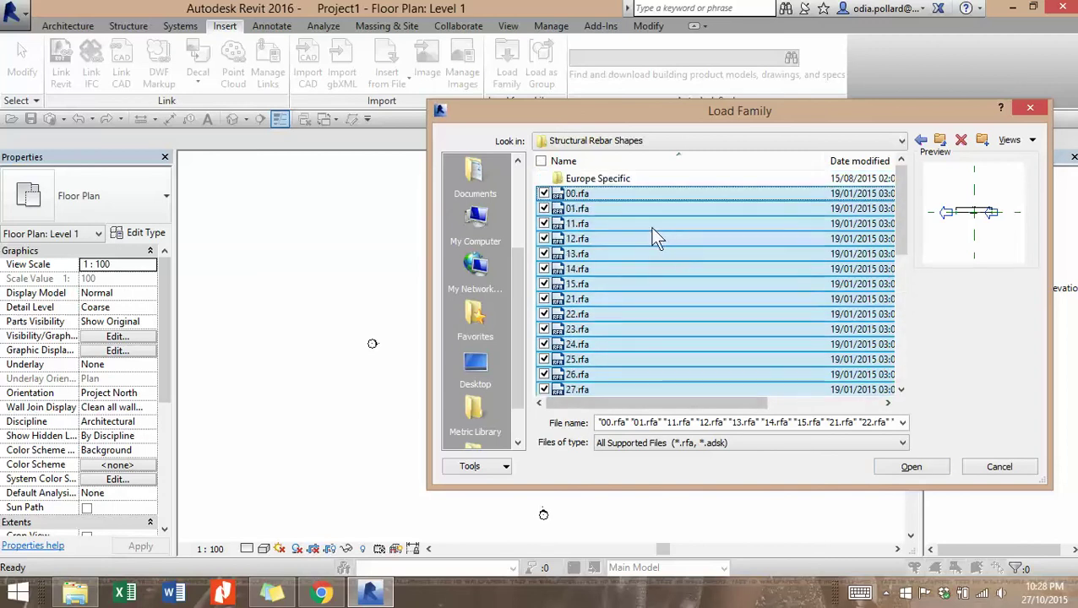
{"action": "scroll", "coordinate": [663, 258], "scroll_direction": "down", "scroll_amount": 3}
{"action": "scroll", "coordinate": [681, 373], "scroll_direction": "up", "scroll_amount": 3}
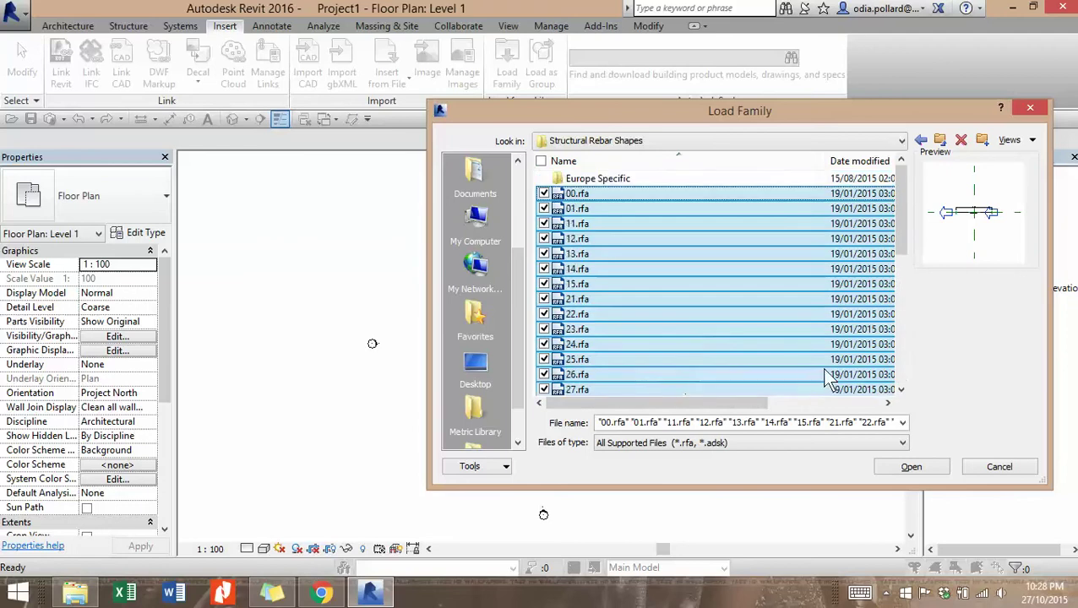
{"action": "left_click", "coordinate": [910, 467]}
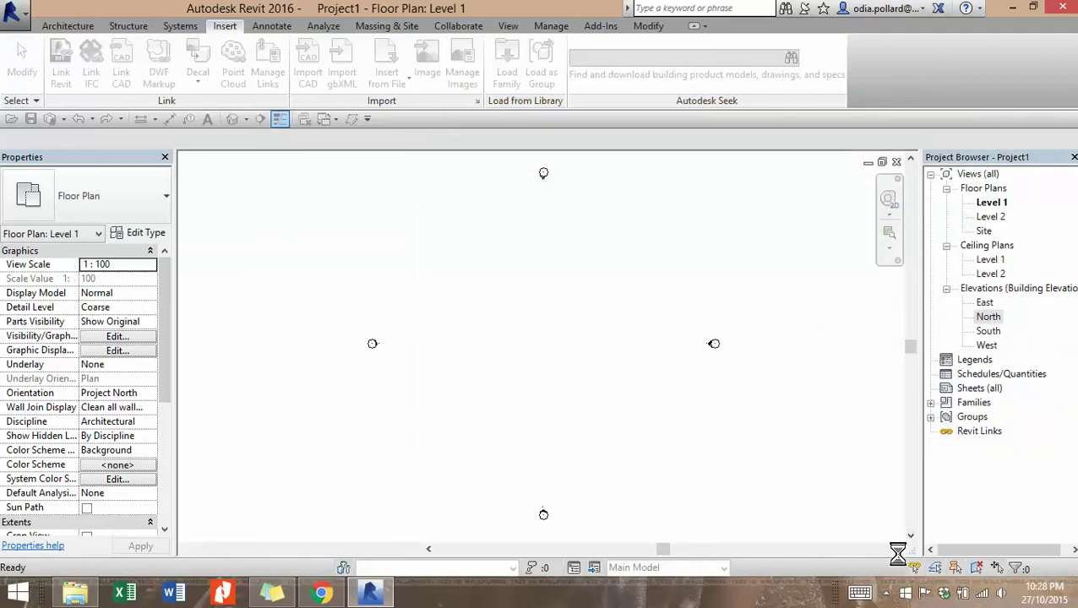
{"action": "left_click", "coordinate": [885, 593]}
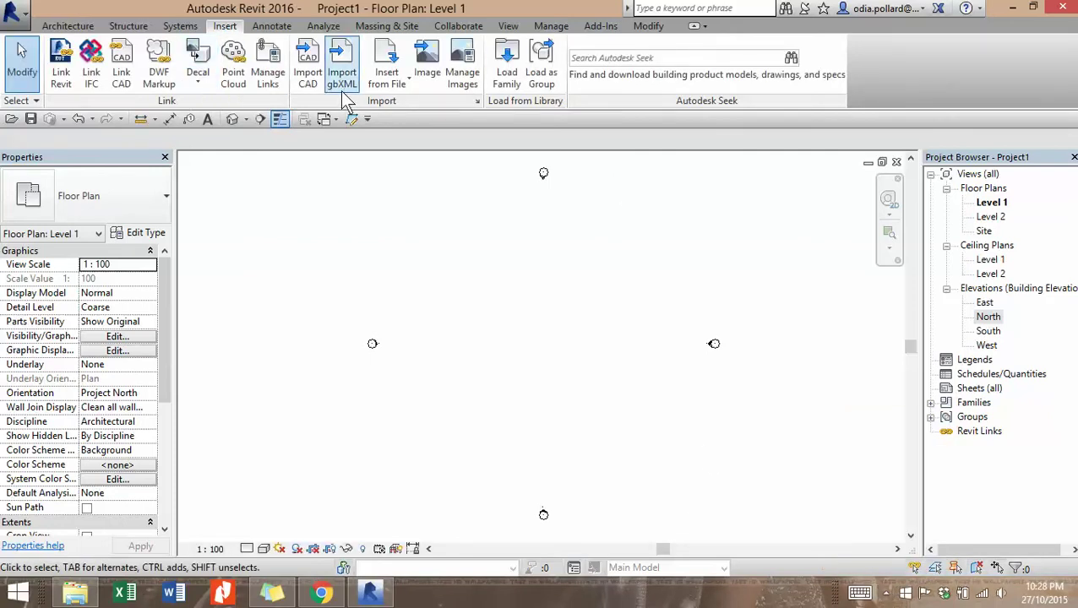
{"action": "left_click", "coordinate": [135, 26]}
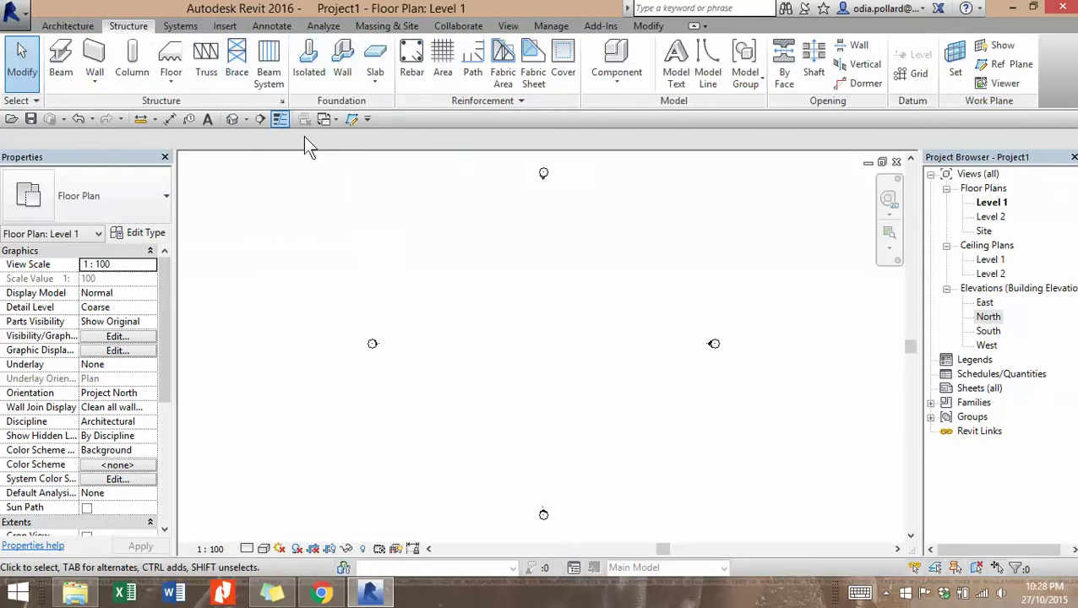
{"action": "left_click", "coordinate": [507, 103]}
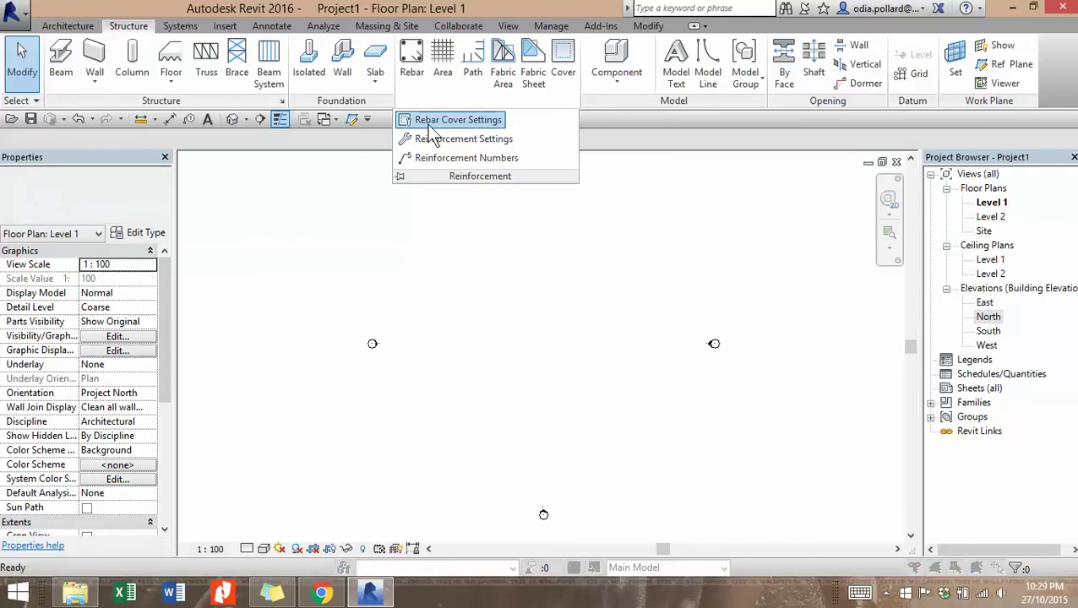
{"action": "left_click", "coordinate": [456, 119]}
{"action": "left_click", "coordinate": [762, 151]}
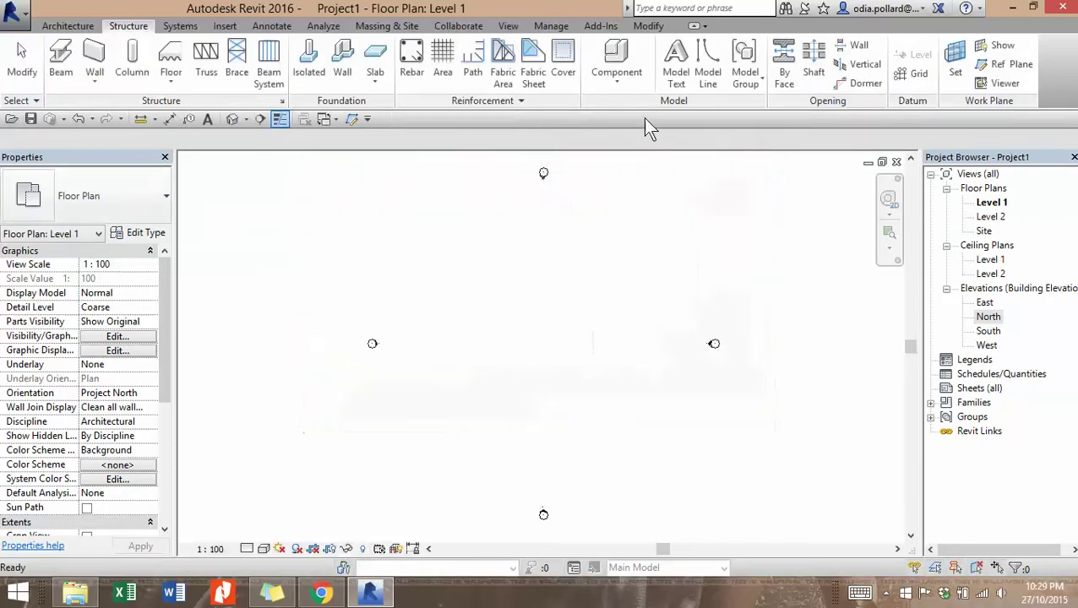
Step: Add a rebar cover setting named Foundation Cover and set it to 75 mm
{"action": "left_click", "coordinate": [504, 99]}
{"action": "left_click", "coordinate": [460, 120]}
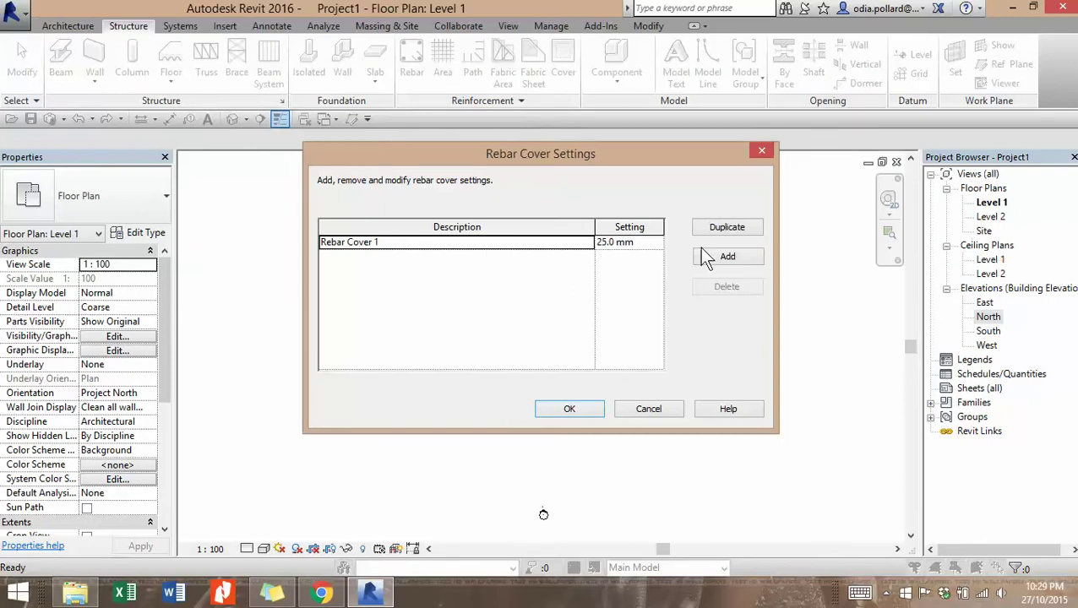
{"action": "left_click", "coordinate": [727, 256]}
{"action": "left_click", "coordinate": [427, 256]}
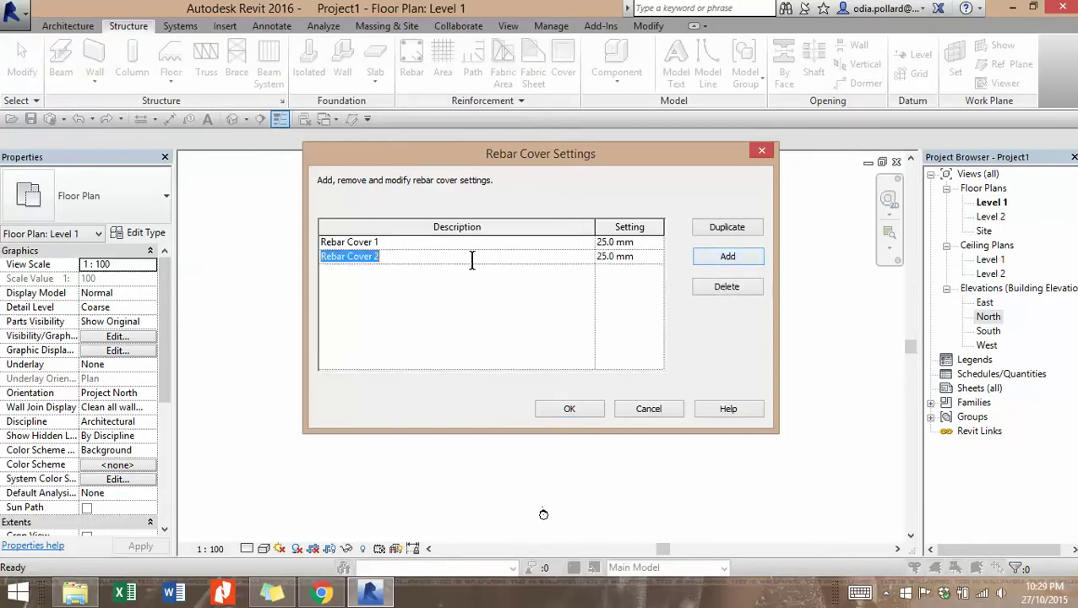
{"action": "type", "text": "Foundation"}
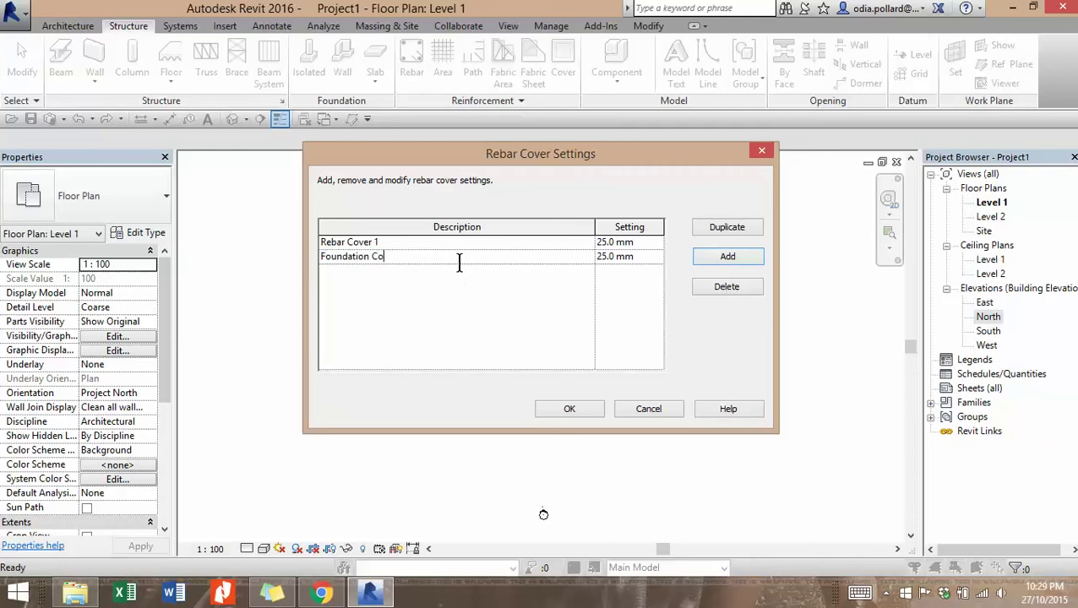
{"action": "left_click", "coordinate": [657, 258]}
{"action": "type", "text": "75"}
Step: Add a second rebar cover setting named Foundation Wall Cover, set it to 35 mm, and accept the cover settings
{"action": "left_click", "coordinate": [732, 253]}
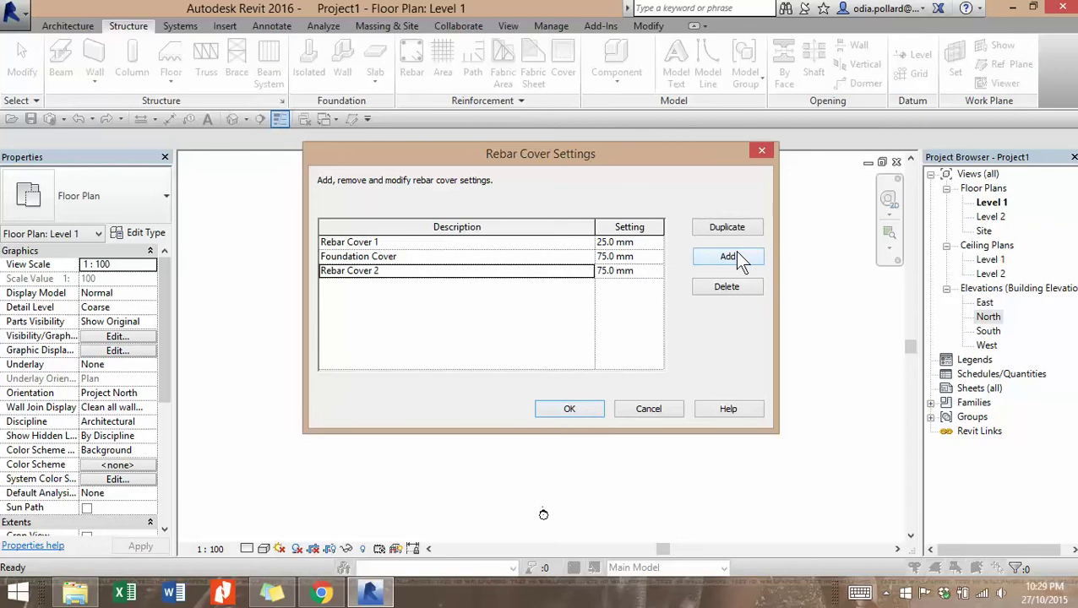
{"action": "type", "text": "Foundation Wall"}
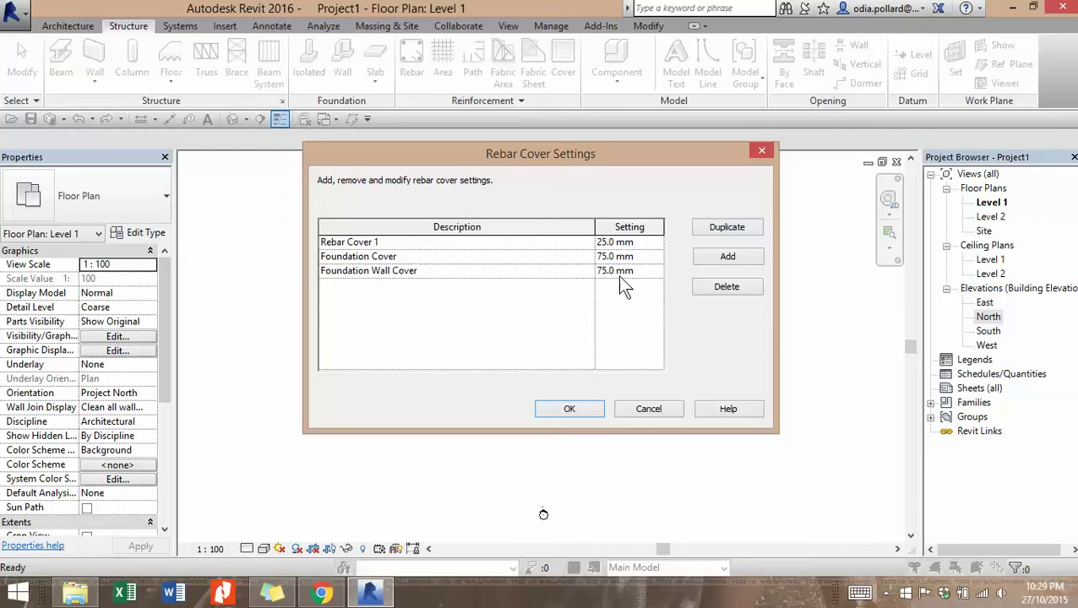
{"action": "type", "text": "35"}
{"action": "left_click", "coordinate": [571, 410]}
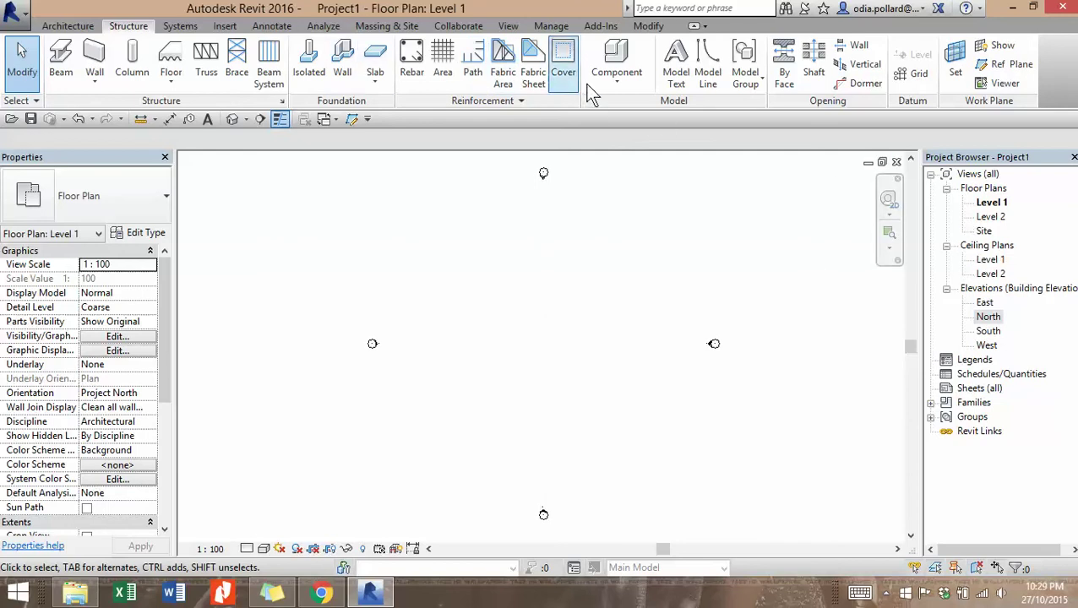
Step: Open the Level 2 floor plan and the South elevation and tile the two views side by side
{"action": "double_click", "coordinate": [994, 218]}
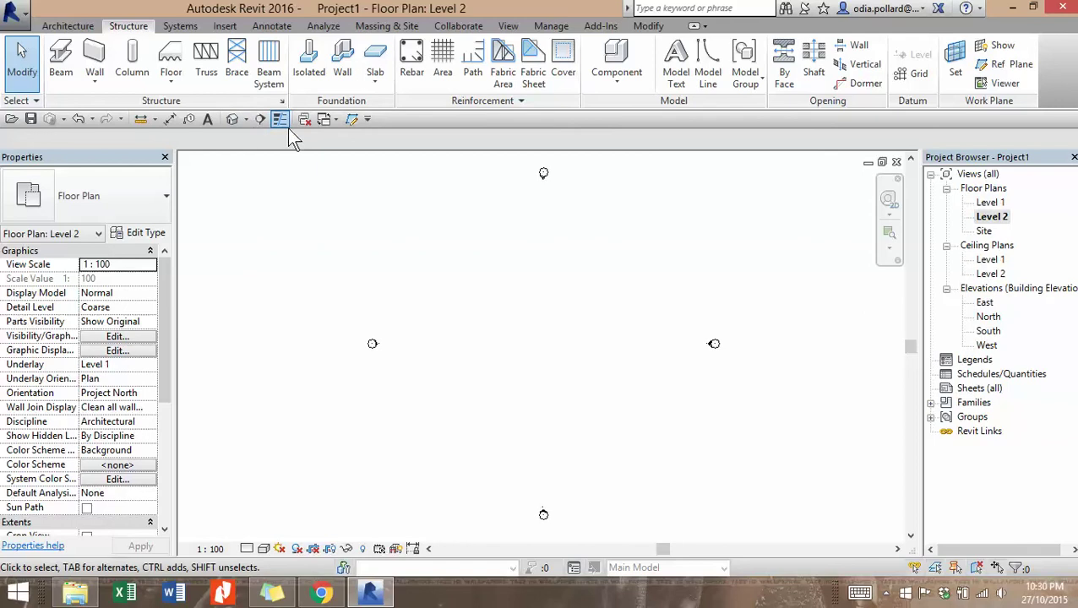
{"action": "double_click", "coordinate": [986, 334]}
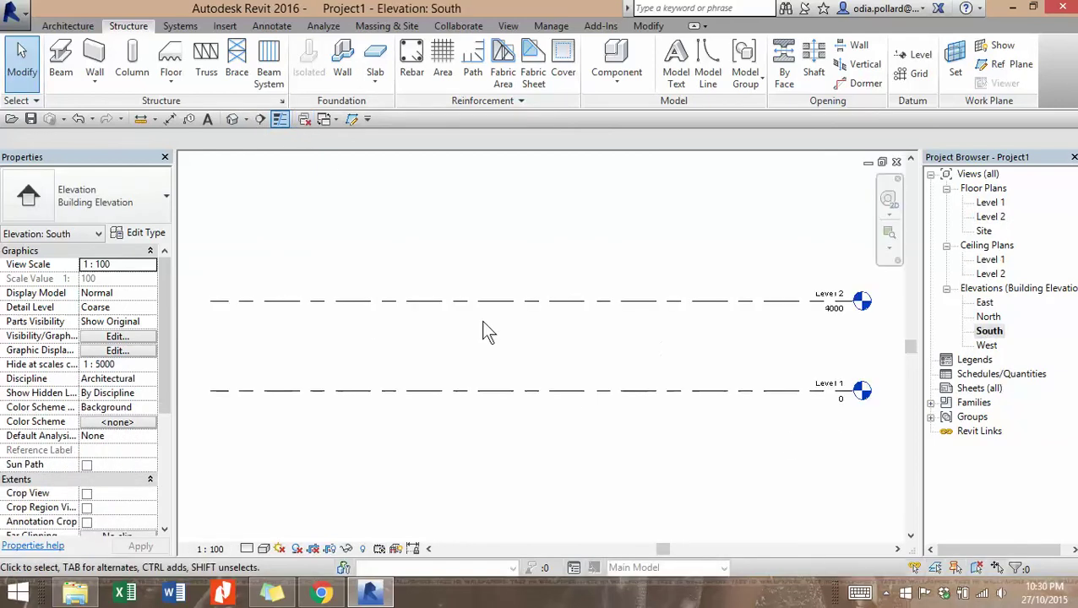
{"action": "key", "text": "w"}
{"action": "key", "text": "t"}
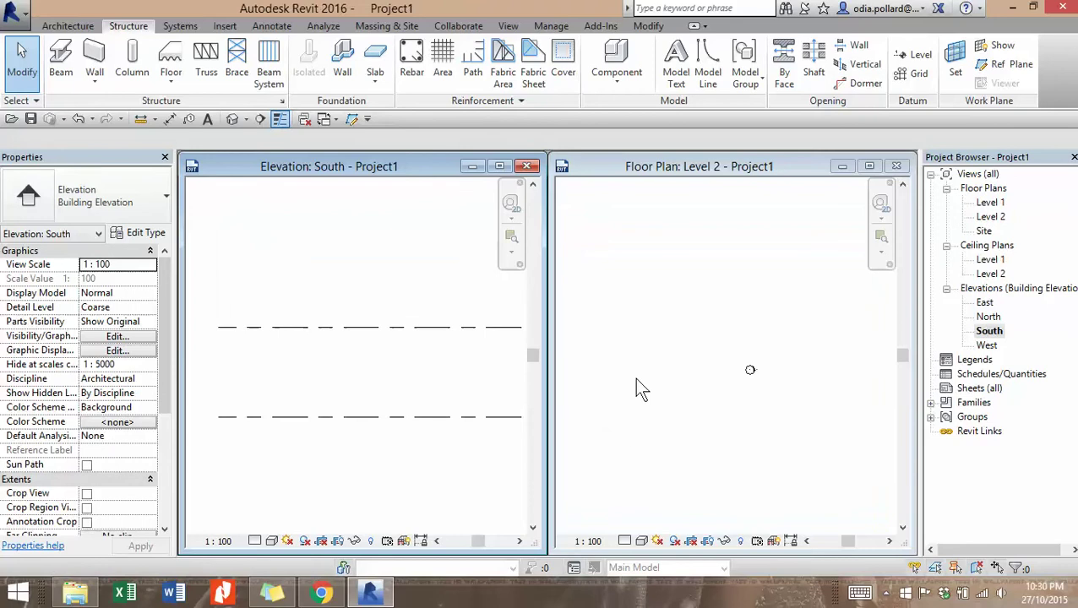
{"action": "scroll", "coordinate": [372, 429], "scroll_direction": "down", "scroll_amount": 2}
{"action": "middle_click_drag", "start_coordinate": [422, 467], "coordinate": [329, 437]}
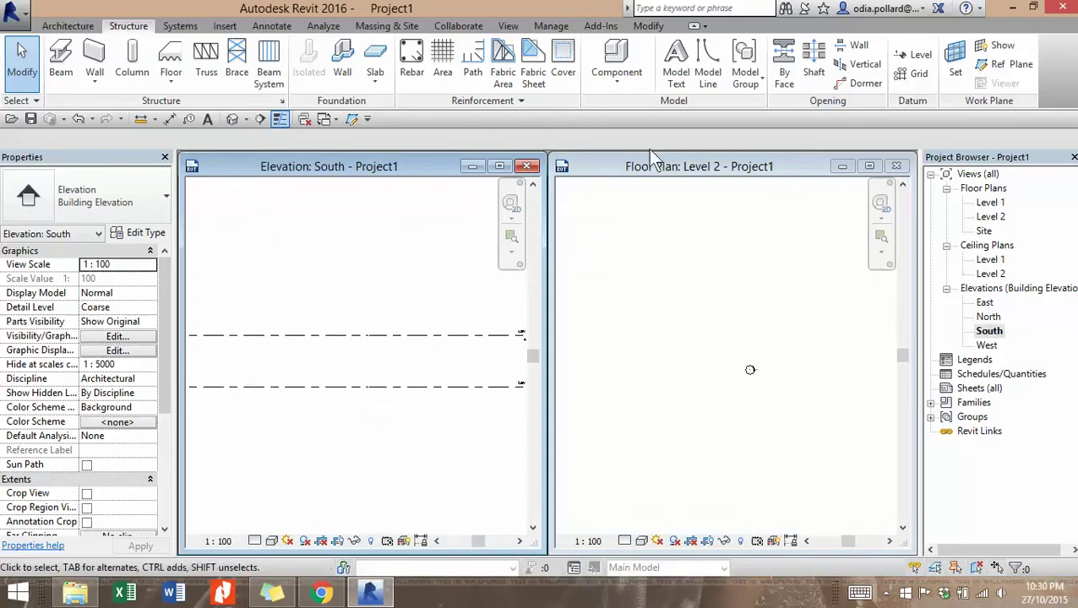
Step: Retile the views with the Level 2 plan first, fit its elevation markers in view, and close the South elevation
{"action": "left_click", "coordinate": [647, 173]}
{"action": "key", "text": "w"}
{"action": "key", "text": "t"}
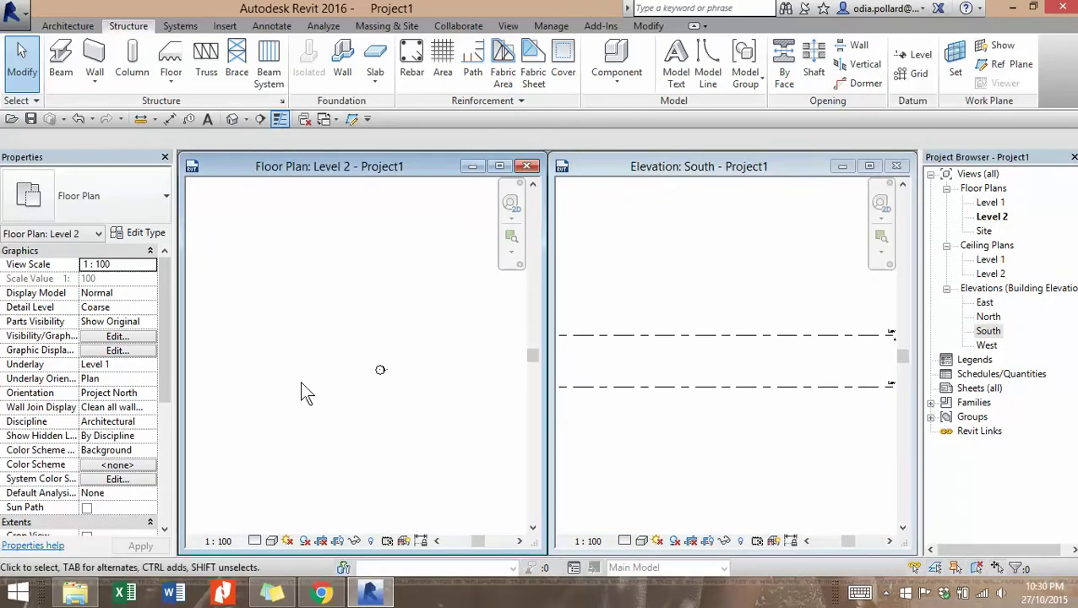
{"action": "middle_click_drag", "start_coordinate": [456, 397], "coordinate": [335, 394]}
{"action": "scroll", "coordinate": [369, 386], "scroll_direction": "up", "scroll_amount": 3}
{"action": "left_click", "coordinate": [727, 368]}
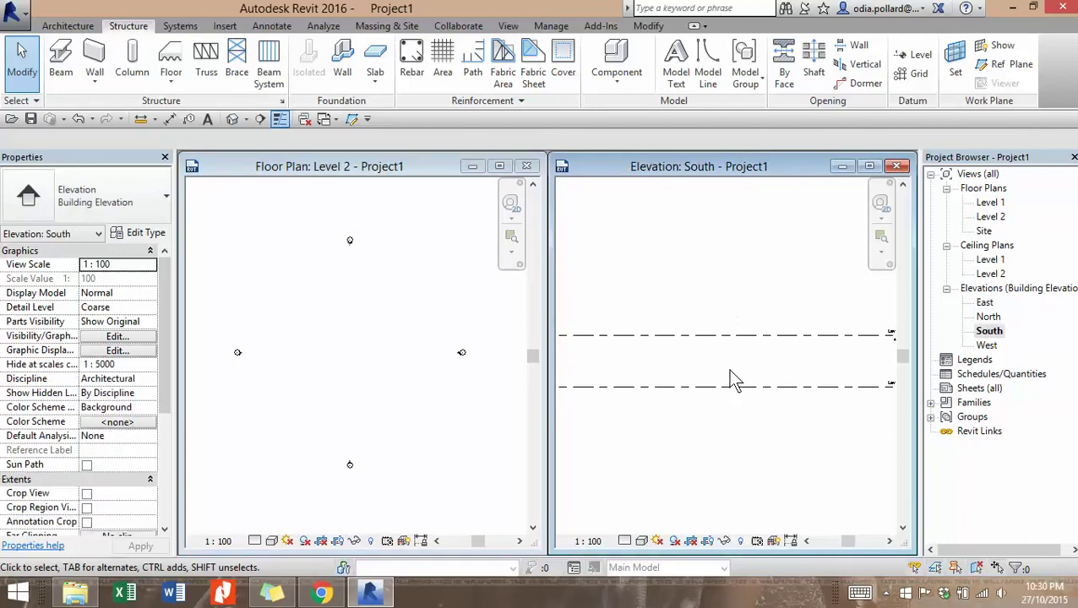
{"action": "scroll", "coordinate": [727, 368], "scroll_direction": "up", "scroll_amount": 3}
{"action": "left_click", "coordinate": [896, 165]}
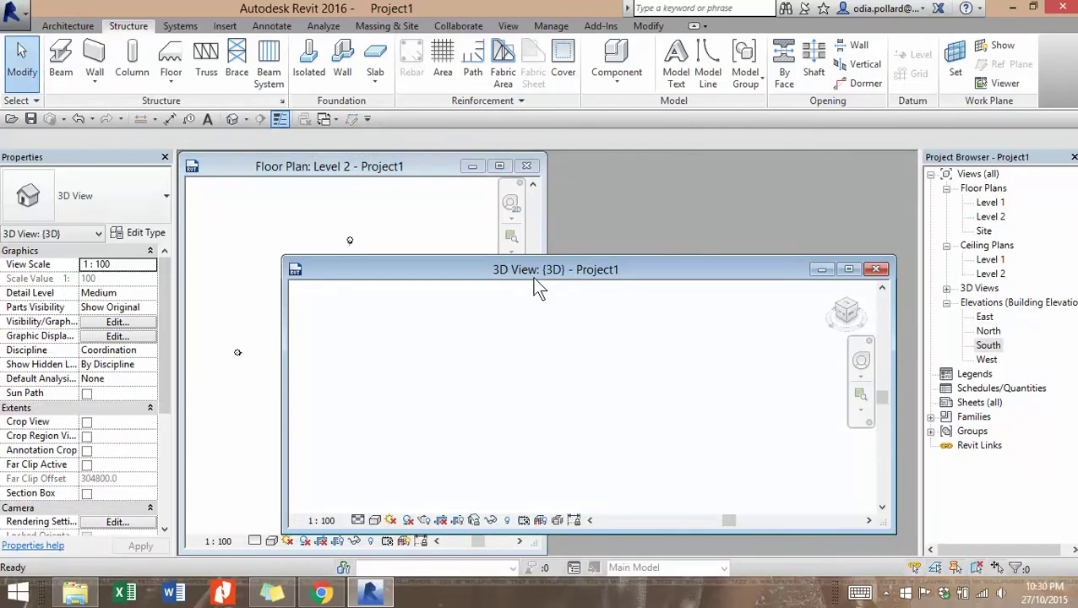
Step: Open the default 3D view and tile it beside the Level 2 floor plan, with the plan first and active
{"action": "key", "text": "w"}
{"action": "key", "text": "t"}
{"action": "left_click", "coordinate": [700, 176]}
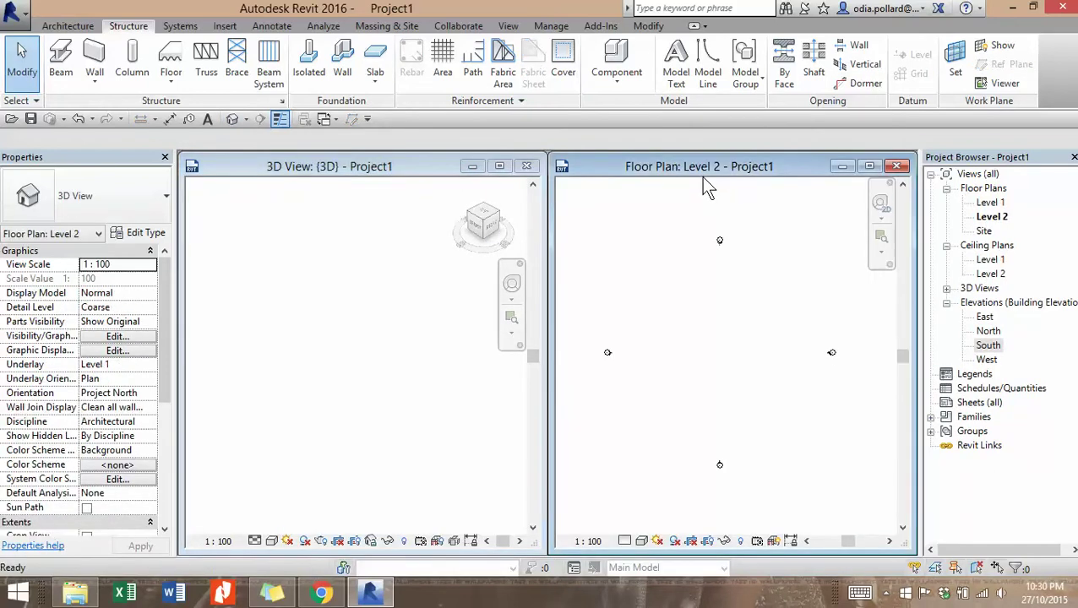
{"action": "key", "text": "w"}
{"action": "key", "text": "t"}
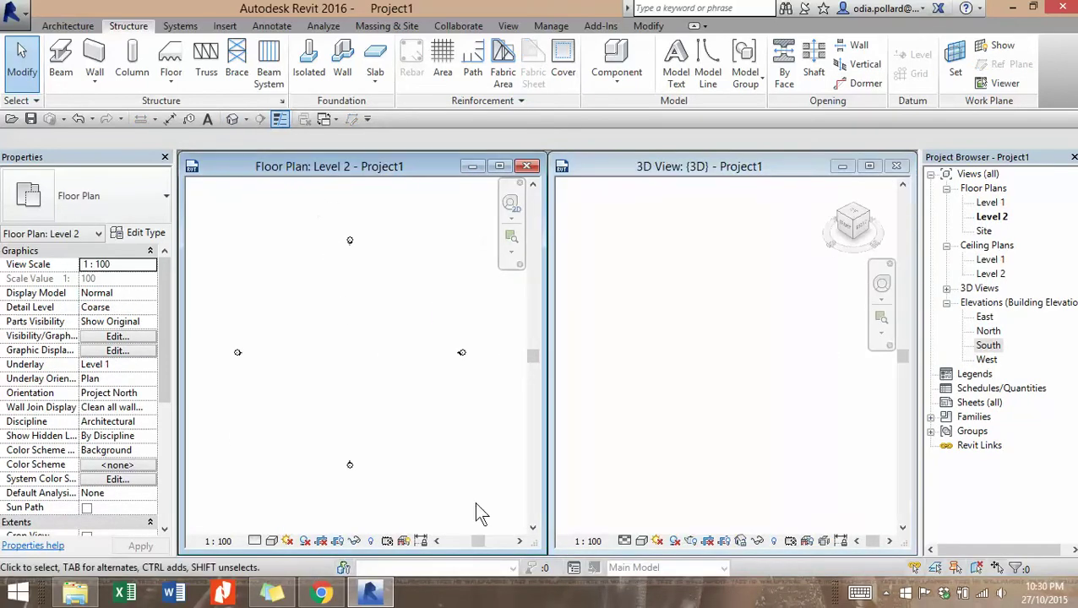
{"action": "left_click", "coordinate": [728, 331]}
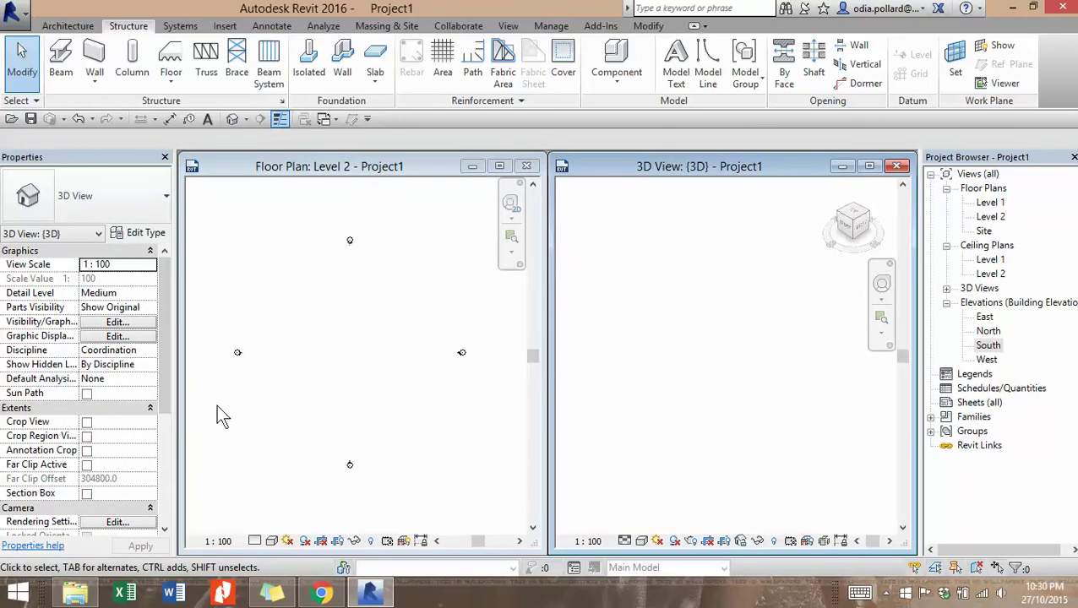
{"action": "left_click", "coordinate": [303, 335]}
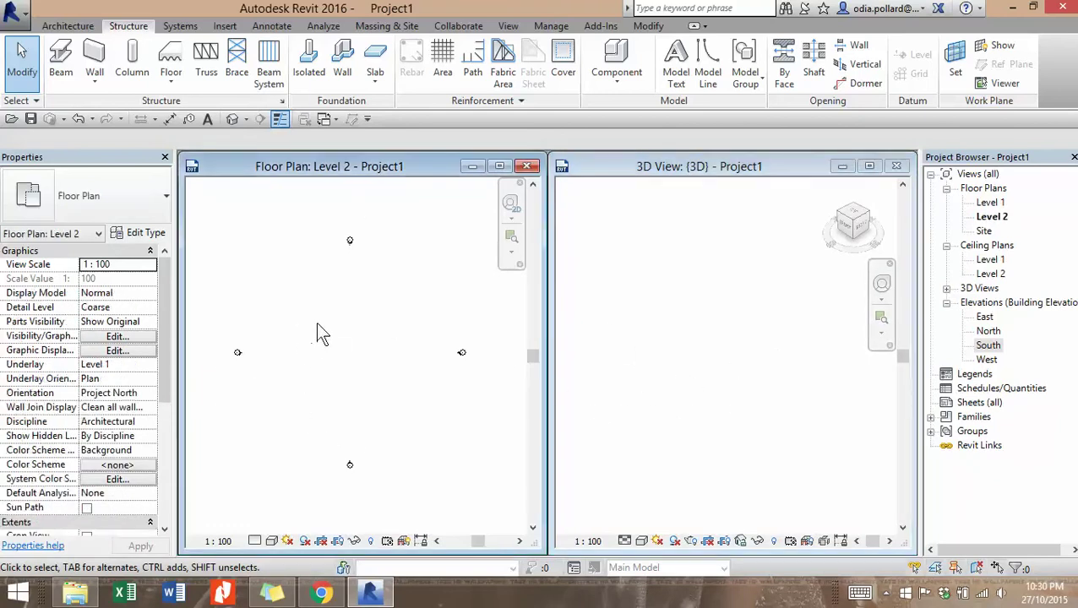
{"action": "scroll", "coordinate": [317, 324], "scroll_direction": "up", "scroll_amount": 1}
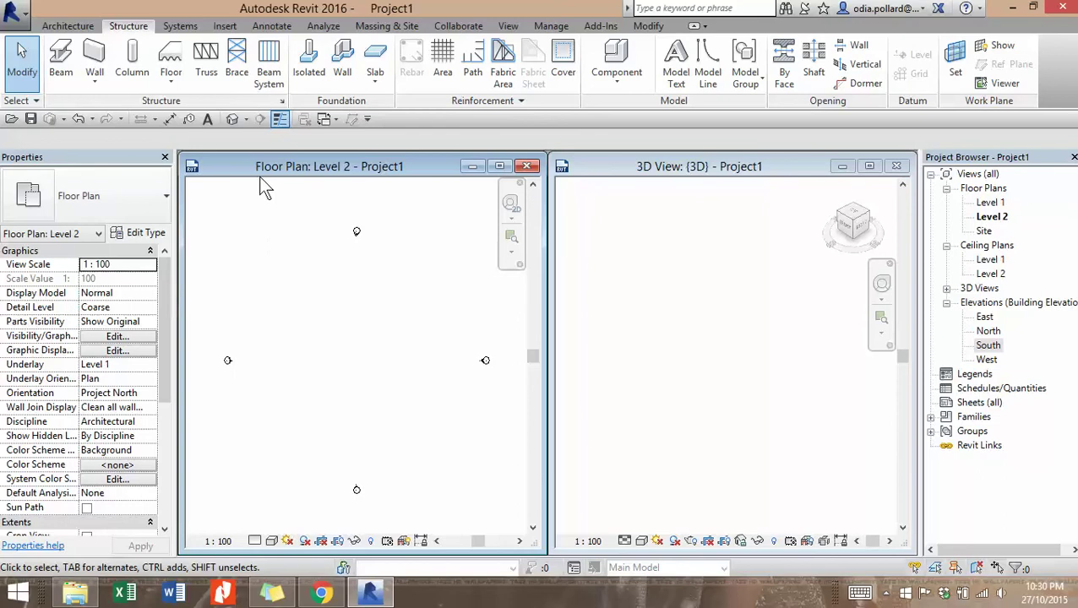
Step: Start a structural wall using the Basic Wall type Retaining - 300mm Concrete
{"action": "left_click", "coordinate": [97, 56]}
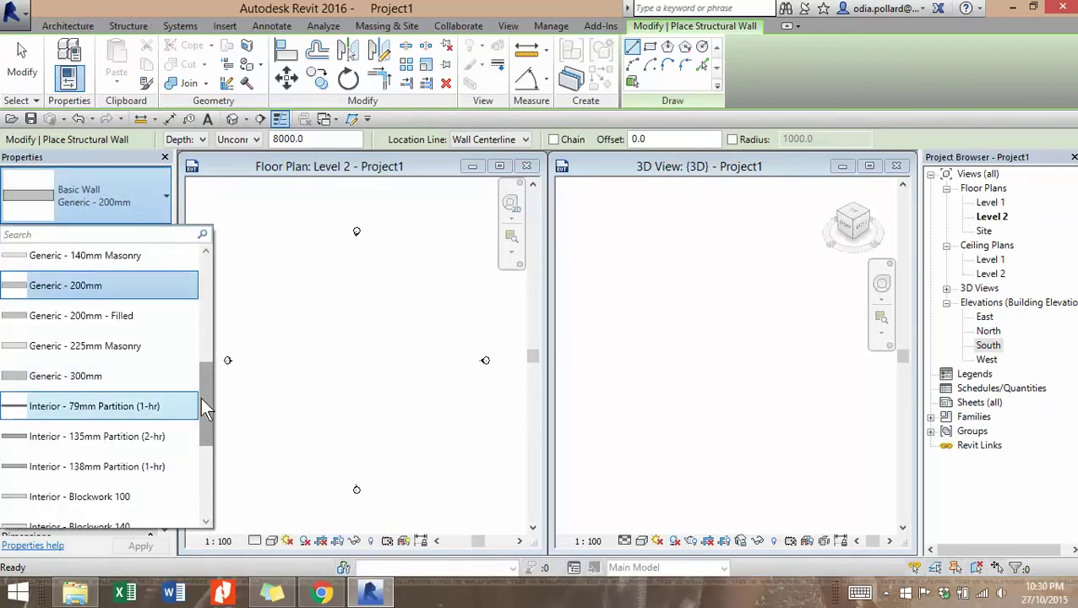
{"action": "left_click_drag", "start_coordinate": [205, 408], "coordinate": [227, 437]}
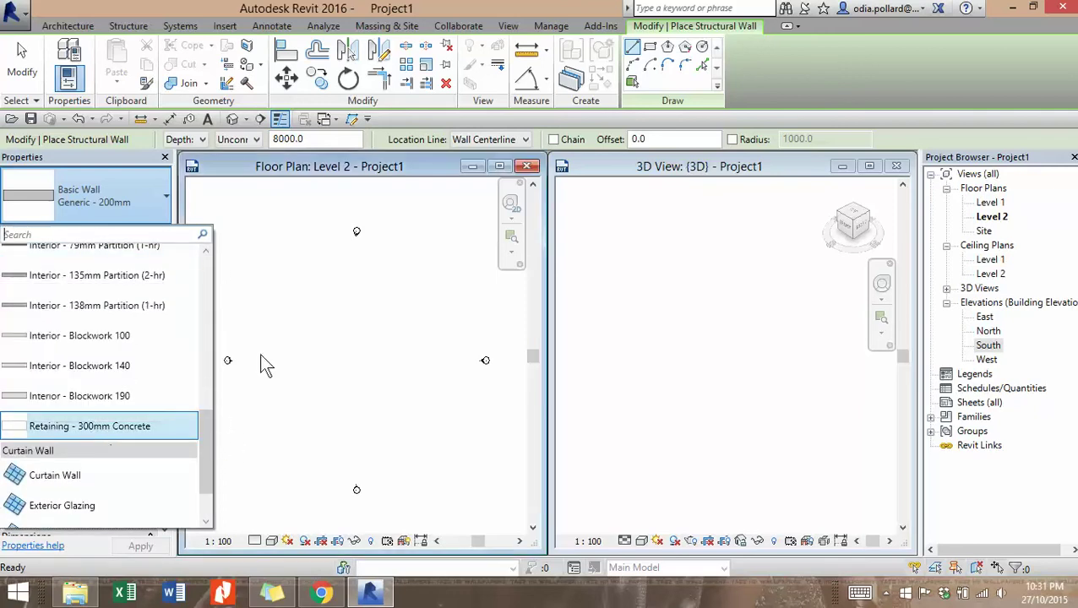
{"action": "left_click", "coordinate": [269, 325]}
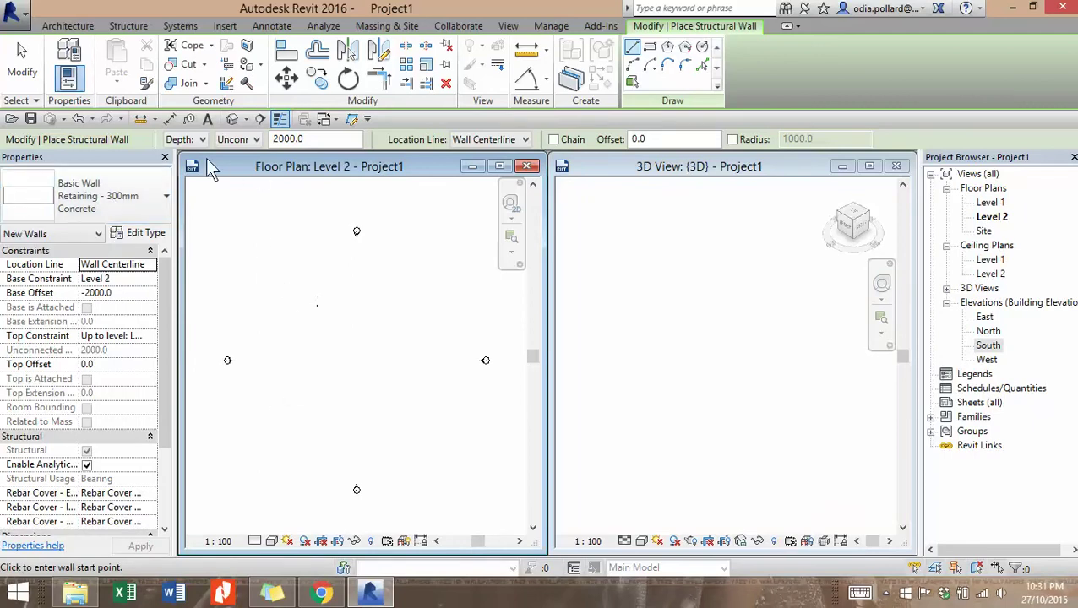
Step: Set the new wall's depth to Level 1 and its location line to Finish Face: Exterior
{"action": "left_click", "coordinate": [256, 141]}
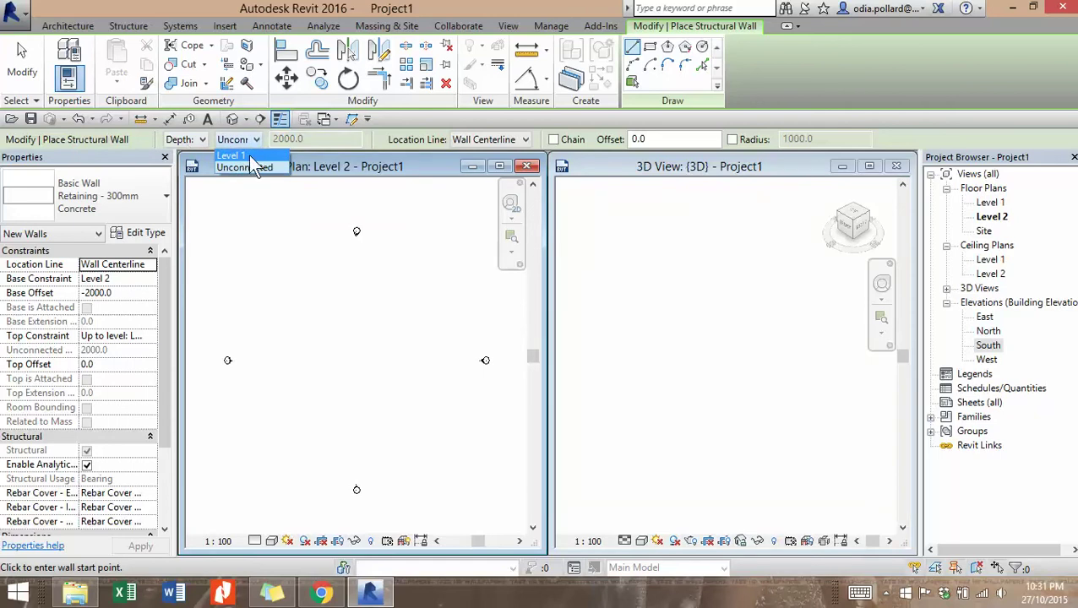
{"action": "left_click", "coordinate": [245, 156]}
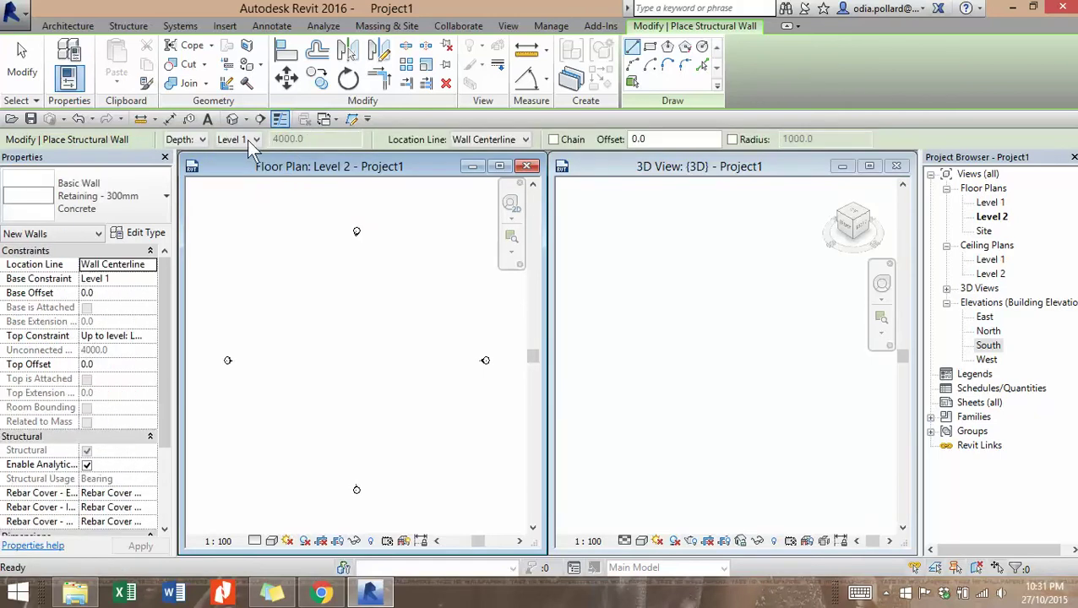
{"action": "left_click", "coordinate": [525, 140]}
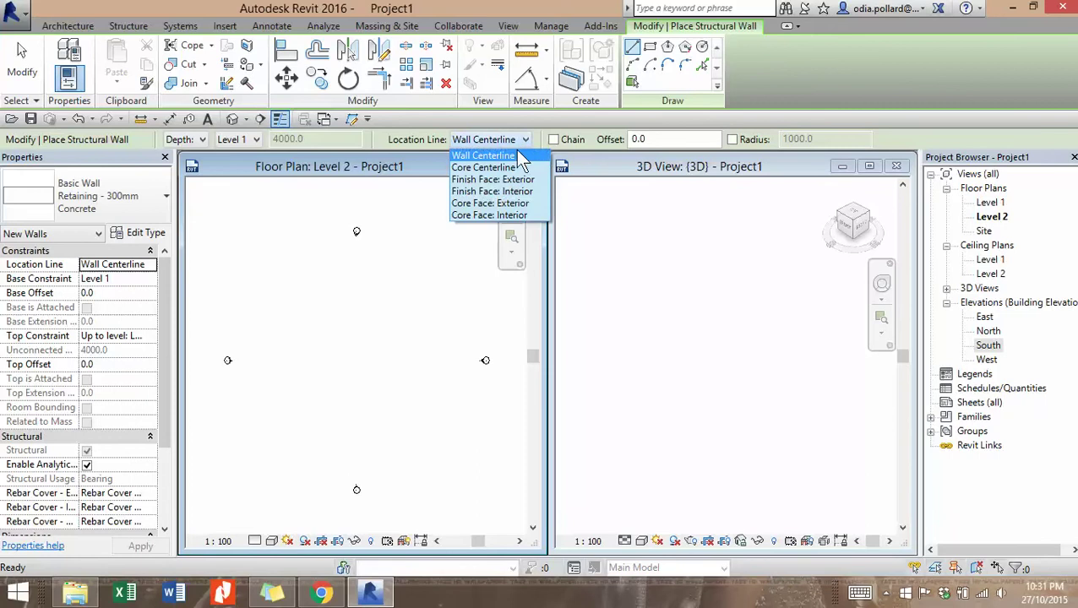
{"action": "left_click", "coordinate": [474, 179]}
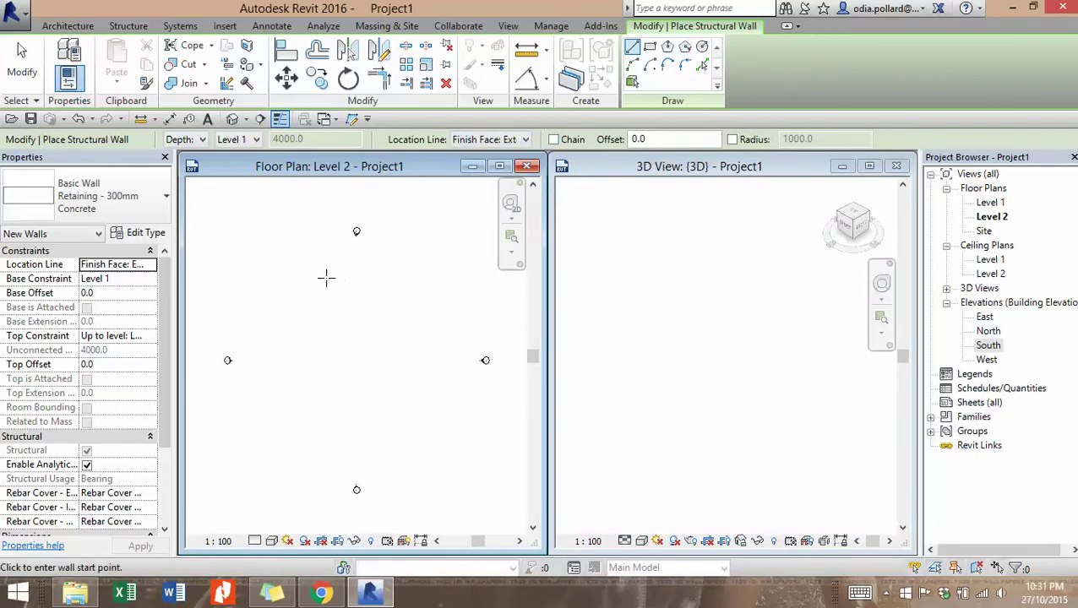
Step: Set the new wall's exterior rebar cover to Foundation Cover <75 mm> and its other two rebar covers to Foundation Wall Cover <35 mm>
{"action": "left_click", "coordinate": [153, 495]}
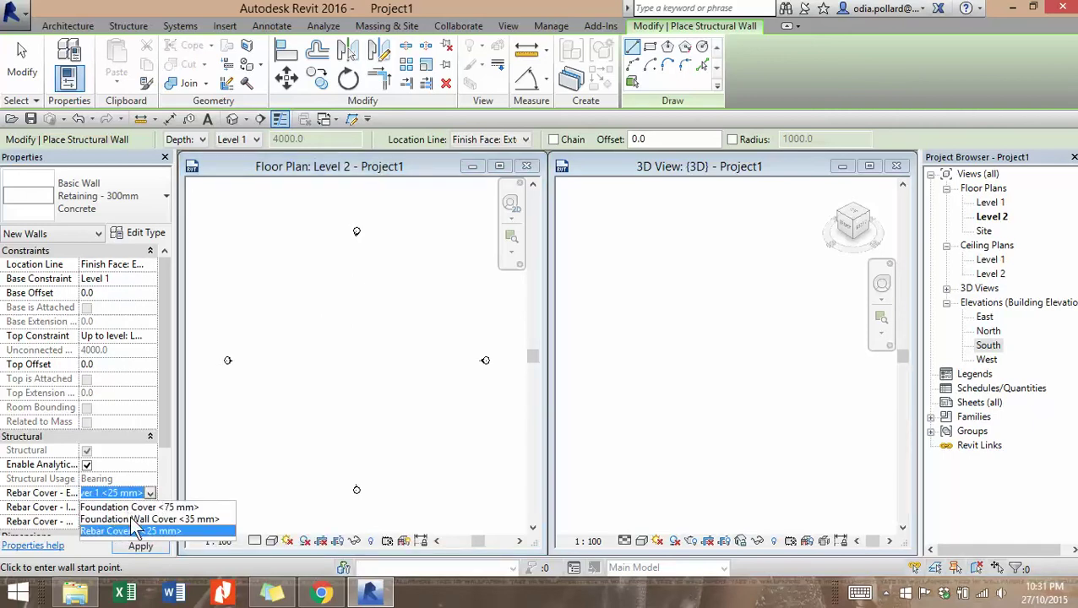
{"action": "left_click", "coordinate": [135, 507]}
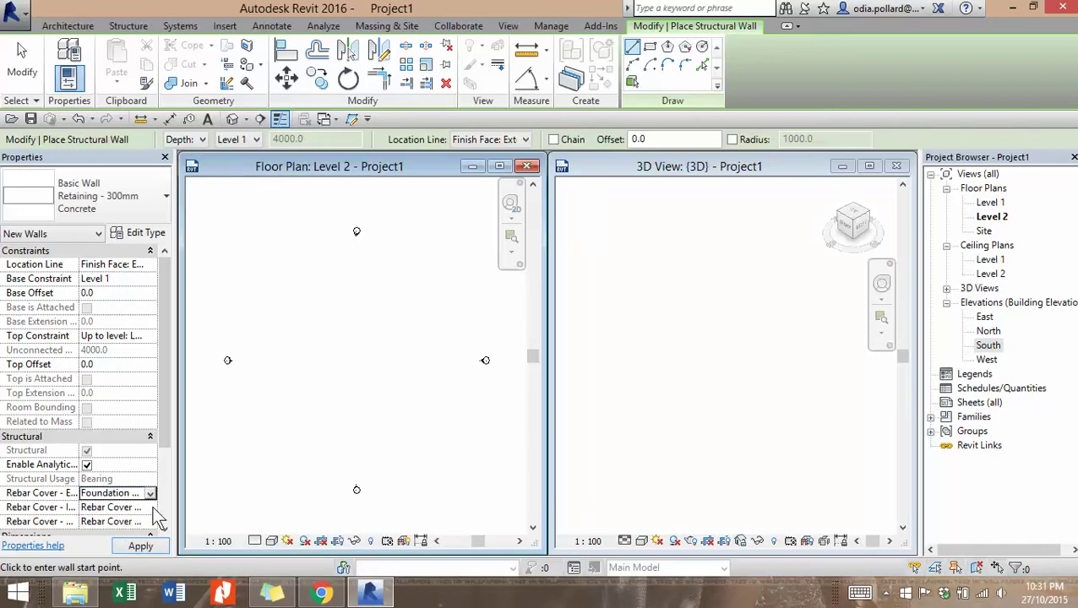
{"action": "left_click", "coordinate": [150, 507]}
{"action": "left_click", "coordinate": [155, 533]}
{"action": "left_click", "coordinate": [149, 521]}
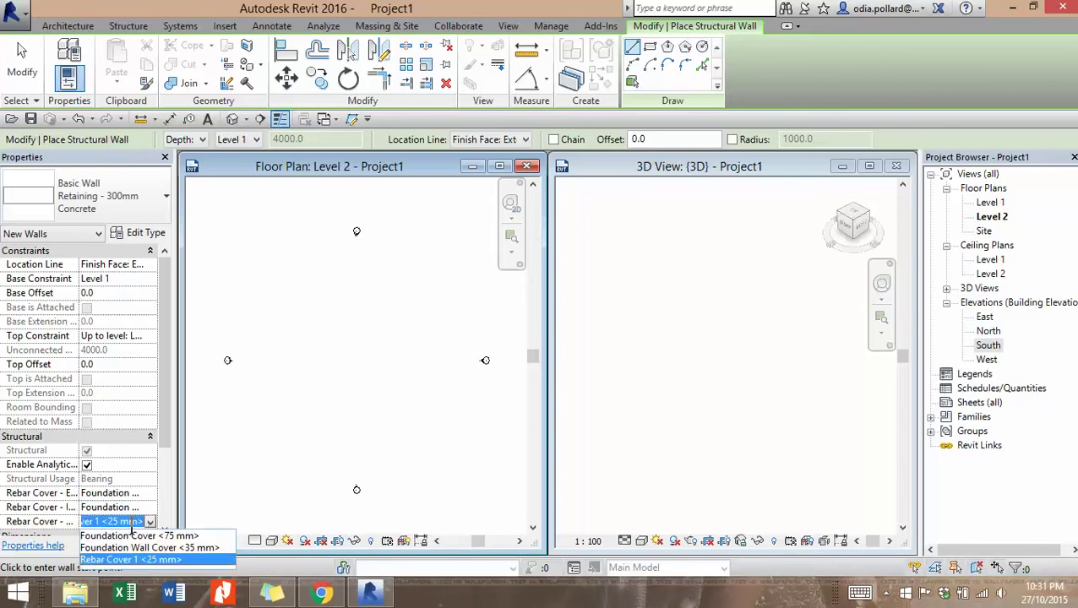
{"action": "left_click", "coordinate": [110, 548]}
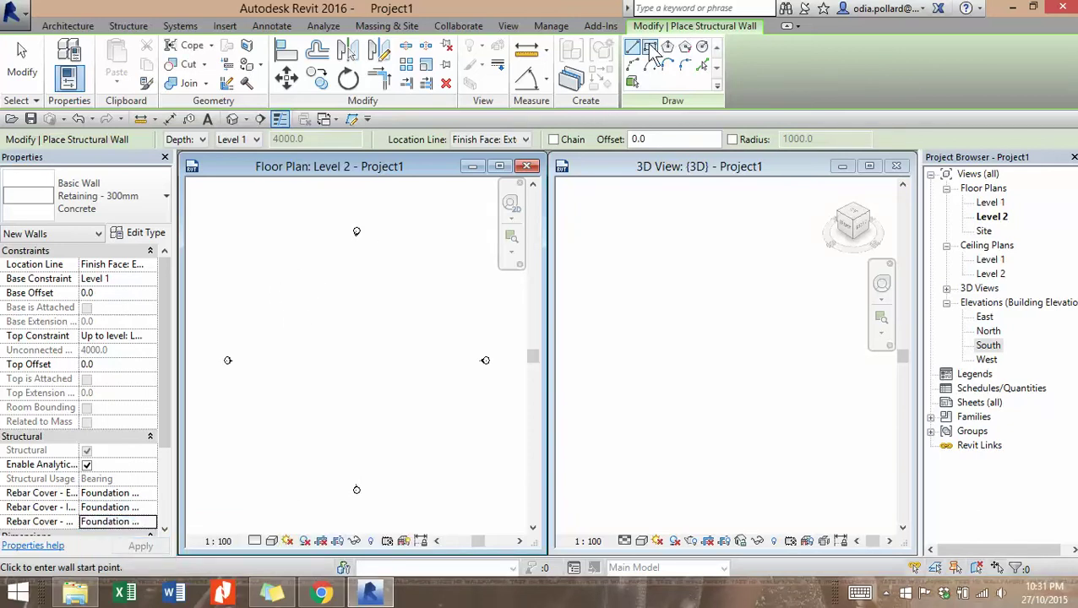
Step: Draw a rectangle of walls about 26700 by 16700 mm between the elevation markers in the Level 2 plan
{"action": "left_click", "coordinate": [649, 46]}
{"action": "left_click", "coordinate": [287, 303]}
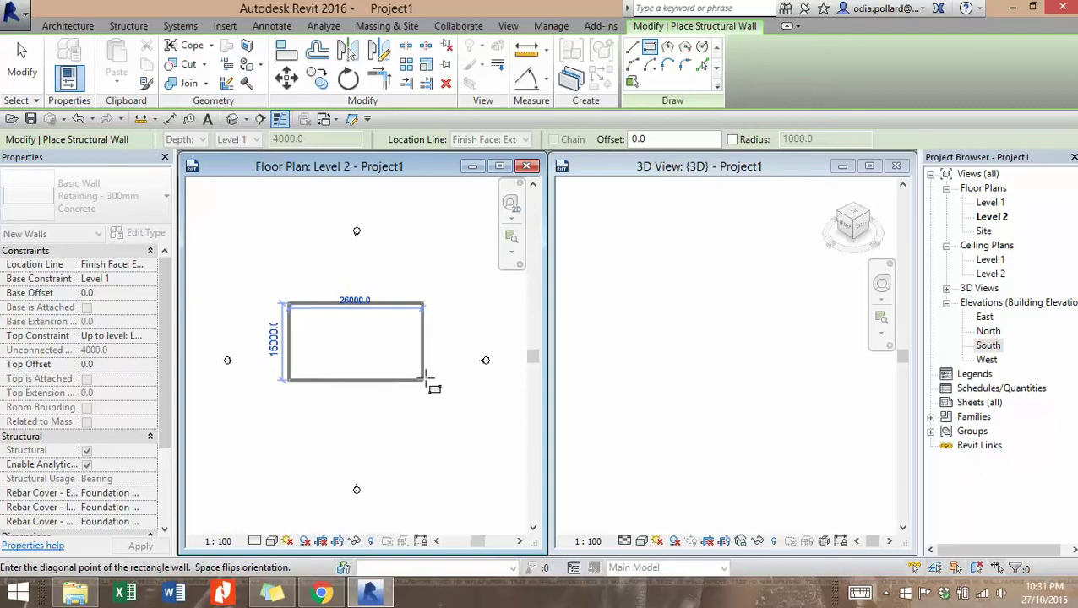
{"action": "left_click", "coordinate": [429, 391]}
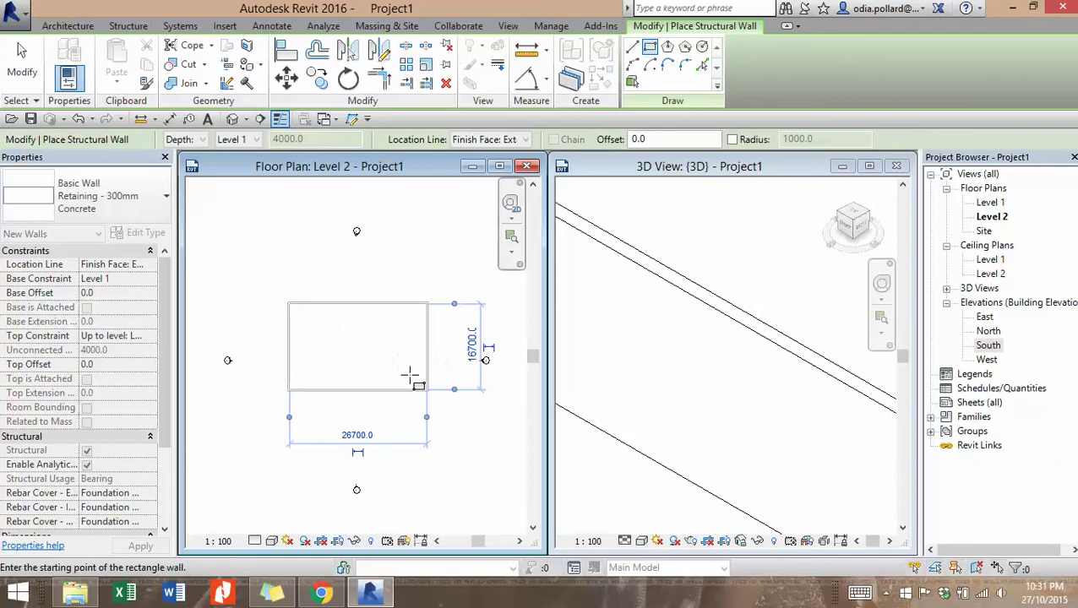
Step: Set both the vertical and horizontal dimensions of the wall rectangle to 15 m
{"action": "left_click", "coordinate": [473, 346]}
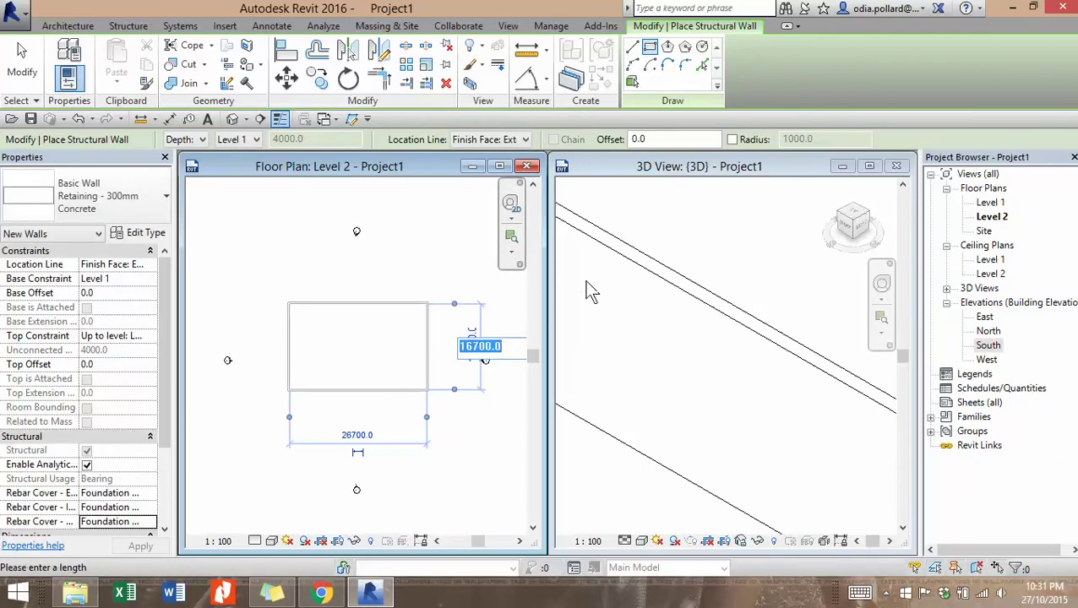
{"action": "type", "text": "15m"}
{"action": "key", "text": "Return"}
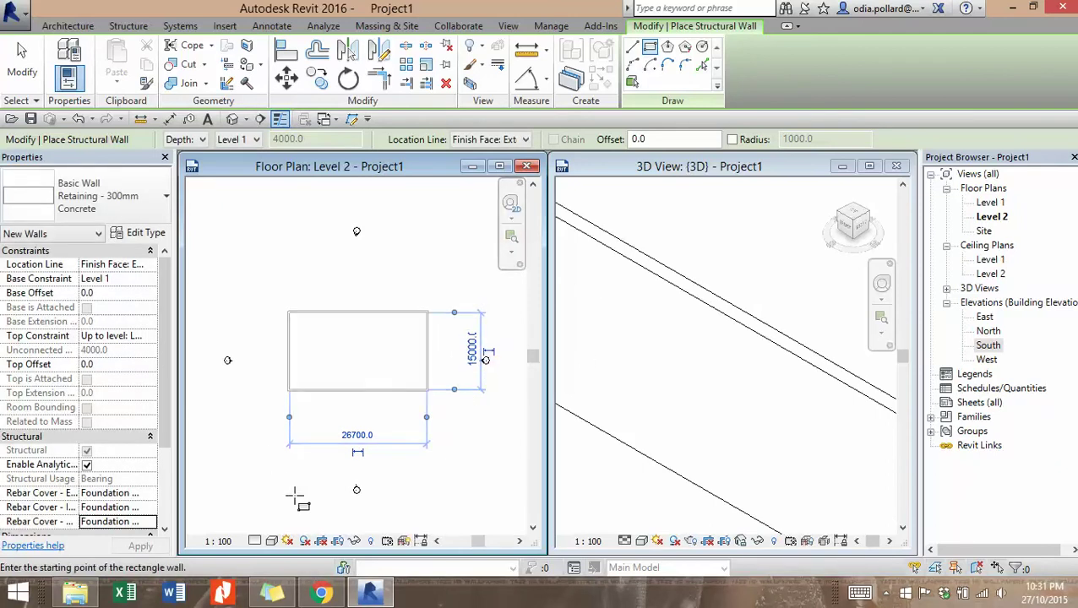
{"action": "left_click", "coordinate": [362, 435]}
{"action": "type", "text": "15"}
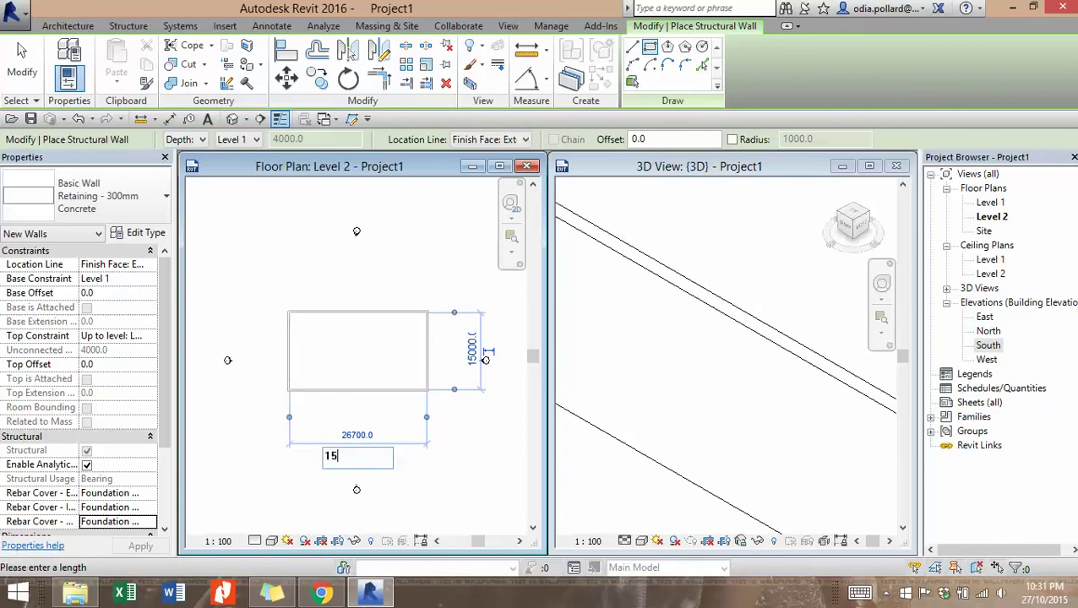
{"action": "type", "text": "m"}
{"action": "key", "text": "Return"}
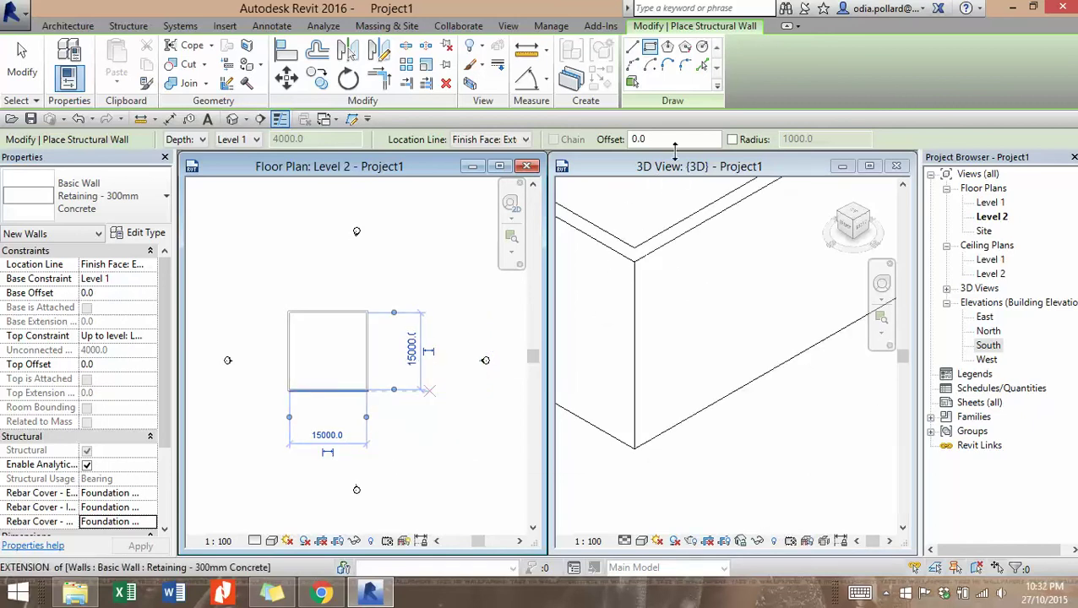
Step: Fit the whole wall enclosure in the 3D view and set that view's detail level to Fine
{"action": "left_click", "coordinate": [642, 290]}
{"action": "key", "text": "z"}
{"action": "key", "text": "e"}
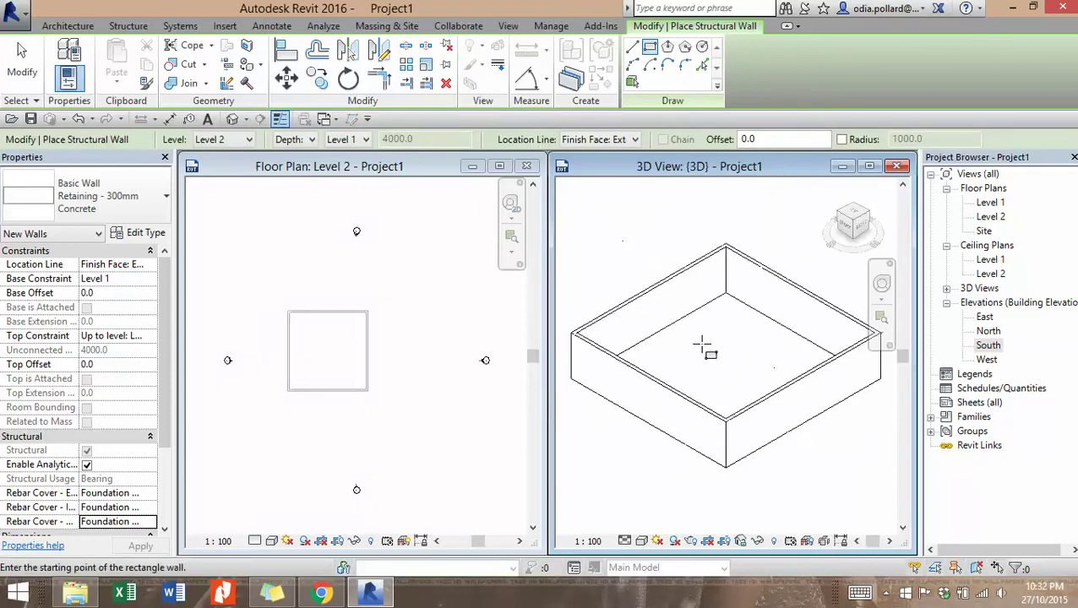
{"action": "left_click", "coordinate": [624, 541]}
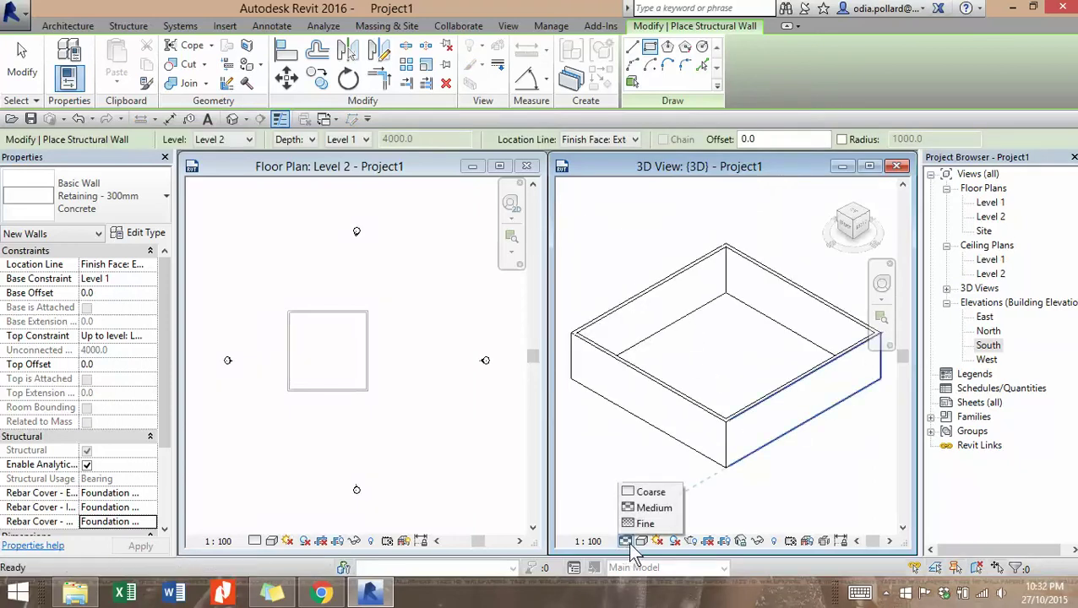
{"action": "left_click", "coordinate": [642, 526]}
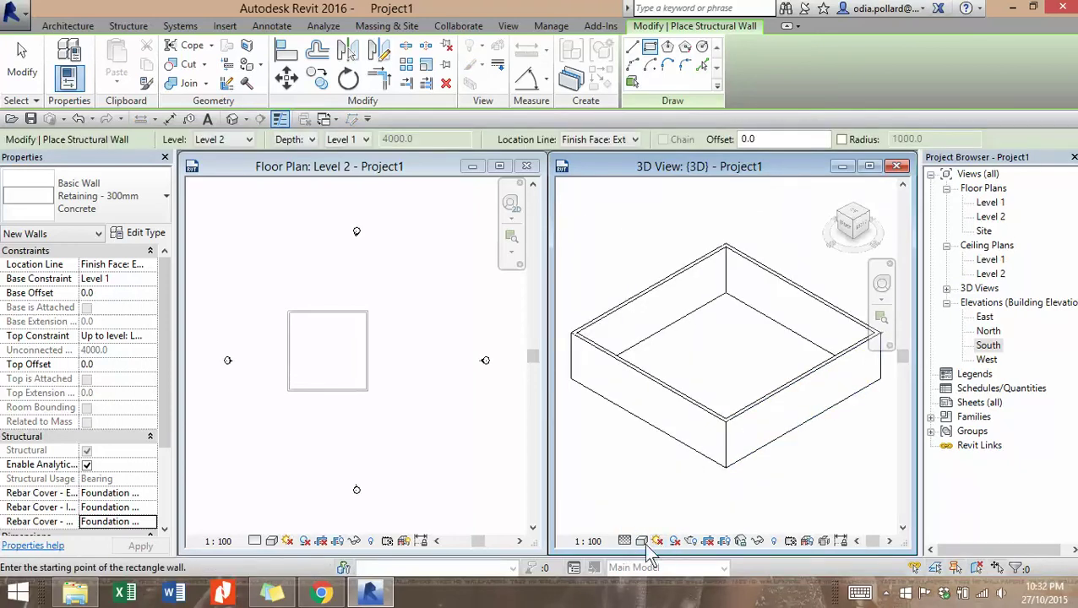
Step: Set the 3D view's visual style to Shaded and end the structural wall placement
{"action": "left_click", "coordinate": [642, 541]}
{"action": "left_click", "coordinate": [699, 478]}
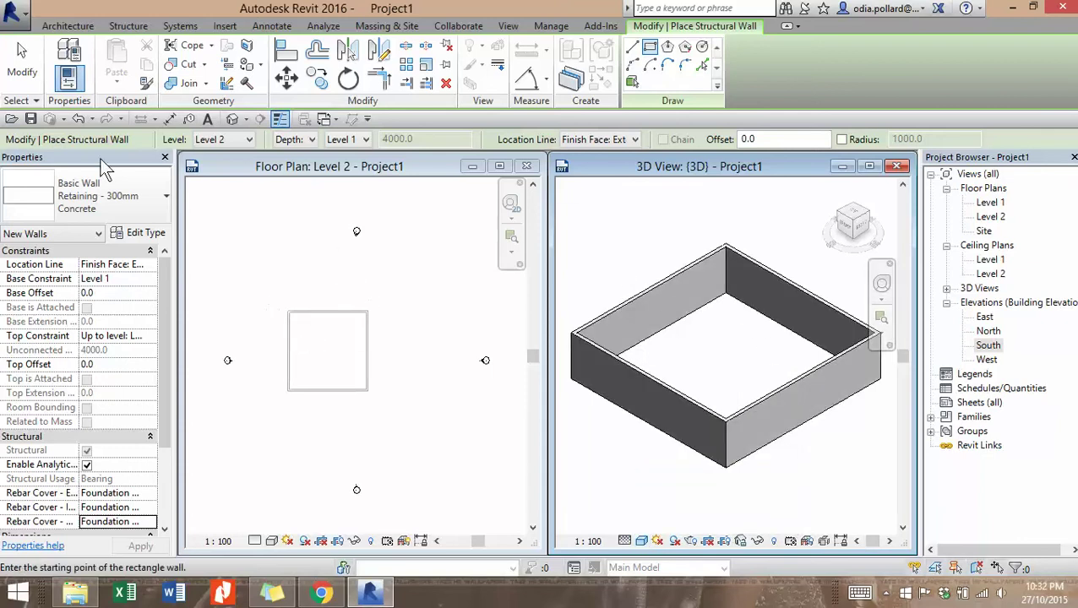
{"action": "left_click", "coordinate": [22, 64]}
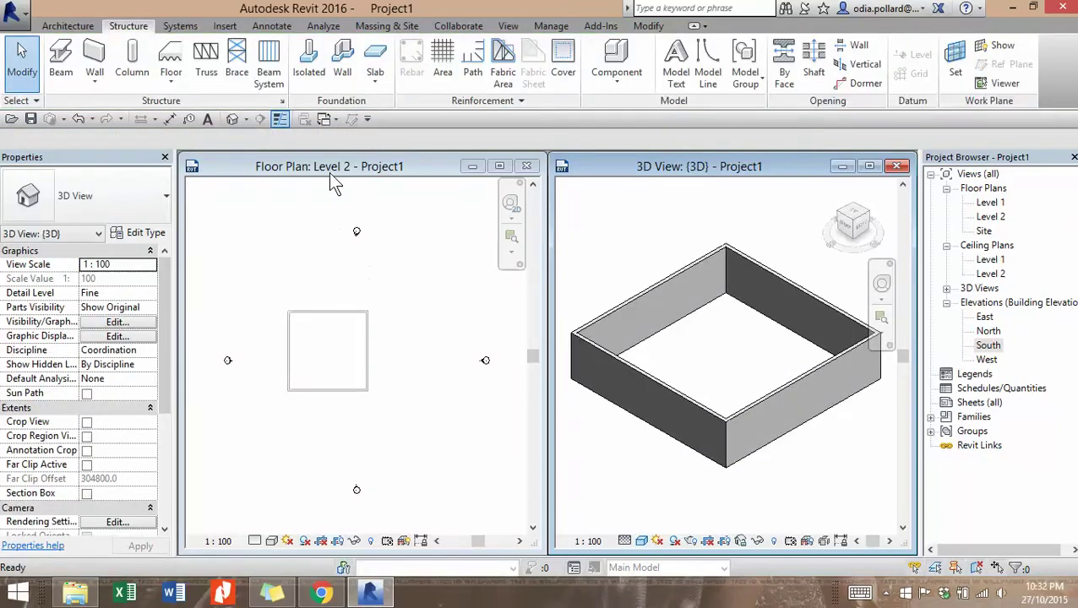
Step: Start a structural floor boundary in the Level 2 plan with the Generic 300mm floor type
{"action": "left_click", "coordinate": [334, 182]}
{"action": "scroll", "coordinate": [290, 372], "scroll_direction": "up", "scroll_amount": 2}
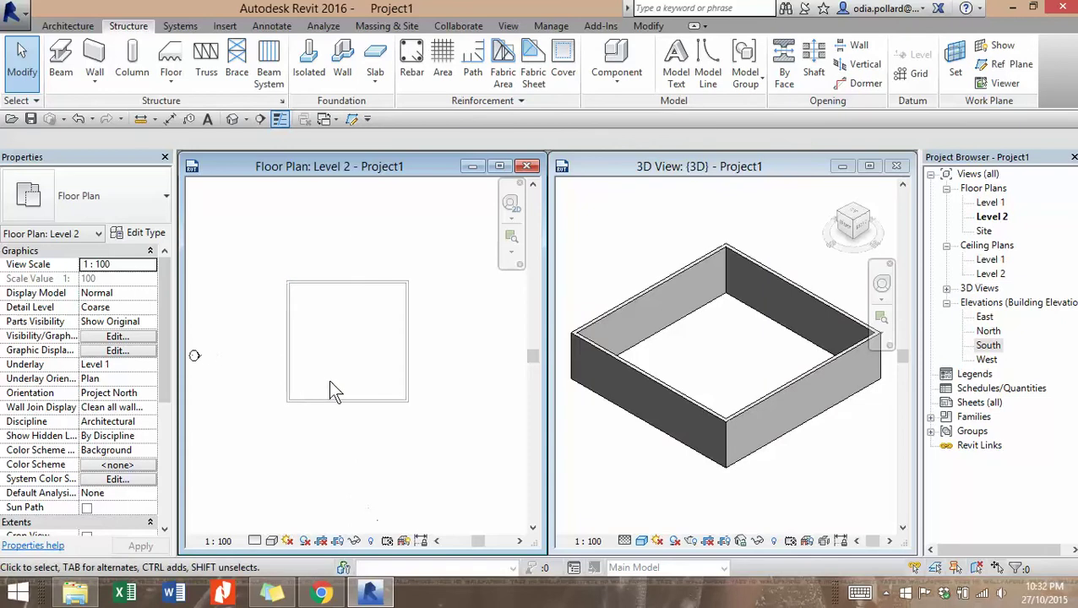
{"action": "scroll", "coordinate": [354, 385], "scroll_direction": "up", "scroll_amount": 1}
{"action": "scroll", "coordinate": [349, 385], "scroll_direction": "down", "scroll_amount": 3}
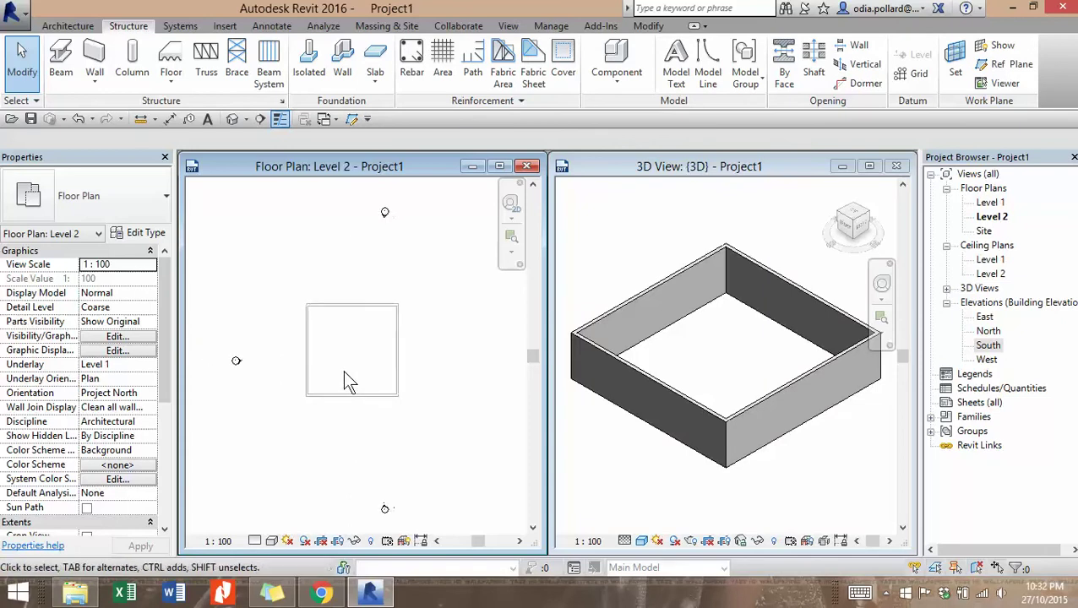
{"action": "scroll", "coordinate": [341, 369], "scroll_direction": "up", "scroll_amount": 1}
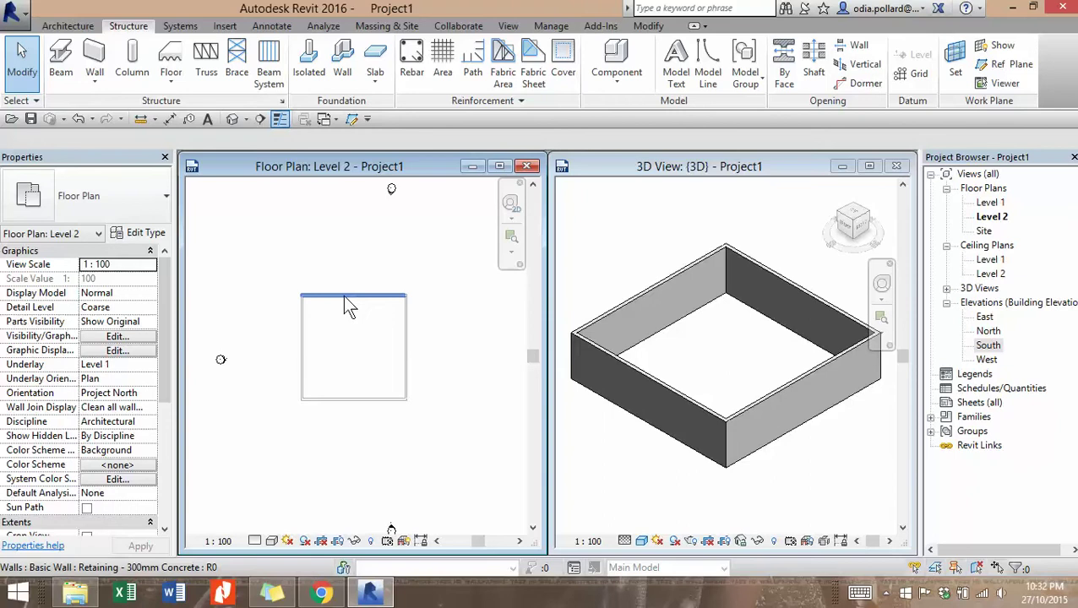
{"action": "scroll", "coordinate": [343, 311], "scroll_direction": "down", "scroll_amount": 1}
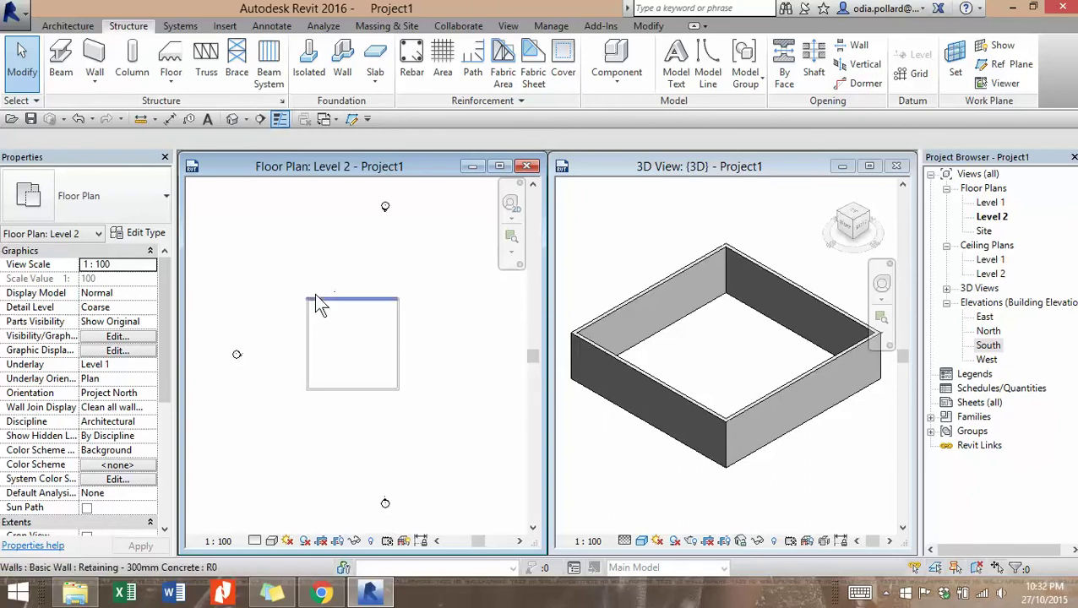
{"action": "scroll", "coordinate": [341, 305], "scroll_direction": "up", "scroll_amount": 1}
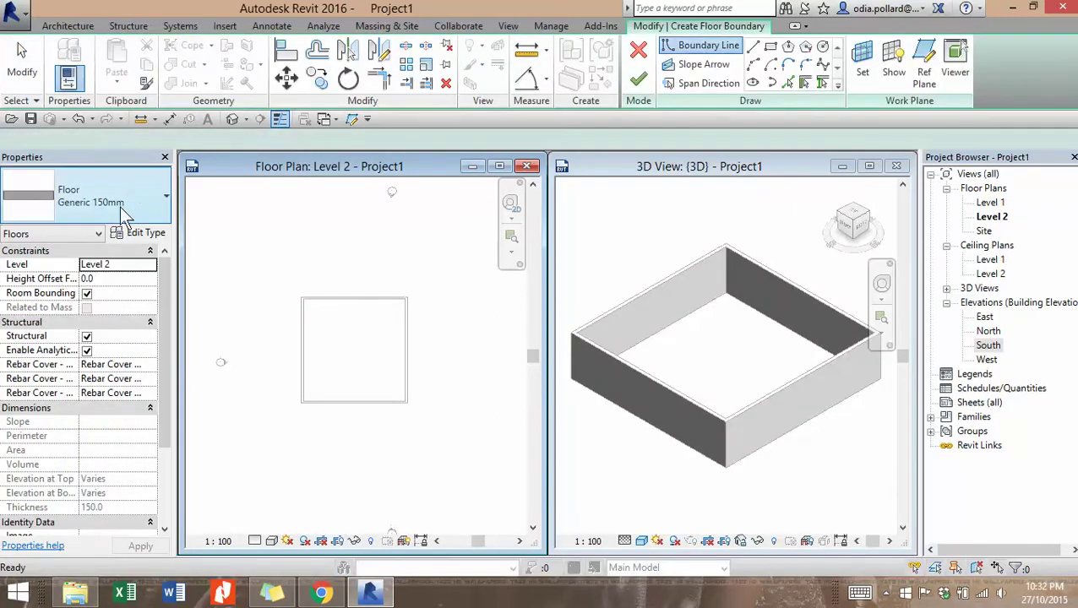
{"action": "left_click", "coordinate": [150, 216]}
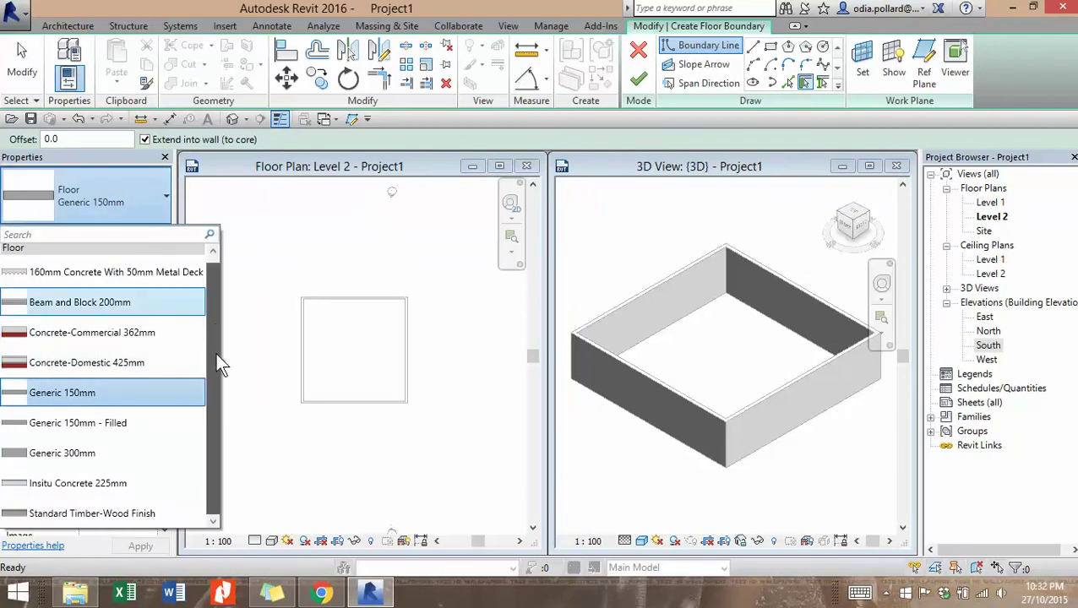
{"action": "mouse_move", "coordinate": [92, 486]}
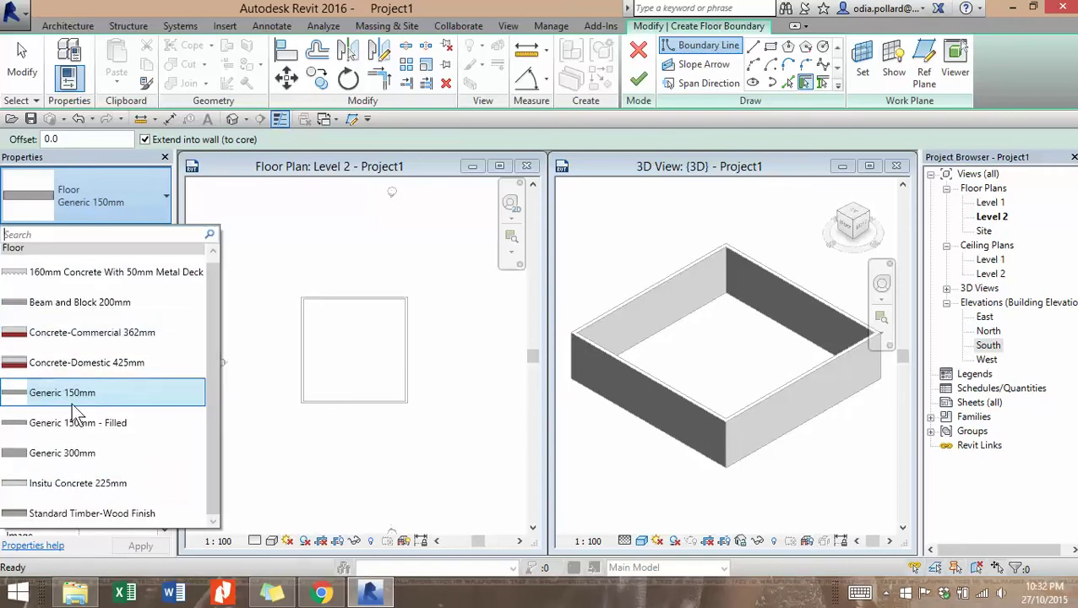
{"action": "left_click", "coordinate": [88, 460]}
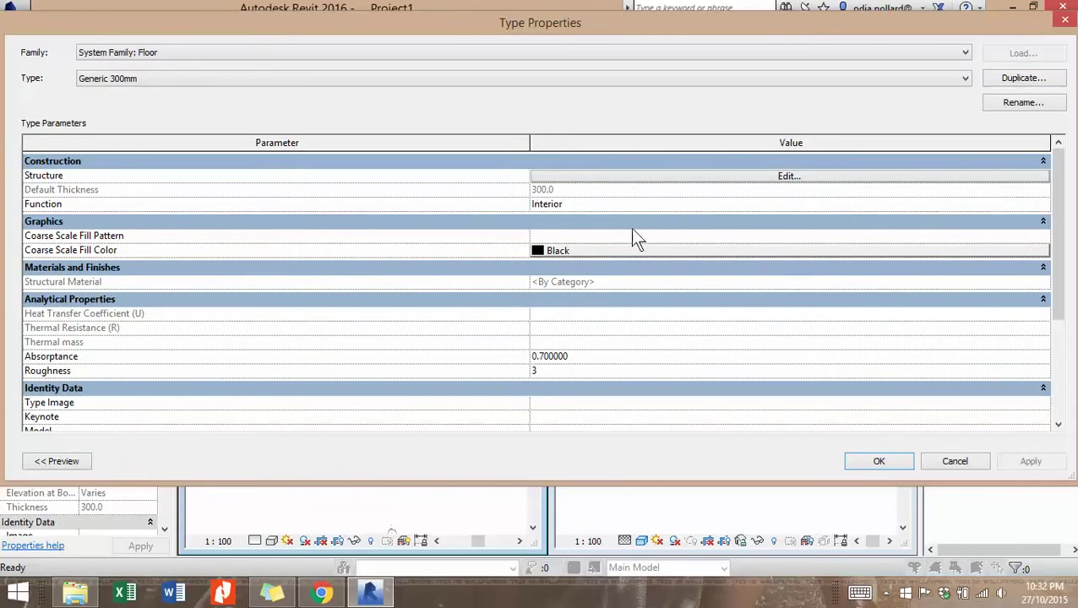
{"action": "left_click", "coordinate": [652, 175]}
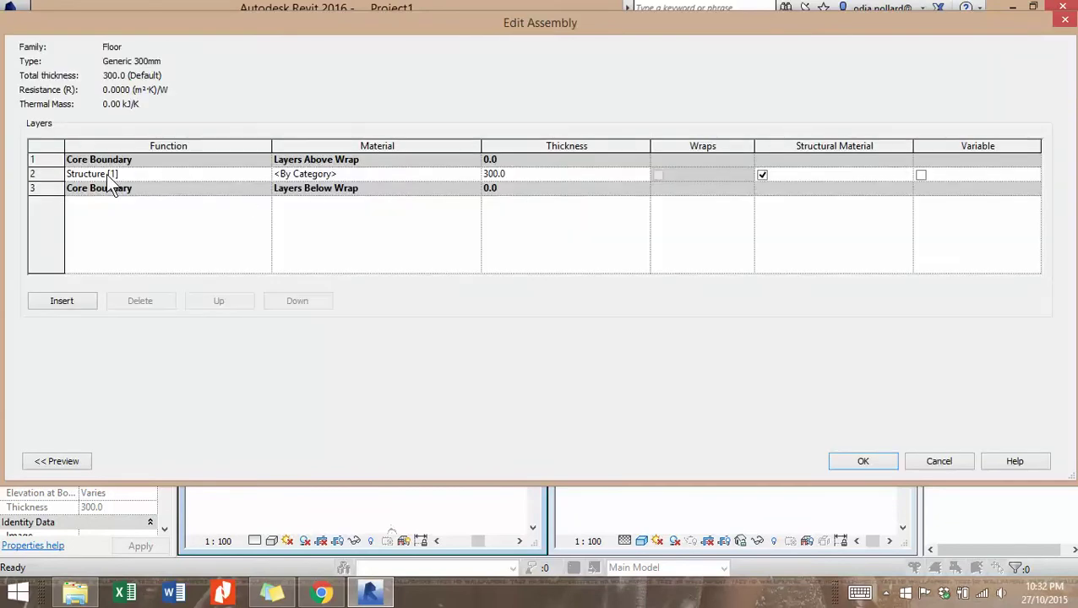
{"action": "left_click", "coordinate": [469, 173]}
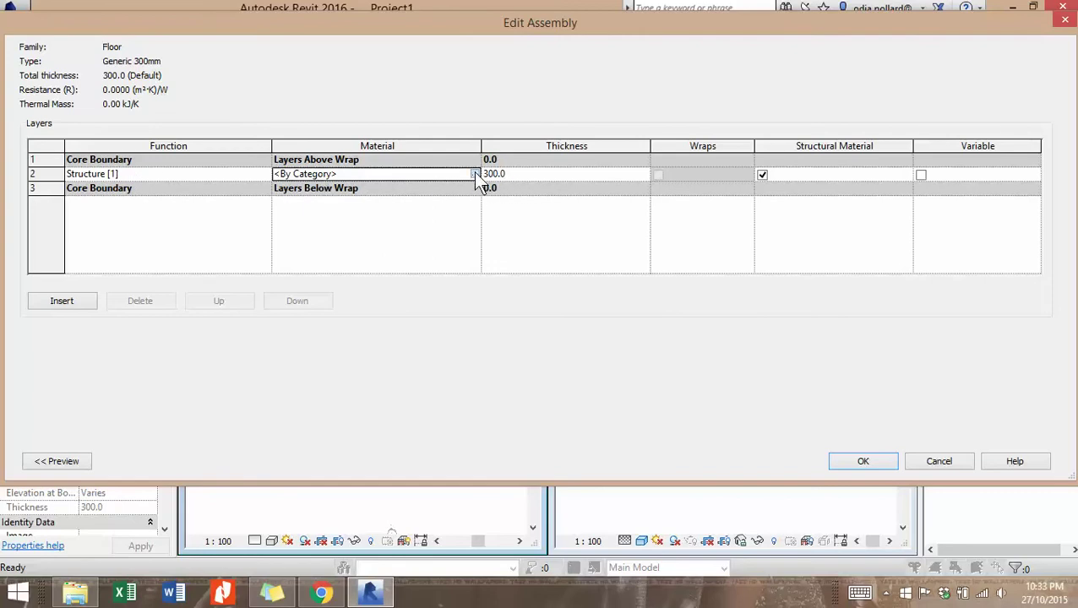
{"action": "left_click", "coordinate": [475, 174]}
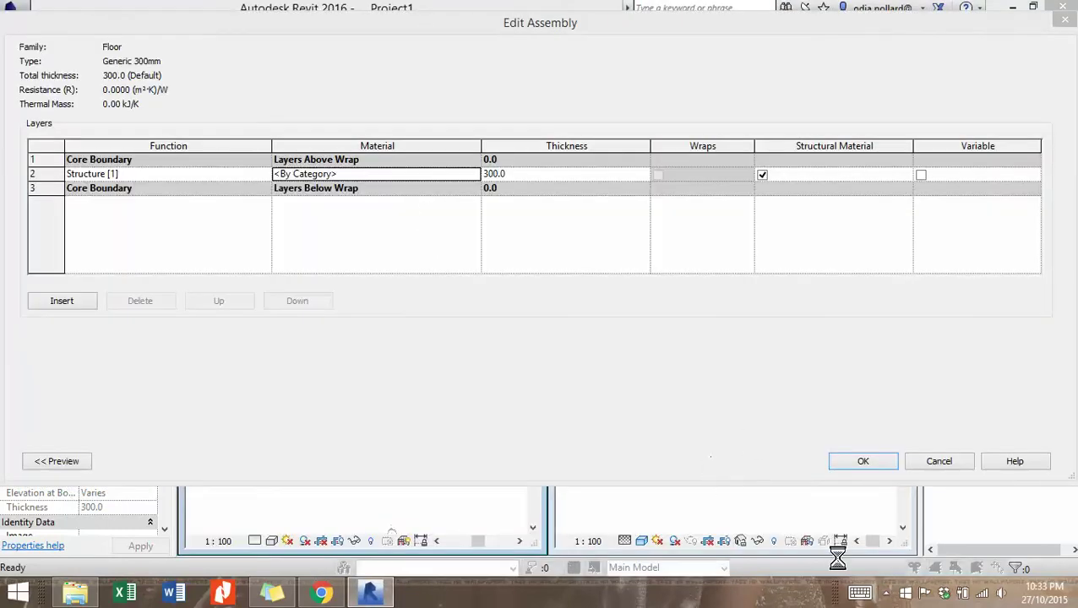
{"action": "left_click", "coordinate": [886, 595]}
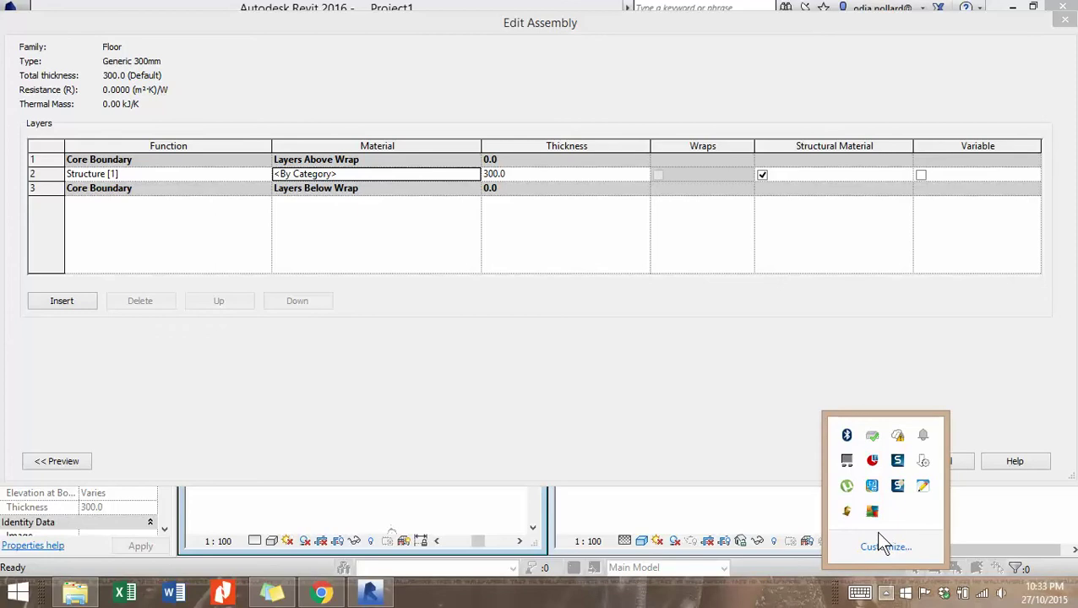
{"action": "left_click", "coordinate": [900, 484]}
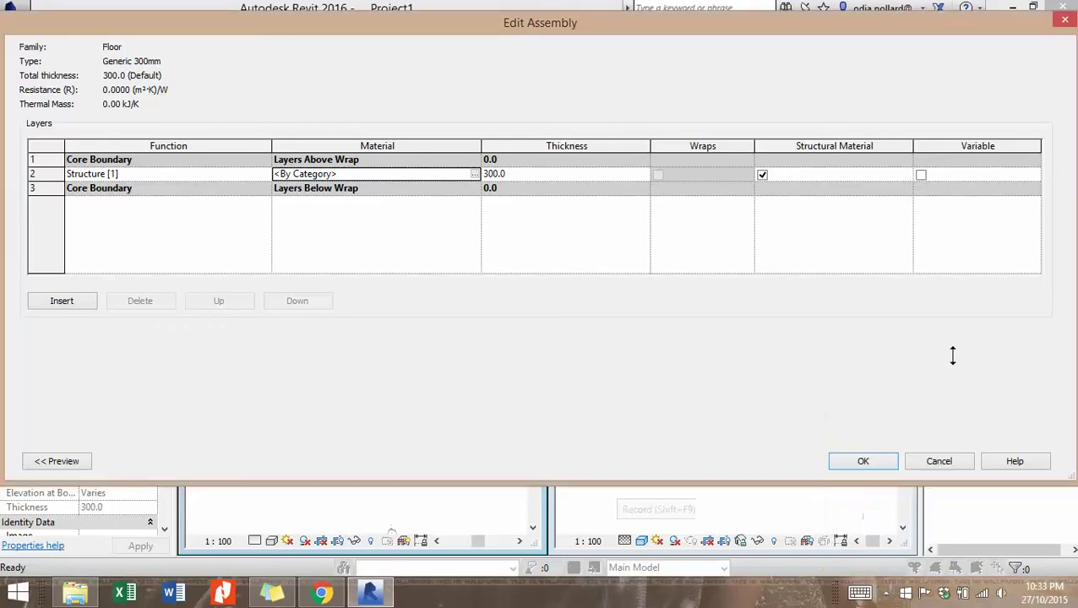
{"action": "left_click", "coordinate": [938, 463]}
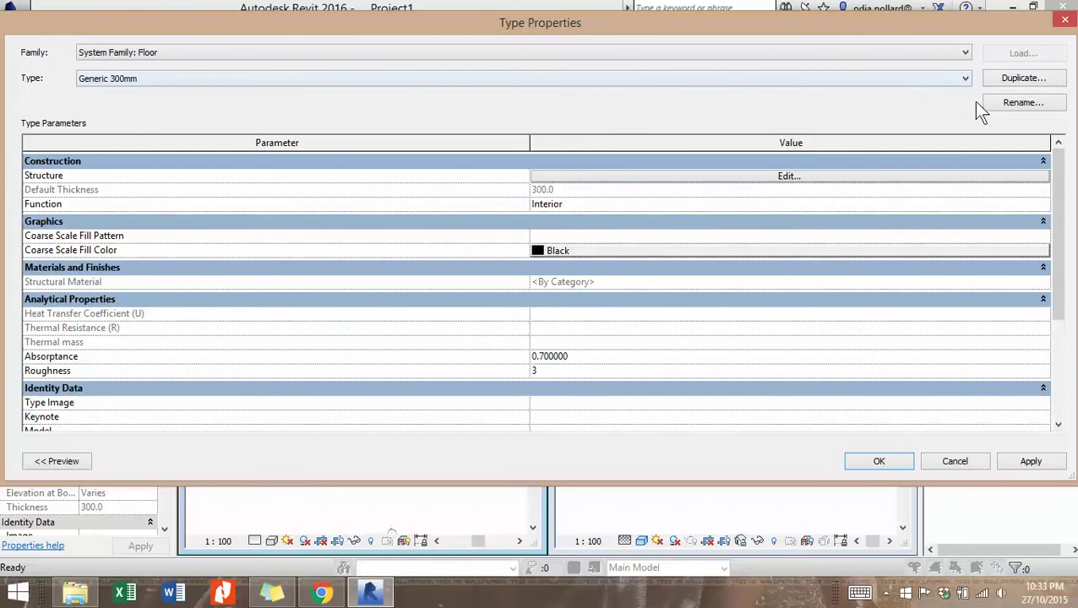
Step: Duplicate the Generic 300mm floor type as Water Tank Floor 300mm
{"action": "left_click", "coordinate": [1018, 77]}
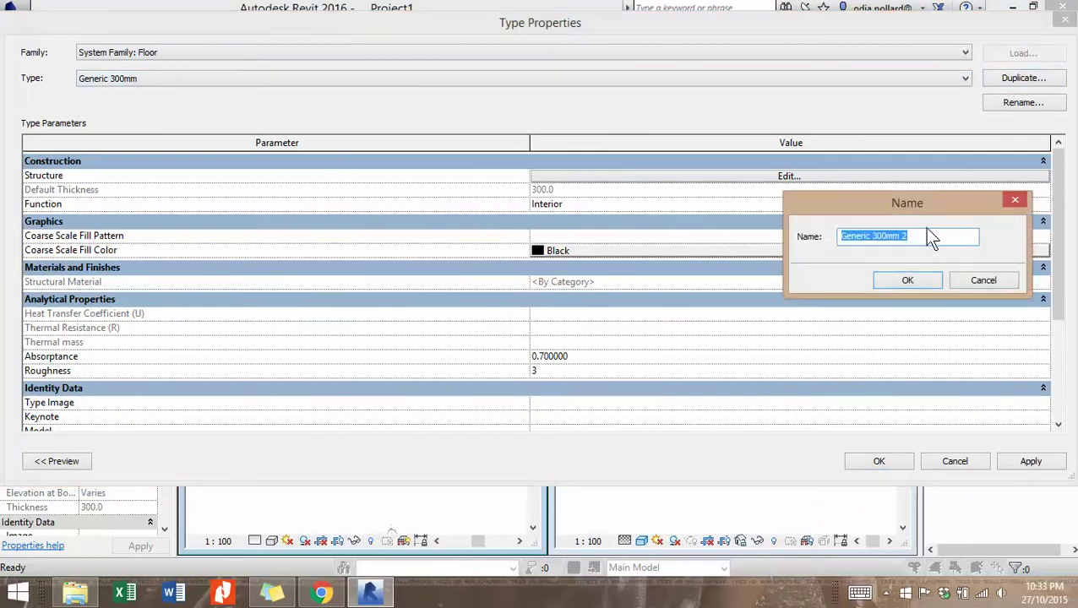
{"action": "type", "text": "Water"}
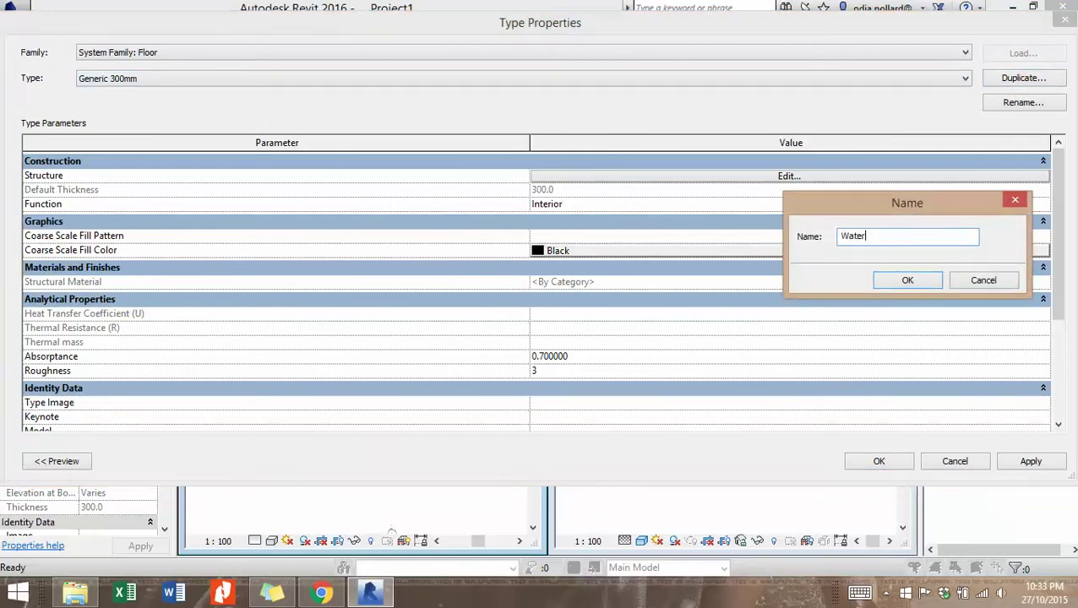
{"action": "type", "text": " Tank Floor 300mm"}
{"action": "left_click", "coordinate": [910, 281]}
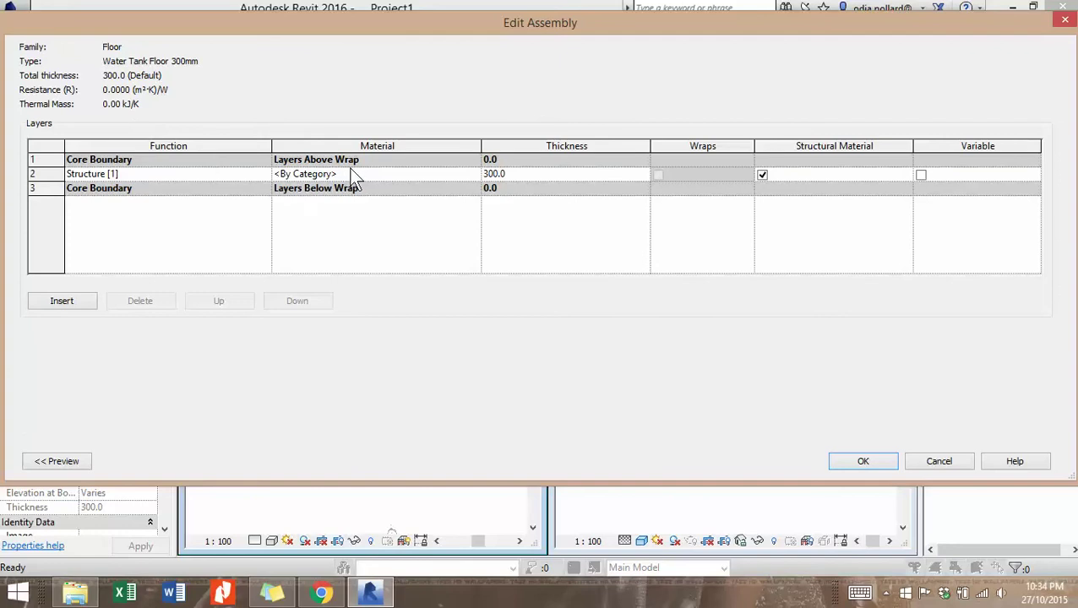
Step: Search the materials for concrete and select Concrete, Cast In Situ for the new floor type's structure layer
{"action": "left_click", "coordinate": [368, 174]}
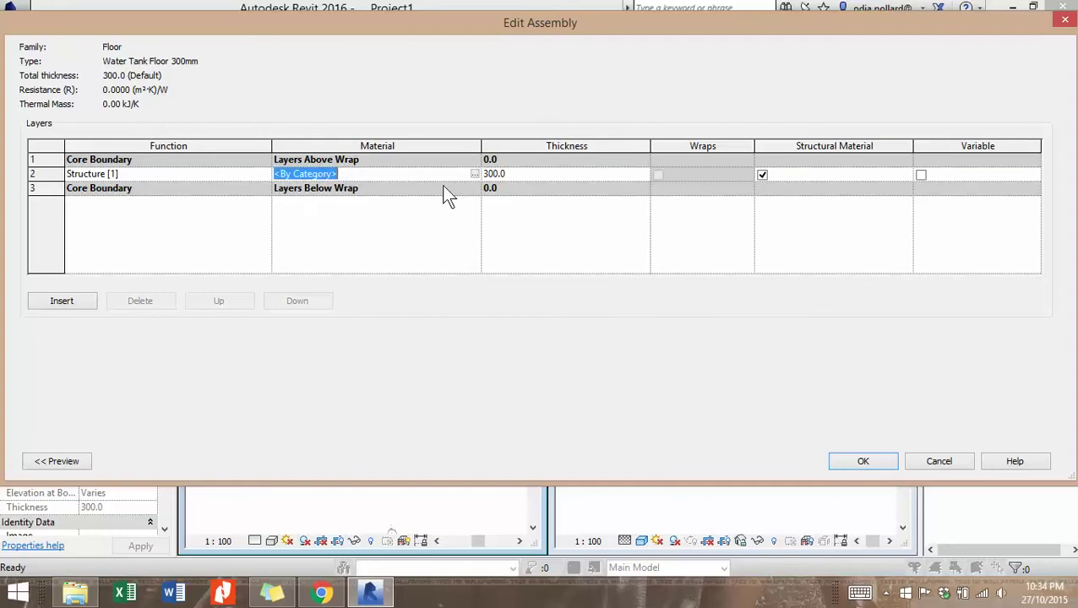
{"action": "left_click", "coordinate": [473, 174]}
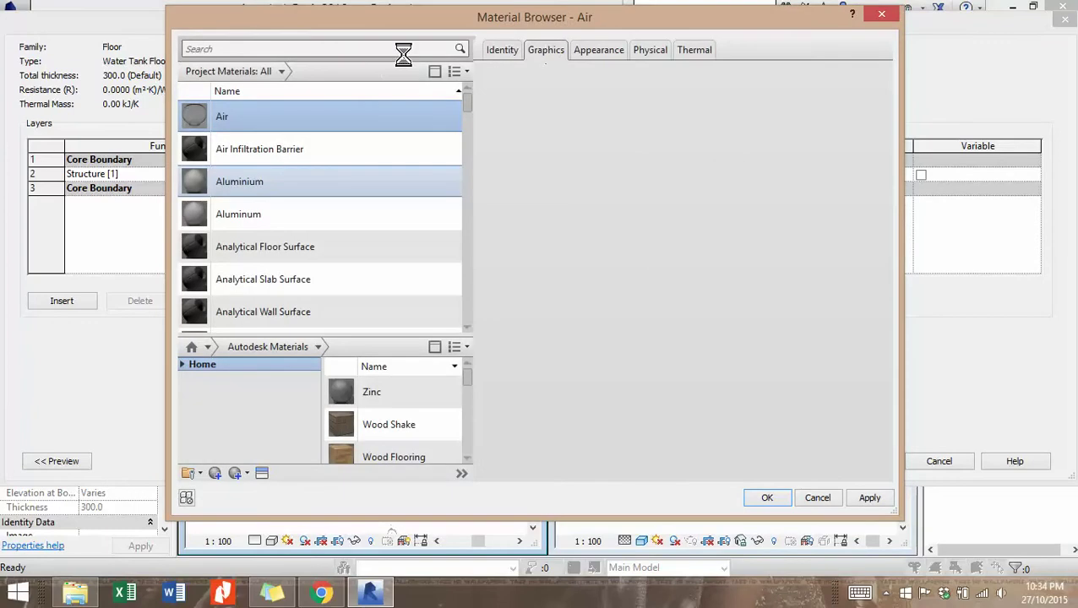
{"action": "left_click", "coordinate": [275, 49]}
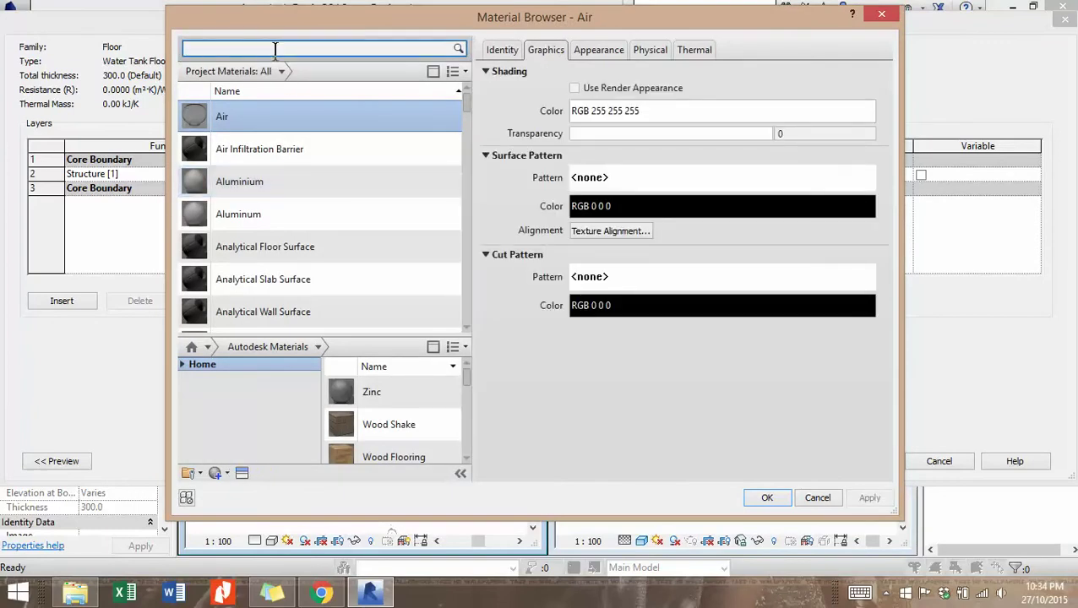
{"action": "type", "text": "concrete"}
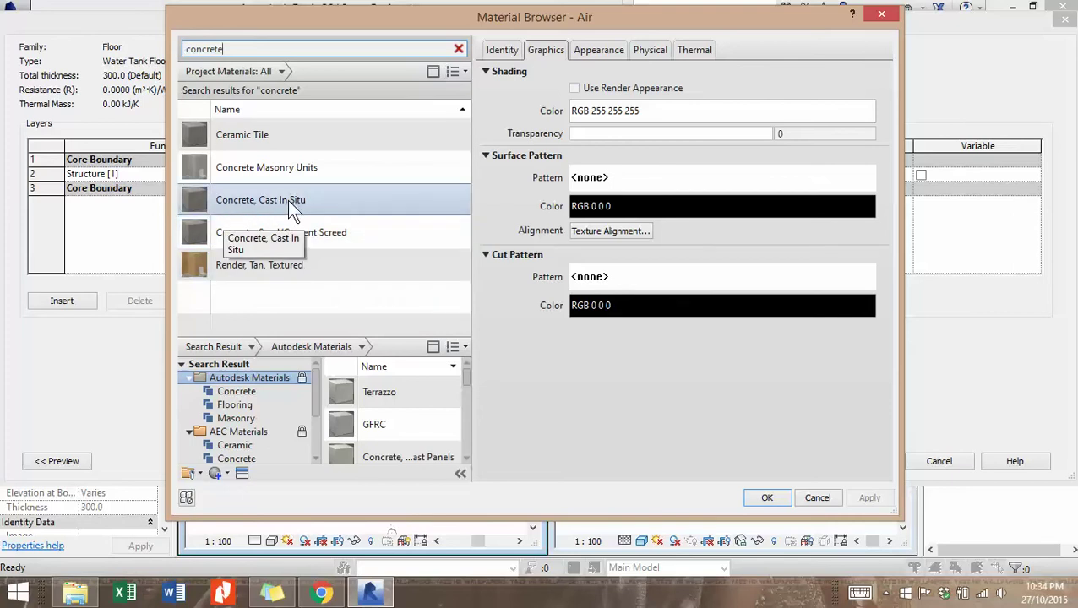
{"action": "left_click", "coordinate": [253, 207]}
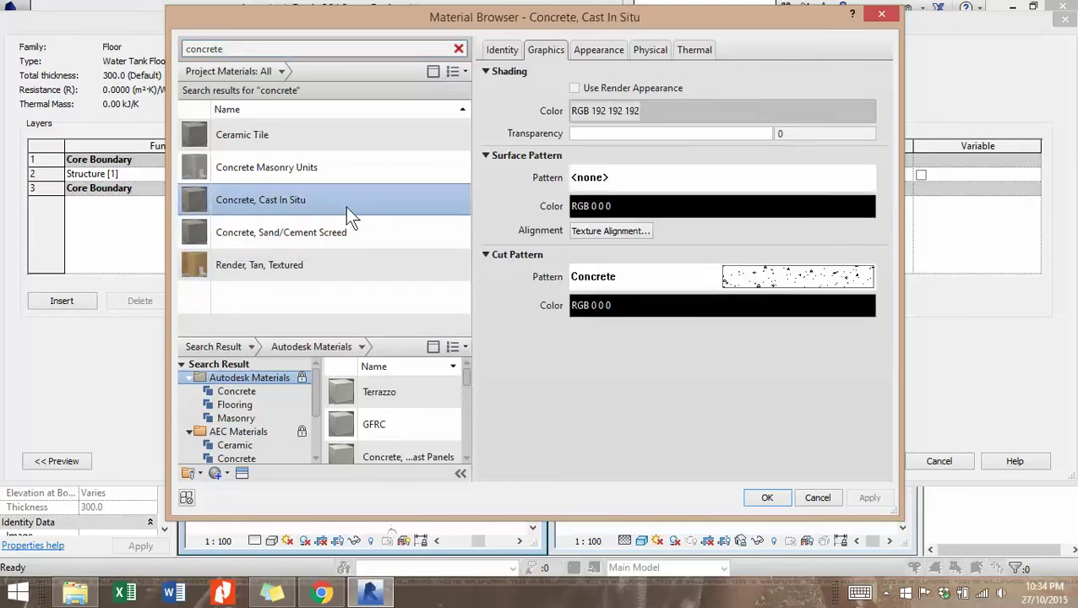
Step: Review the concrete's identity, appearance and mechanical properties, then accept the material and the floor type's settings
{"action": "left_click", "coordinate": [511, 49]}
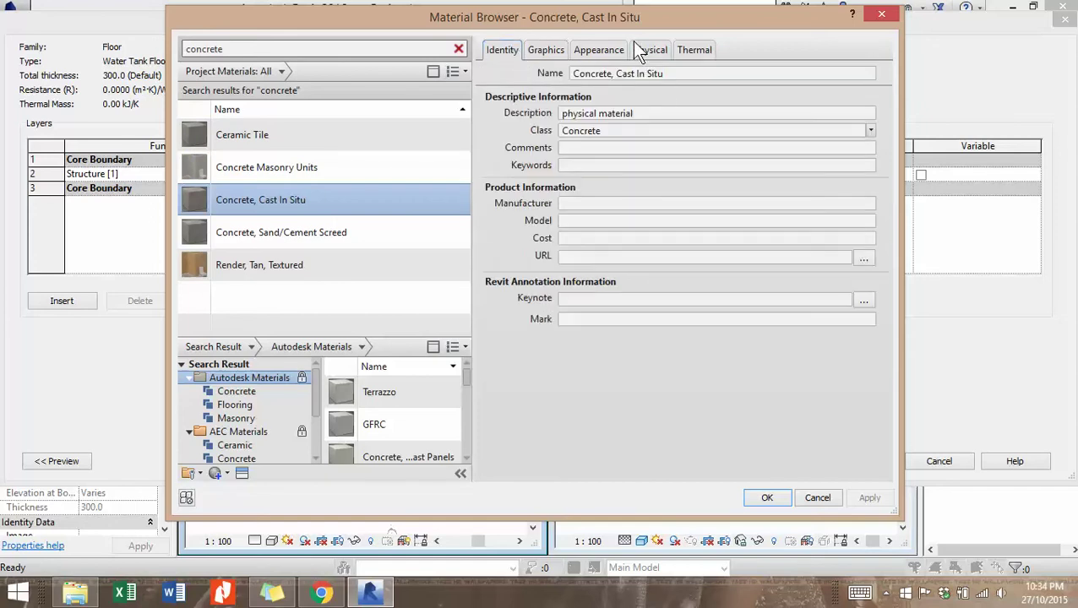
{"action": "left_click", "coordinate": [606, 56]}
{"action": "left_click", "coordinate": [646, 51]}
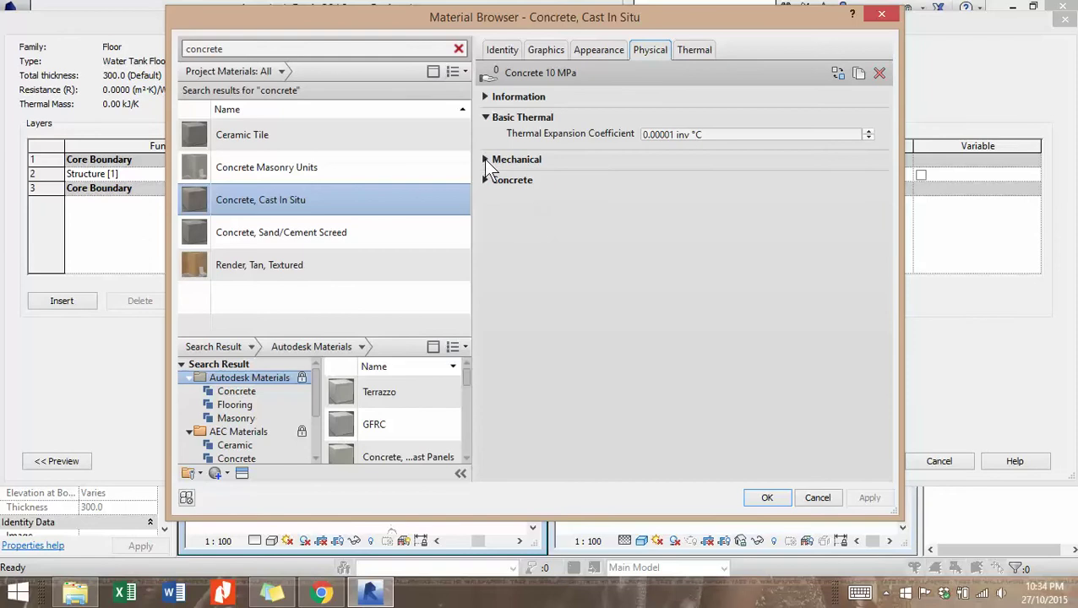
{"action": "left_click", "coordinate": [485, 159]}
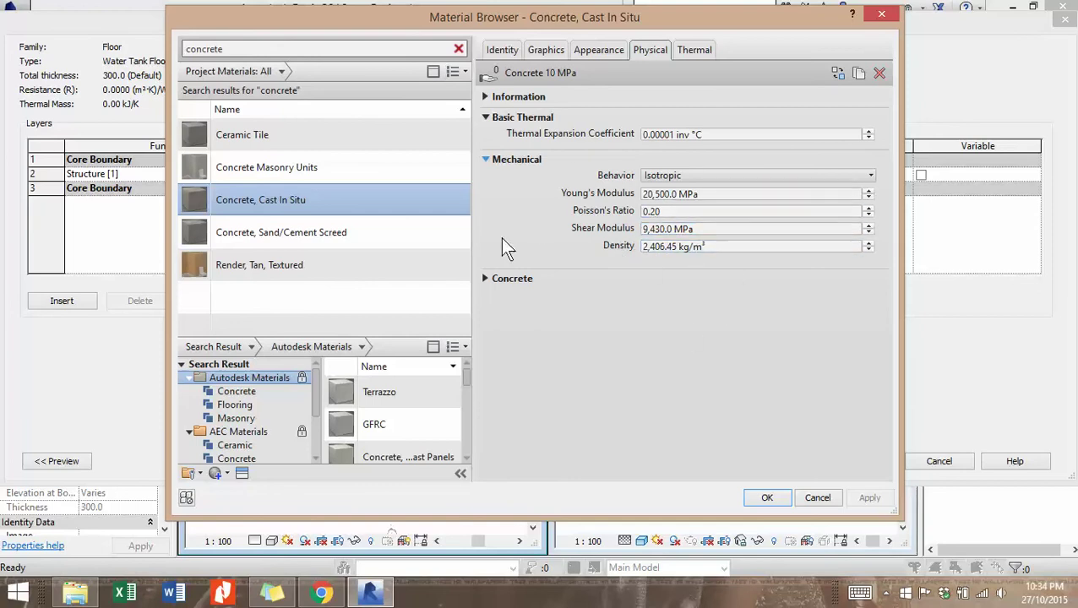
{"action": "left_click", "coordinate": [764, 498]}
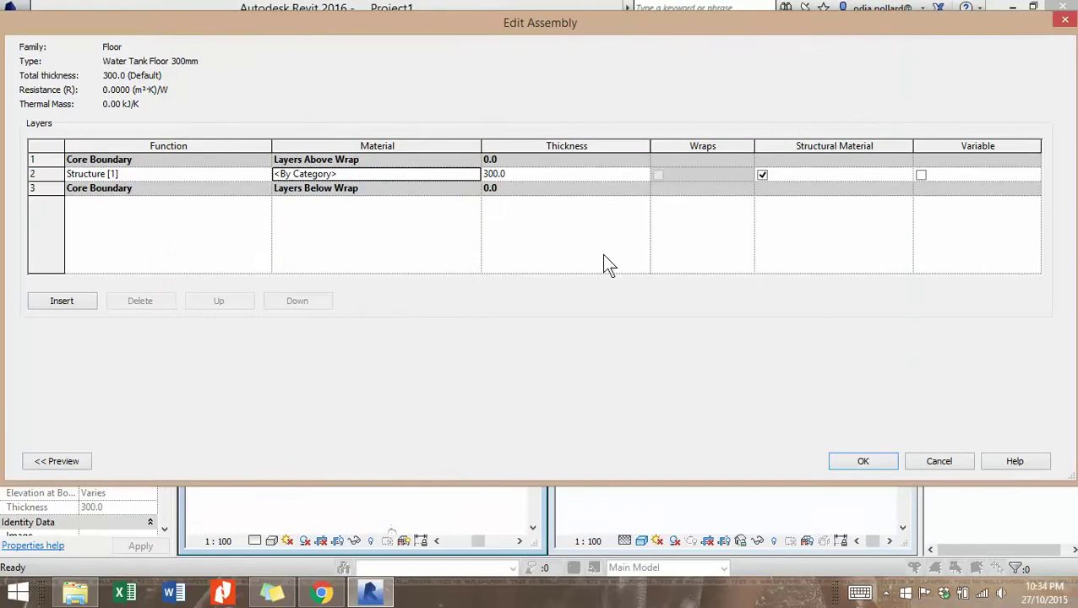
{"action": "left_click", "coordinate": [875, 462]}
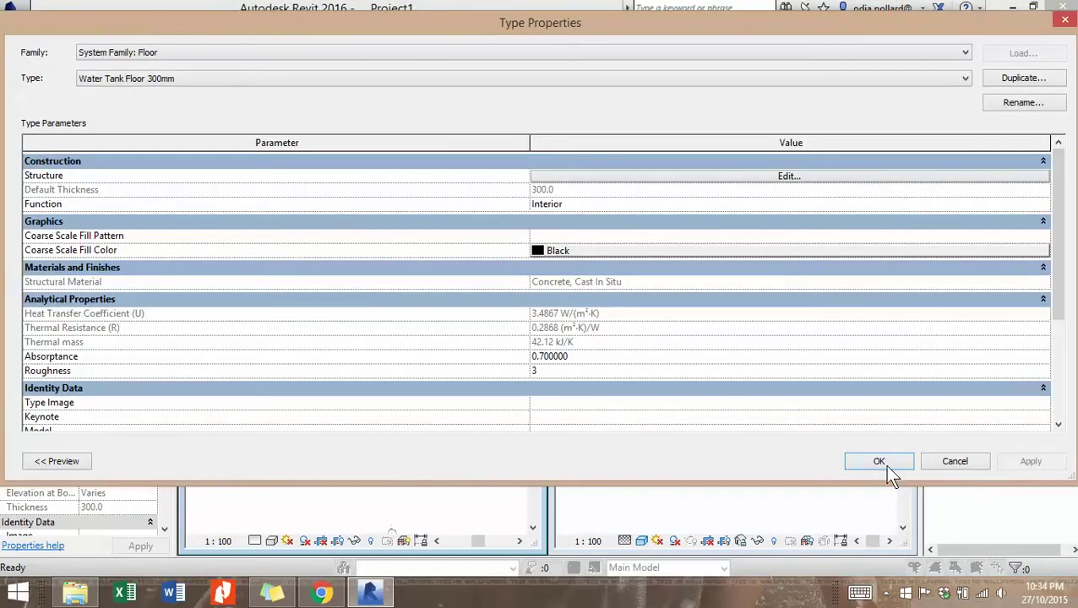
{"action": "left_click", "coordinate": [878, 463]}
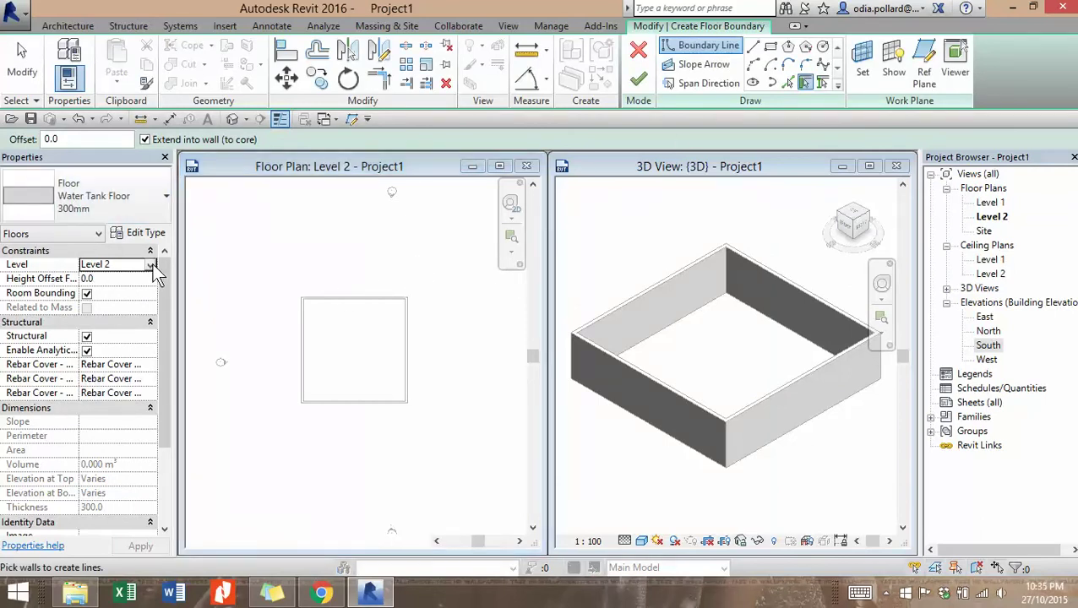
Step: Set the floor's level to Level 1 and all three of its rebar covers to Foundation Wall Cover <35 mm>
{"action": "left_click", "coordinate": [150, 264]}
{"action": "left_click", "coordinate": [118, 279]}
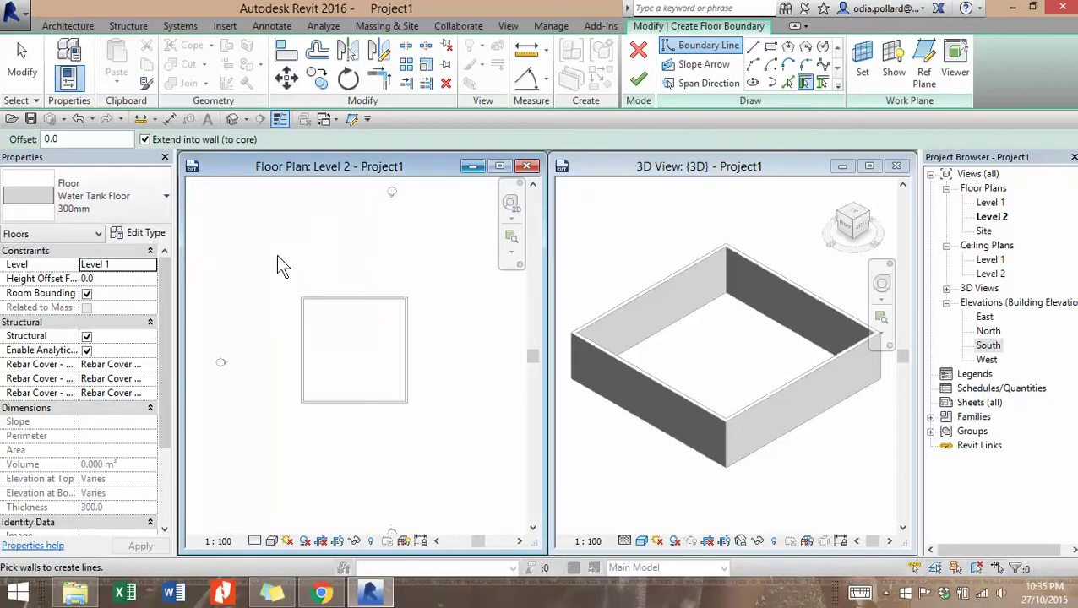
{"action": "left_click", "coordinate": [149, 364]}
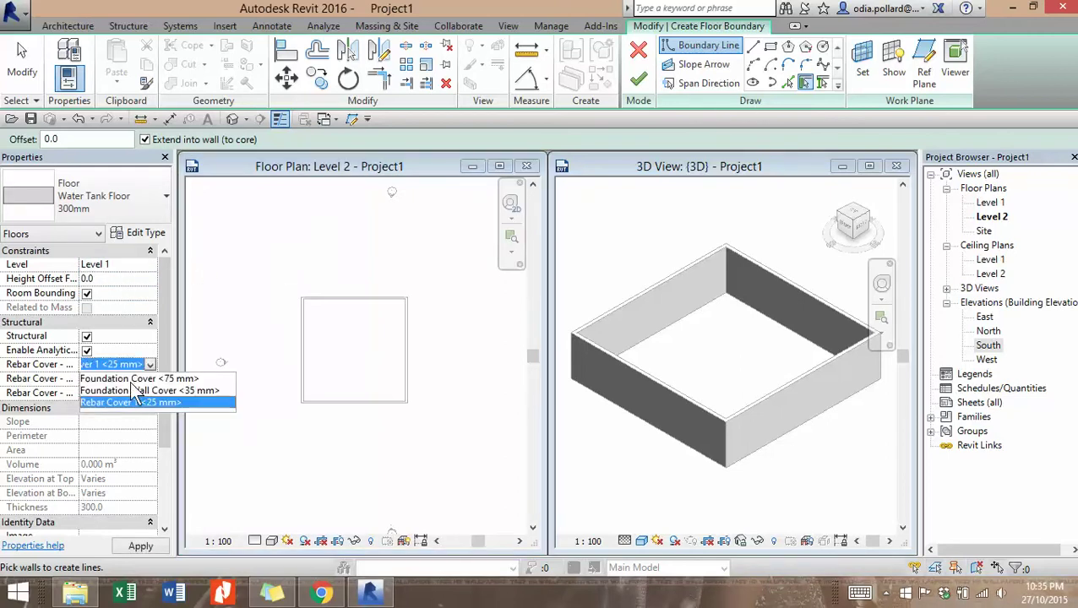
{"action": "left_click", "coordinate": [125, 390]}
{"action": "left_click", "coordinate": [149, 378]}
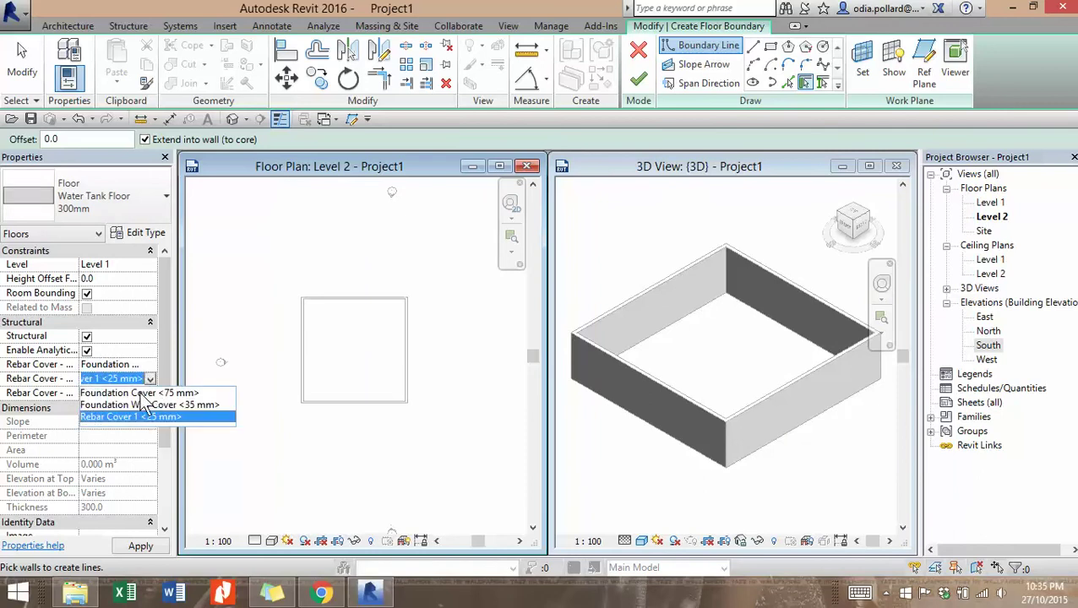
{"action": "left_click", "coordinate": [142, 404]}
{"action": "left_click", "coordinate": [127, 392]}
{"action": "left_click", "coordinate": [150, 393]}
{"action": "left_click", "coordinate": [137, 418]}
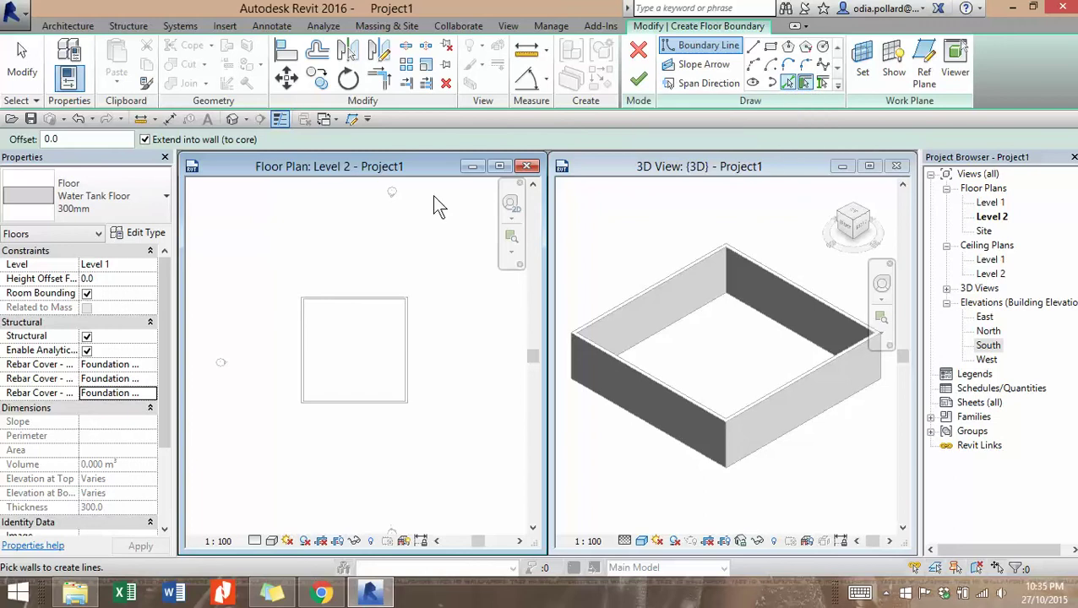
{"action": "scroll", "coordinate": [332, 310], "scroll_direction": "up", "scroll_amount": 2}
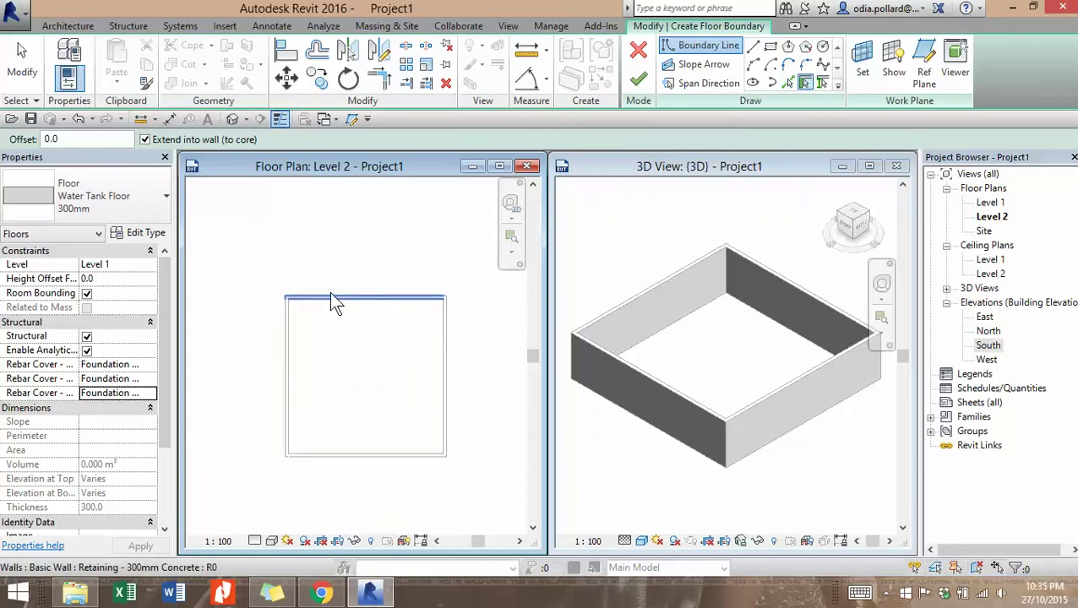
Step: Sketch the floor boundary with a 1200 mm outward offset from all four tank walls
{"action": "scroll", "coordinate": [398, 284], "scroll_direction": "down", "scroll_amount": 2}
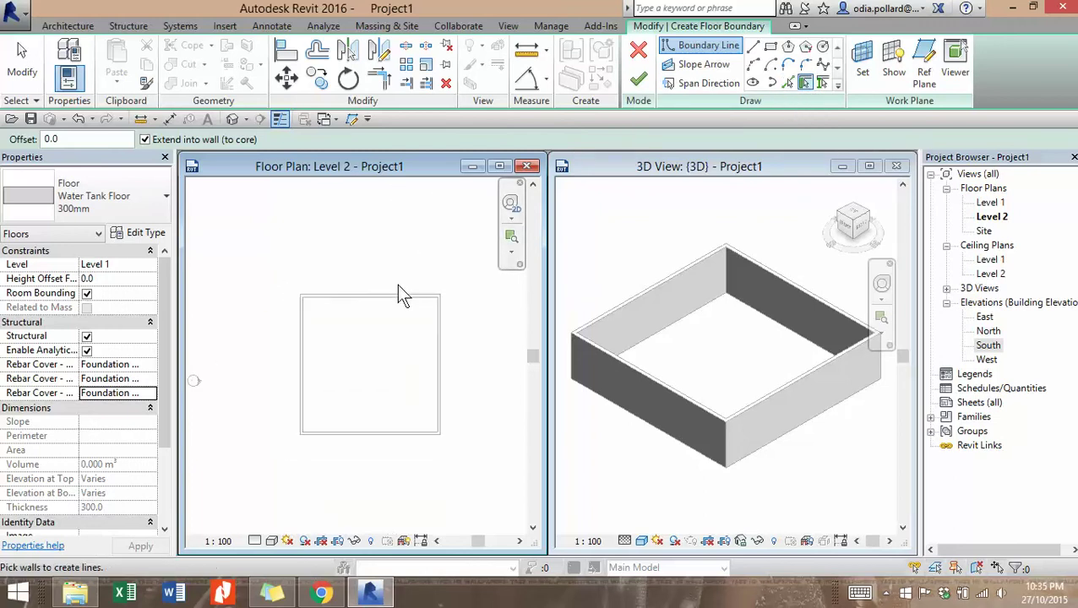
{"action": "left_click", "coordinate": [99, 139]}
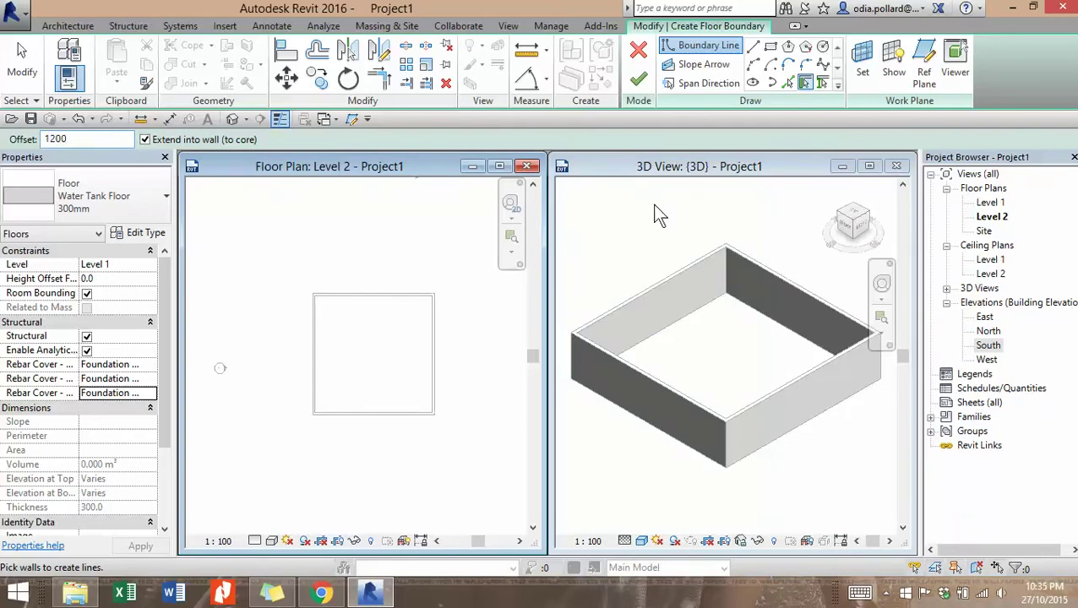
{"action": "left_click", "coordinate": [377, 300]}
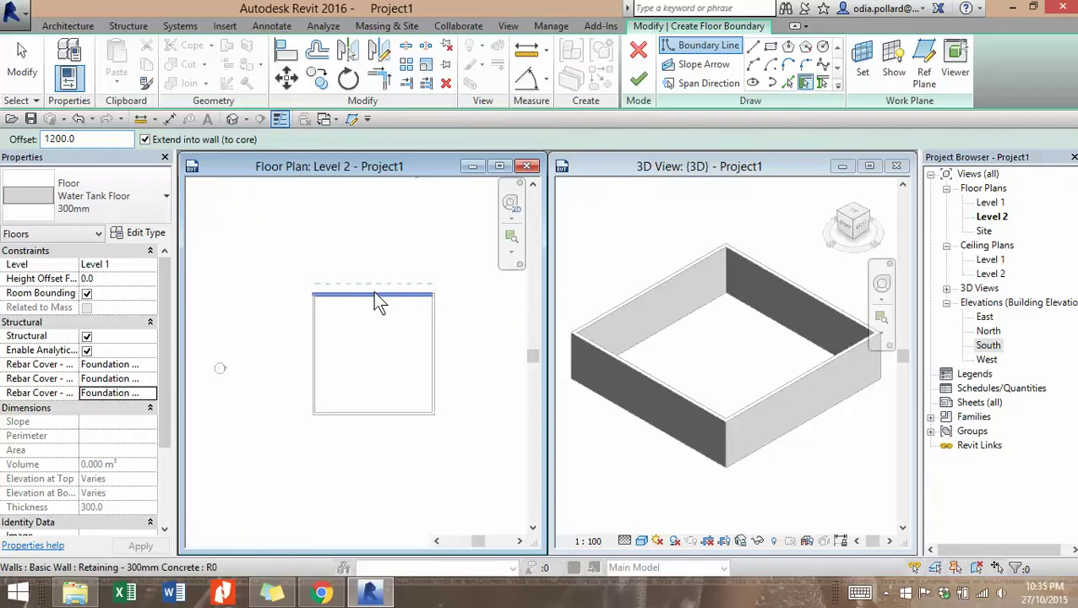
{"action": "left_click", "coordinate": [445, 344]}
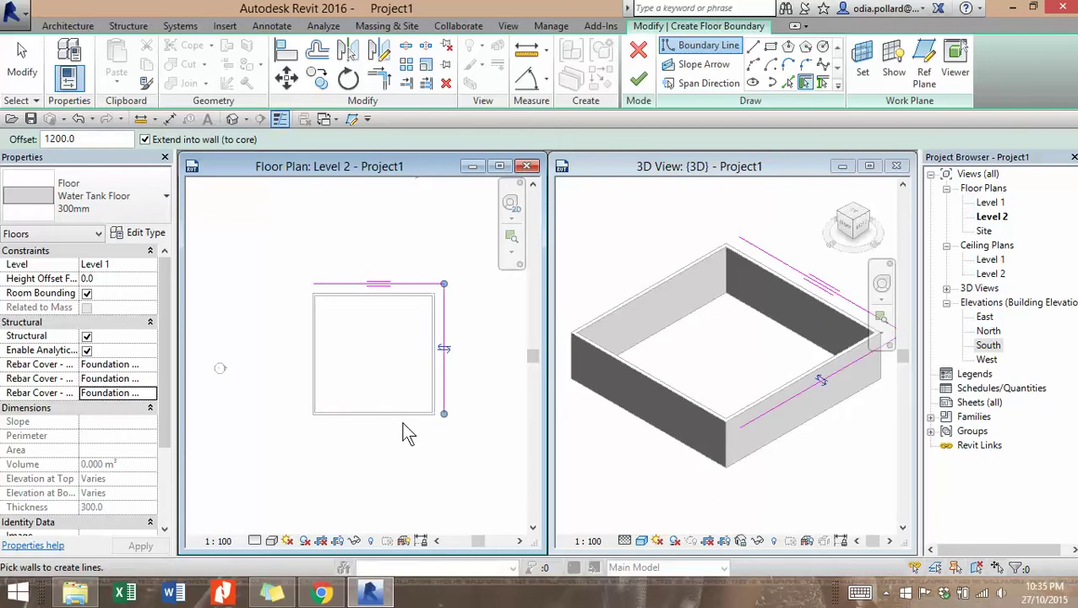
{"action": "left_click", "coordinate": [399, 414]}
{"action": "left_click", "coordinate": [315, 400]}
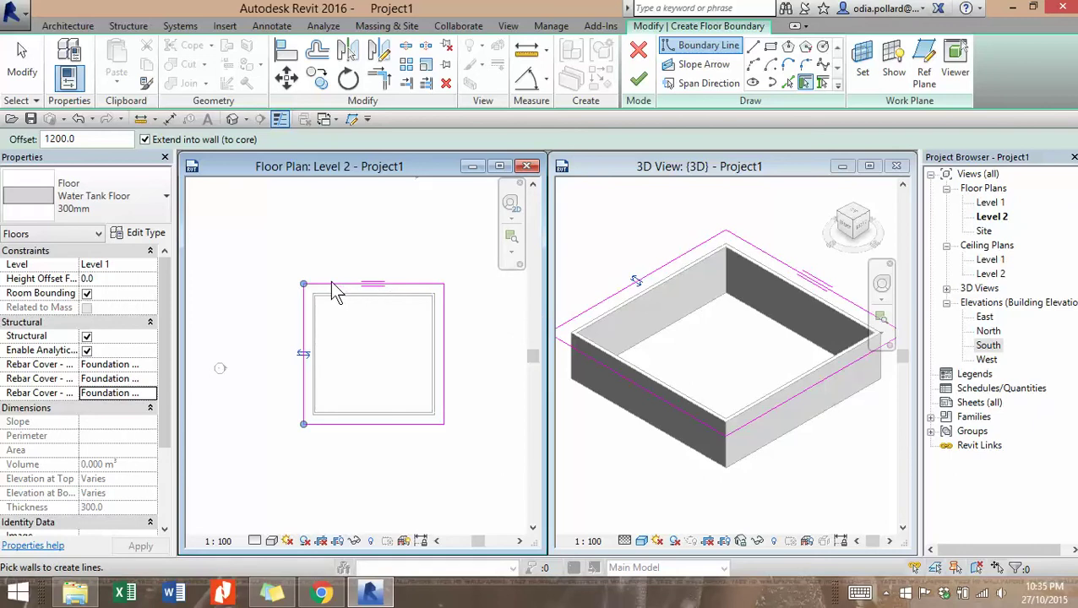
Step: Pick the north and west boundary lines for the floor's span direction, and finish the floor sketch
{"action": "left_click", "coordinate": [701, 82]}
{"action": "left_click", "coordinate": [377, 285]}
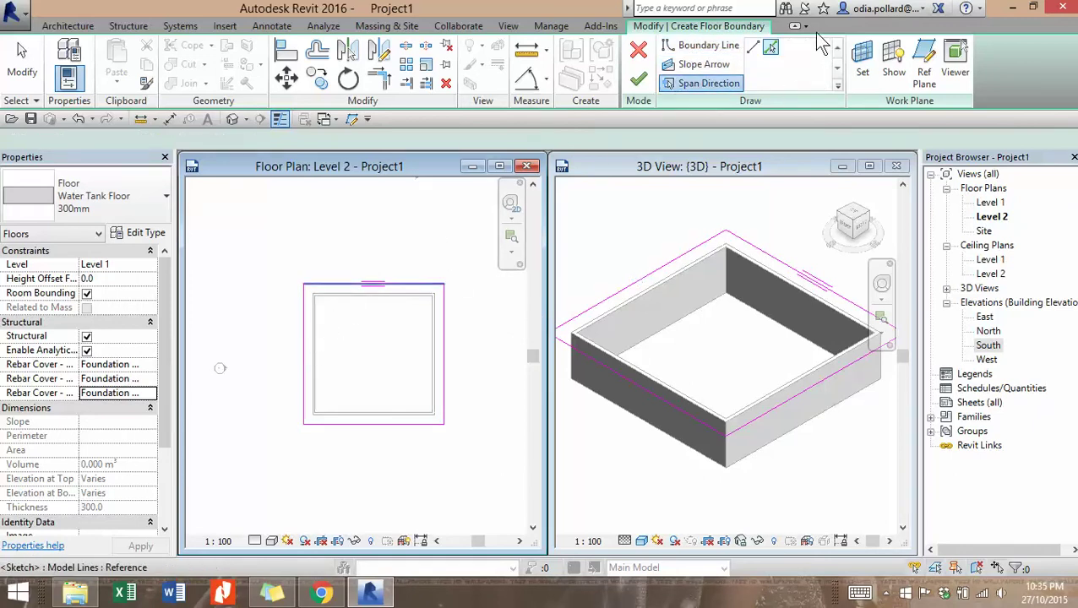
{"action": "left_click", "coordinate": [303, 338]}
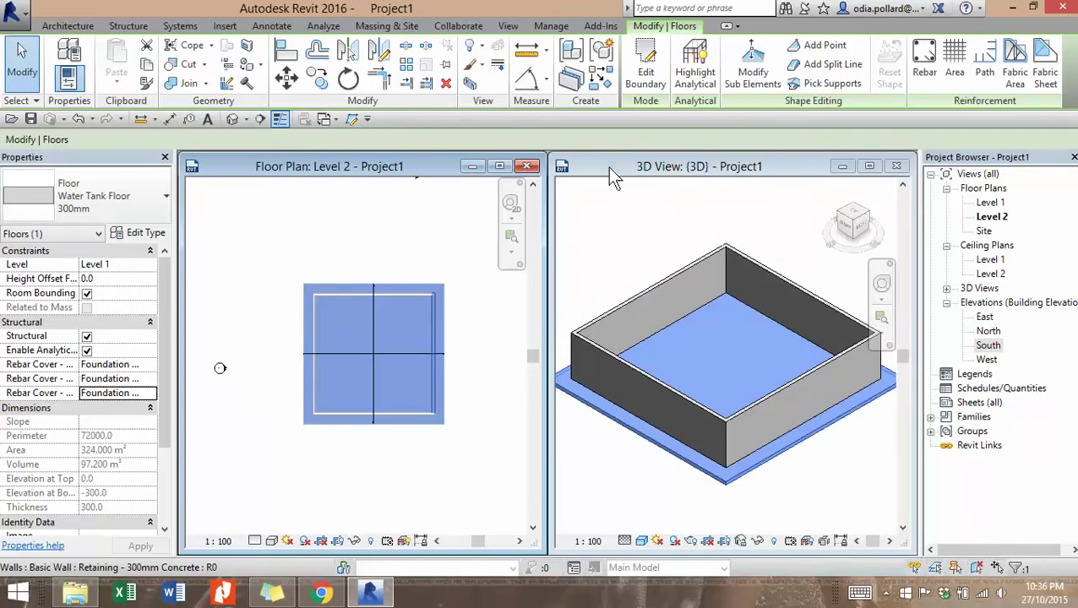
Step: Examine the tank in 3D from below and around the sides, checking how the walls sit on the projecting floor slab
{"action": "middle_click_drag", "start_coordinate": [658, 475], "coordinate": [603, 270], "text": "shift"}
{"action": "left_click", "coordinate": [603, 270]}
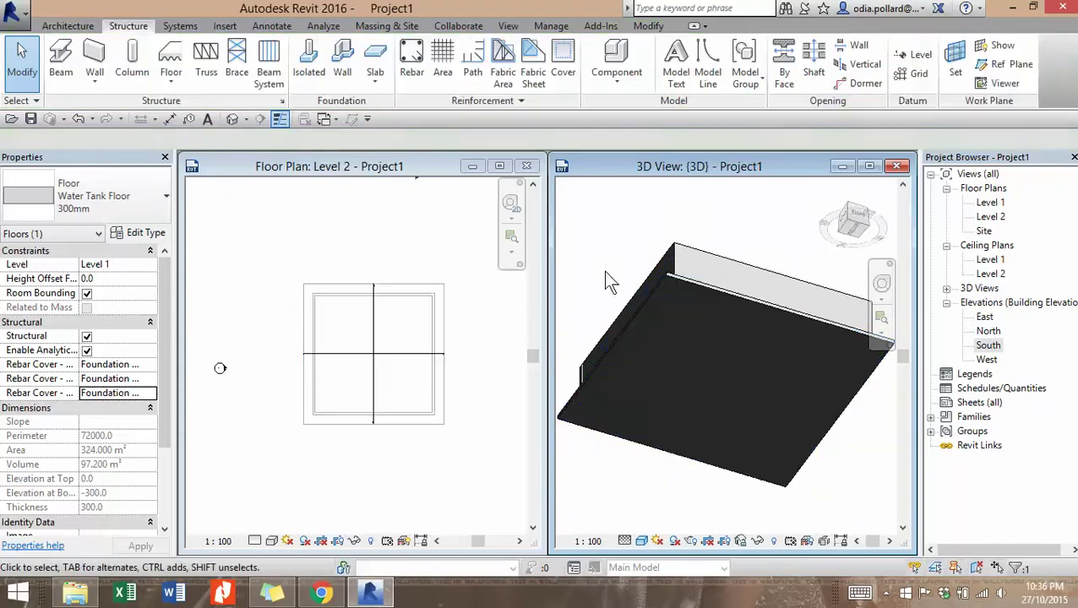
{"action": "middle_click_drag", "start_coordinate": [685, 362], "coordinate": [657, 449], "text": "shift"}
{"action": "scroll", "coordinate": [657, 422], "scroll_direction": "up", "scroll_amount": 5}
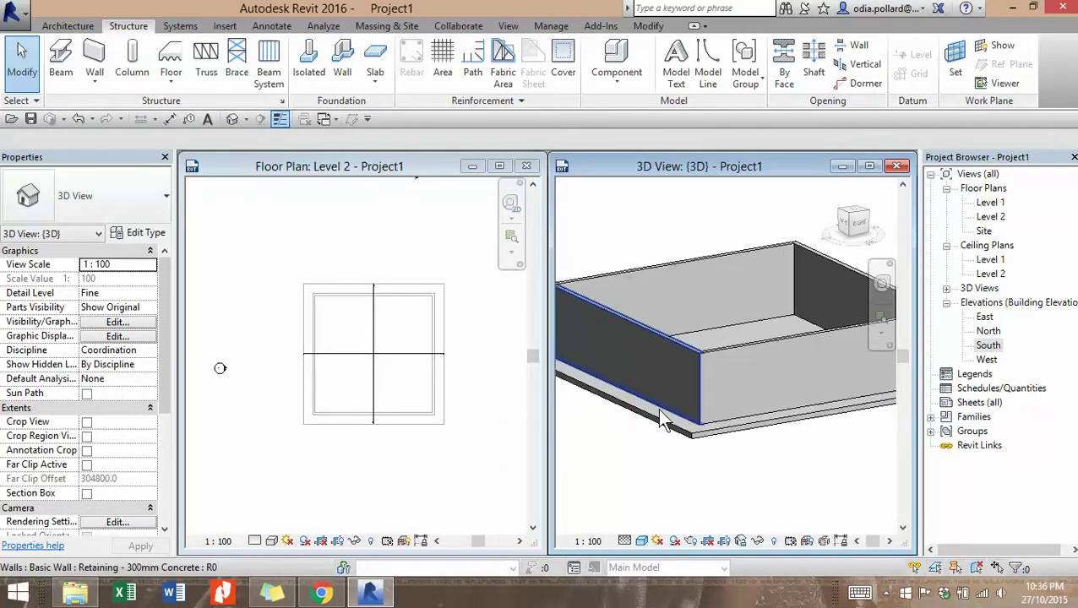
{"action": "scroll", "coordinate": [692, 444], "scroll_direction": "down", "scroll_amount": 5}
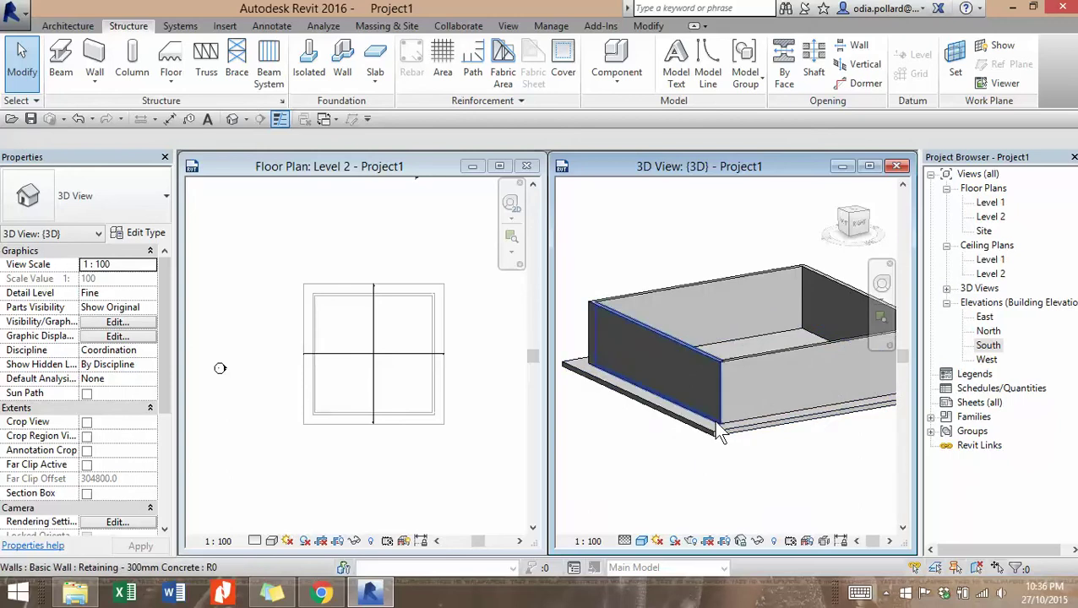
{"action": "scroll", "coordinate": [702, 445], "scroll_direction": "up", "scroll_amount": 5}
{"action": "scroll", "coordinate": [717, 440], "scroll_direction": "down", "scroll_amount": 5}
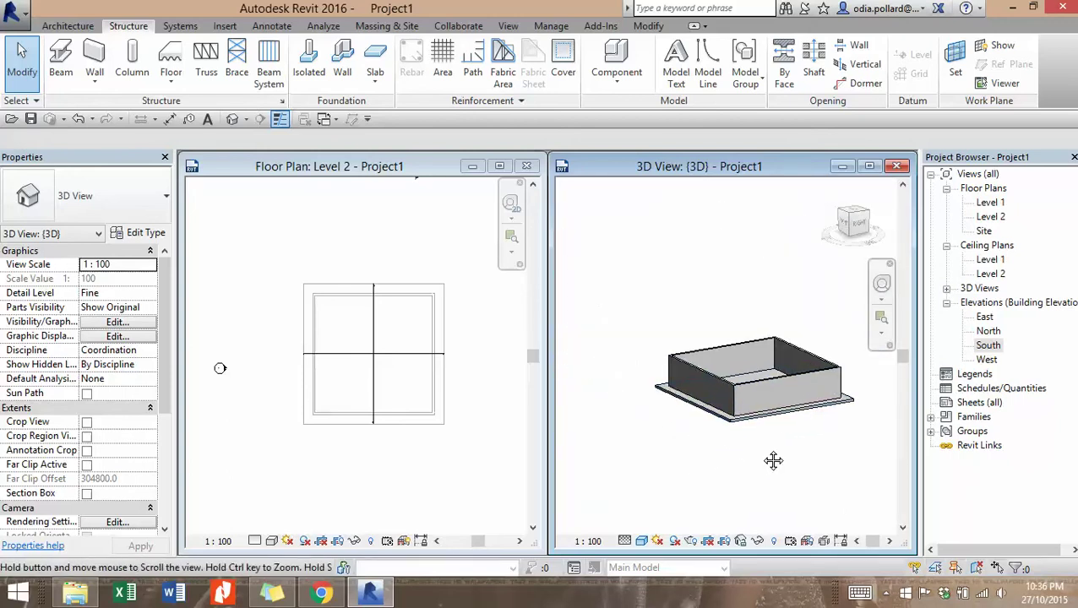
{"action": "middle_click_drag", "start_coordinate": [772, 458], "coordinate": [579, 367], "text": "shift"}
{"action": "scroll", "coordinate": [579, 367], "scroll_direction": "up", "scroll_amount": 3}
{"action": "scroll", "coordinate": [363, 321], "scroll_direction": "down", "scroll_amount": 5}
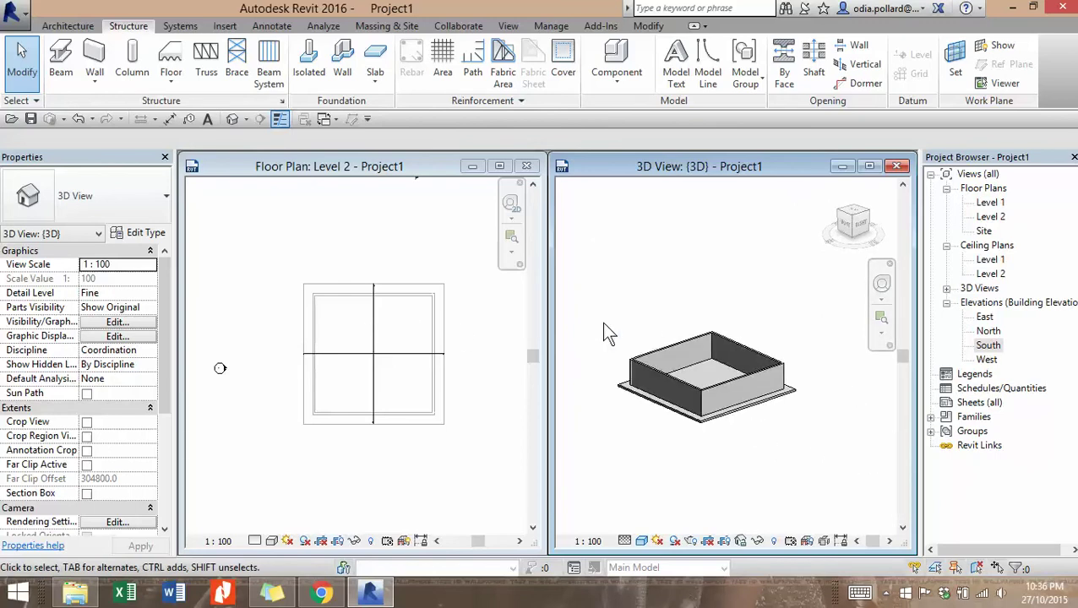
Step: Return to the Level 2 floor plan and close the 3D view
{"action": "left_click", "coordinate": [469, 320]}
{"action": "scroll", "coordinate": [422, 315], "scroll_direction": "up", "scroll_amount": 5}
{"action": "mouse_move", "coordinate": [348, 353]}
{"action": "middle_mouse_down"}
{"action": "mouse_move", "coordinate": [423, 310]}
{"action": "mouse_move", "coordinate": [355, 350]}
{"action": "middle_mouse_up"}
{"action": "scroll", "coordinate": [411, 303], "scroll_direction": "down", "scroll_amount": 3}
{"action": "scroll", "coordinate": [306, 319], "scroll_direction": "up", "scroll_amount": 3}
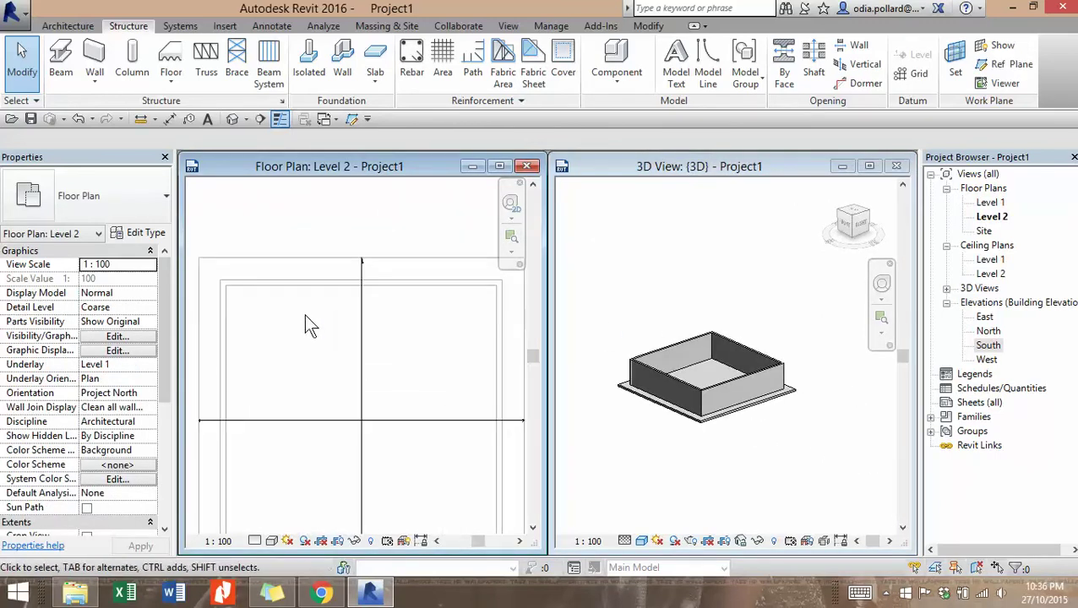
{"action": "scroll", "coordinate": [292, 306], "scroll_direction": "down", "scroll_amount": 4}
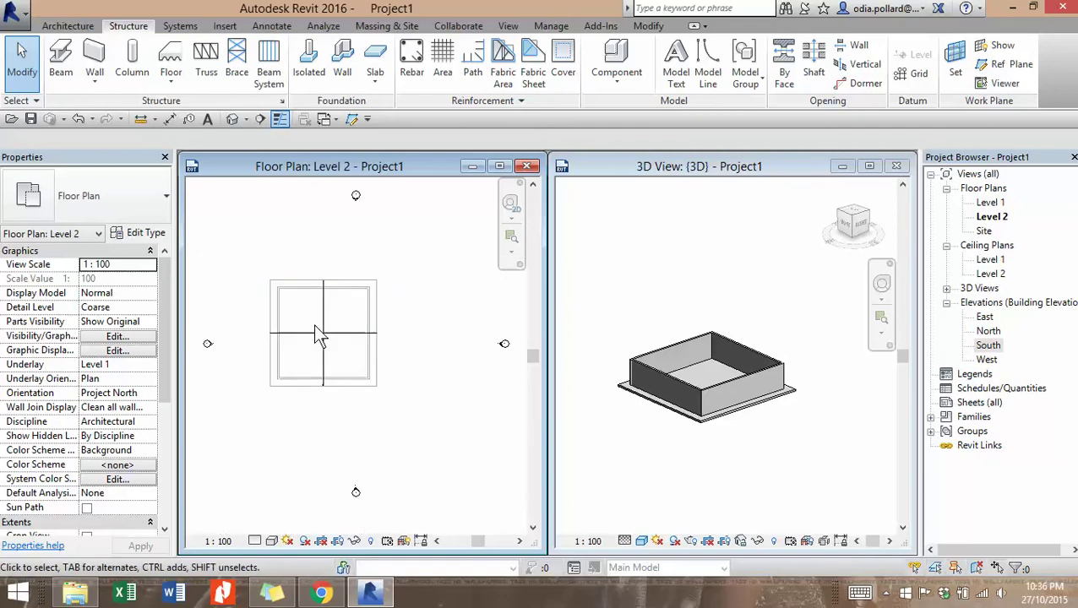
{"action": "left_click", "coordinate": [897, 166]}
{"action": "scroll", "coordinate": [318, 285], "scroll_direction": "up", "scroll_amount": 3}
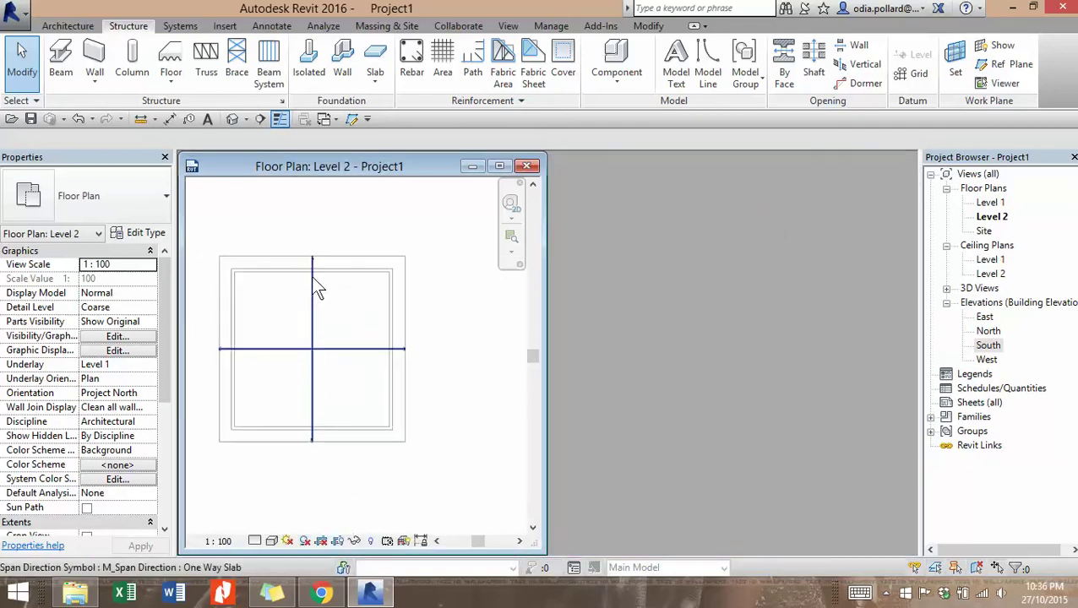
{"action": "scroll", "coordinate": [319, 283], "scroll_direction": "up", "scroll_amount": 2}
{"action": "scroll", "coordinate": [304, 254], "scroll_direction": "down", "scroll_amount": 4}
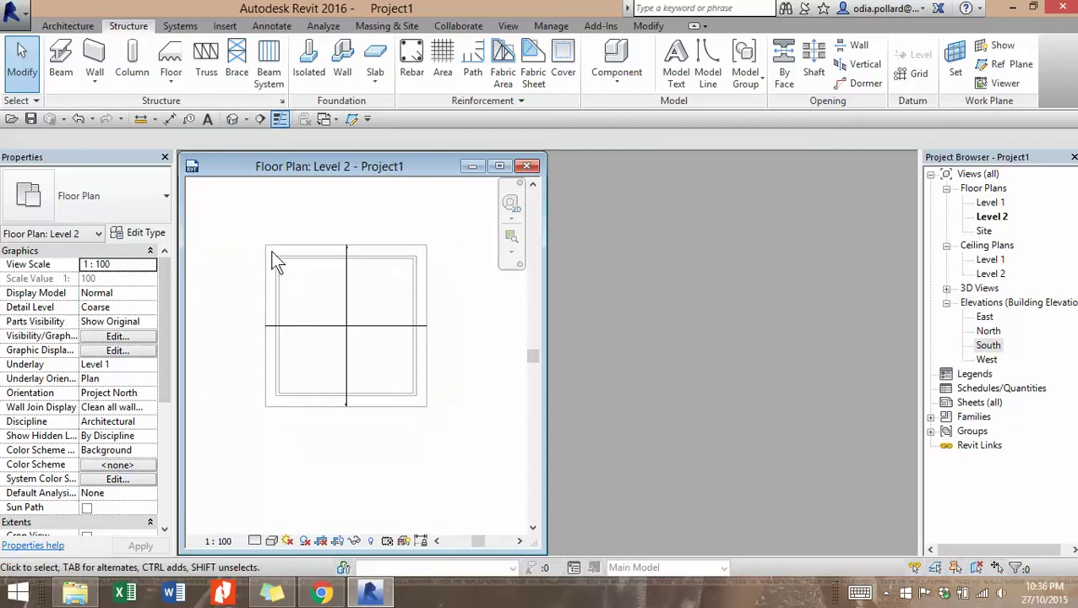
{"action": "scroll", "coordinate": [287, 262], "scroll_direction": "up", "scroll_amount": 5}
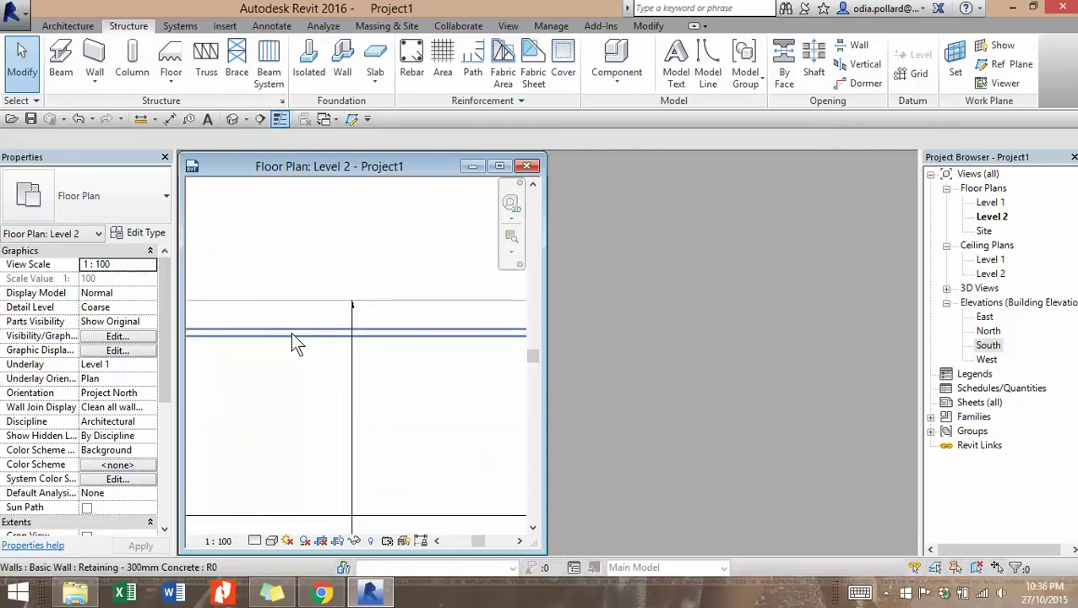
{"action": "middle_click_drag", "start_coordinate": [303, 342], "coordinate": [379, 315]}
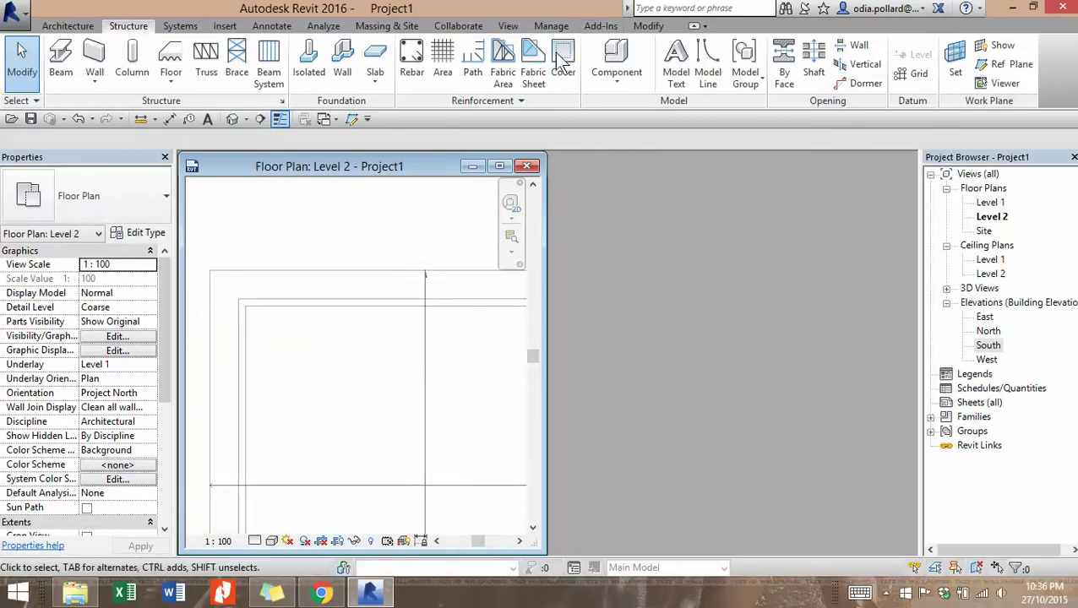
{"action": "scroll", "coordinate": [545, 62], "scroll_direction": "down", "scroll_amount": 1}
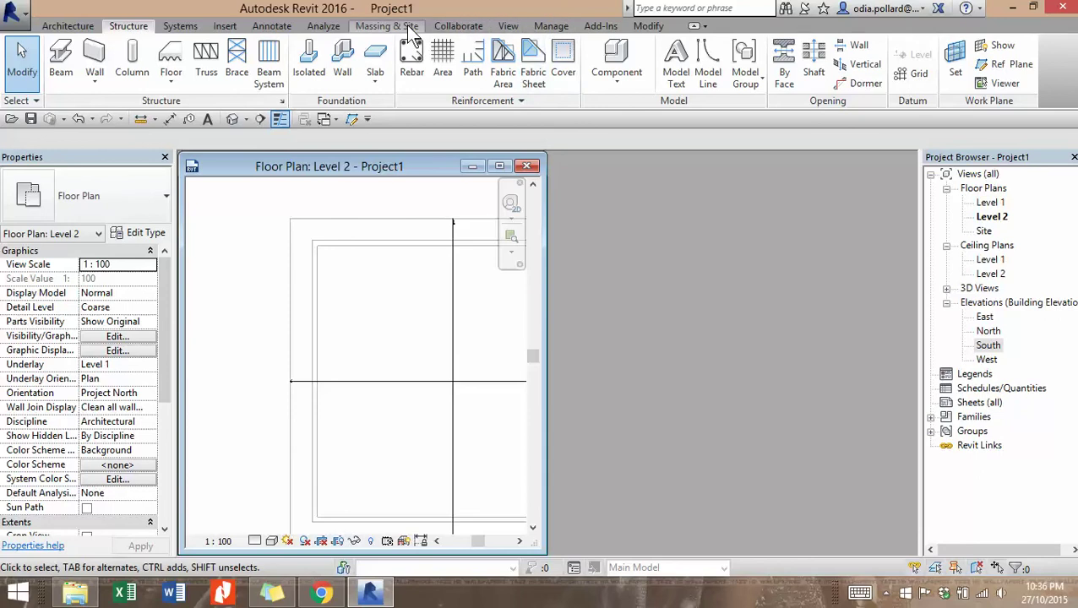
Step: Load the Anno_Sec_Head_Filled_Arrow.rfa family from the UK library's Annotations > Architectural folder
{"action": "left_click", "coordinate": [225, 26]}
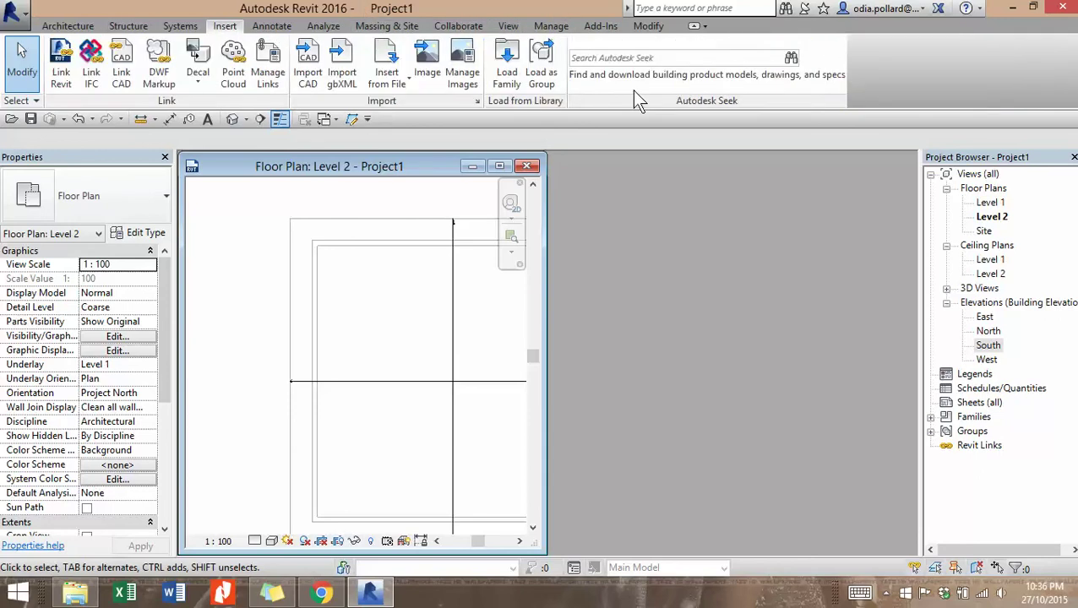
{"action": "left_click", "coordinate": [507, 72]}
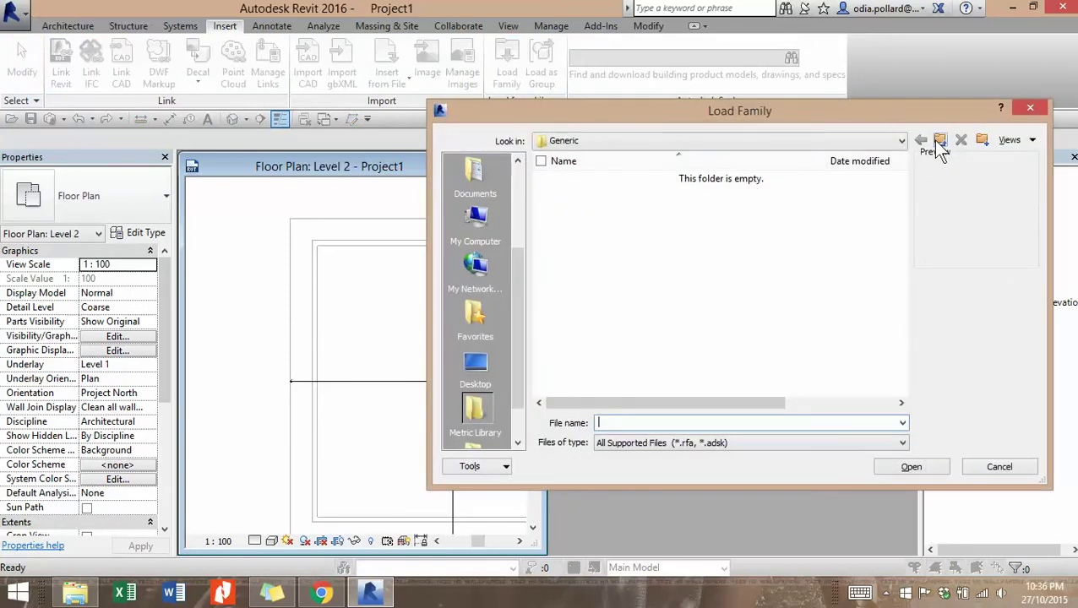
{"action": "left_click", "coordinate": [939, 141]}
{"action": "double_click", "coordinate": [604, 240]}
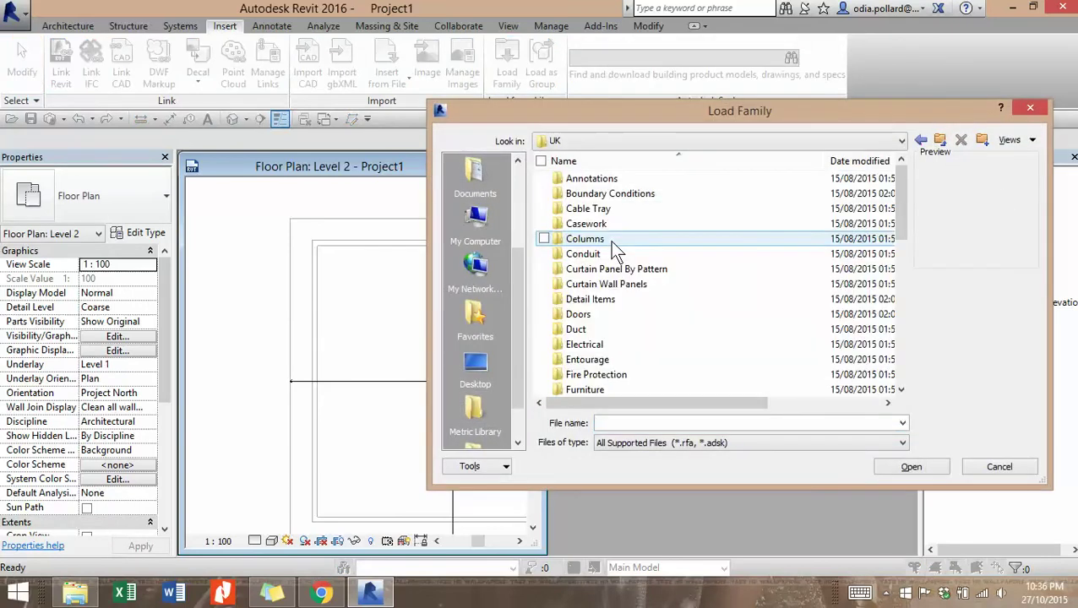
{"action": "double_click", "coordinate": [603, 179]}
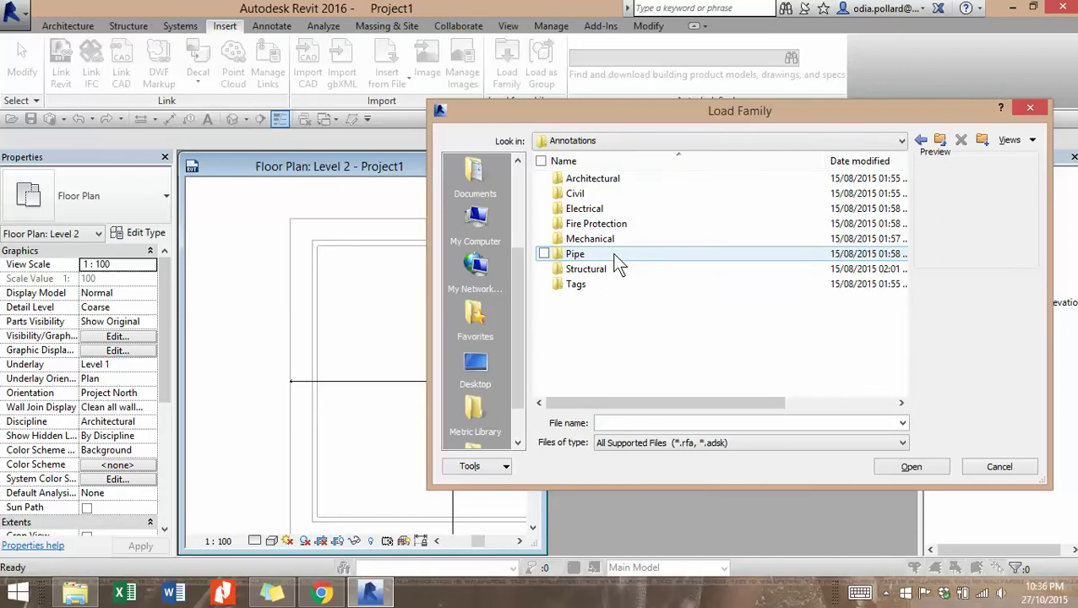
{"action": "double_click", "coordinate": [596, 180]}
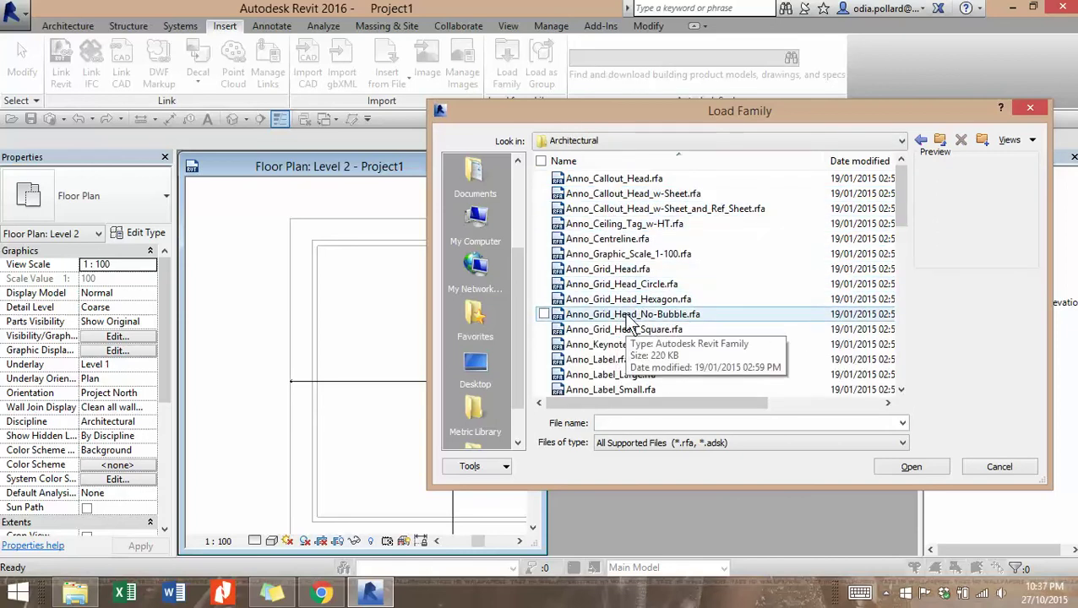
{"action": "scroll", "coordinate": [632, 325], "scroll_direction": "down", "scroll_amount": 4}
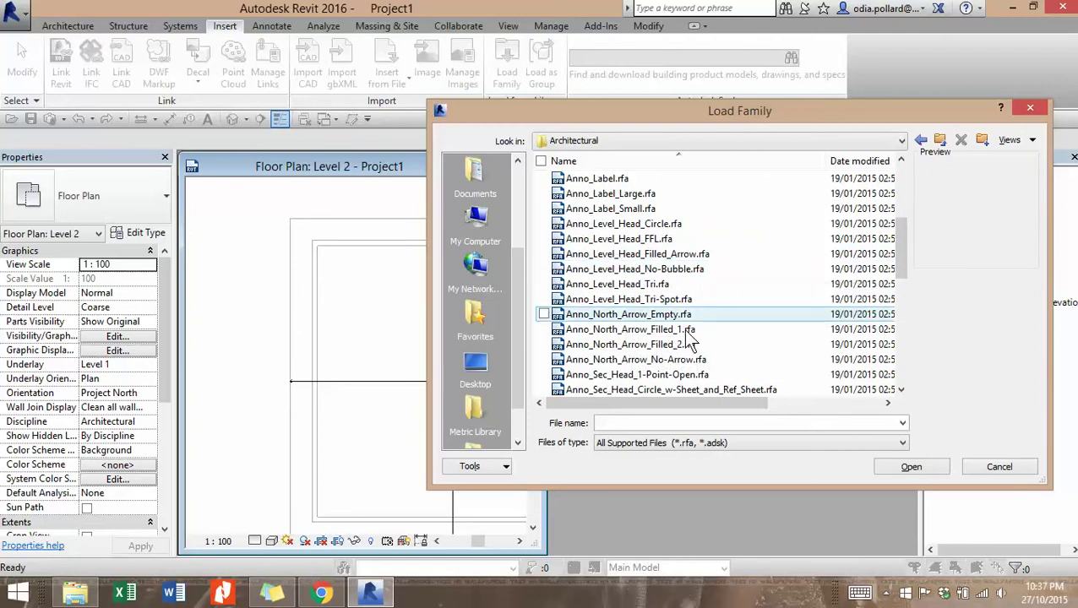
{"action": "scroll", "coordinate": [689, 338], "scroll_direction": "down", "scroll_amount": 2}
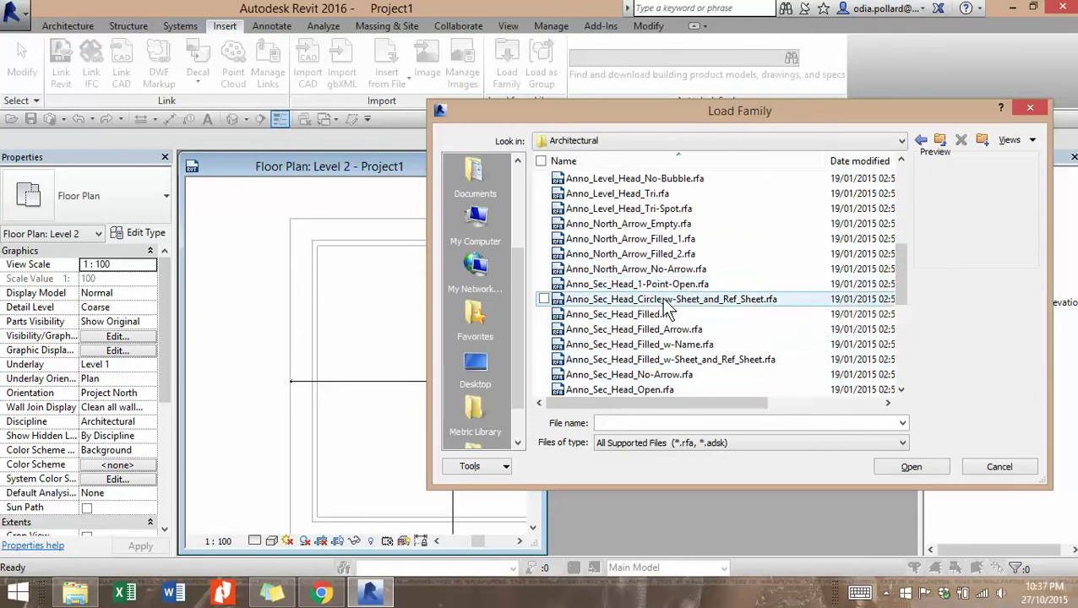
{"action": "left_click", "coordinate": [651, 329]}
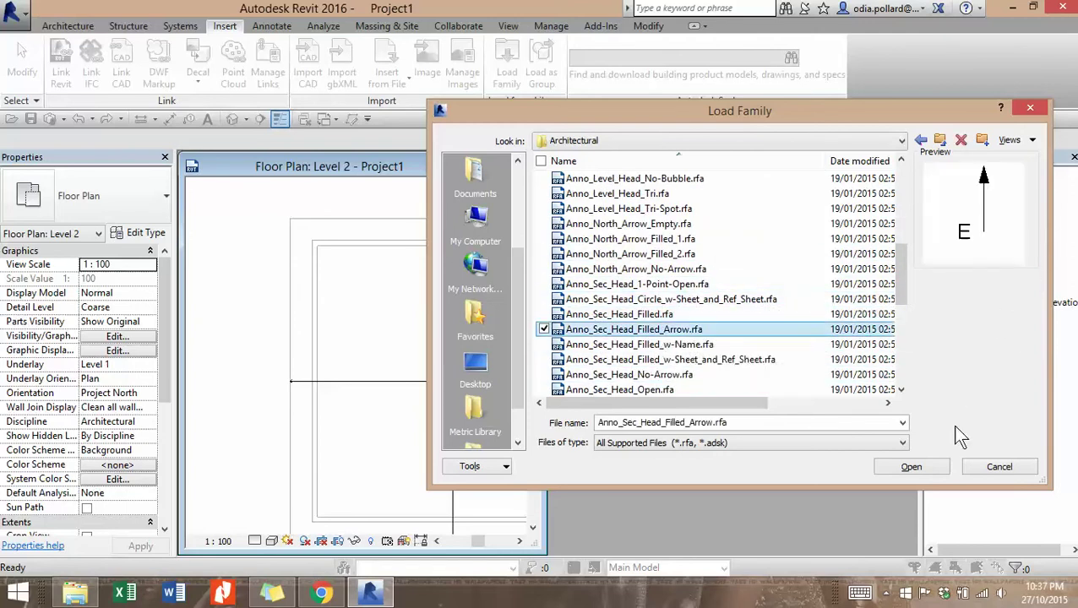
{"action": "left_click", "coordinate": [920, 466]}
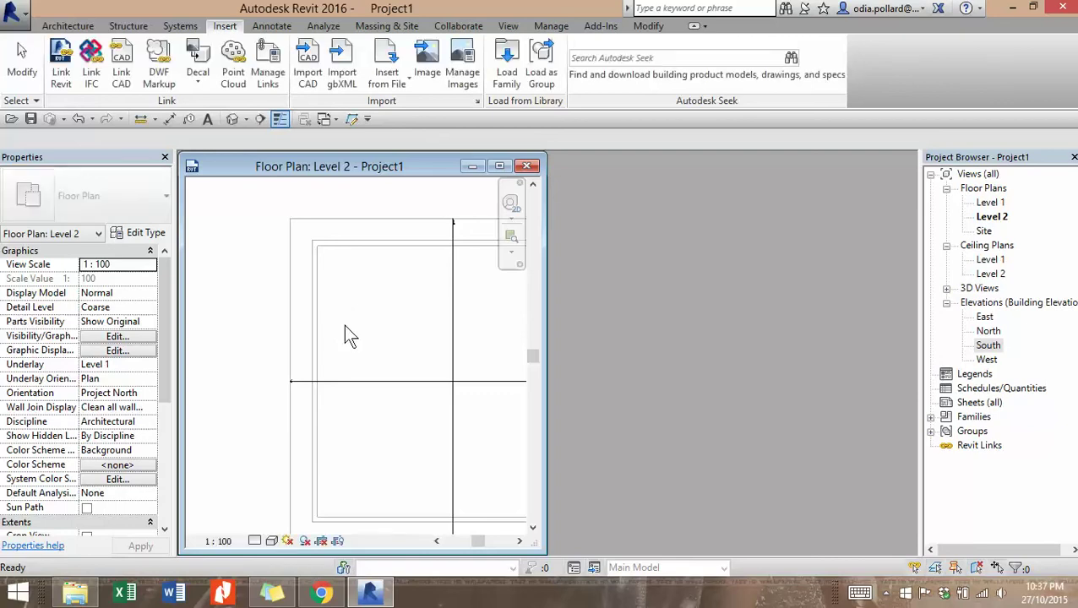
Step: Draw a short north-south building section across the tank's north wall, starting just outside the floor edge and ending inside the tank
{"action": "scroll", "coordinate": [347, 285], "scroll_direction": "down", "scroll_amount": 6}
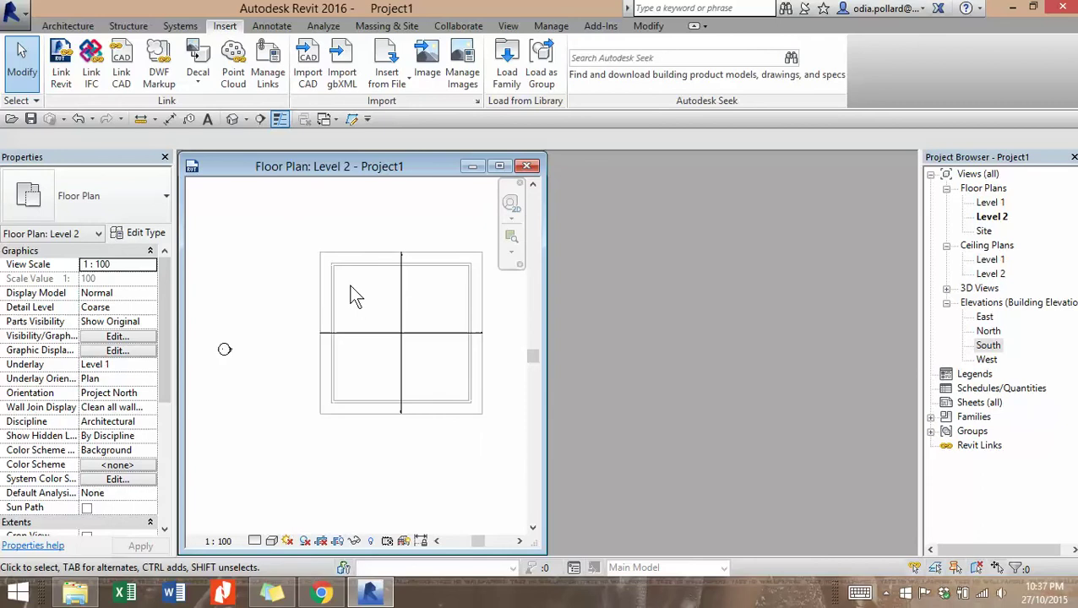
{"action": "middle_click_drag", "start_coordinate": [379, 295], "coordinate": [336, 304]}
{"action": "scroll", "coordinate": [318, 288], "scroll_direction": "up", "scroll_amount": 3}
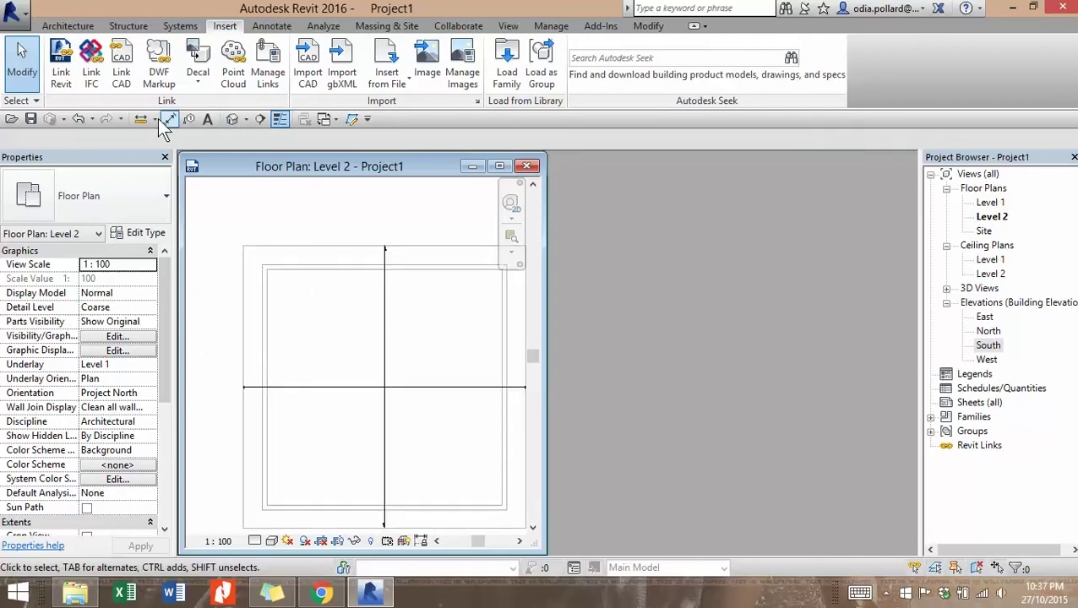
{"action": "left_click", "coordinate": [259, 119]}
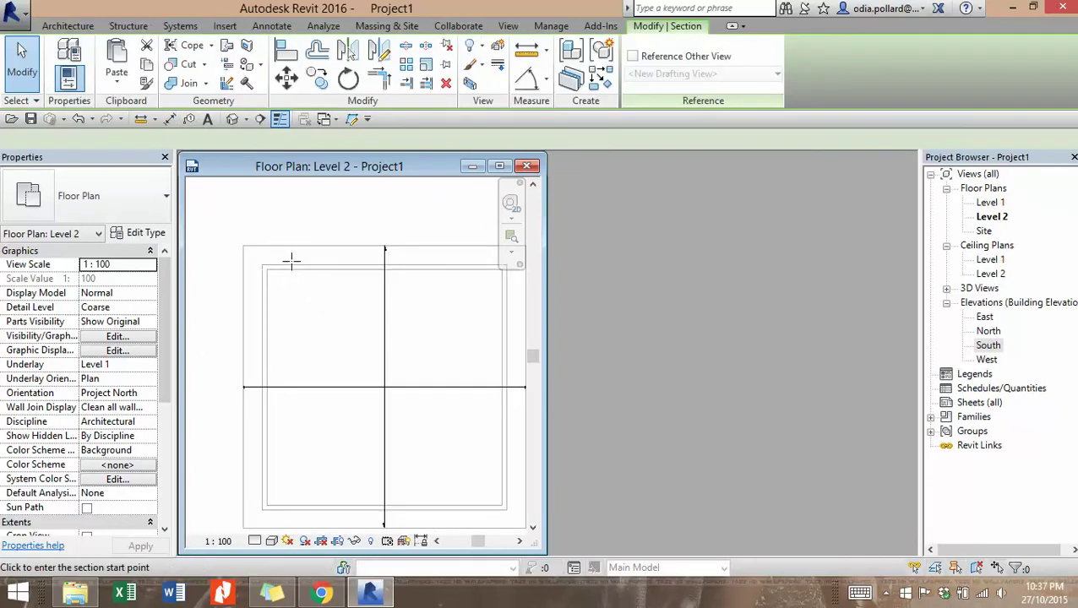
{"action": "left_click", "coordinate": [312, 232]}
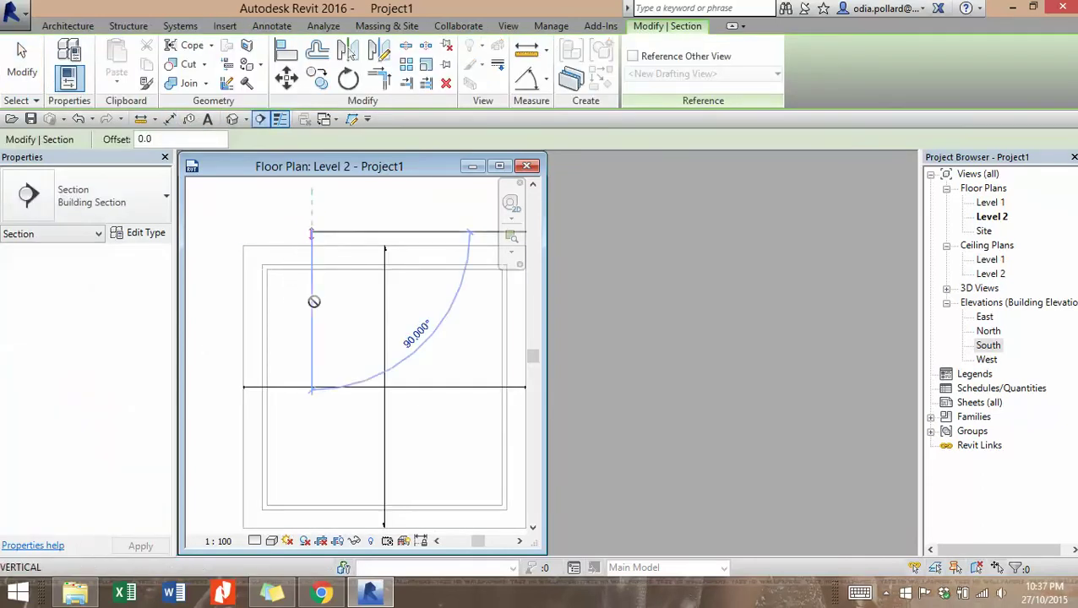
{"action": "left_click", "coordinate": [313, 301]}
{"action": "key", "text": "Escape"}
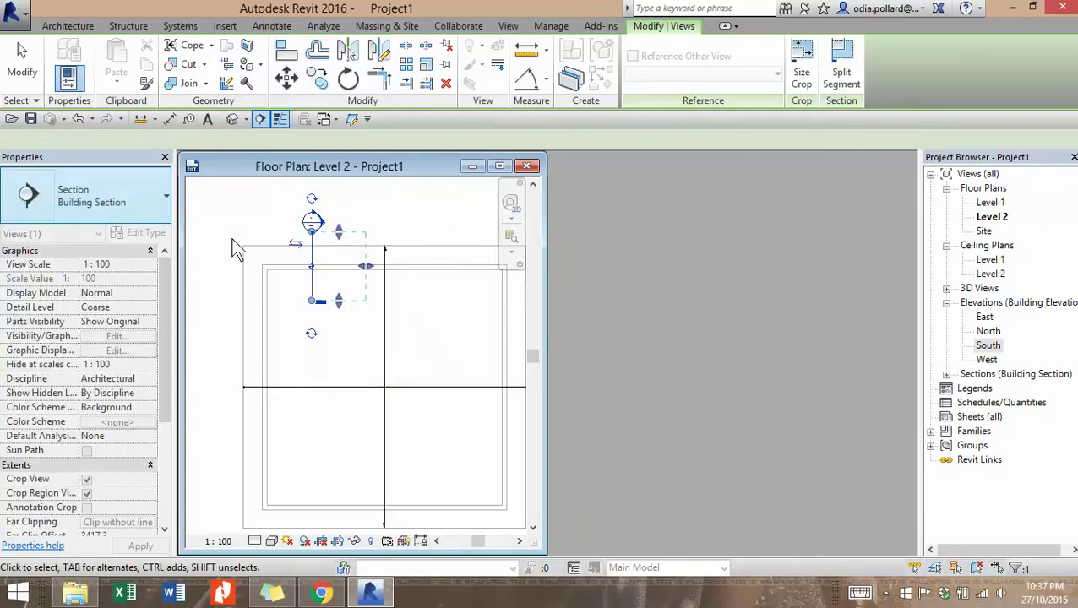
{"action": "left_click", "coordinate": [22, 62]}
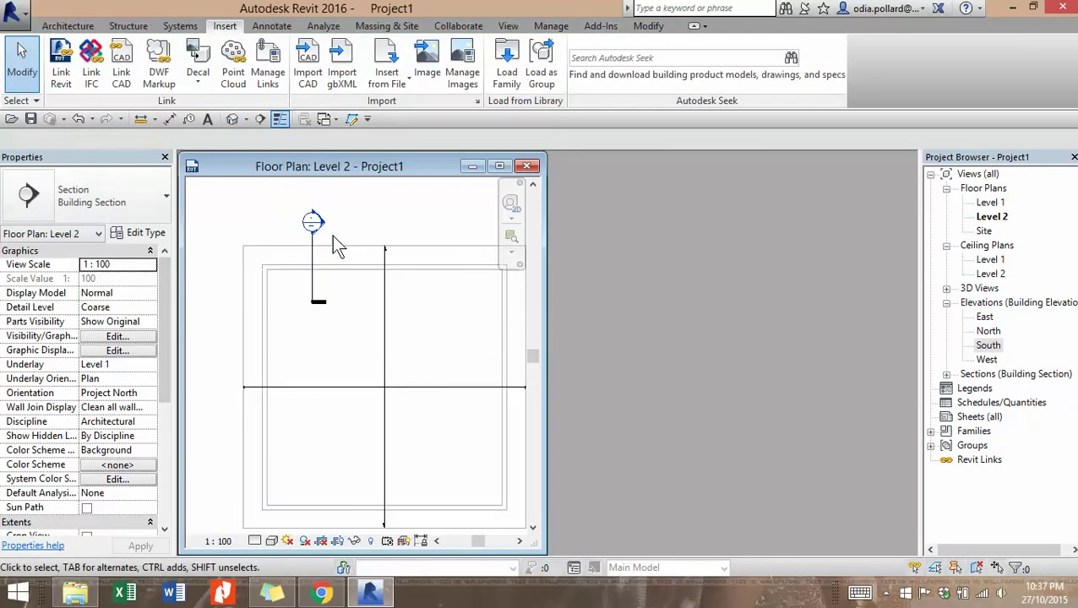
Step: Set the Building Section type's section head to Anno_Sec_Head_Filled_Arrow : Standard within its section tag properties
{"action": "left_click", "coordinate": [313, 252]}
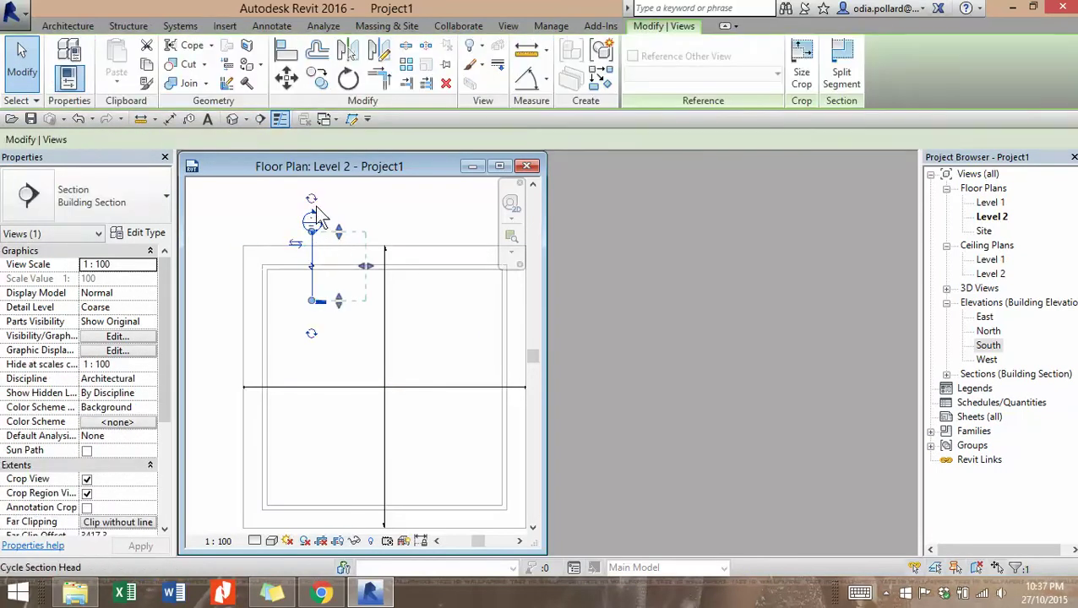
{"action": "left_click", "coordinate": [145, 233]}
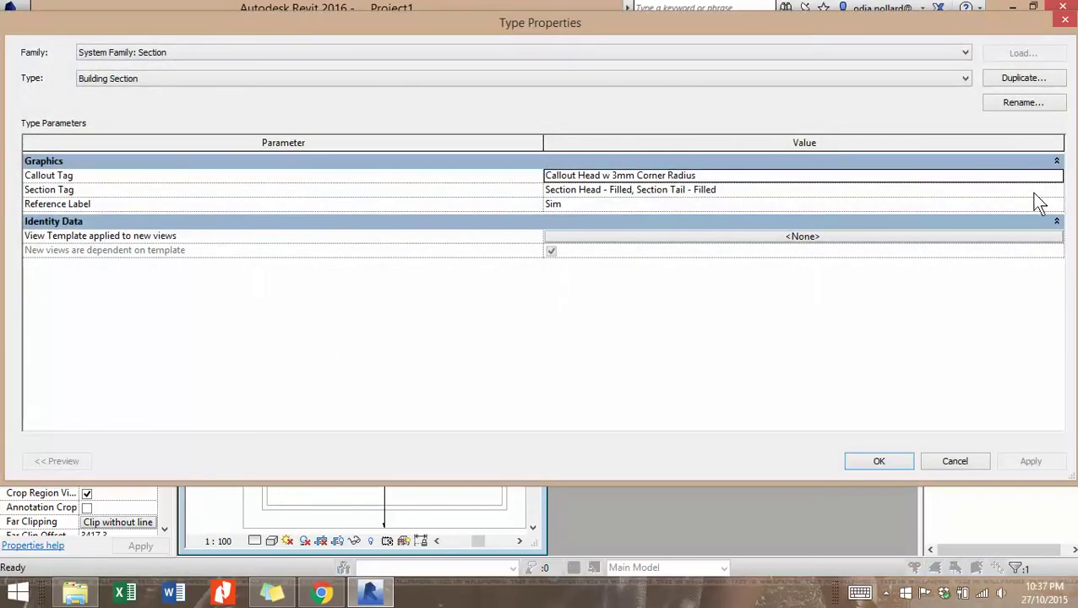
{"action": "left_click", "coordinate": [1035, 191]}
{"action": "left_click", "coordinate": [1056, 190]}
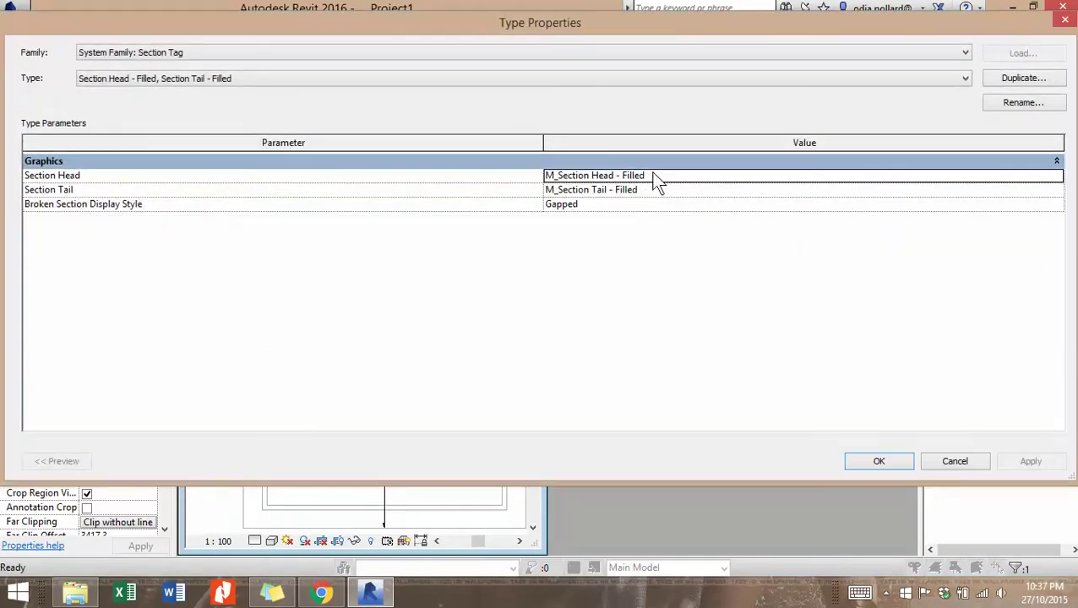
{"action": "left_click", "coordinate": [730, 176]}
{"action": "left_click", "coordinate": [1056, 176]}
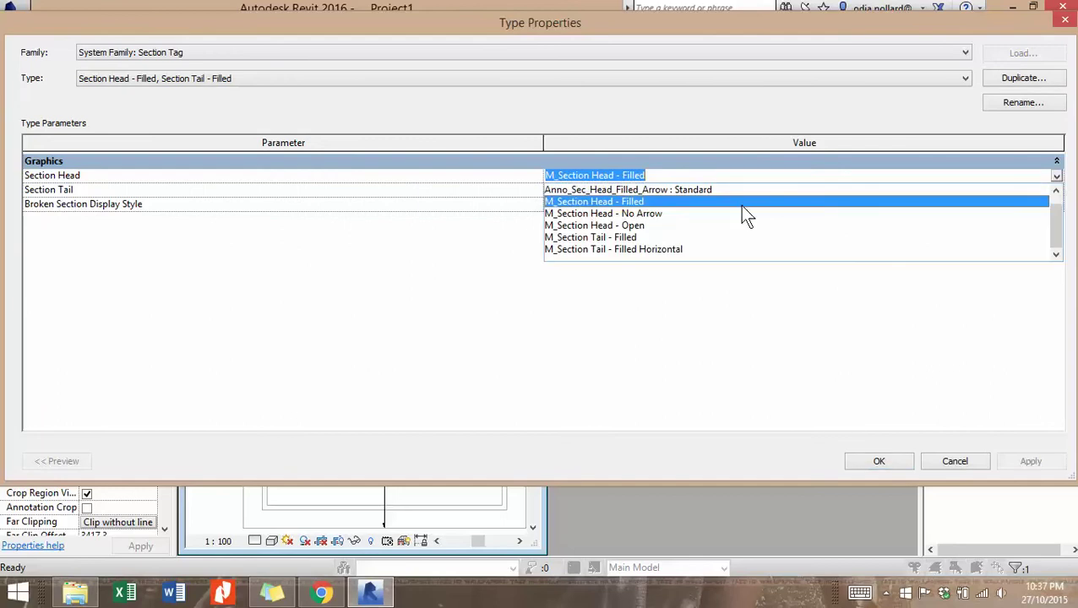
{"action": "left_click", "coordinate": [680, 190]}
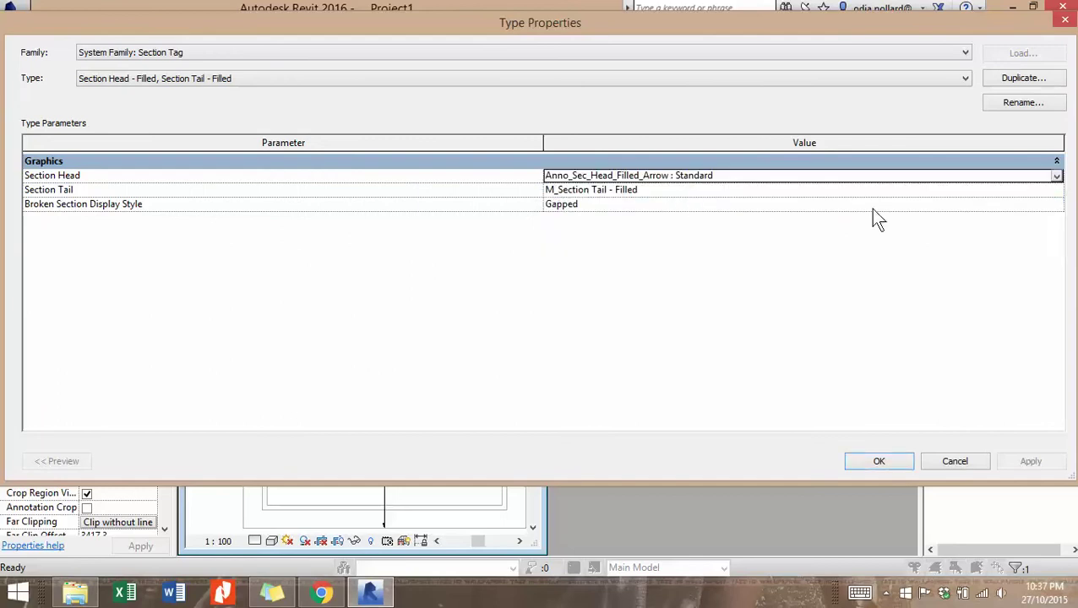
Step: Set the tag's section tail to Anno_Sec_Head_Filled_Arrow : Standard as well, apply the type changes and inspect the section marks on the plan
{"action": "left_click", "coordinate": [1057, 192]}
{"action": "left_click", "coordinate": [602, 216]}
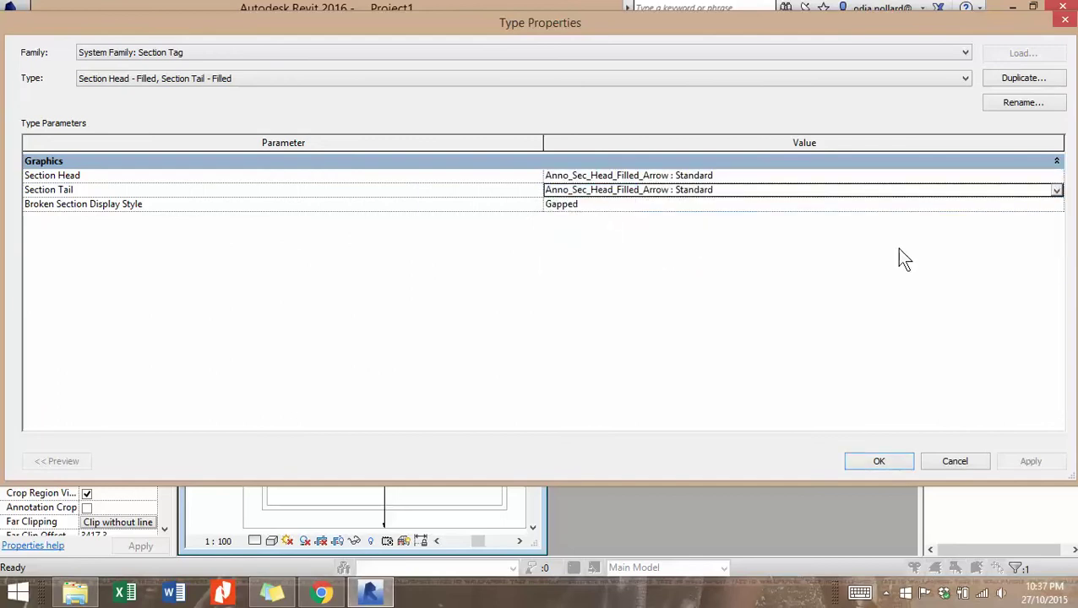
{"action": "left_click", "coordinate": [881, 462]}
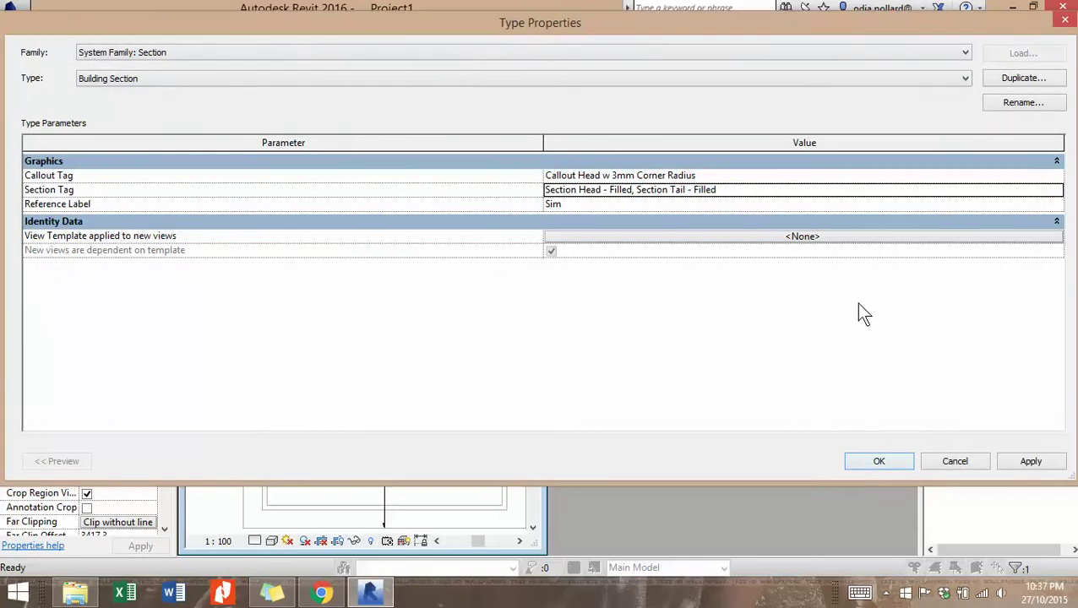
{"action": "left_click", "coordinate": [880, 461]}
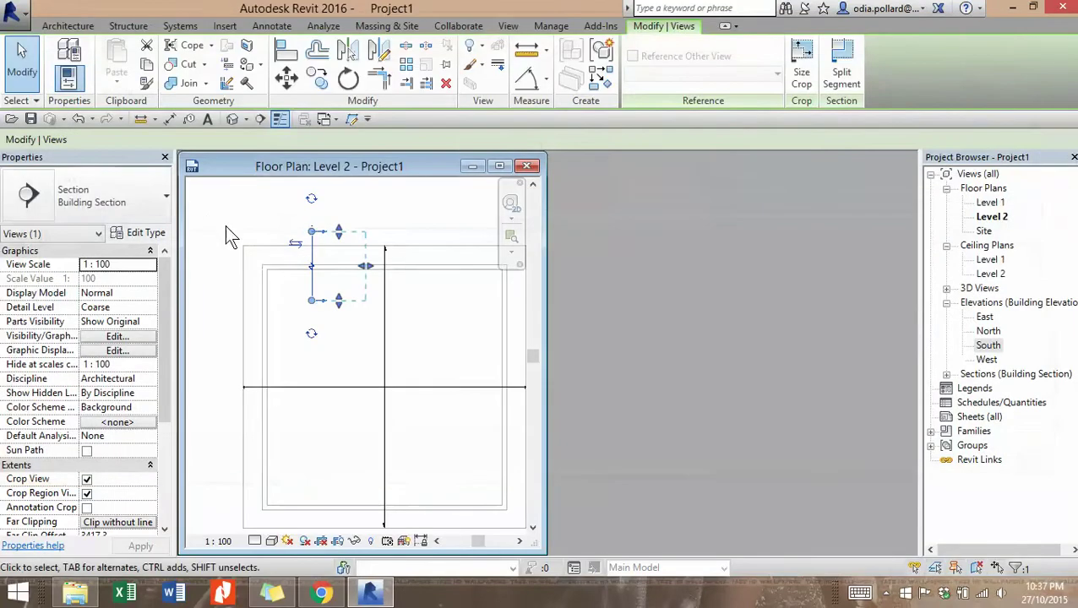
{"action": "left_click", "coordinate": [367, 217]}
{"action": "scroll", "coordinate": [375, 295], "scroll_direction": "up", "scroll_amount": 3}
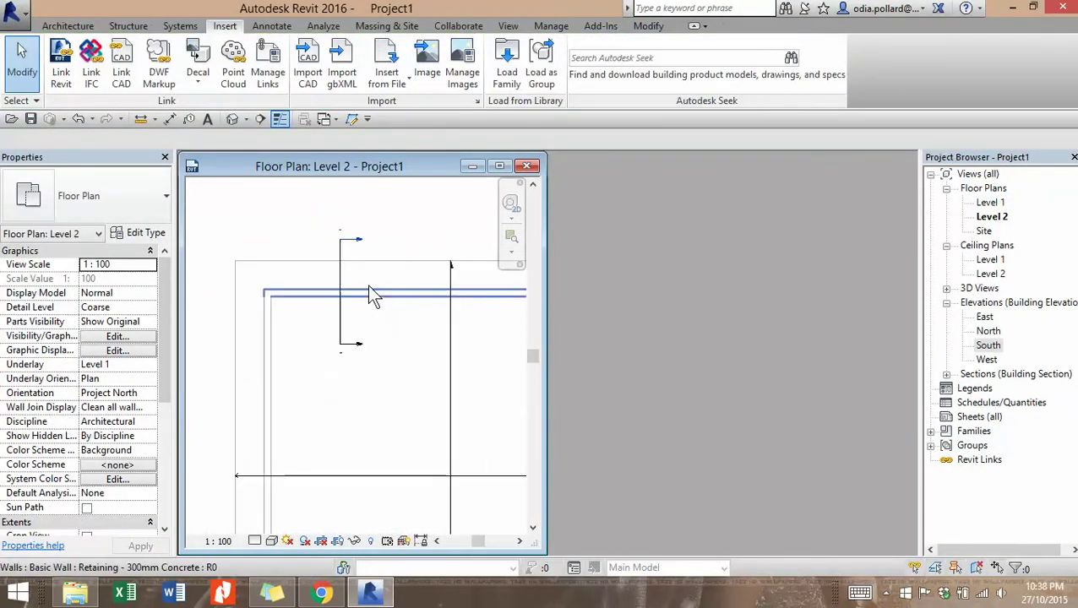
{"action": "scroll", "coordinate": [351, 255], "scroll_direction": "up", "scroll_amount": 2}
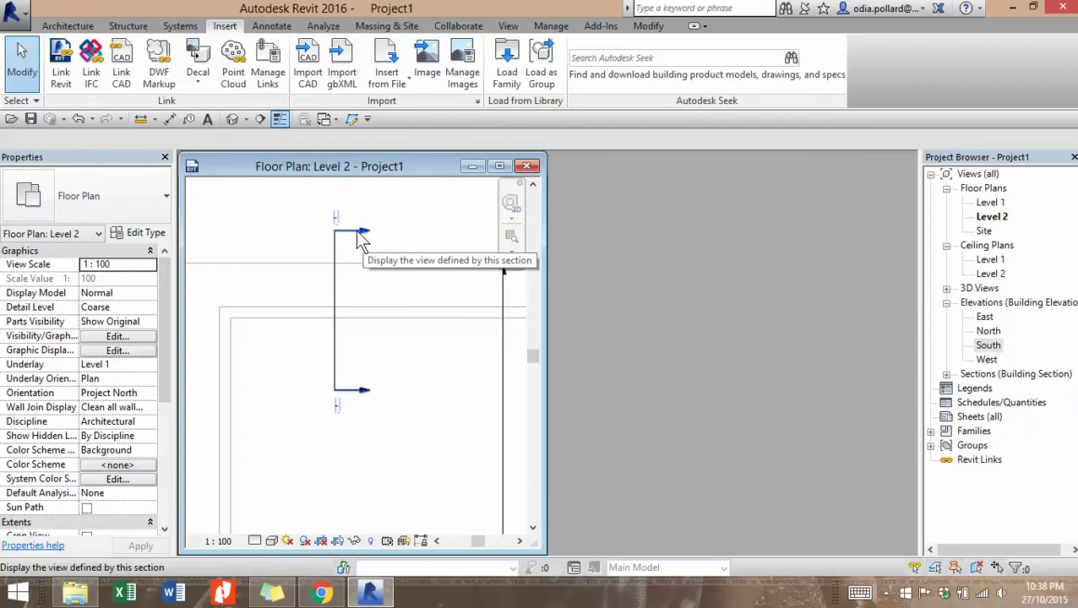
Step: Rename the section view cutting the tank's north wall to A-A
{"action": "left_click", "coordinate": [337, 255]}
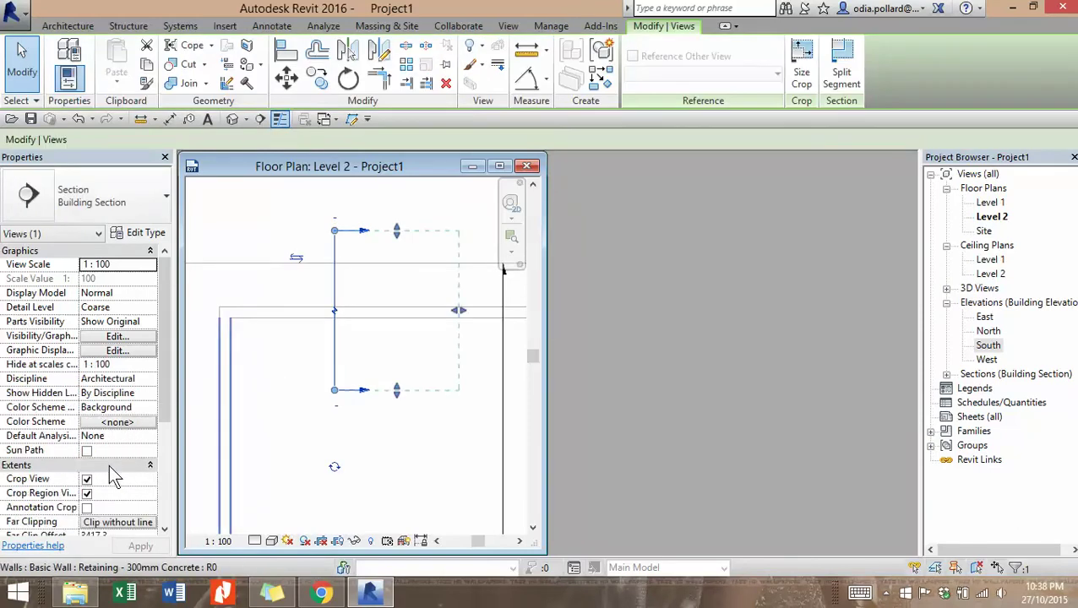
{"action": "left_click_drag", "start_coordinate": [164, 399], "coordinate": [170, 473]}
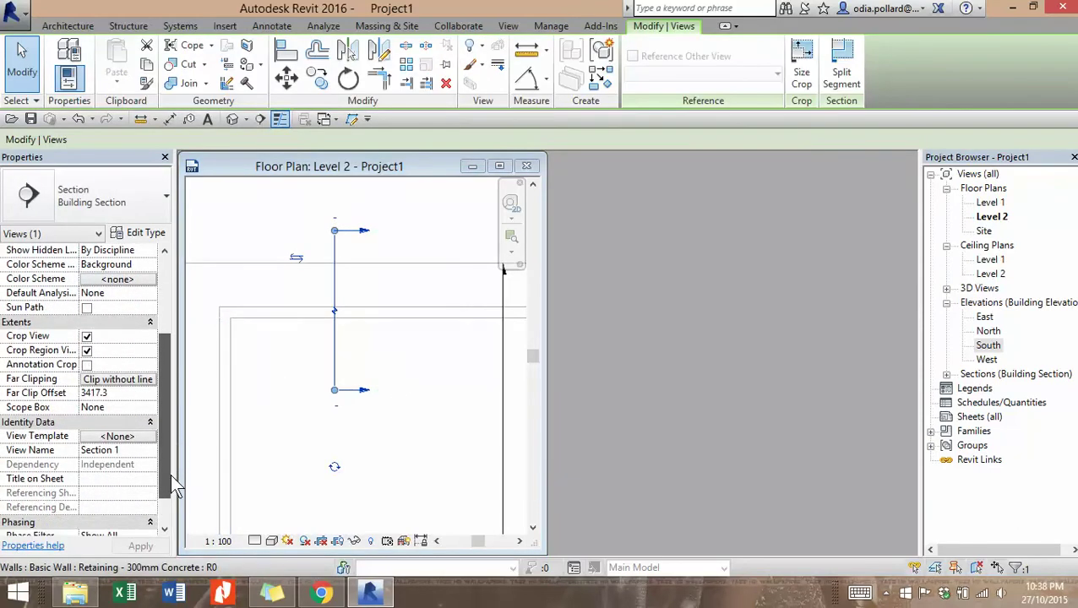
{"action": "left_click", "coordinate": [125, 451]}
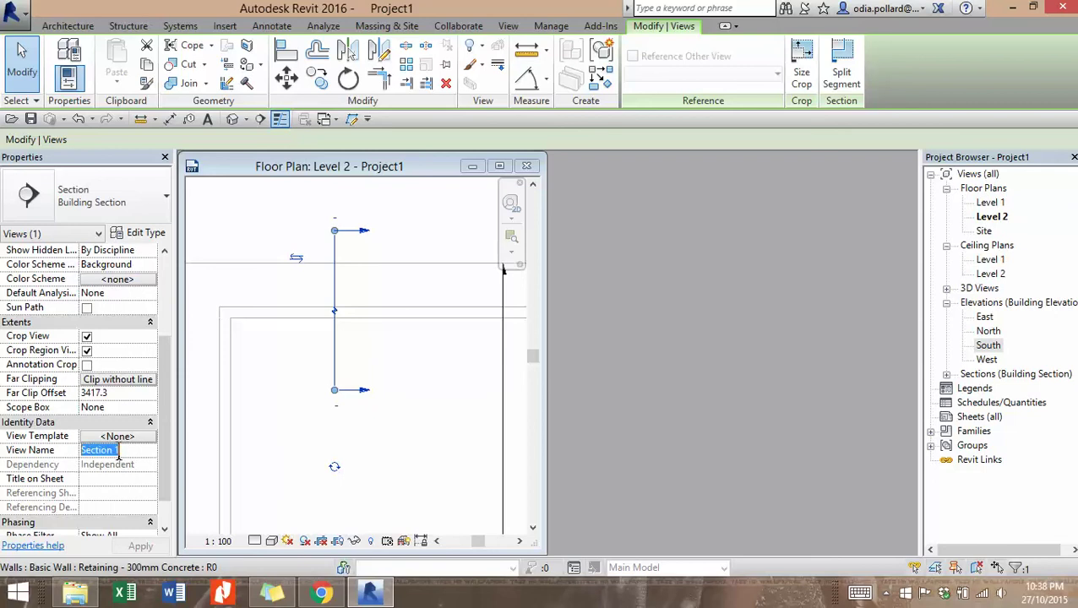
{"action": "type", "text": "A-A"}
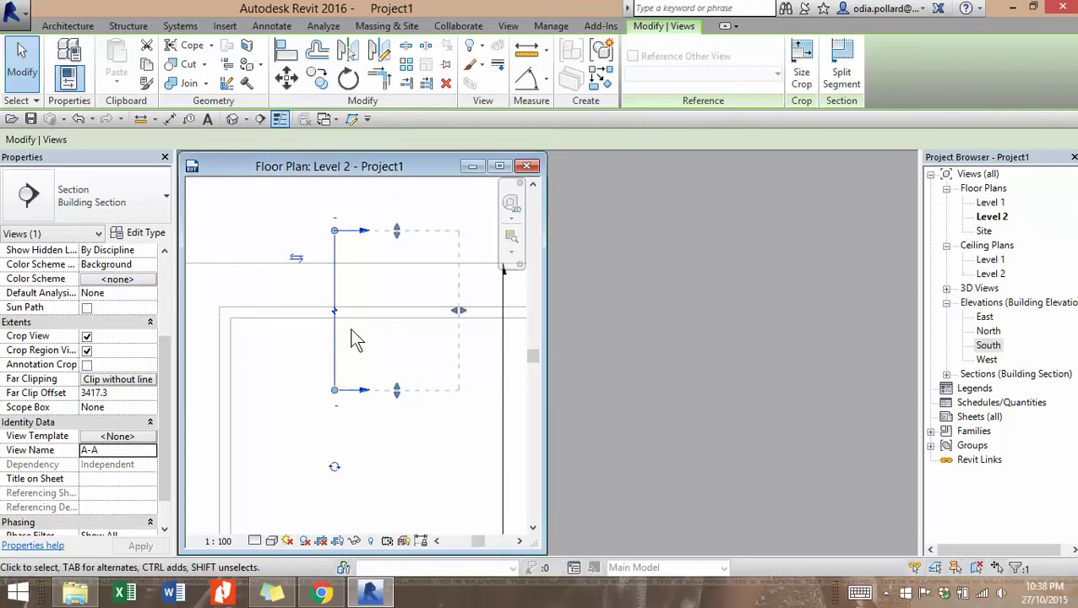
{"action": "left_click", "coordinate": [237, 222]}
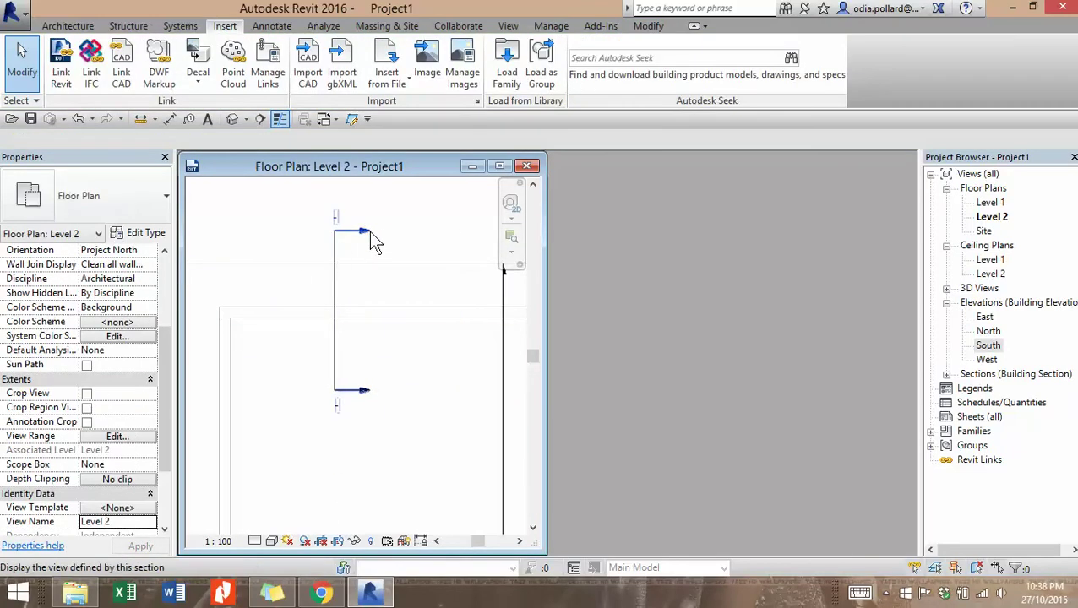
Step: Open the A-A section view from its mark and tile it beside the Level 2 floor plan
{"action": "double_click", "coordinate": [370, 233]}
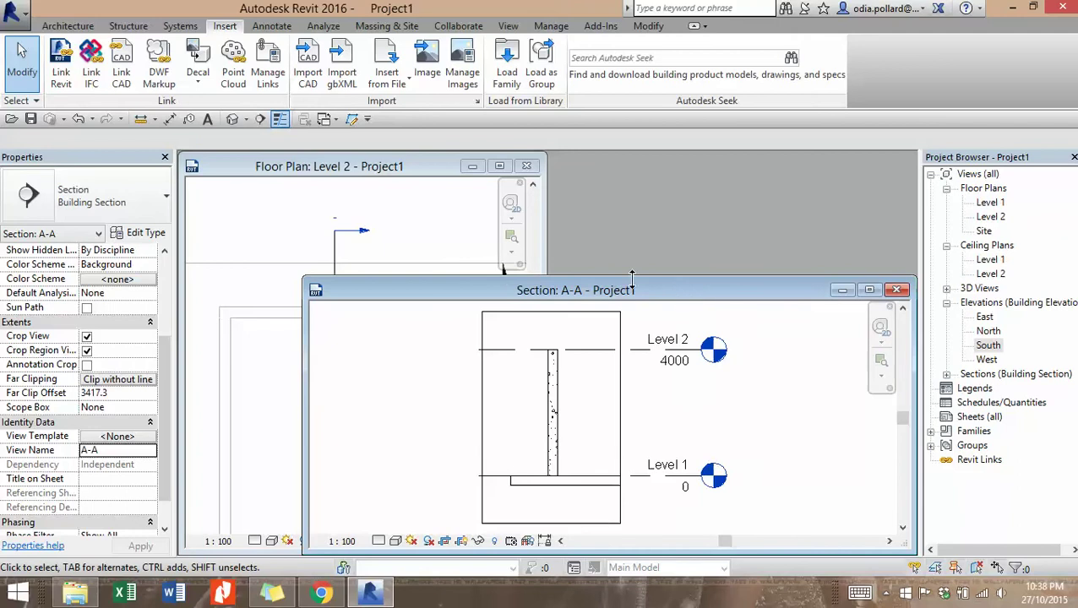
{"action": "left_click", "coordinate": [450, 173]}
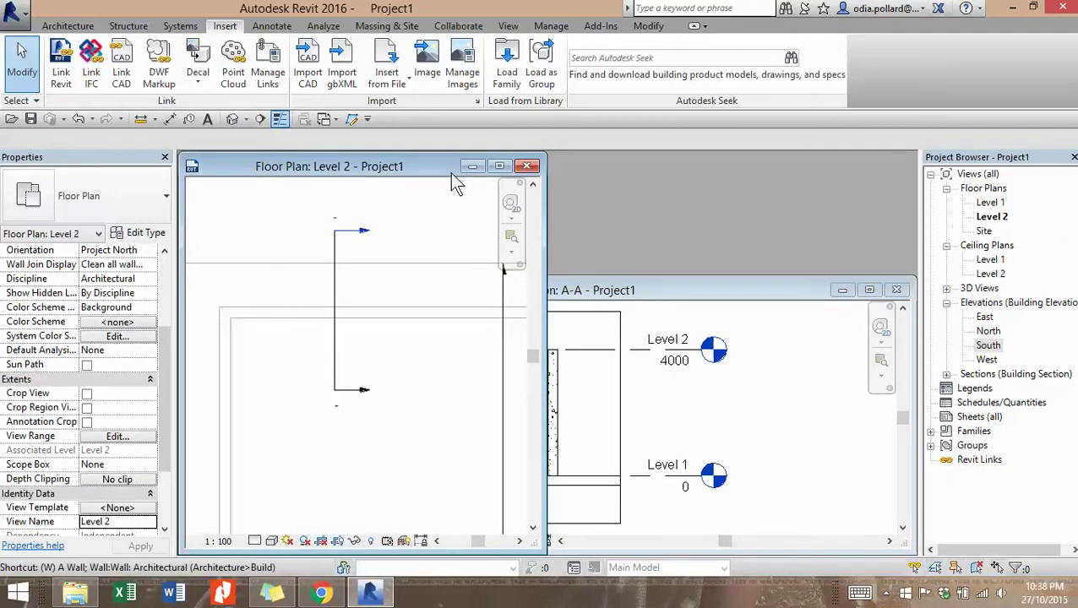
{"action": "key", "text": "w"}
{"action": "key", "text": "t"}
Step: Set the view scale of section A-A to 1:20 and inspect the wall and floor slab at that scale
{"action": "left_click", "coordinate": [836, 280]}
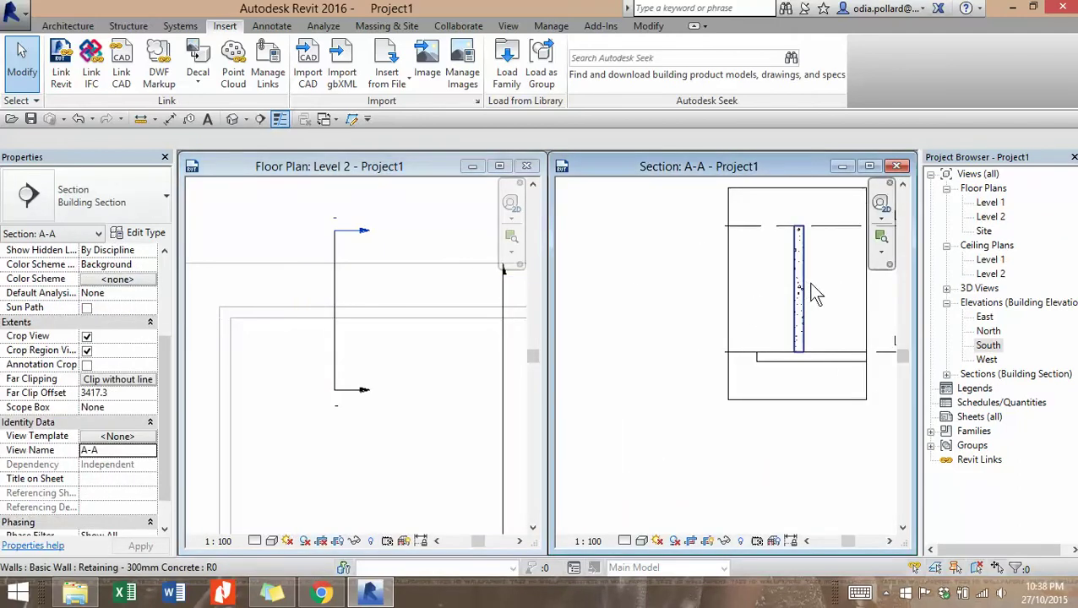
{"action": "middle_click_drag", "start_coordinate": [776, 305], "coordinate": [703, 347]}
{"action": "scroll", "coordinate": [647, 387], "scroll_direction": "up", "scroll_amount": 2}
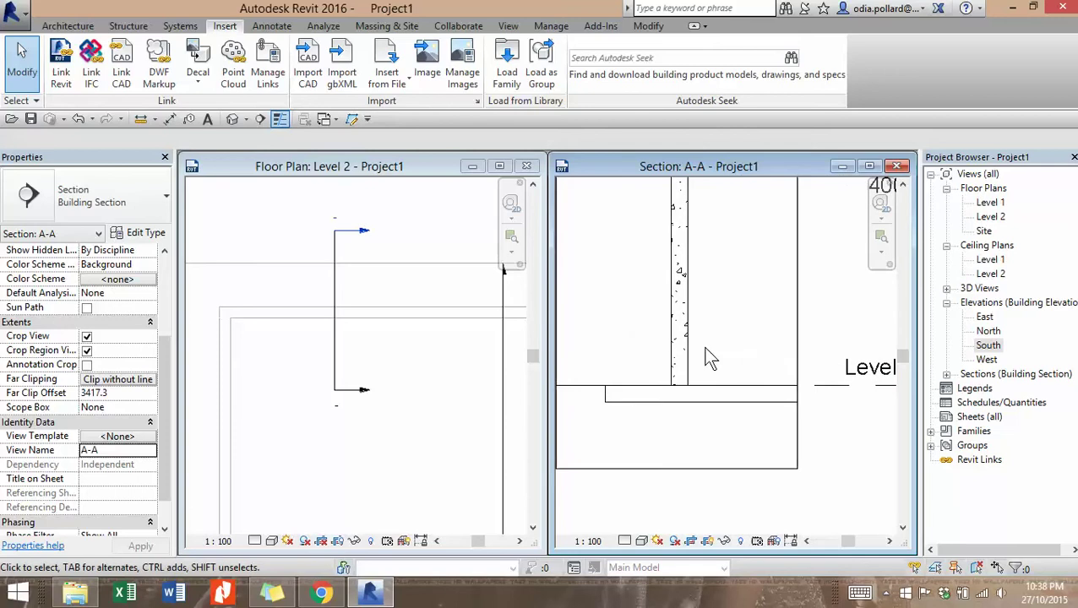
{"action": "scroll", "coordinate": [703, 345], "scroll_direction": "down", "scroll_amount": 6}
{"action": "scroll", "coordinate": [703, 334], "scroll_direction": "up", "scroll_amount": 3}
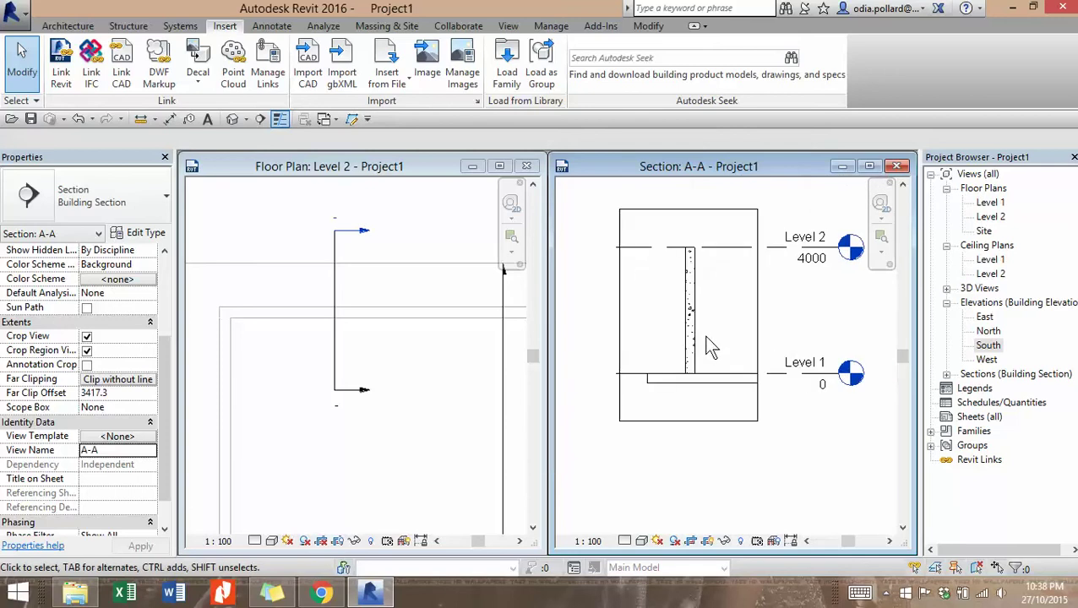
{"action": "left_click", "coordinate": [588, 541]}
{"action": "left_click", "coordinate": [607, 386]}
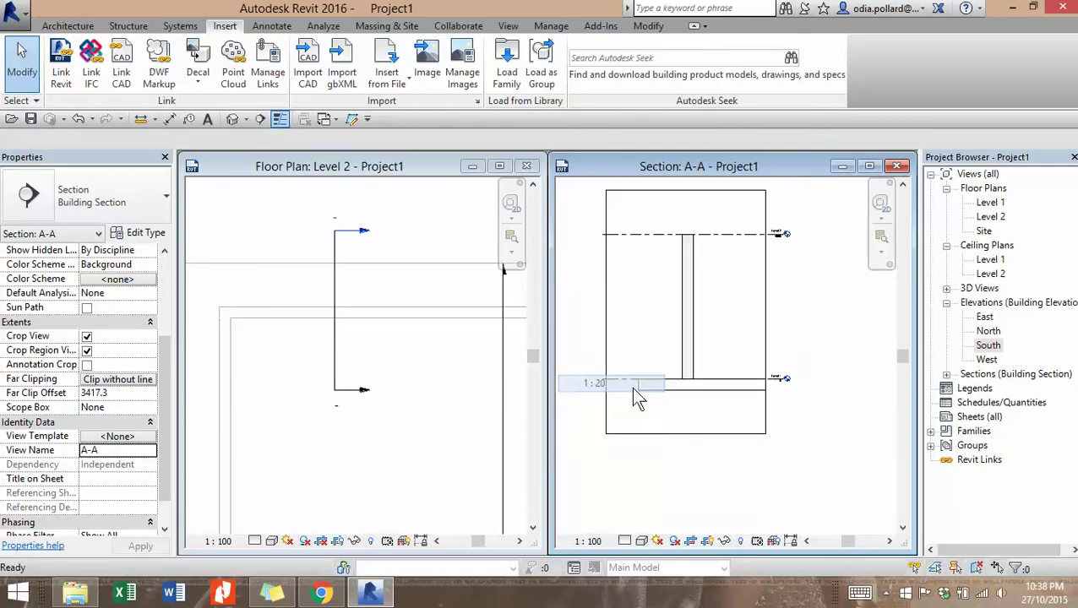
{"action": "scroll", "coordinate": [733, 234], "scroll_direction": "up", "scroll_amount": 2}
{"action": "scroll", "coordinate": [722, 304], "scroll_direction": "up", "scroll_amount": 1}
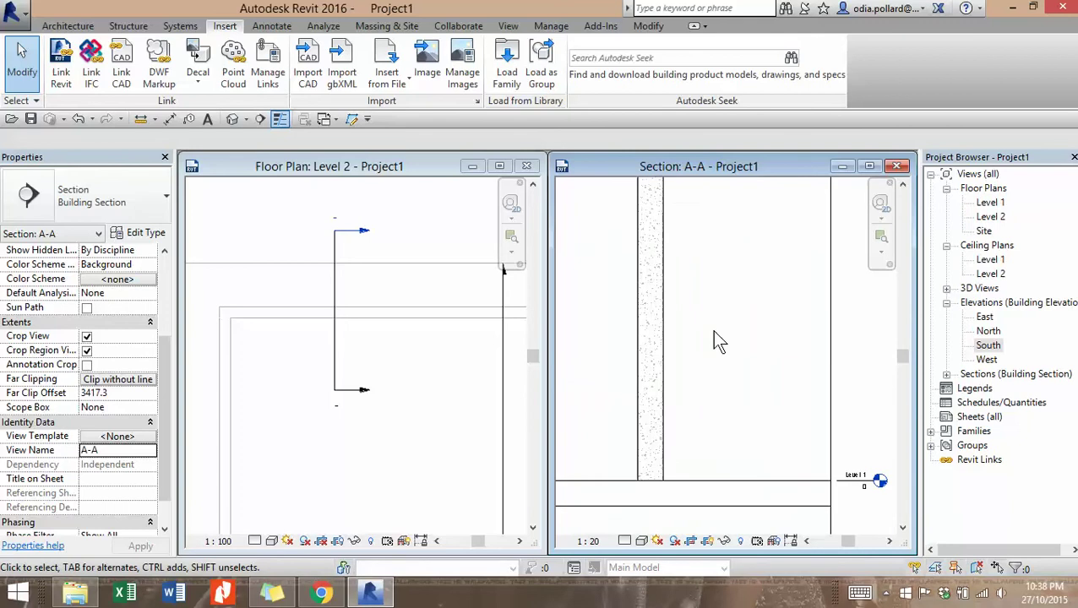
{"action": "scroll", "coordinate": [682, 411], "scroll_direction": "down", "scroll_amount": 5}
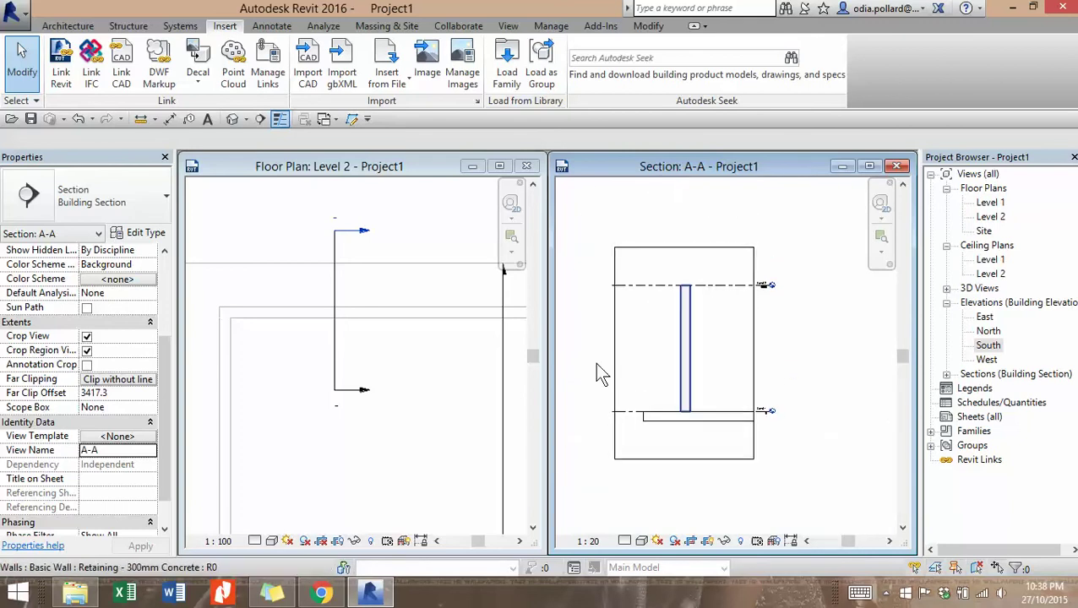
{"action": "scroll", "coordinate": [390, 228], "scroll_direction": "up", "scroll_amount": 3}
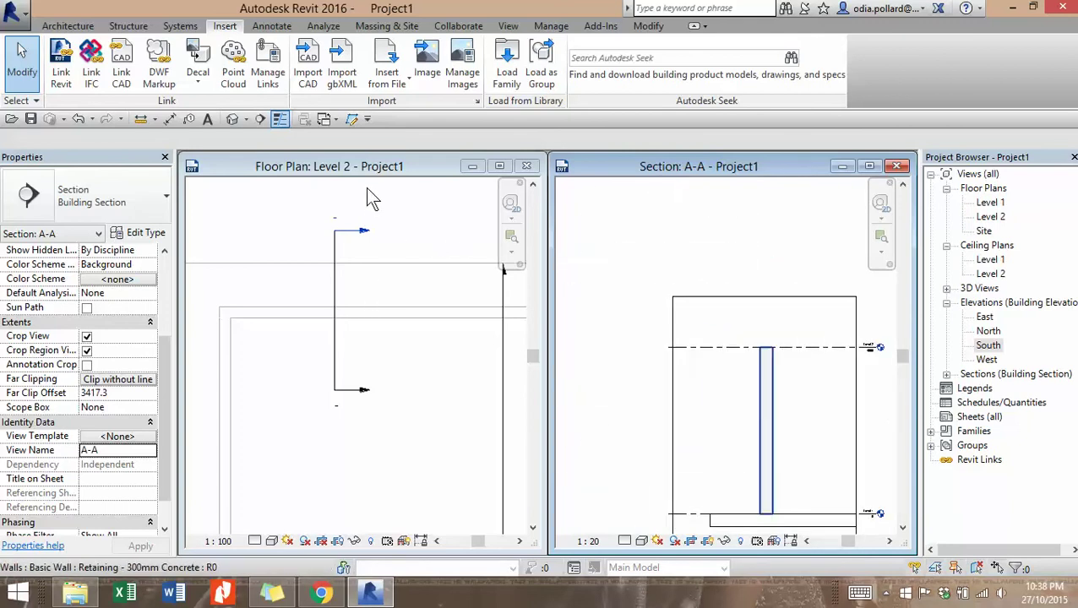
Step: Open the South elevation from its marker on the Level 2 plan and tile it with the plan and section A-A
{"action": "left_click", "coordinate": [371, 199]}
{"action": "scroll", "coordinate": [414, 236], "scroll_direction": "down", "scroll_amount": 4}
{"action": "middle_click_drag", "start_coordinate": [408, 278], "coordinate": [345, 304]}
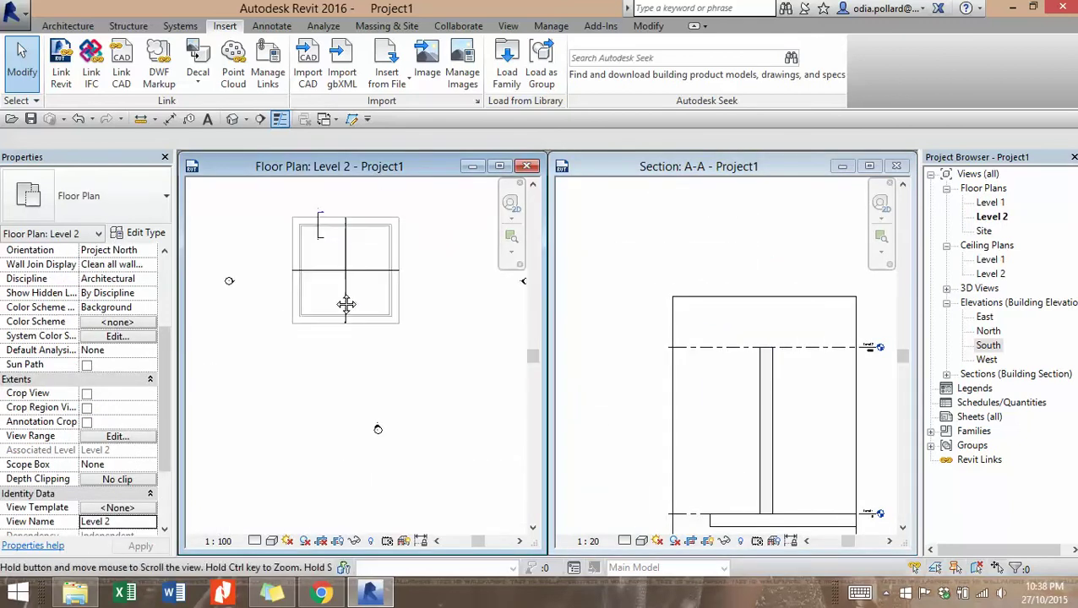
{"action": "scroll", "coordinate": [372, 363], "scroll_direction": "up", "scroll_amount": 2}
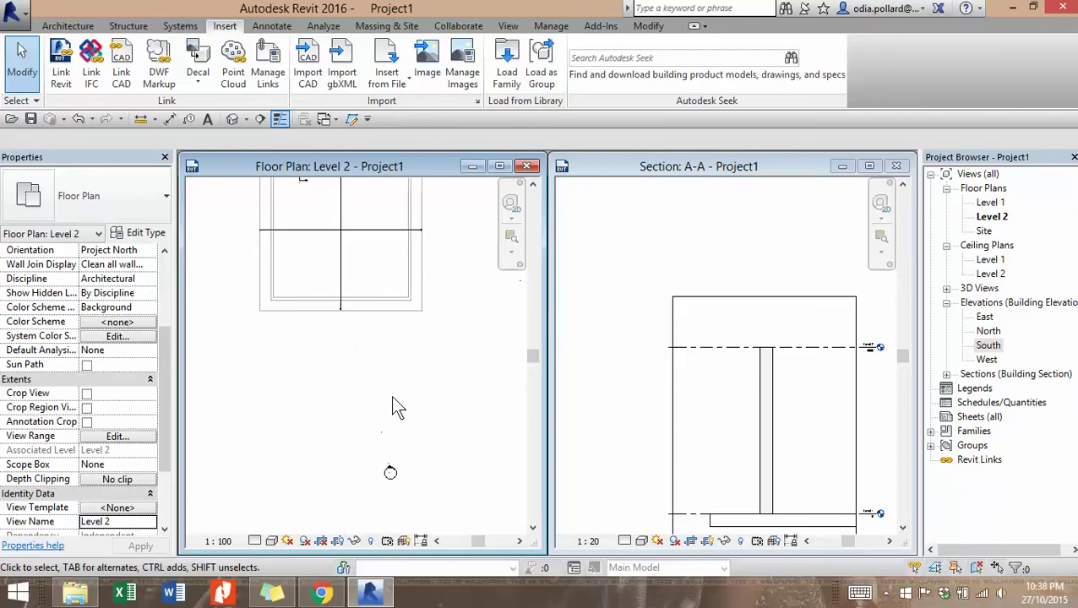
{"action": "double_click", "coordinate": [390, 469]}
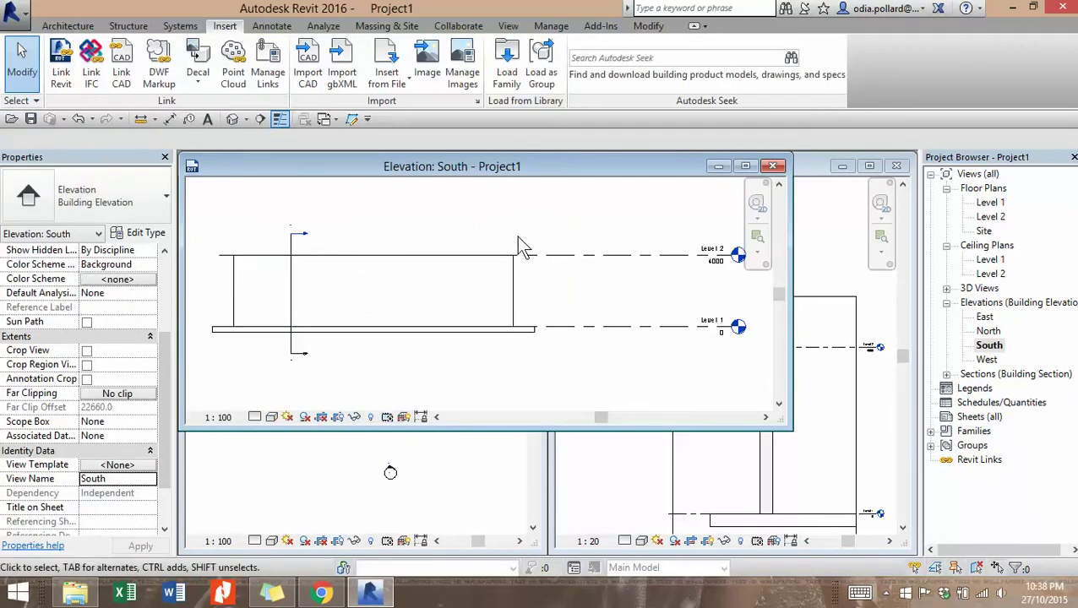
{"action": "key", "text": "w"}
{"action": "key", "text": "t"}
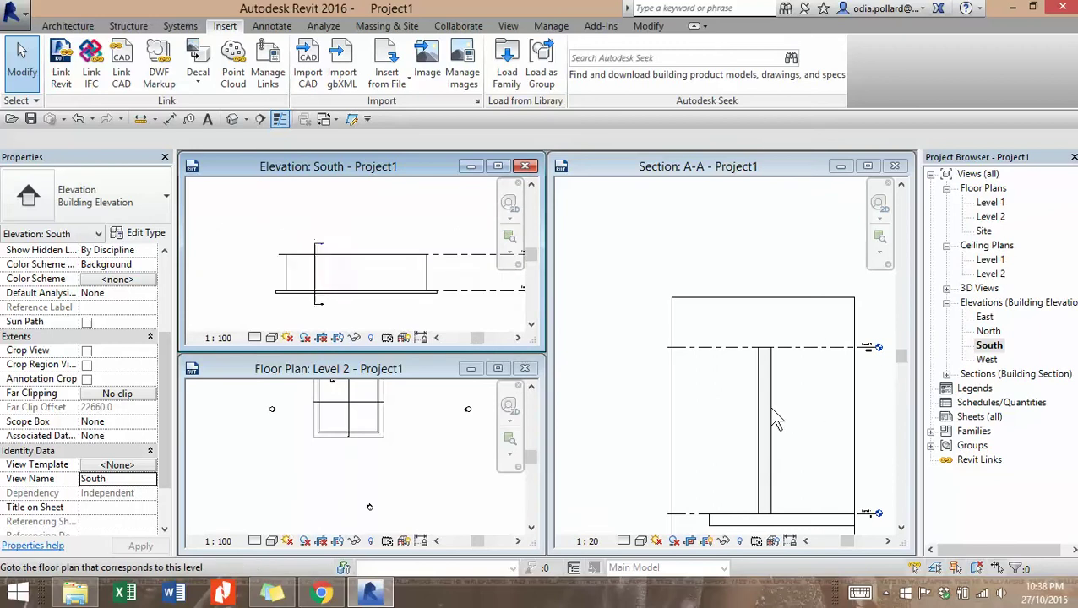
Step: Frame the tank in the South elevation and section A-A, and re-tile the views with section A-A active
{"action": "scroll", "coordinate": [771, 409], "scroll_direction": "down", "scroll_amount": 1}
{"action": "scroll", "coordinate": [781, 422], "scroll_direction": "up", "scroll_amount": 3}
{"action": "scroll", "coordinate": [684, 406], "scroll_direction": "down", "scroll_amount": 2}
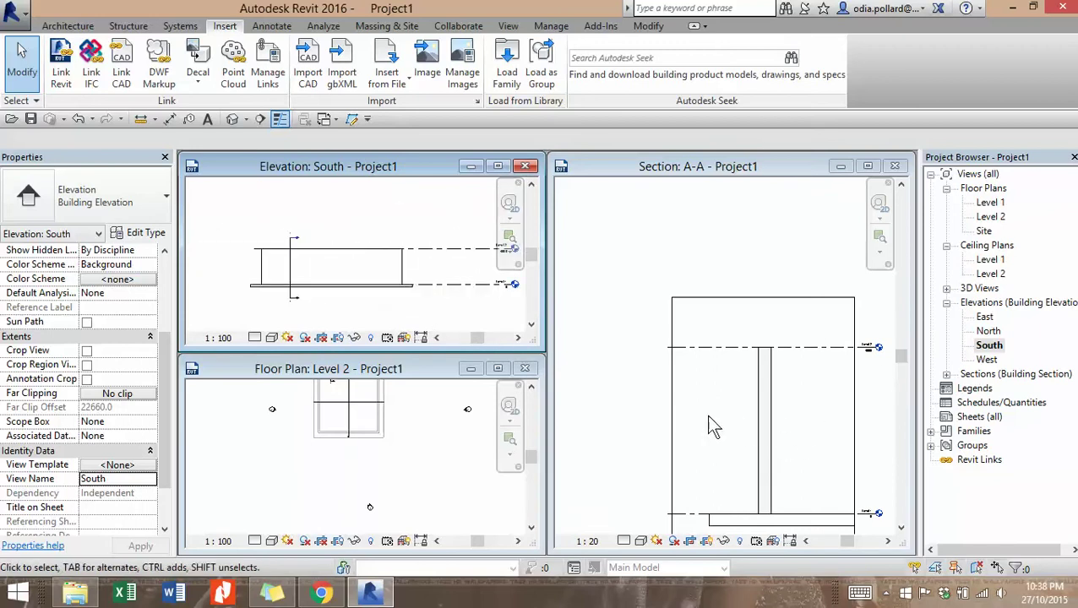
{"action": "left_click", "coordinate": [609, 406]}
{"action": "scroll", "coordinate": [671, 423], "scroll_direction": "down", "scroll_amount": 2}
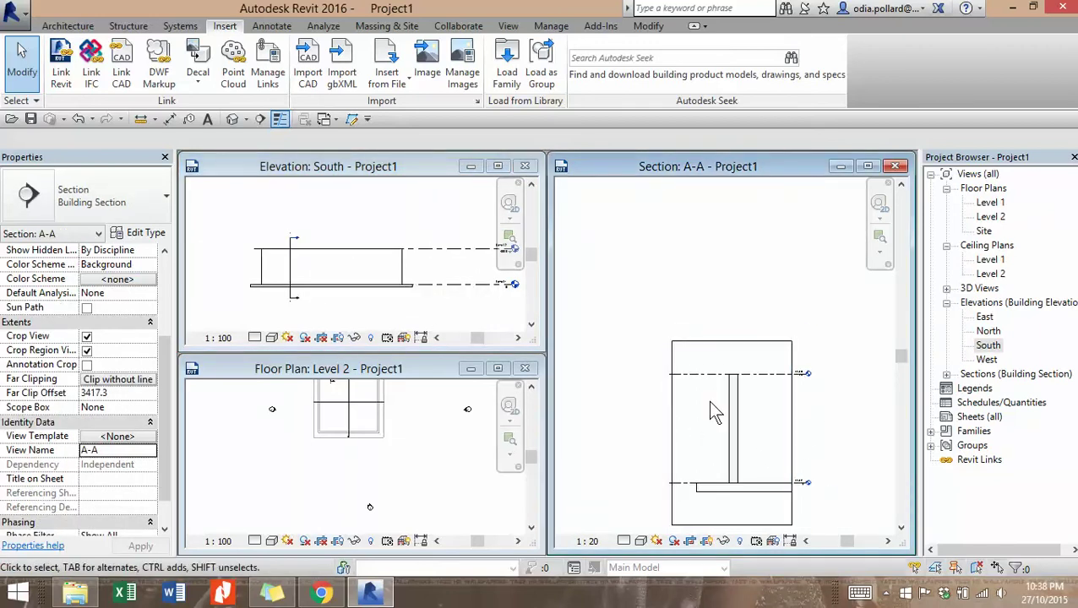
{"action": "middle_click_drag", "start_coordinate": [710, 412], "coordinate": [724, 339]}
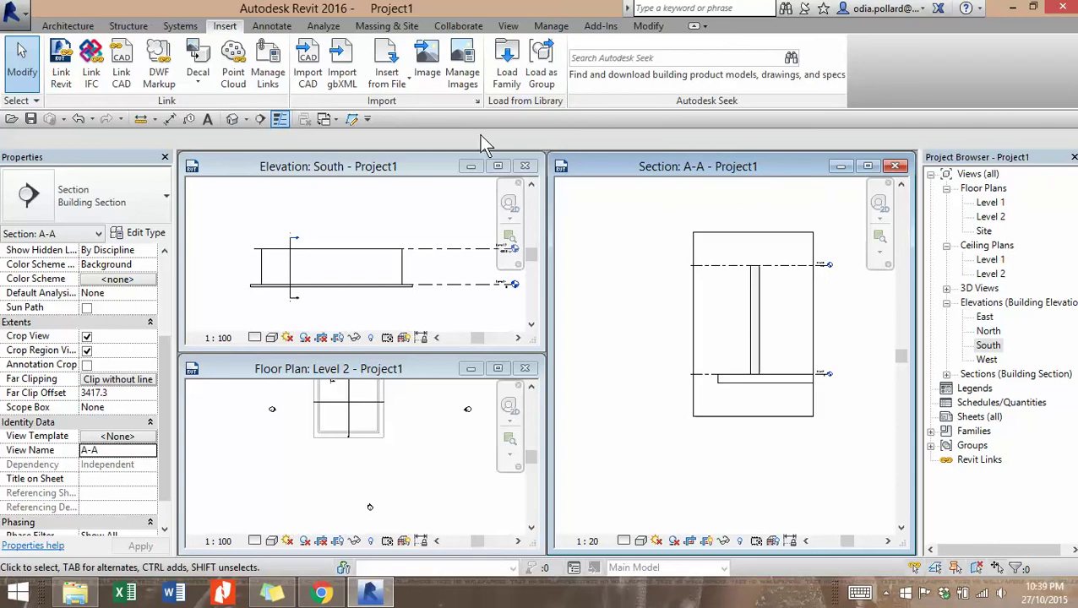
{"action": "key", "text": "w"}
{"action": "key", "text": "t"}
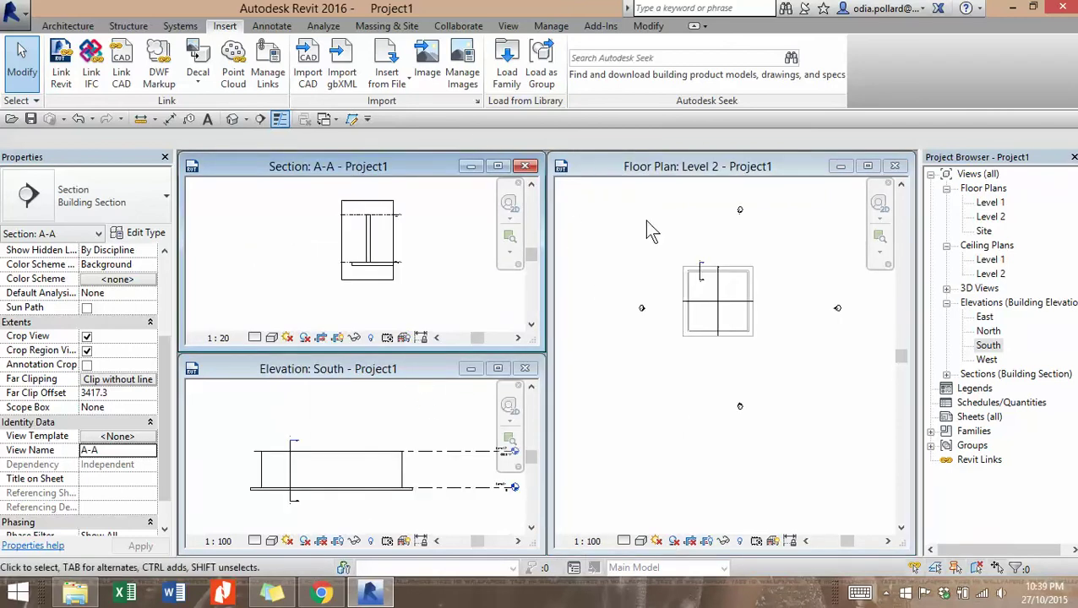
Step: Re-tile the open views with the Level 2 floor plan active and frame the tank in the plan
{"action": "left_click", "coordinate": [673, 173]}
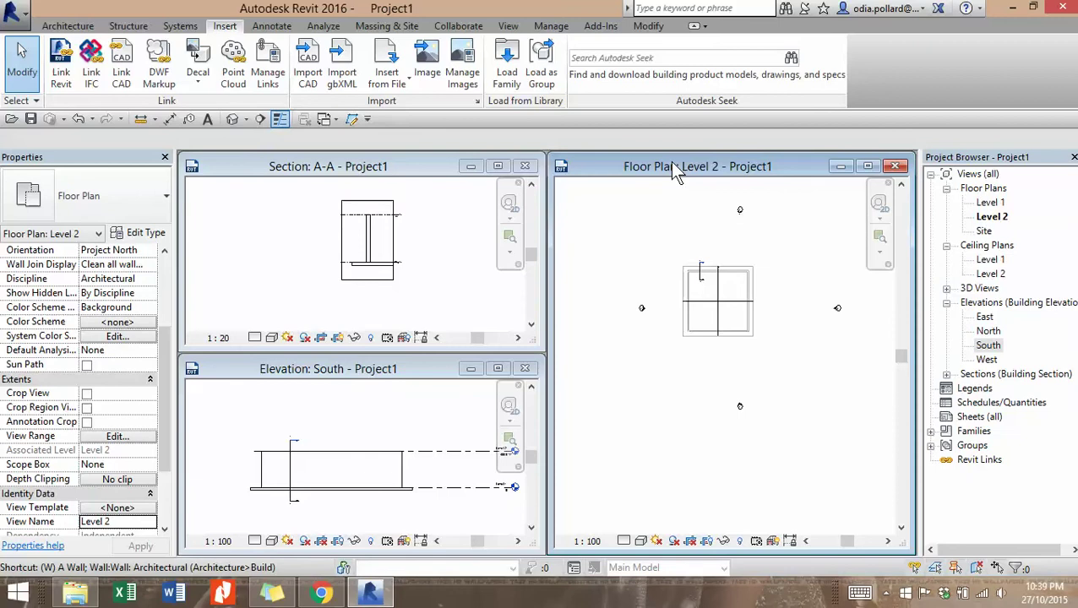
{"action": "key", "text": "w"}
{"action": "key", "text": "t"}
{"action": "scroll", "coordinate": [672, 365], "scroll_direction": "up", "scroll_amount": 4}
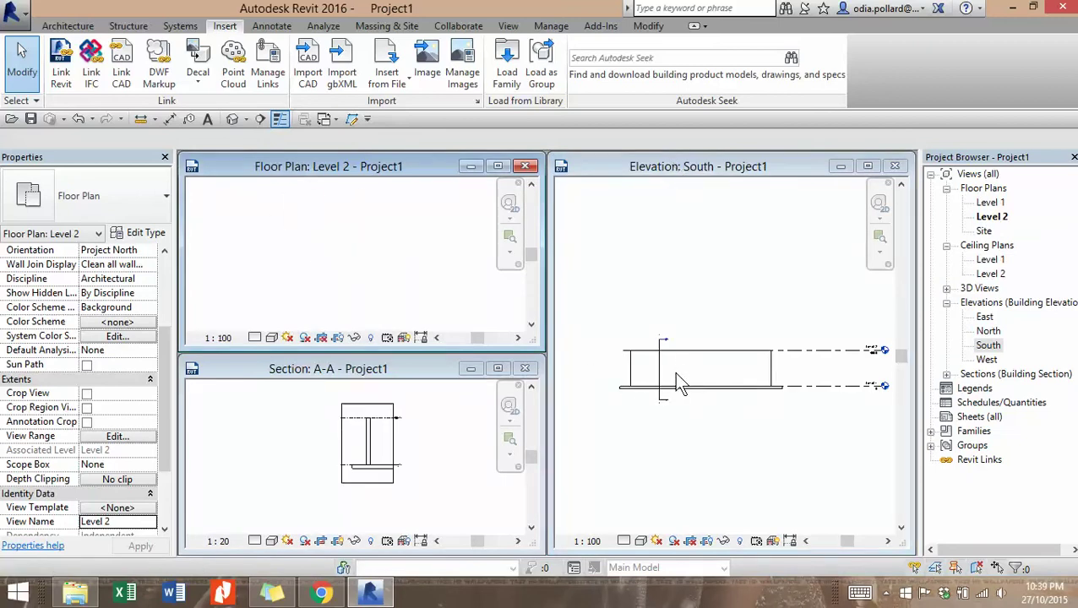
{"action": "scroll", "coordinate": [673, 371], "scroll_direction": "down", "scroll_amount": 4}
{"action": "middle_click_drag", "start_coordinate": [389, 285], "coordinate": [413, 320]}
{"action": "scroll", "coordinate": [376, 270], "scroll_direction": "up", "scroll_amount": 5}
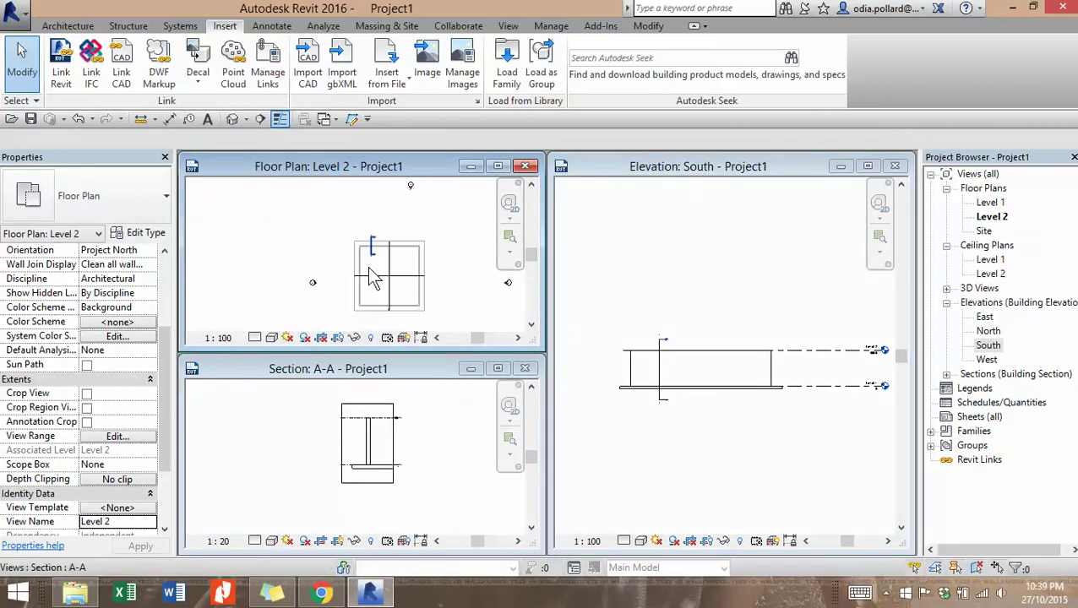
Step: Start Area Reinforcement on the front wall in the South elevation, accepting hooks in rebar shapes and declining the symbol and tag families
{"action": "left_click", "coordinate": [783, 317]}
{"action": "scroll", "coordinate": [698, 369], "scroll_direction": "up", "scroll_amount": 3}
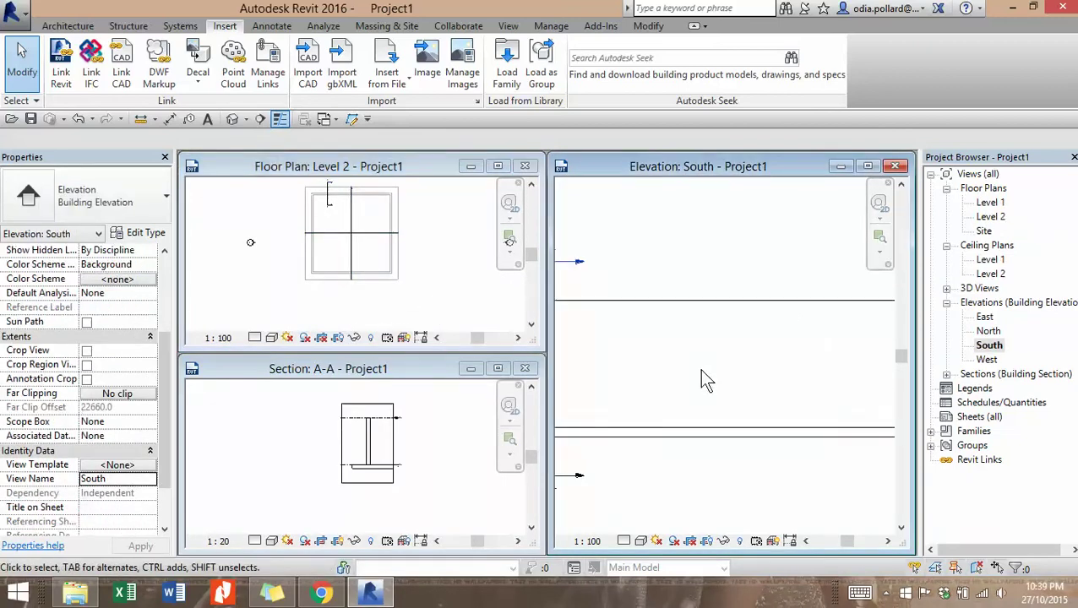
{"action": "middle_click_drag", "start_coordinate": [666, 380], "coordinate": [742, 372]}
{"action": "scroll", "coordinate": [734, 359], "scroll_direction": "down", "scroll_amount": 1}
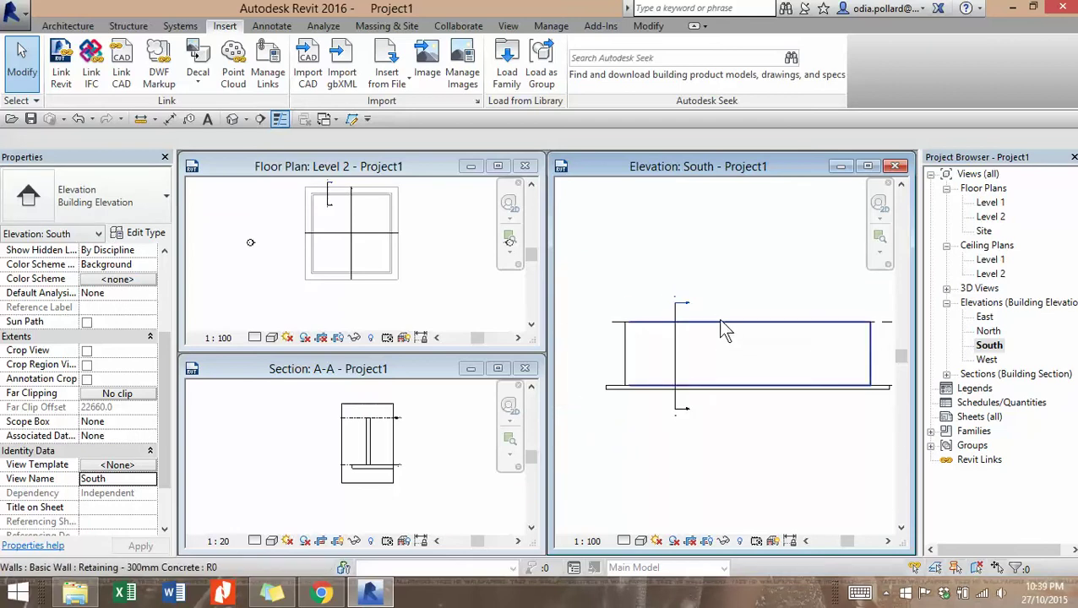
{"action": "left_click", "coordinate": [750, 374]}
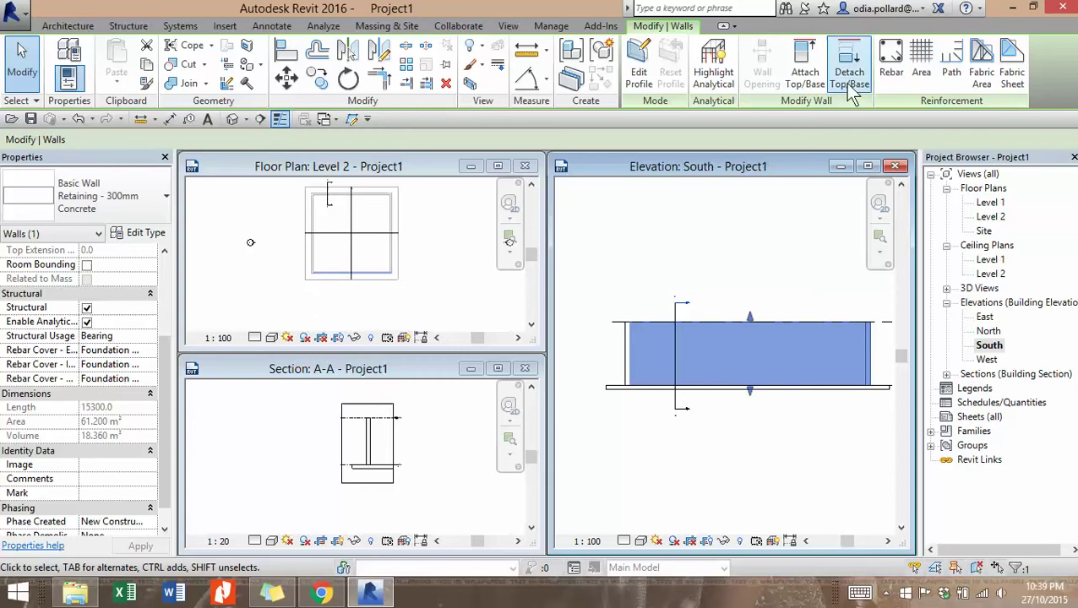
{"action": "left_click", "coordinate": [921, 66]}
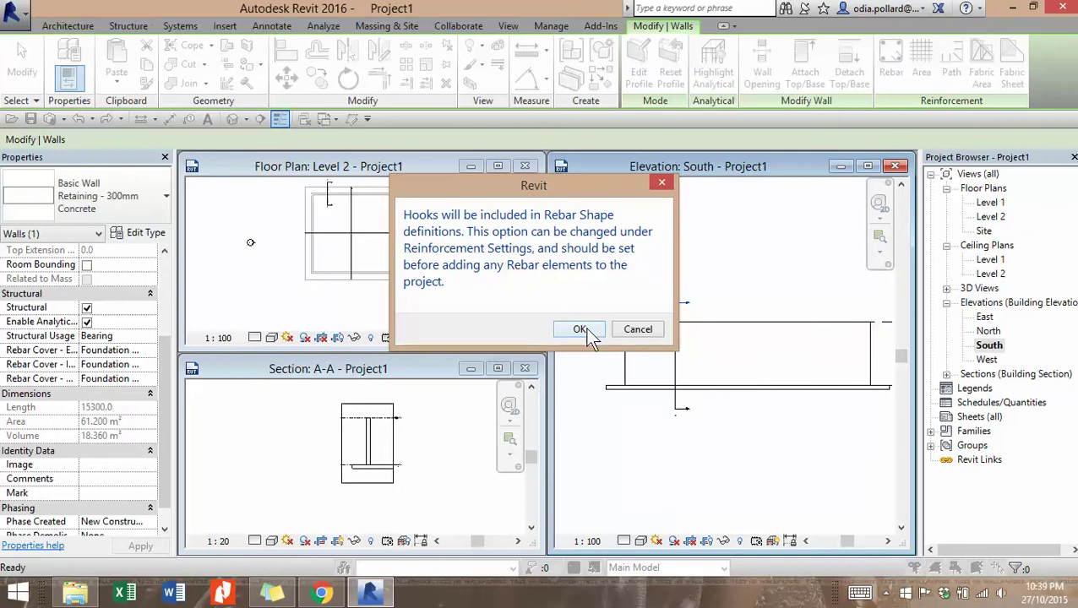
{"action": "left_click", "coordinate": [588, 330]}
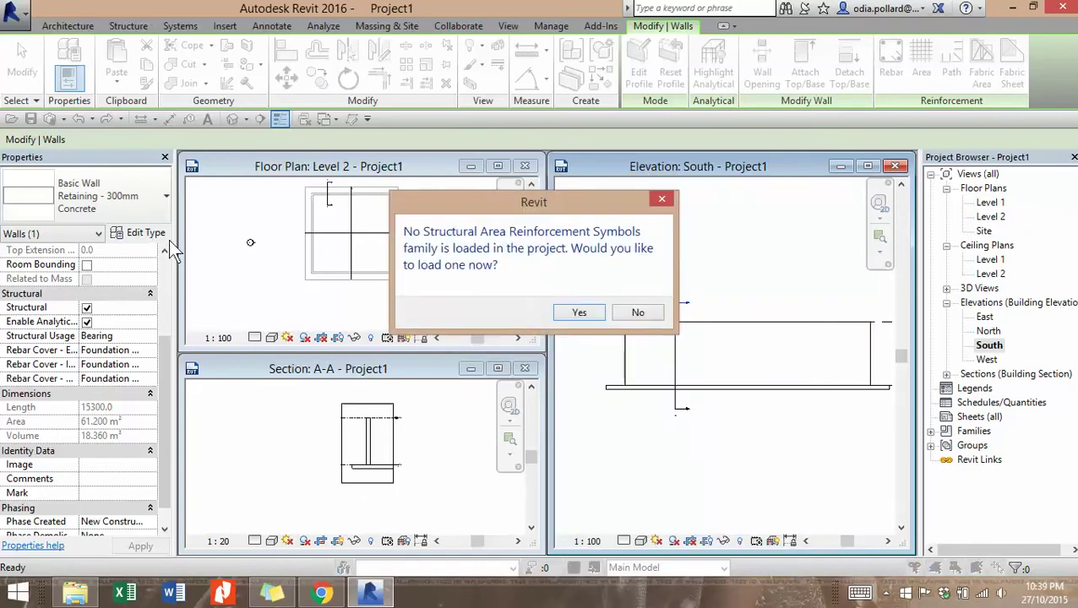
{"action": "left_click", "coordinate": [638, 312]}
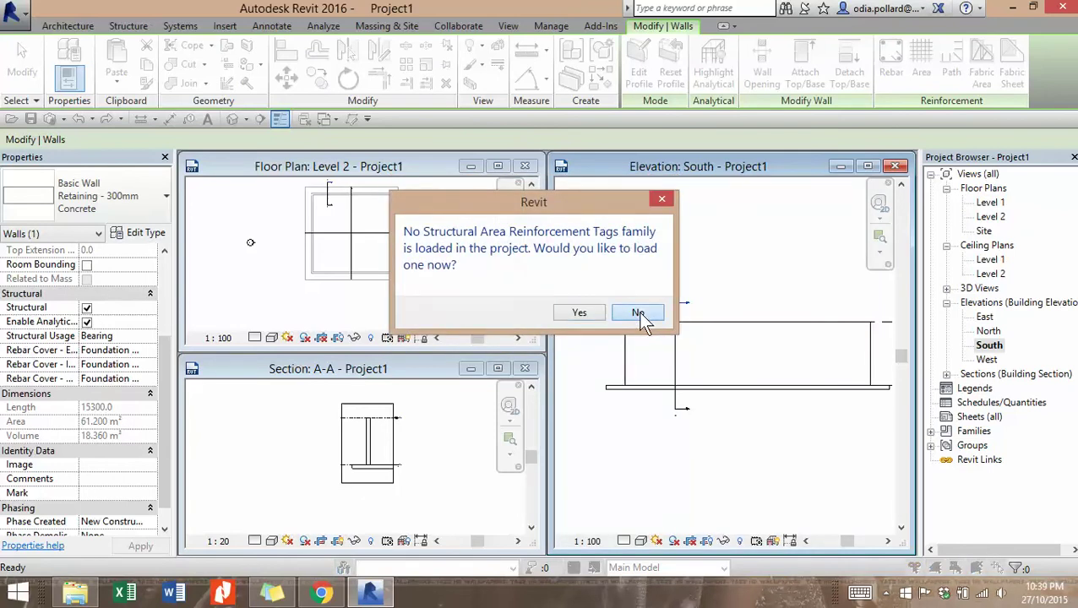
{"action": "left_click", "coordinate": [637, 312]}
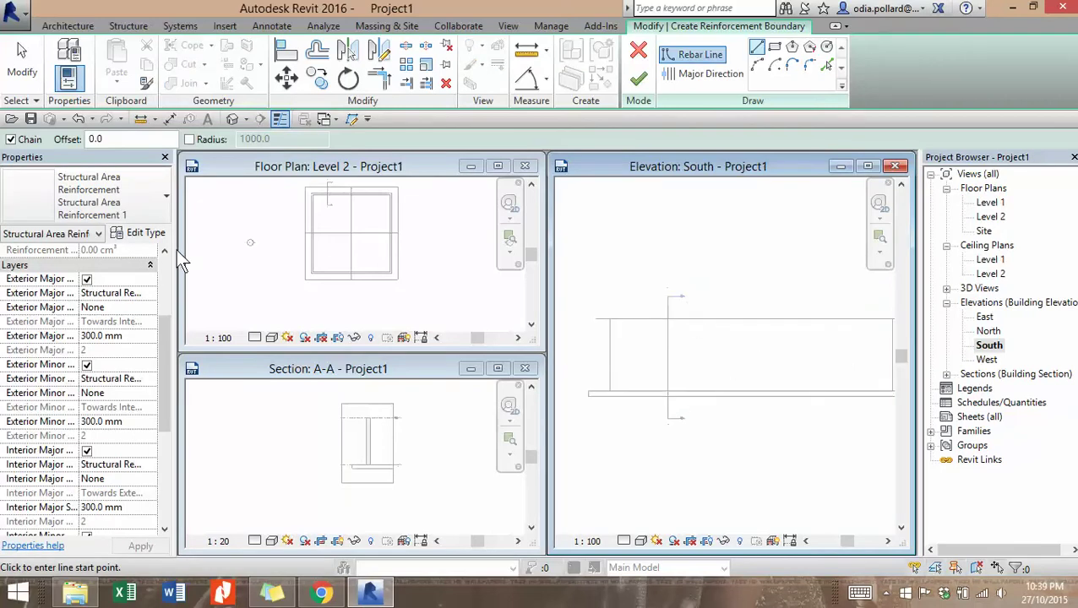
Step: Set the exterior major reinforcement layer to H16 bars at 250 mm spacing
{"action": "left_click", "coordinate": [140, 293]}
{"action": "left_click", "coordinate": [150, 293]}
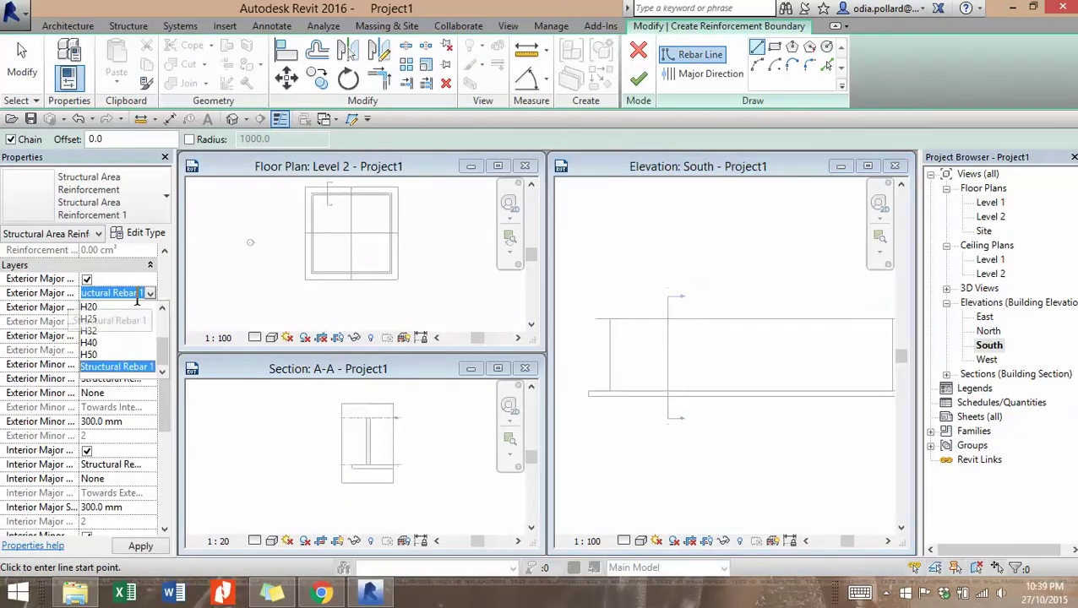
{"action": "left_click_drag", "start_coordinate": [160, 362], "coordinate": [161, 330]}
{"action": "left_click", "coordinate": [117, 348]}
{"action": "left_click", "coordinate": [135, 335]}
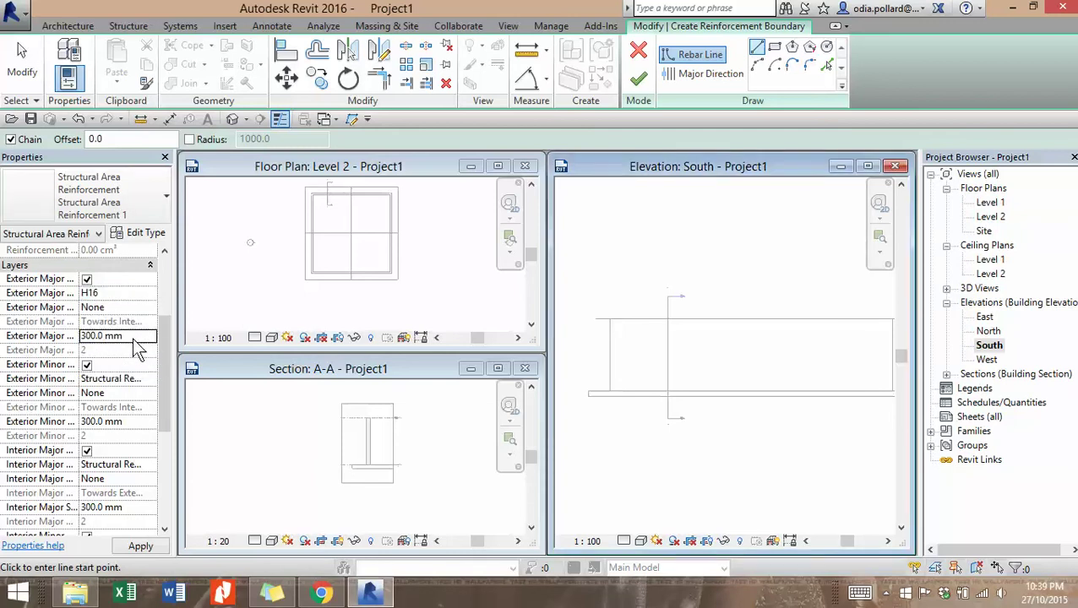
{"action": "type", "text": "2"}
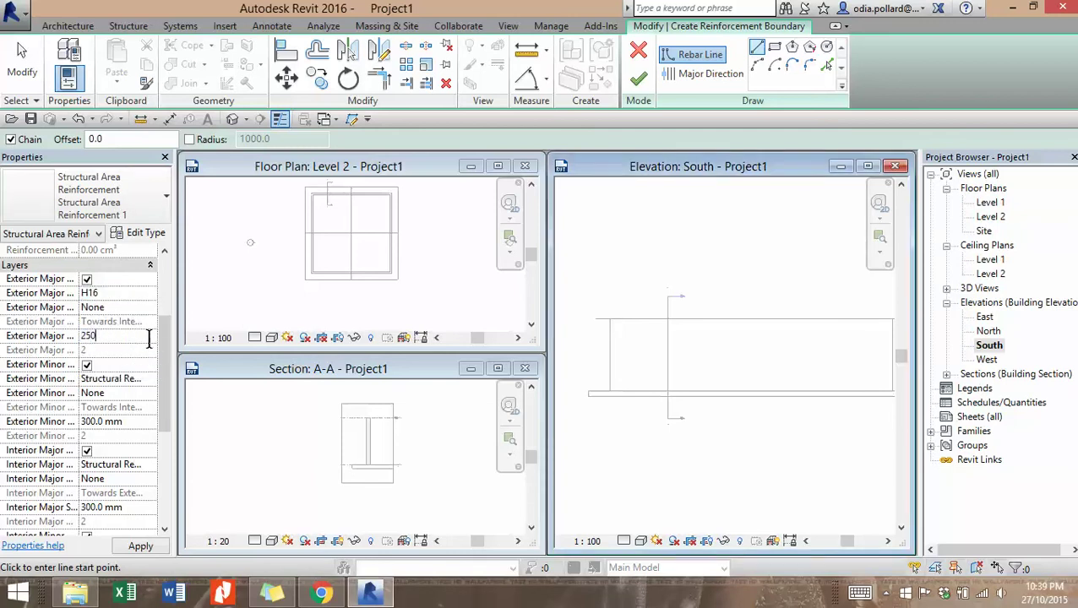
{"action": "type", "text": "50"}
Step: Set the exterior minor reinforcement layer to H16 bars at 200 mm spacing
{"action": "left_click", "coordinate": [152, 379]}
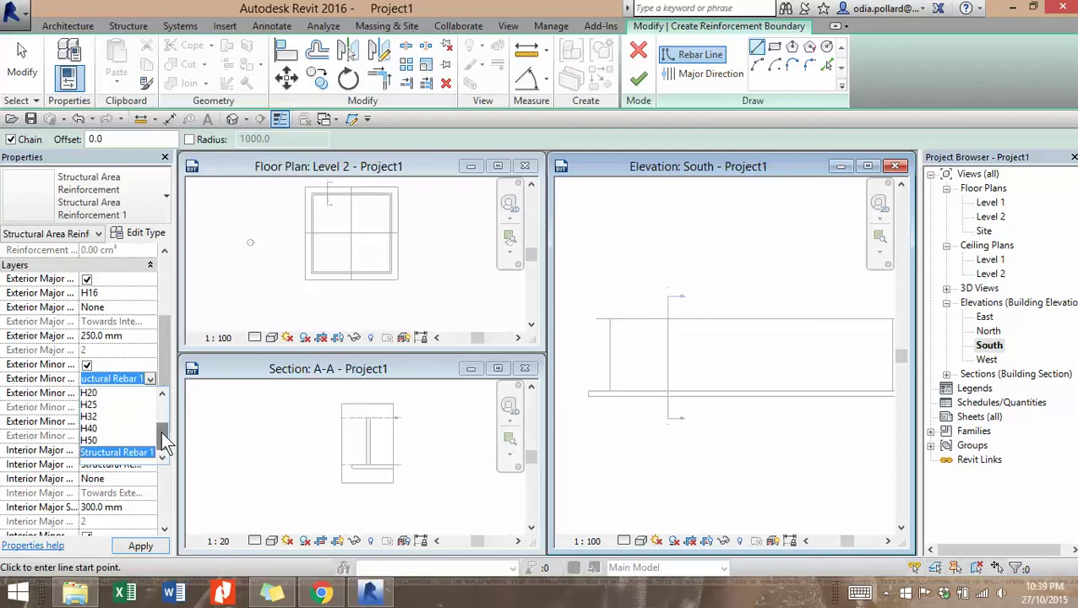
{"action": "scroll", "coordinate": [161, 431], "scroll_direction": "up", "scroll_amount": 2}
{"action": "left_click", "coordinate": [122, 434]}
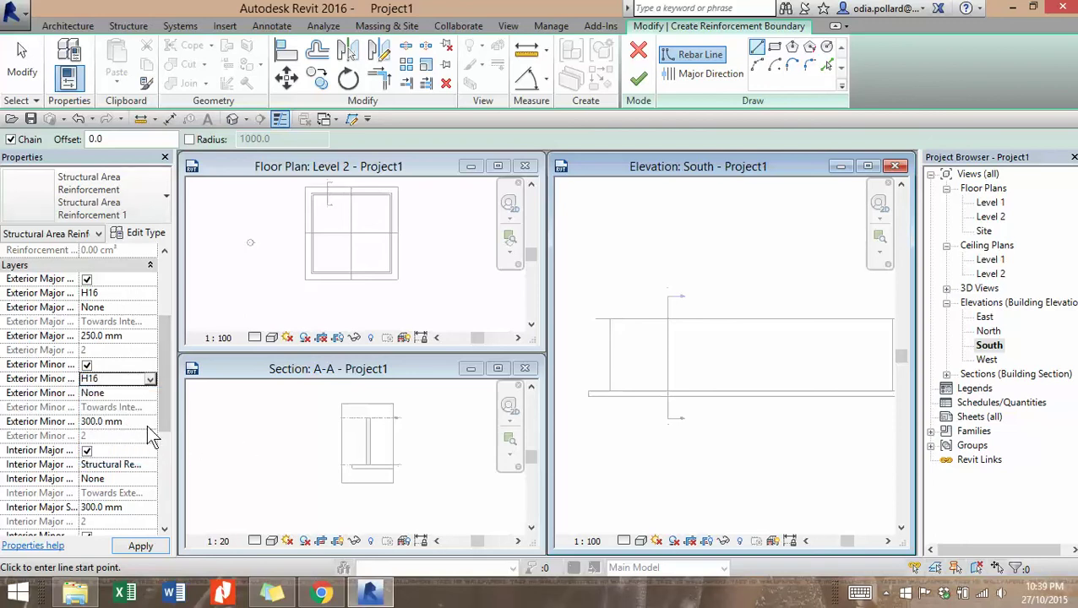
{"action": "left_click", "coordinate": [152, 421]}
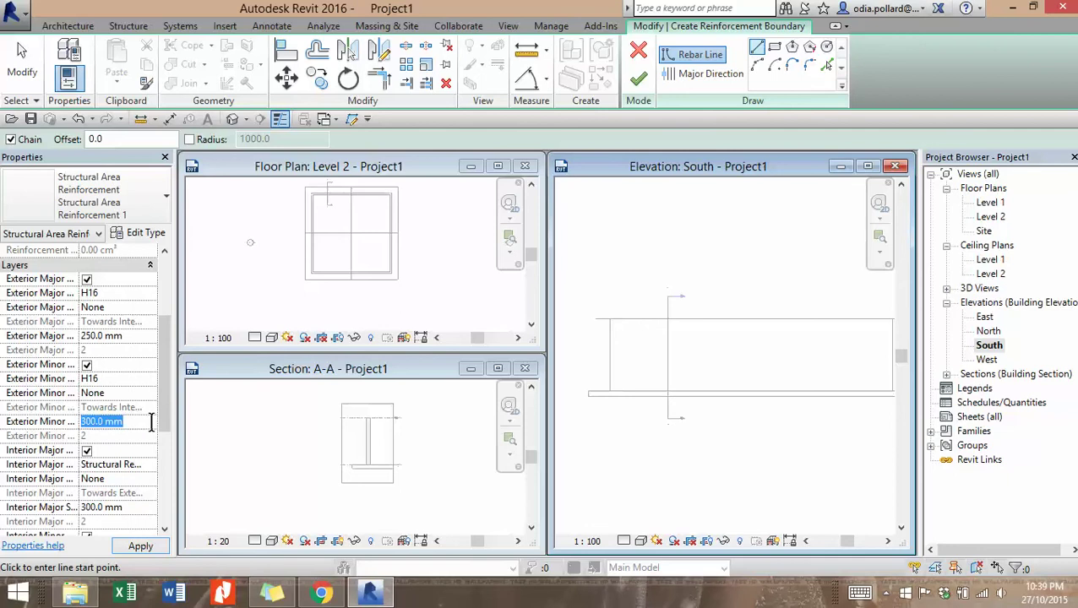
{"action": "type", "text": "200"}
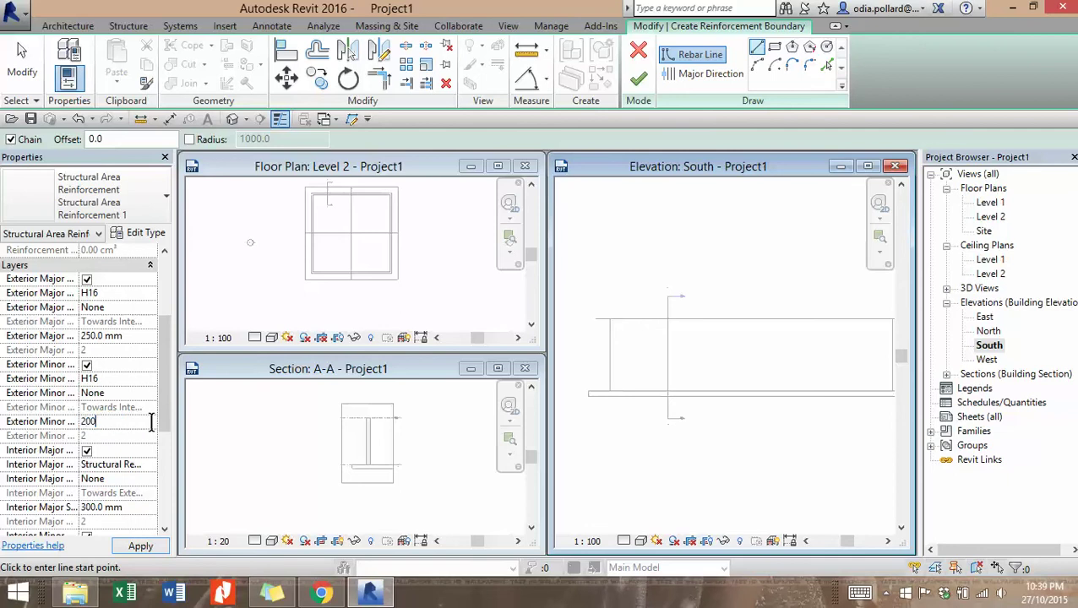
Step: Set the interior major reinforcement layer to H16 bars at 250 mm spacing
{"action": "left_click", "coordinate": [147, 466]}
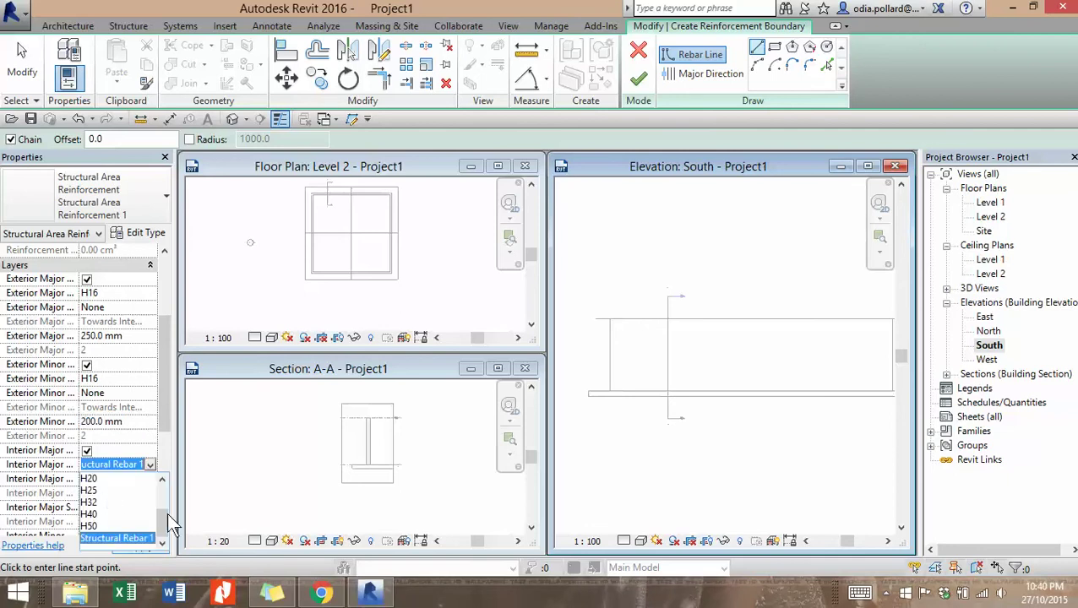
{"action": "left_click_drag", "start_coordinate": [163, 517], "coordinate": [159, 497]}
{"action": "left_click", "coordinate": [92, 516]}
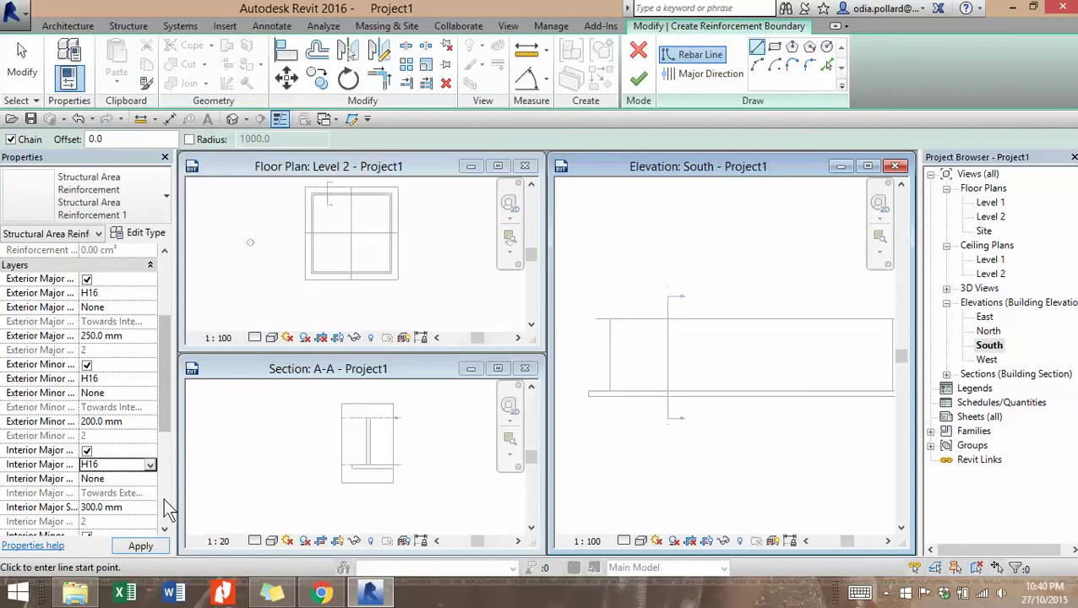
{"action": "left_click", "coordinate": [127, 507]}
{"action": "left_click_drag", "start_coordinate": [126, 508], "coordinate": [79, 505]}
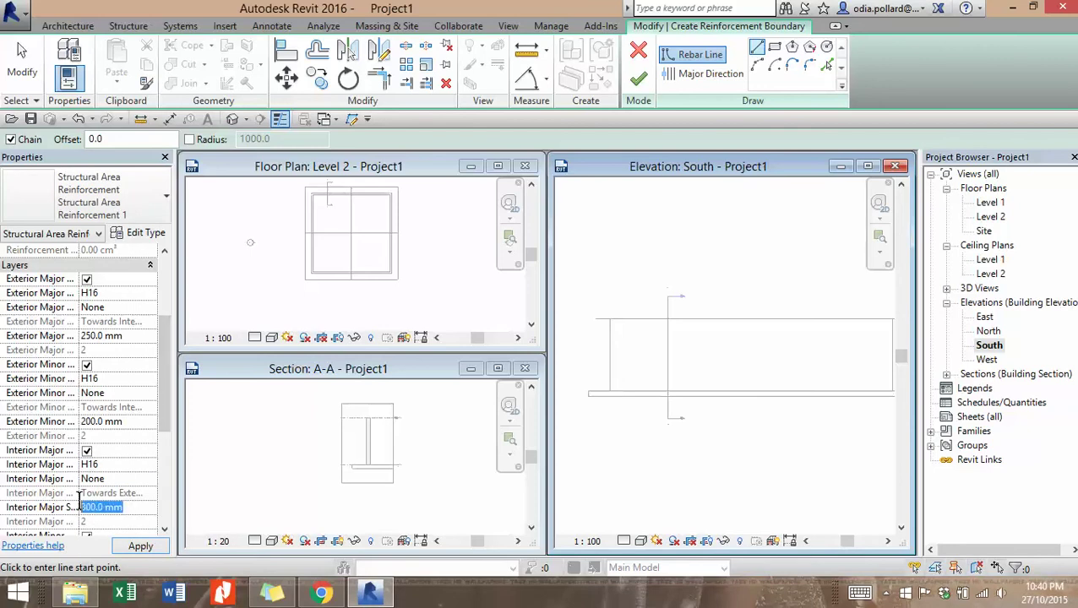
{"action": "key", "text": "BackSpace"}
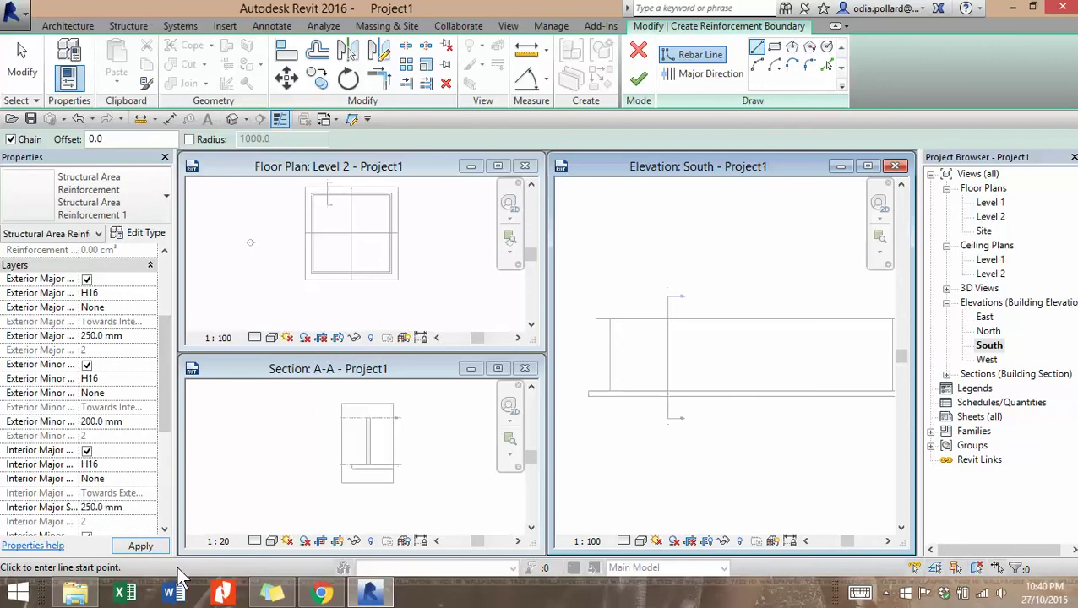
Step: Set the interior minor reinforcement layer to H16 bars at 200 mm spacing
{"action": "left_click_drag", "start_coordinate": [164, 388], "coordinate": [175, 454]}
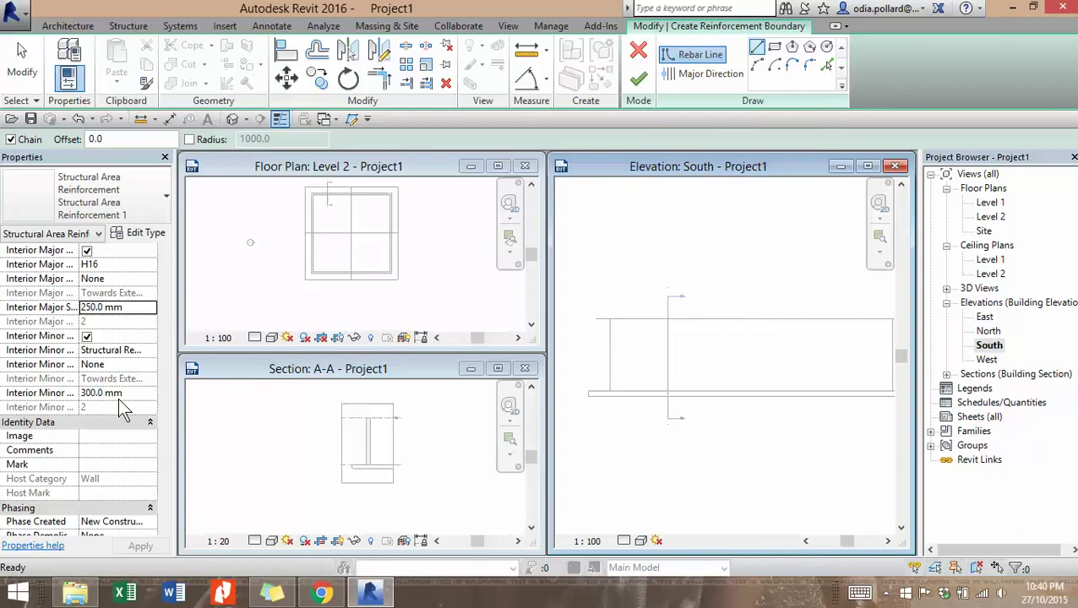
{"action": "left_click", "coordinate": [126, 393]}
{"action": "left_click_drag", "start_coordinate": [126, 393], "coordinate": [82, 403]}
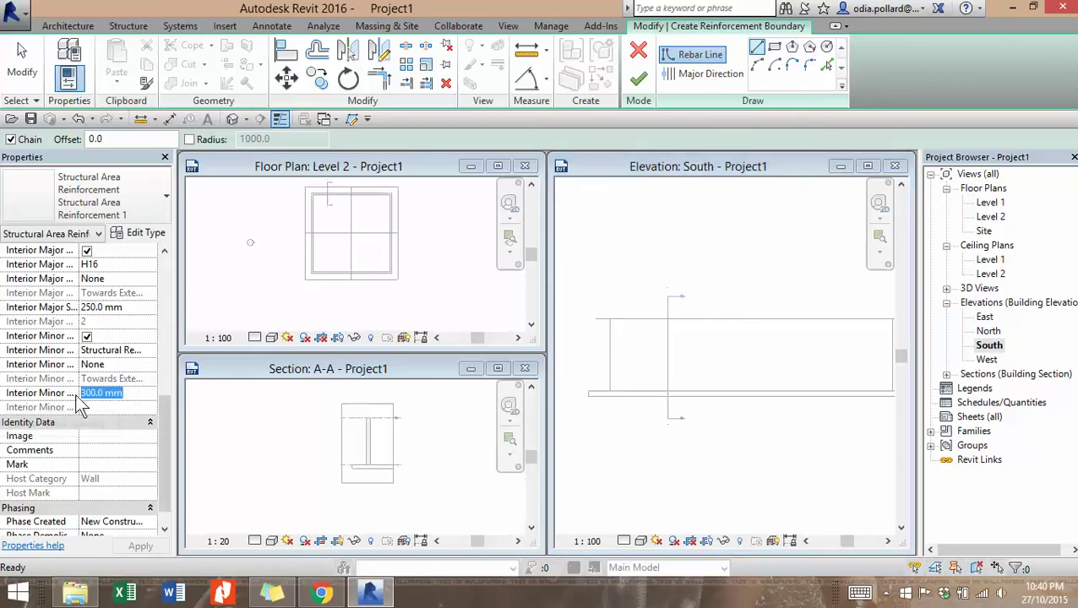
{"action": "type", "text": "200"}
{"action": "left_click", "coordinate": [106, 349]}
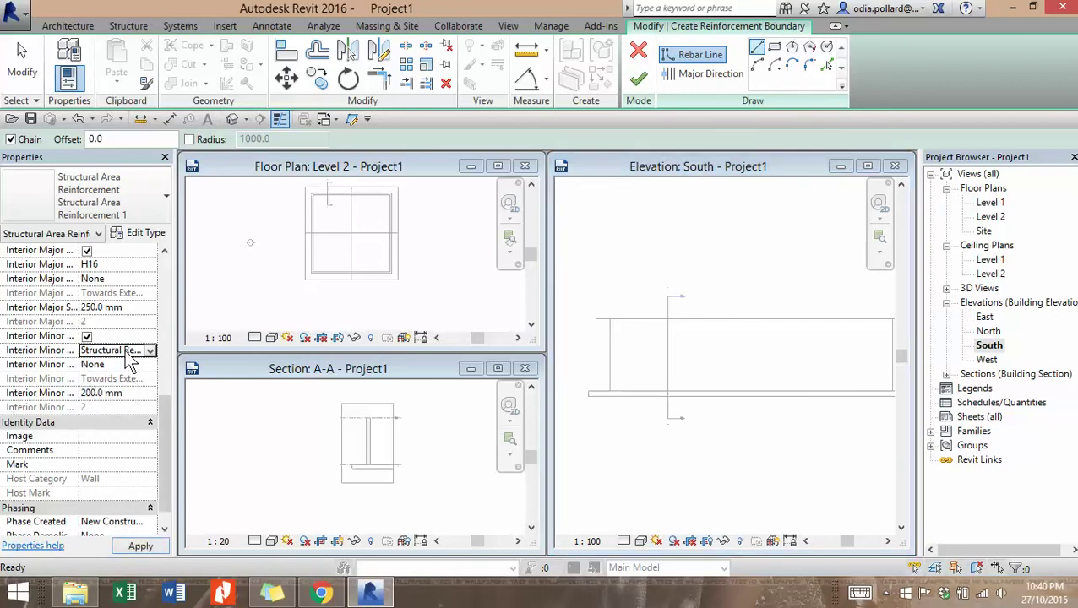
{"action": "left_click", "coordinate": [150, 349]}
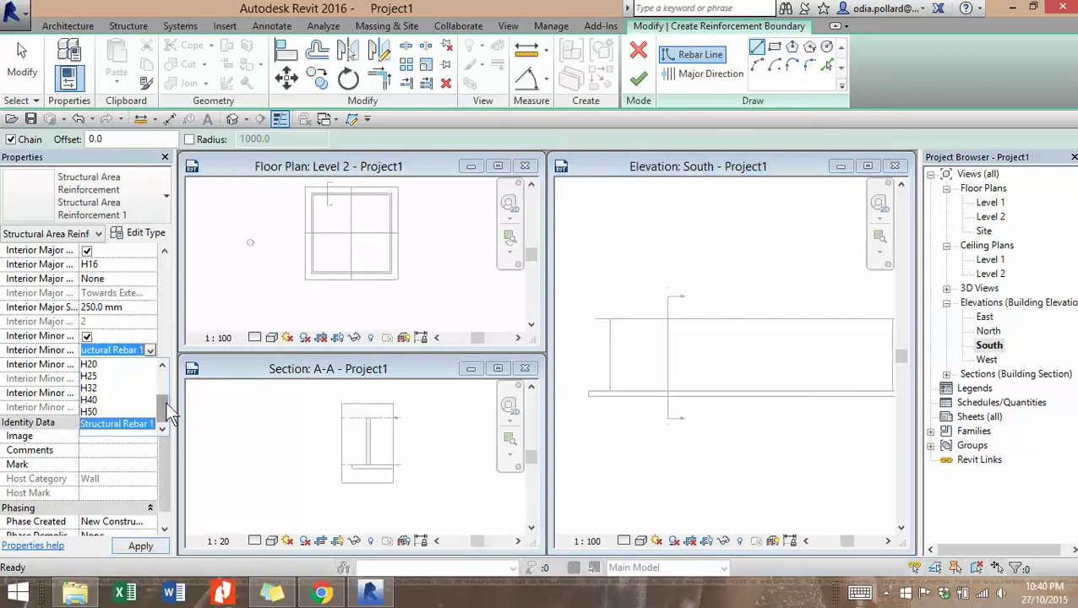
{"action": "left_click_drag", "start_coordinate": [164, 401], "coordinate": [159, 384]}
{"action": "left_click", "coordinate": [84, 388]}
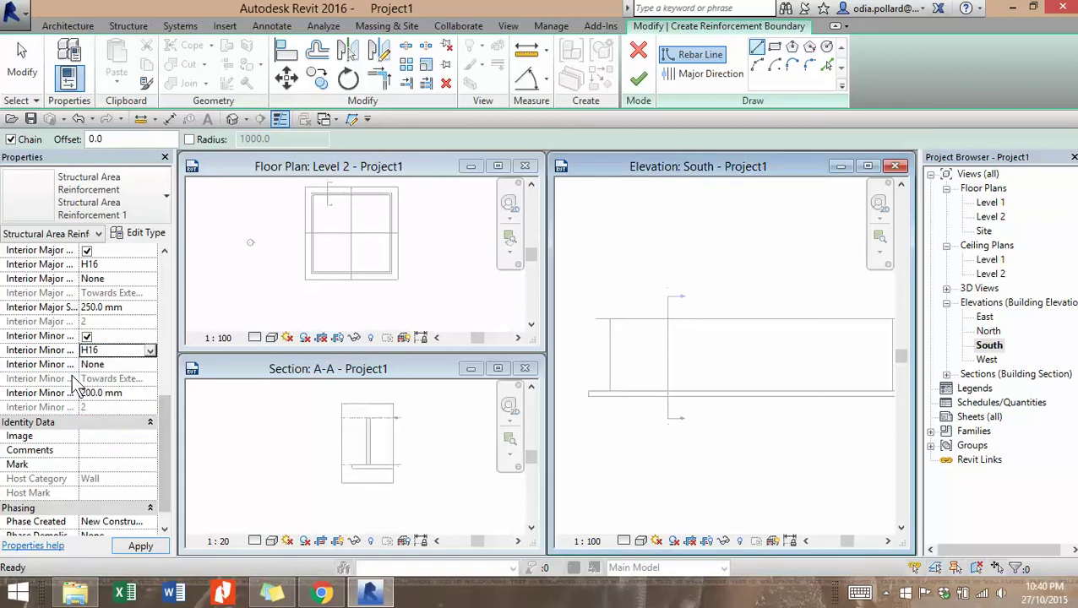
Step: Review the area reinforcement's view visibility states and accept them
{"action": "scroll", "coordinate": [125, 484], "scroll_direction": "down", "scroll_amount": 1}
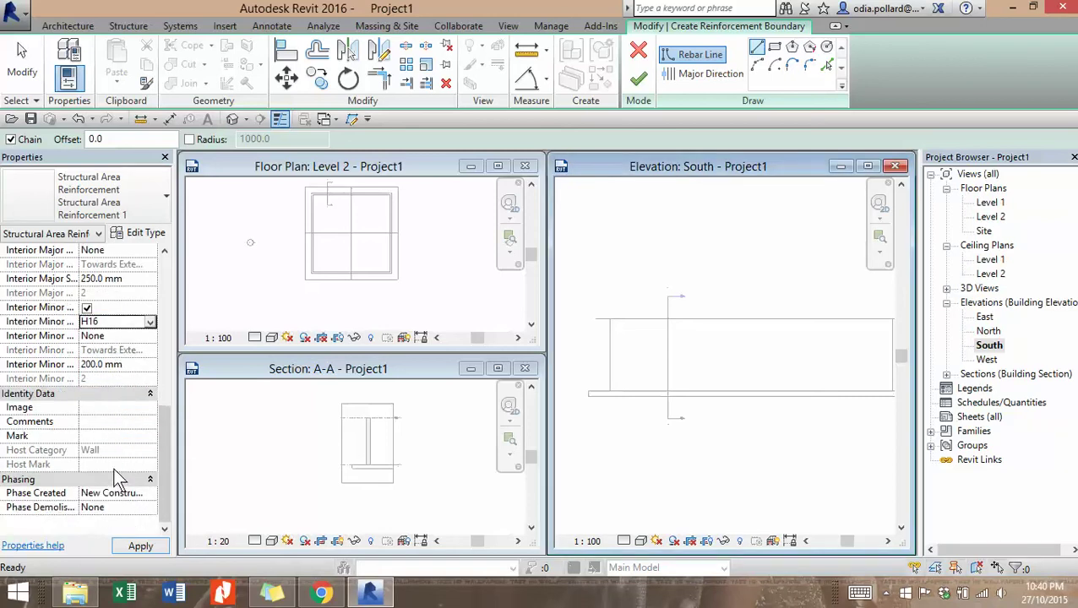
{"action": "scroll", "coordinate": [118, 478], "scroll_direction": "up", "scroll_amount": 10}
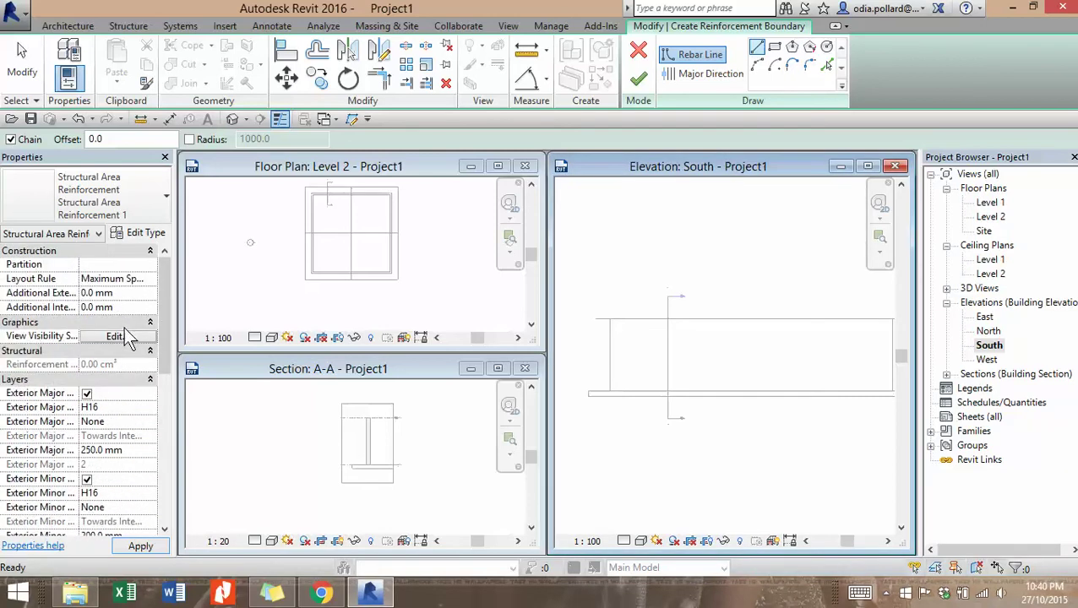
{"action": "left_click", "coordinate": [135, 337]}
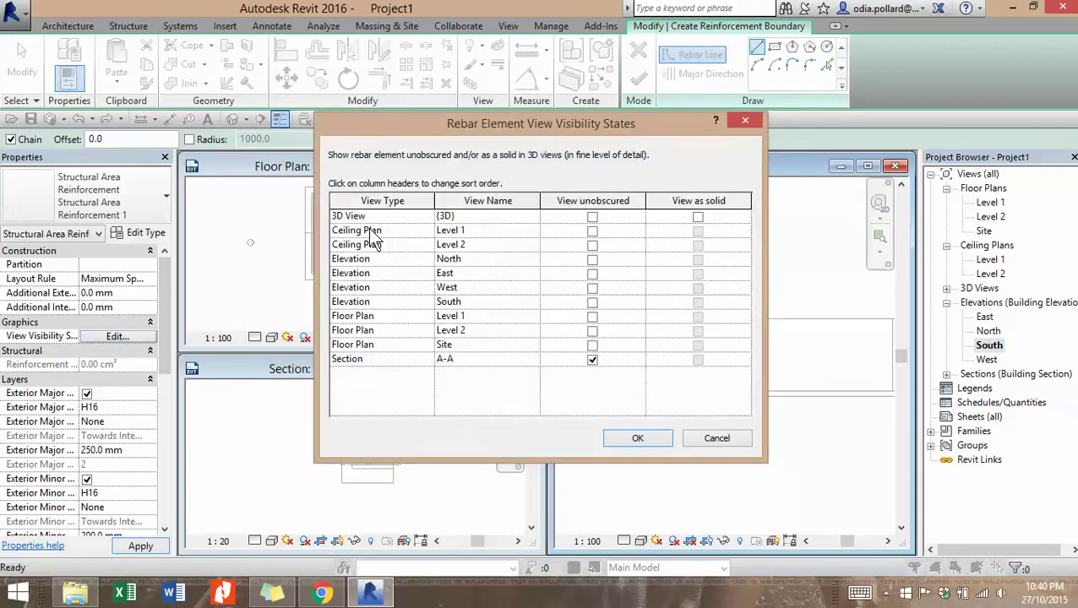
{"action": "left_click", "coordinate": [639, 220]}
{"action": "left_click", "coordinate": [646, 439]}
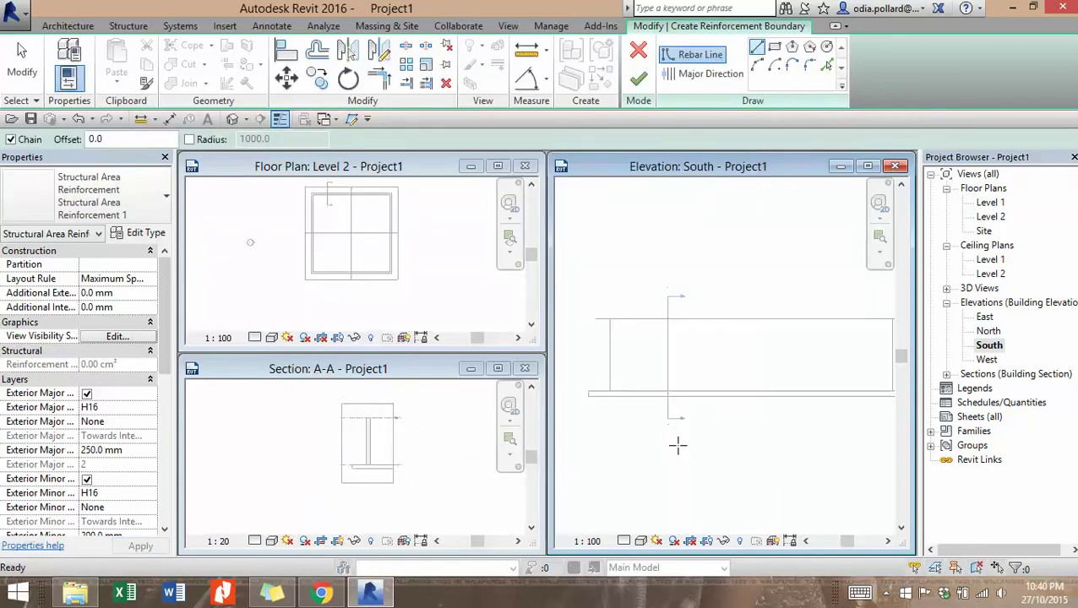
Step: Sketch a rectangular reinforcement boundary of 15300 by 4000 mm over the front wall between its opposite corners in the South elevation
{"action": "left_click", "coordinate": [775, 48]}
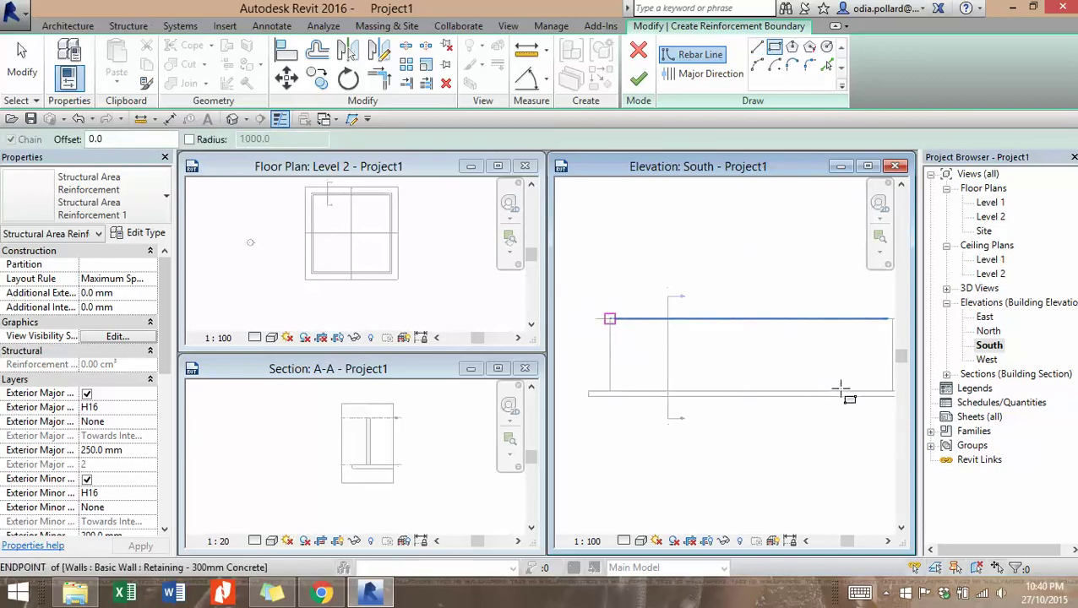
{"action": "middle_click_drag", "start_coordinate": [883, 389], "coordinate": [772, 392]}
{"action": "scroll", "coordinate": [774, 391], "scroll_direction": "up", "scroll_amount": 1}
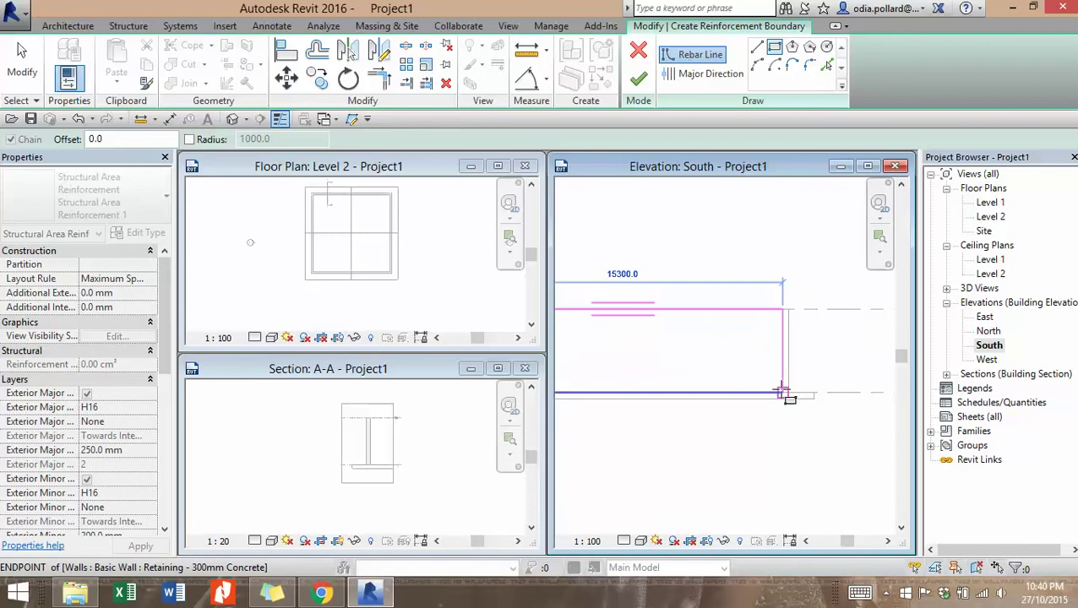
{"action": "left_click", "coordinate": [781, 393]}
{"action": "scroll", "coordinate": [748, 408], "scroll_direction": "down", "scroll_amount": 2}
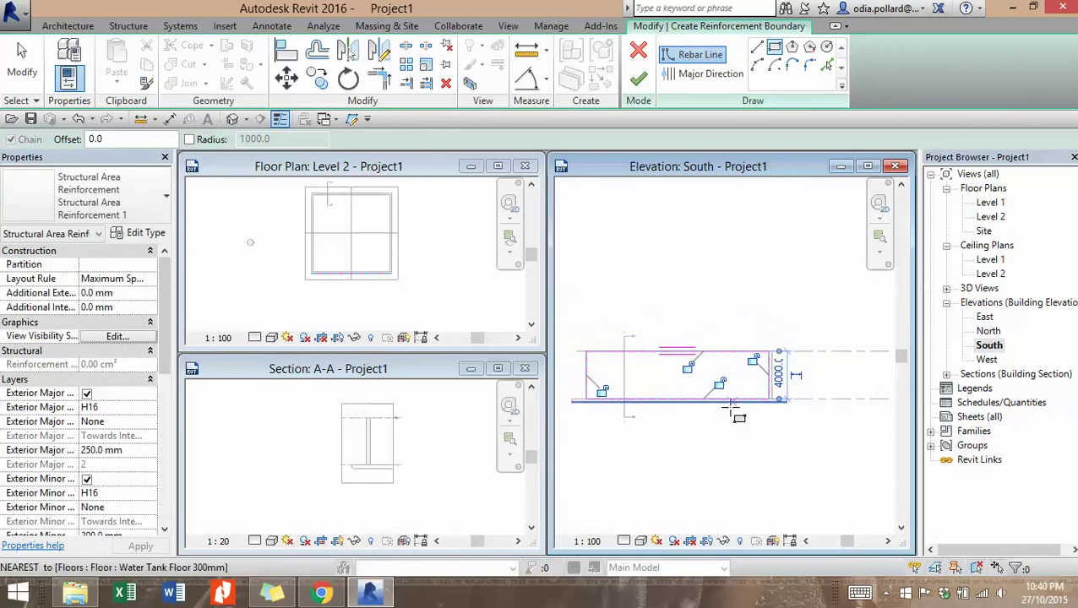
{"action": "scroll", "coordinate": [766, 399], "scroll_direction": "up", "scroll_amount": 6}
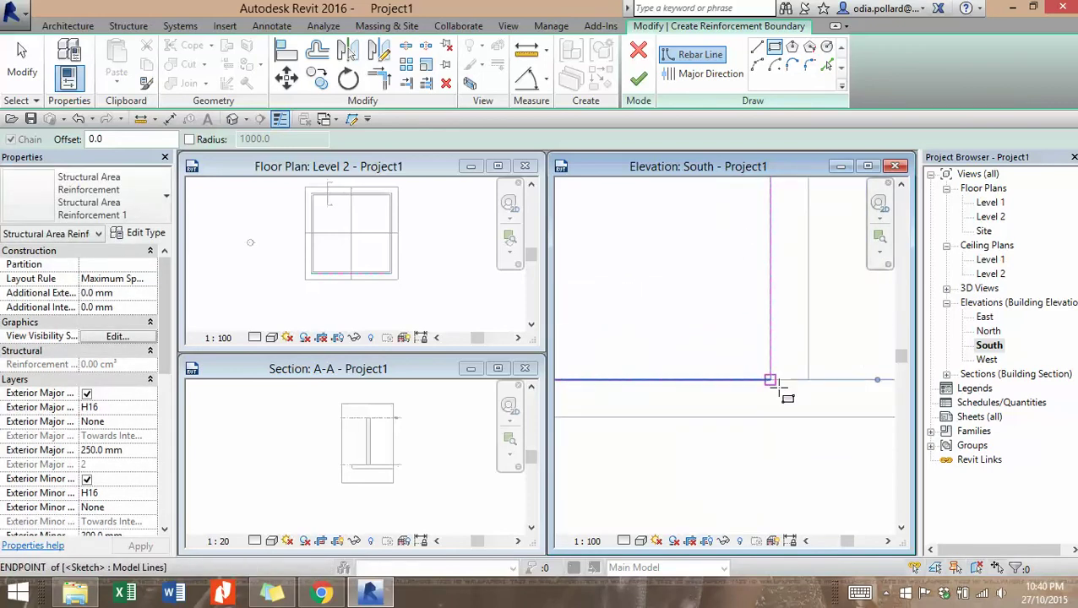
{"action": "scroll", "coordinate": [782, 384], "scroll_direction": "down", "scroll_amount": 2}
{"action": "left_click", "coordinate": [778, 225]}
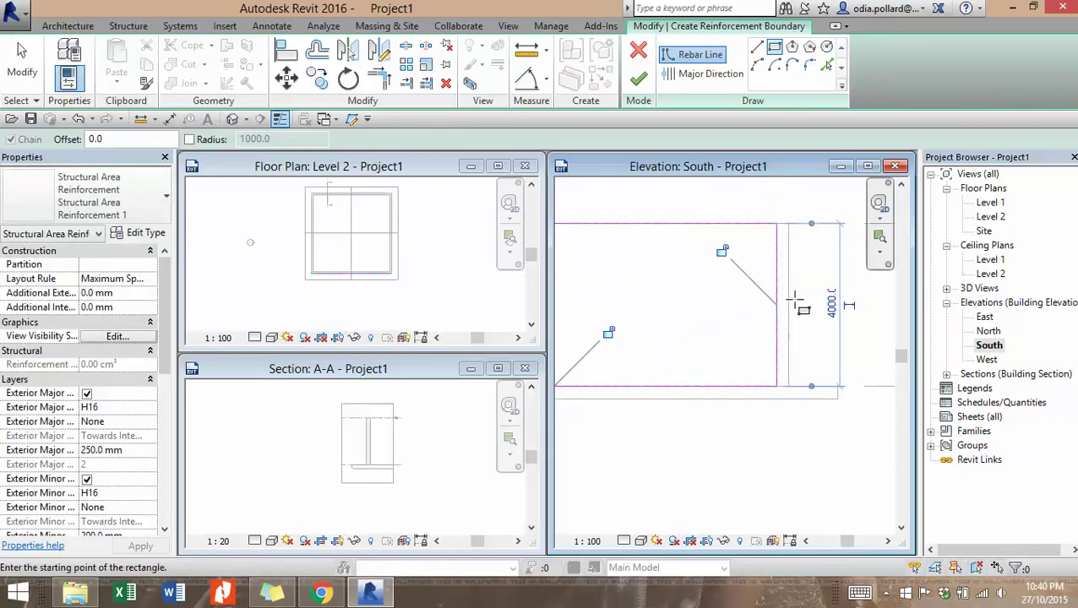
{"action": "scroll", "coordinate": [791, 325], "scroll_direction": "down", "scroll_amount": 3}
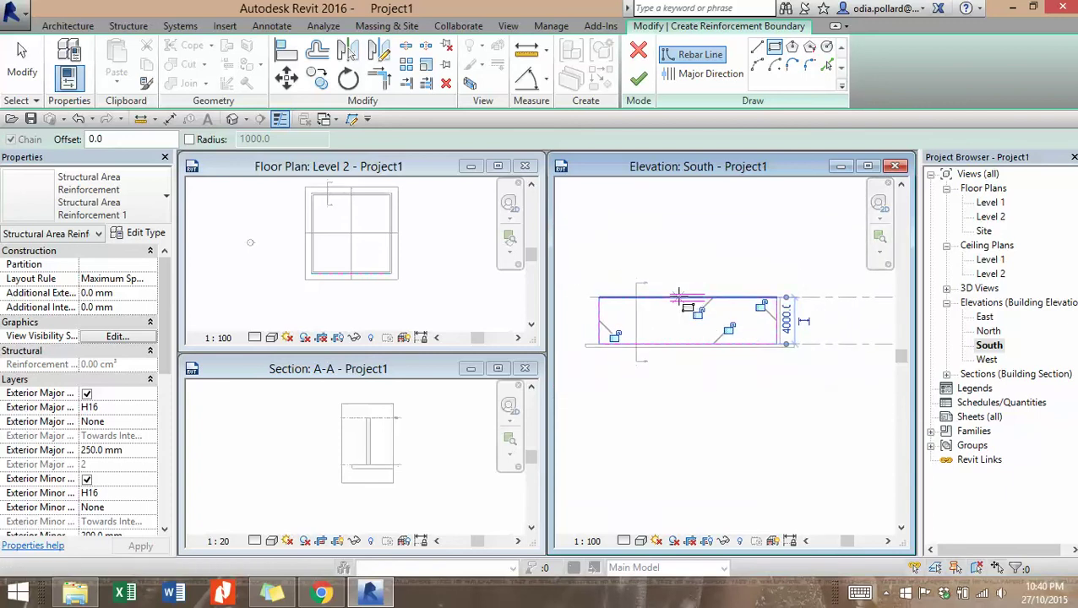
Step: Set the reinforcement's major direction to follow the vertical boundary line at the wall end nearest the section A-A marker
{"action": "left_click", "coordinate": [688, 83]}
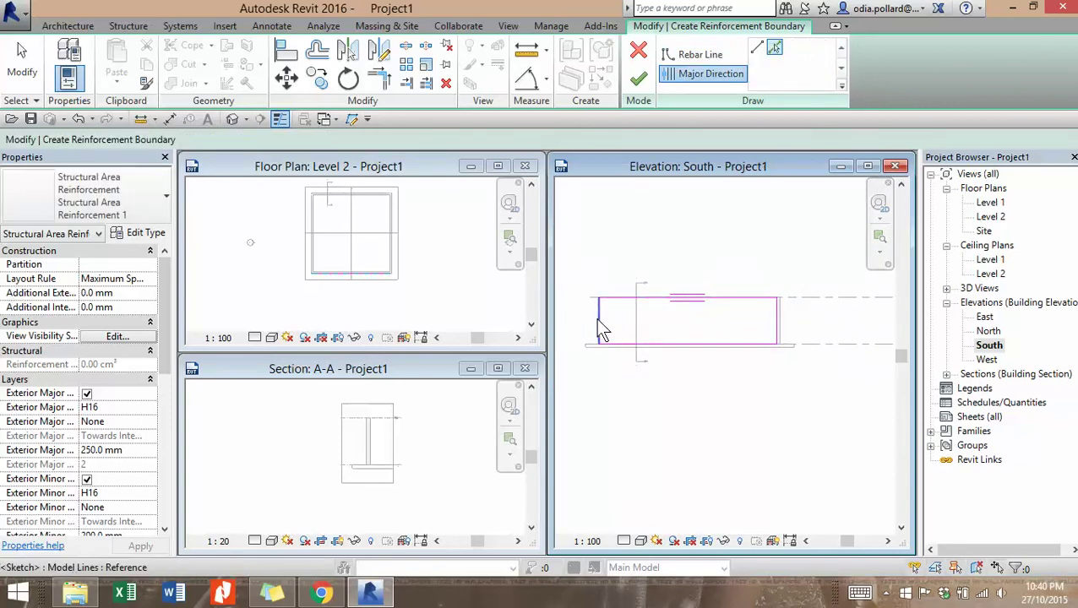
{"action": "scroll", "coordinate": [588, 323], "scroll_direction": "up", "scroll_amount": 3}
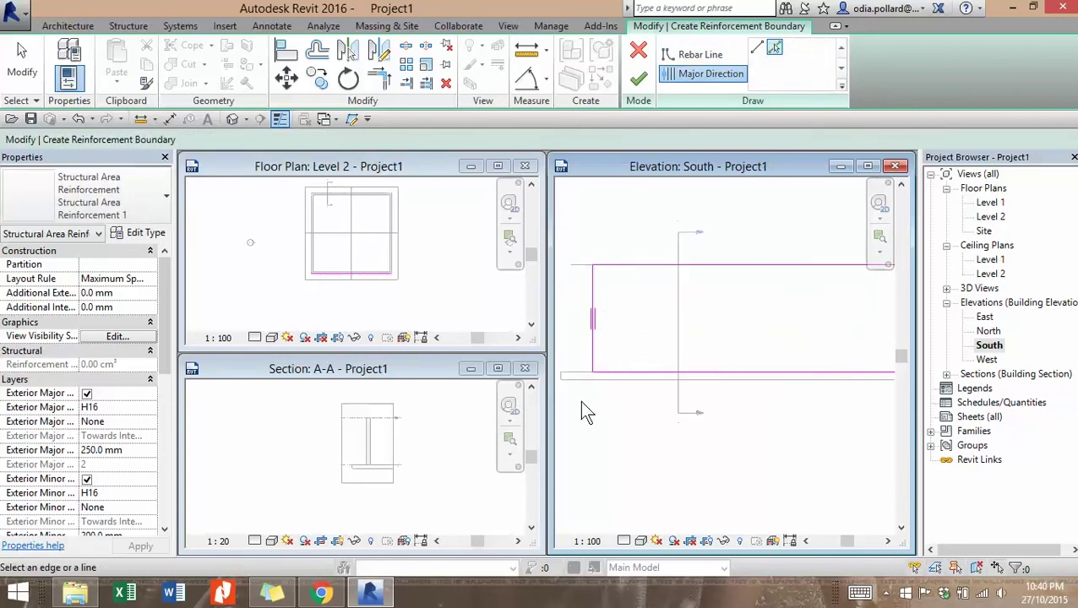
Step: Try to finish the area reinforcement sketch on the front wall and select the resulting reinforcement in the South elevation
{"action": "scroll", "coordinate": [654, 401], "scroll_direction": "down", "scroll_amount": 2}
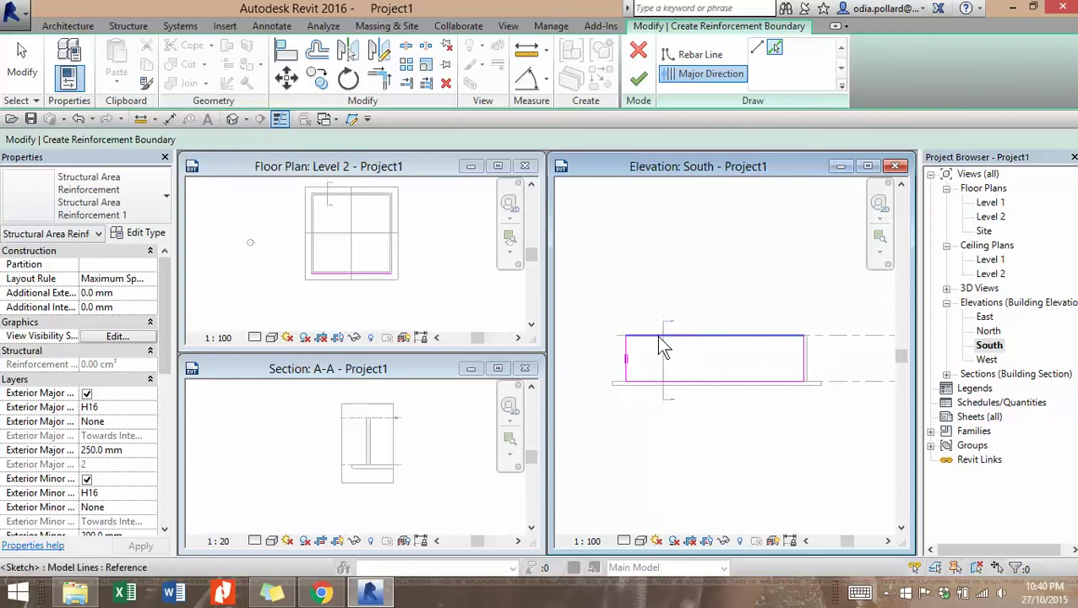
{"action": "scroll", "coordinate": [657, 335], "scroll_direction": "up", "scroll_amount": 3}
{"action": "scroll", "coordinate": [762, 358], "scroll_direction": "down", "scroll_amount": 3}
{"action": "middle_click_drag", "start_coordinate": [765, 377], "coordinate": [705, 359]}
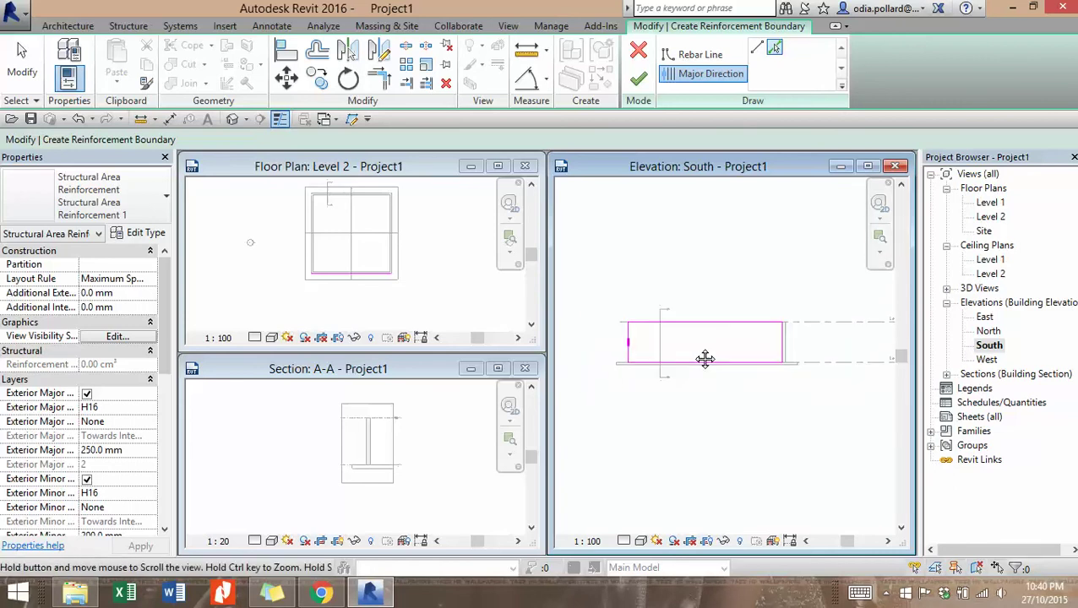
{"action": "scroll", "coordinate": [688, 354], "scroll_direction": "up", "scroll_amount": 2}
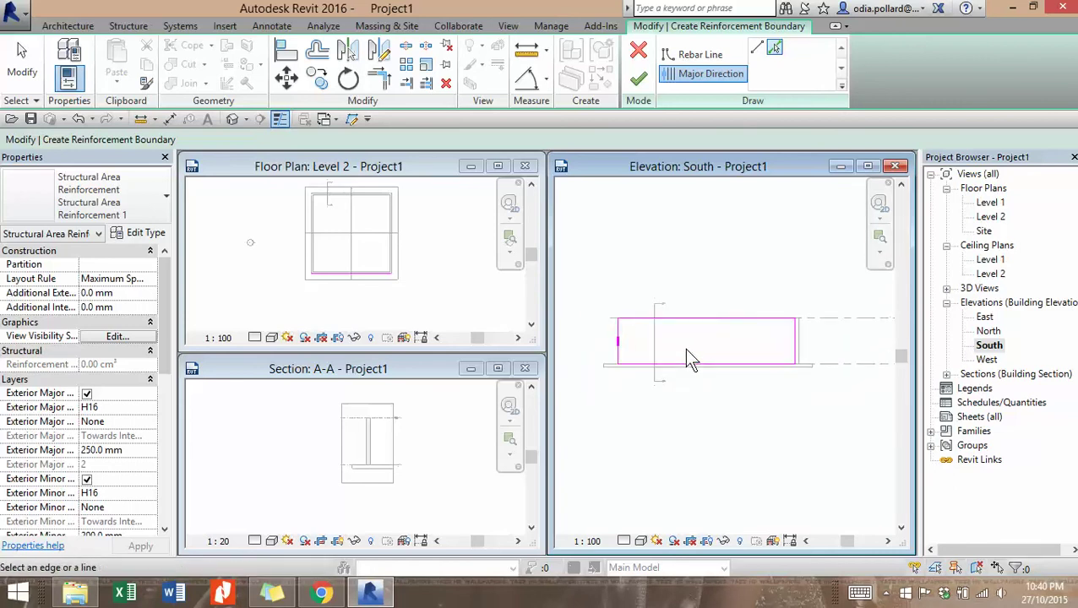
{"action": "left_click", "coordinate": [637, 79]}
{"action": "left_click", "coordinate": [627, 346]}
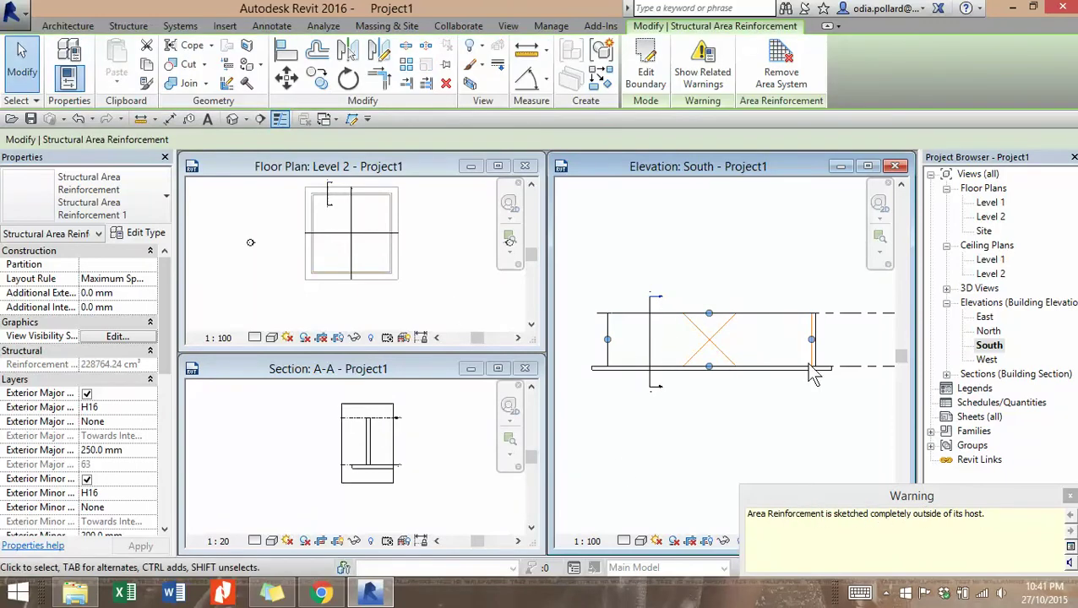
Step: Undo the finishing of the area reinforcement sketch to return to its boundary
{"action": "left_click", "coordinate": [93, 119]}
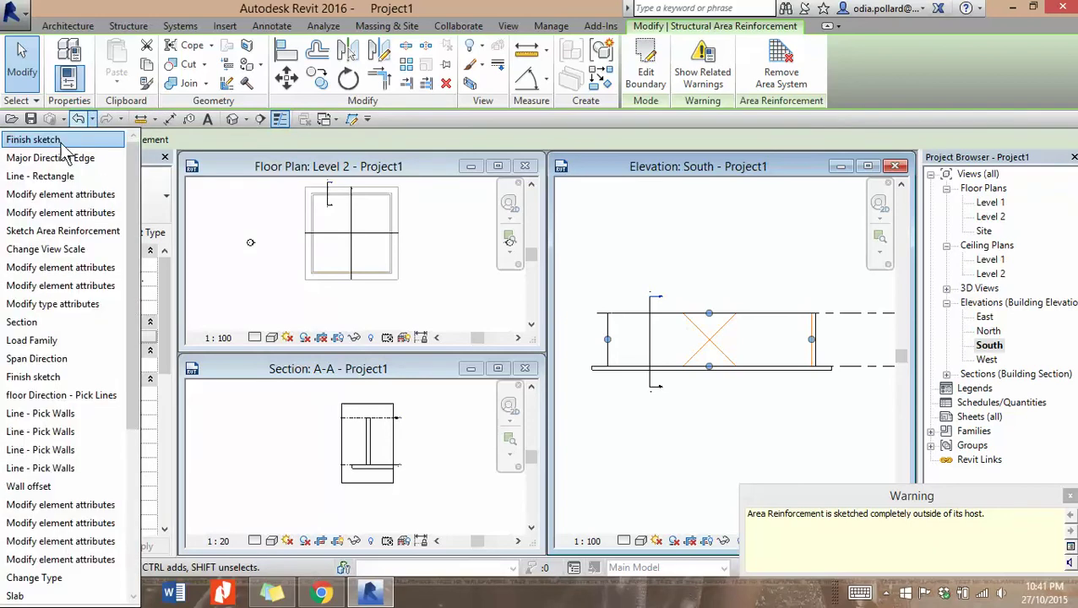
{"action": "left_click", "coordinate": [64, 143]}
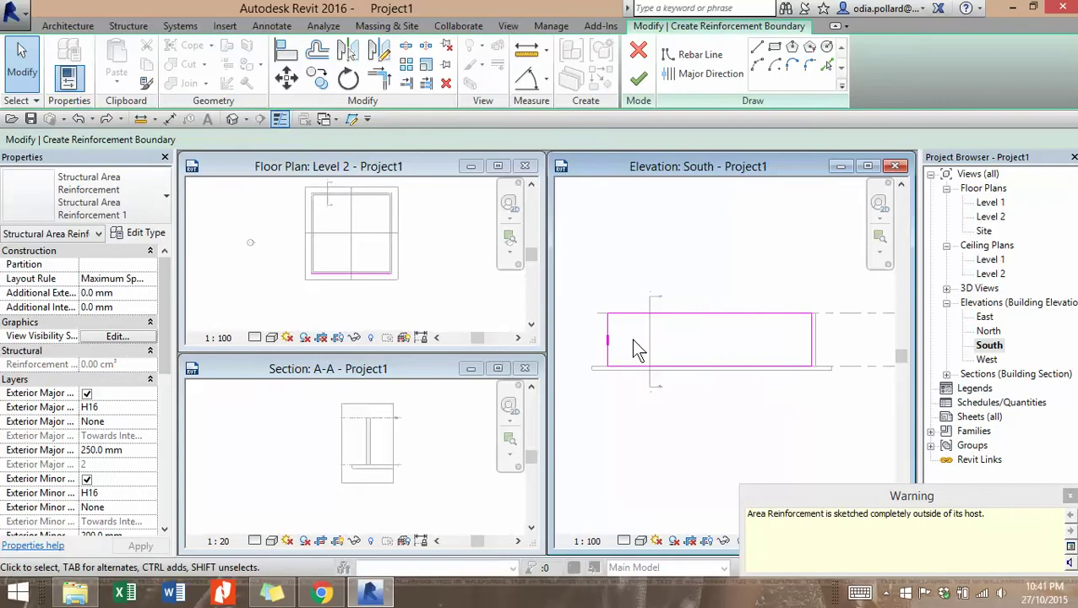
Step: Examine how the reinforcement boundary sits against the front wall in the South elevation and the Level 2 floor plan
{"action": "scroll", "coordinate": [630, 344], "scroll_direction": "down", "scroll_amount": 2}
{"action": "scroll", "coordinate": [614, 341], "scroll_direction": "up", "scroll_amount": 5}
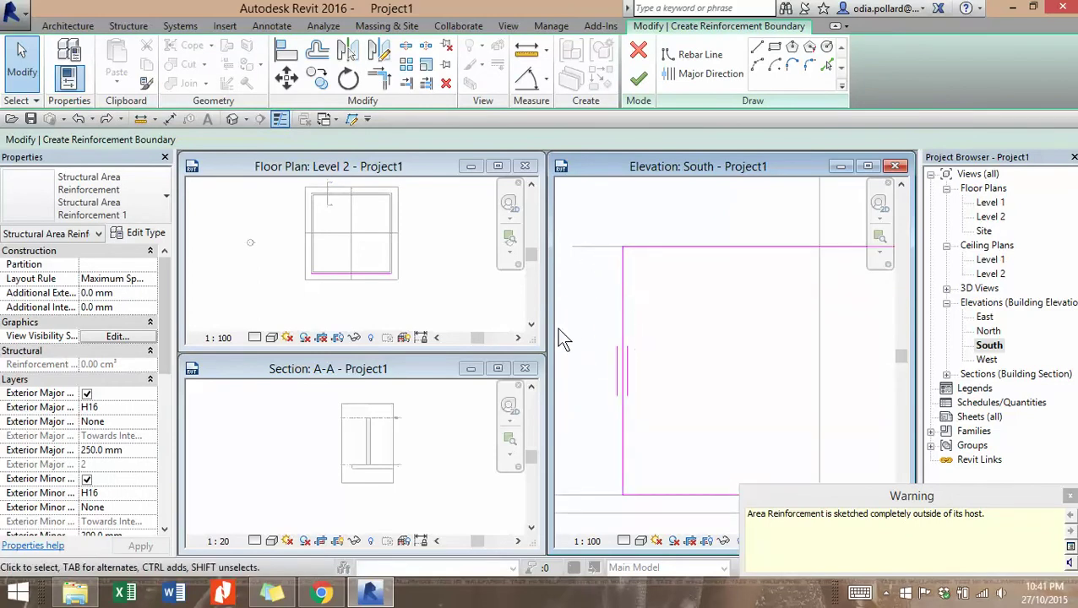
{"action": "scroll", "coordinate": [557, 328], "scroll_direction": "down", "scroll_amount": 2}
{"action": "scroll", "coordinate": [341, 283], "scroll_direction": "up", "scroll_amount": 4}
{"action": "scroll", "coordinate": [342, 283], "scroll_direction": "down", "scroll_amount": 6}
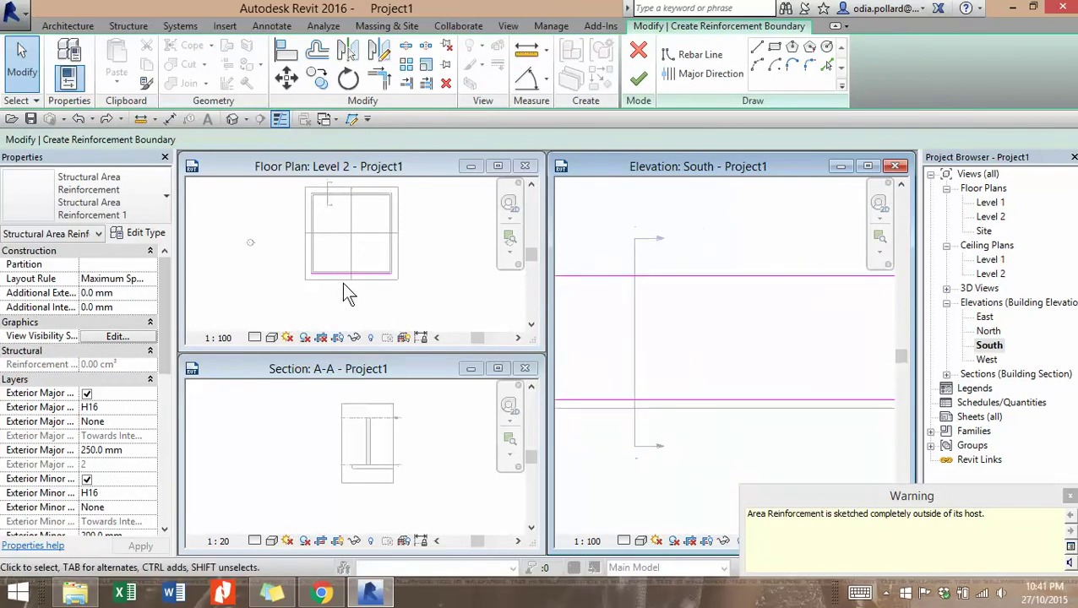
{"action": "left_click", "coordinate": [327, 263]}
{"action": "scroll", "coordinate": [329, 271], "scroll_direction": "up", "scroll_amount": 3}
{"action": "scroll", "coordinate": [353, 293], "scroll_direction": "down", "scroll_amount": 5}
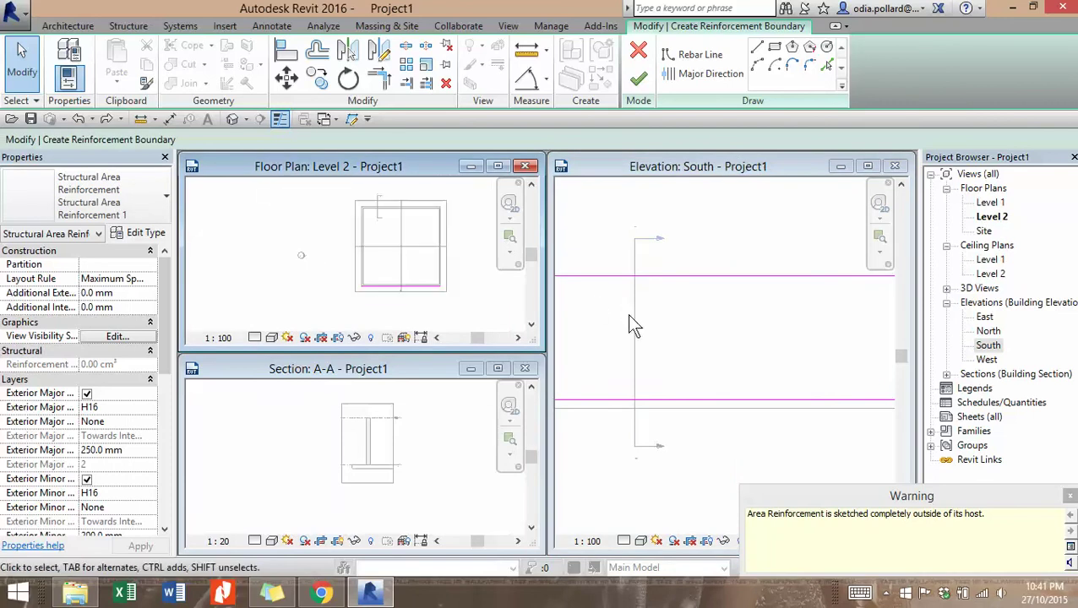
{"action": "scroll", "coordinate": [719, 345], "scroll_direction": "down", "scroll_amount": 3}
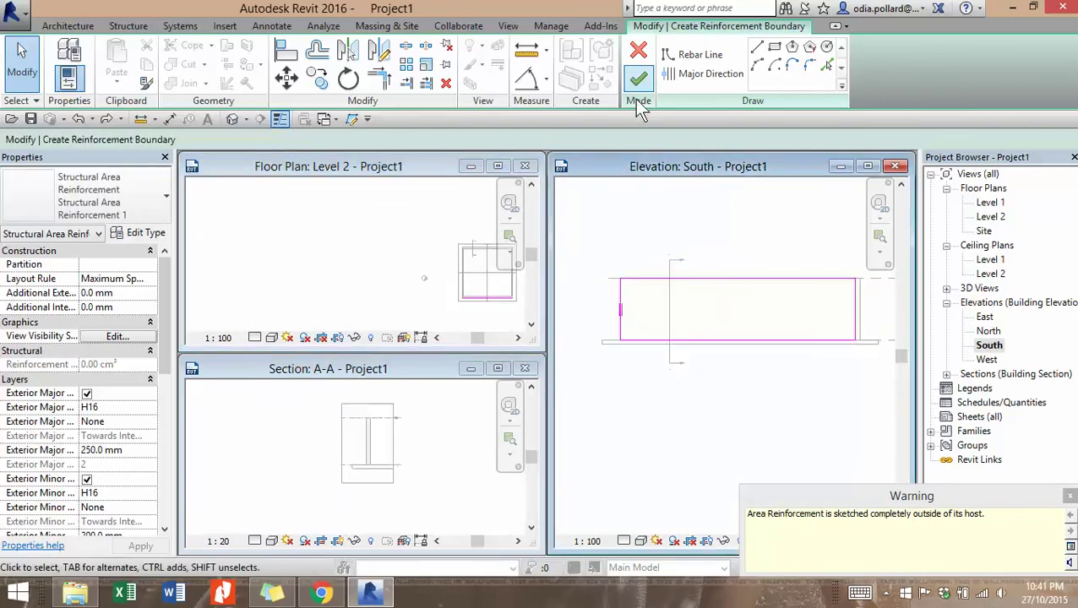
Step: Select the whole chain of four reinforcement boundary lines in the South elevation
{"action": "key", "text": "Tab"}
{"action": "left_click", "coordinate": [714, 283]}
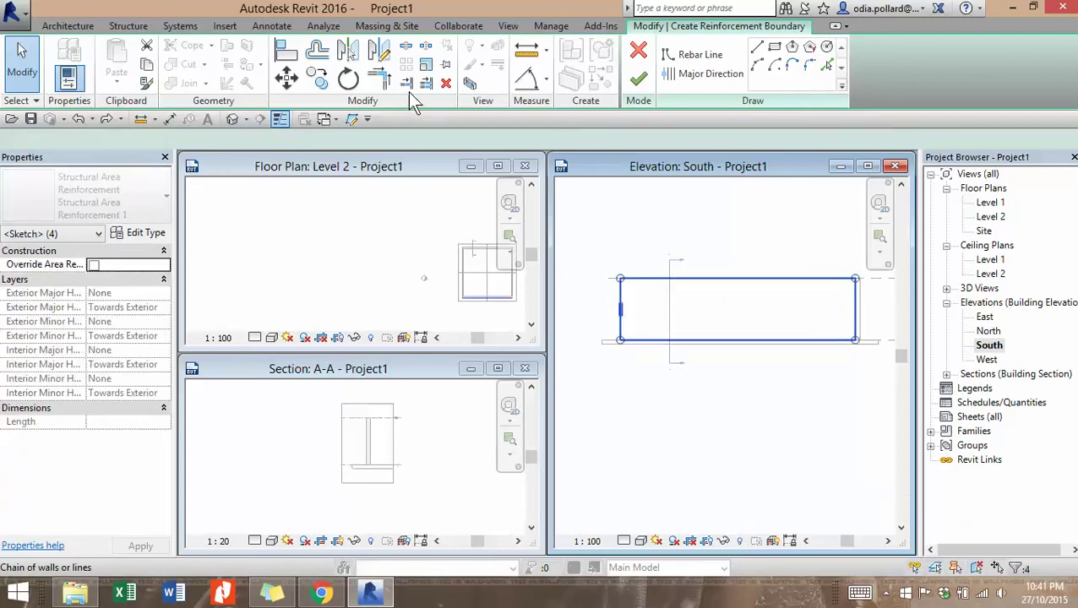
Step: Replace the deleted reinforcement boundary with a rectangle from the wall's upper inner corner to its diagonally opposite base corner, 4000 mm high
{"action": "left_click", "coordinate": [446, 84]}
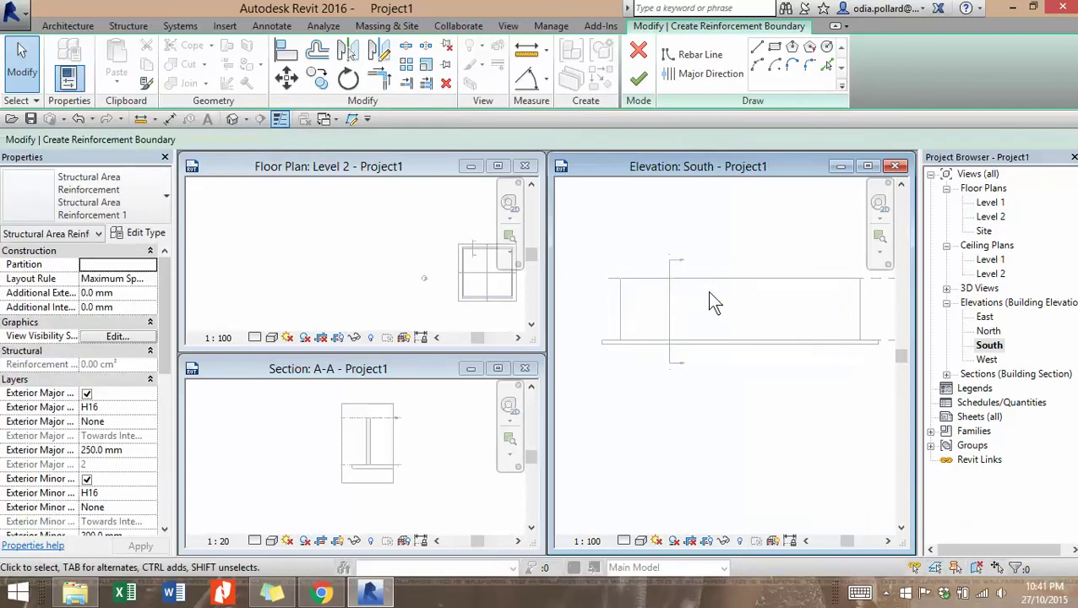
{"action": "left_click", "coordinate": [775, 47]}
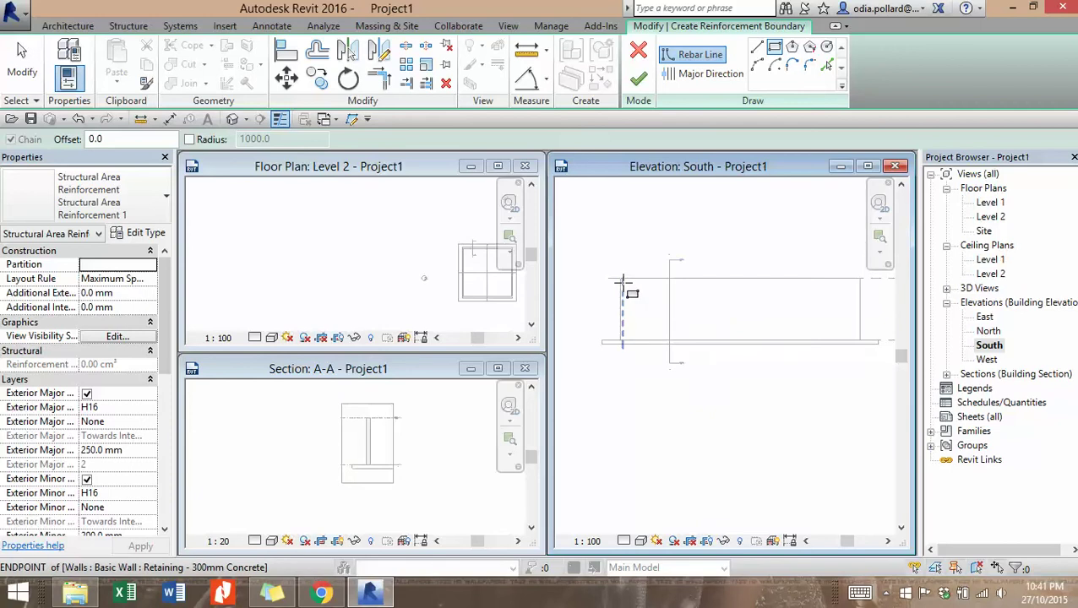
{"action": "scroll", "coordinate": [642, 289], "scroll_direction": "up", "scroll_amount": 2}
{"action": "scroll", "coordinate": [634, 284], "scroll_direction": "up", "scroll_amount": 3}
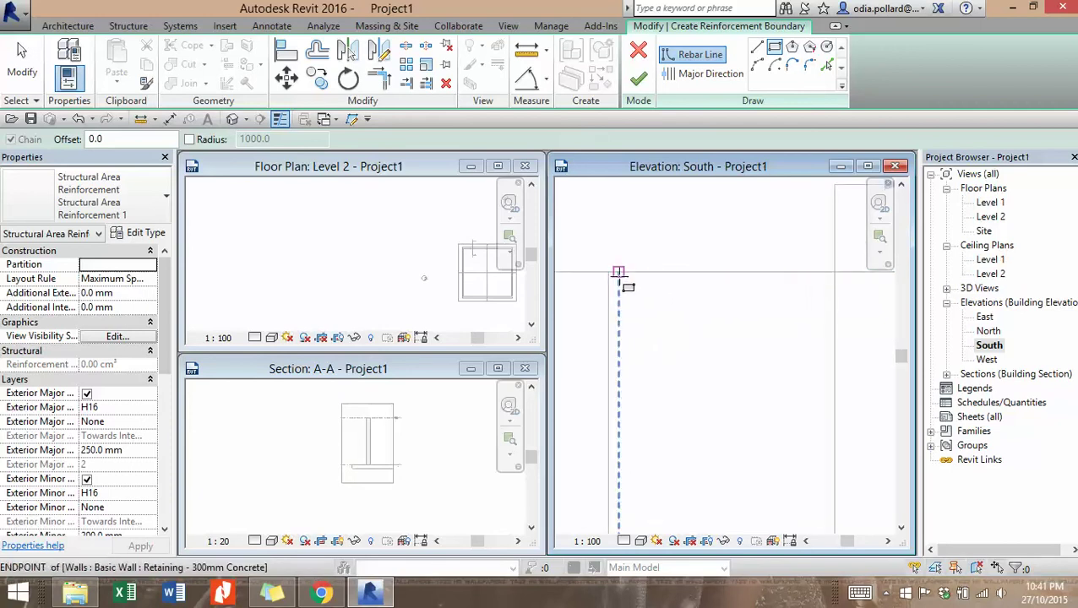
{"action": "left_click", "coordinate": [618, 272]}
{"action": "scroll", "coordinate": [712, 358], "scroll_direction": "down", "scroll_amount": 3}
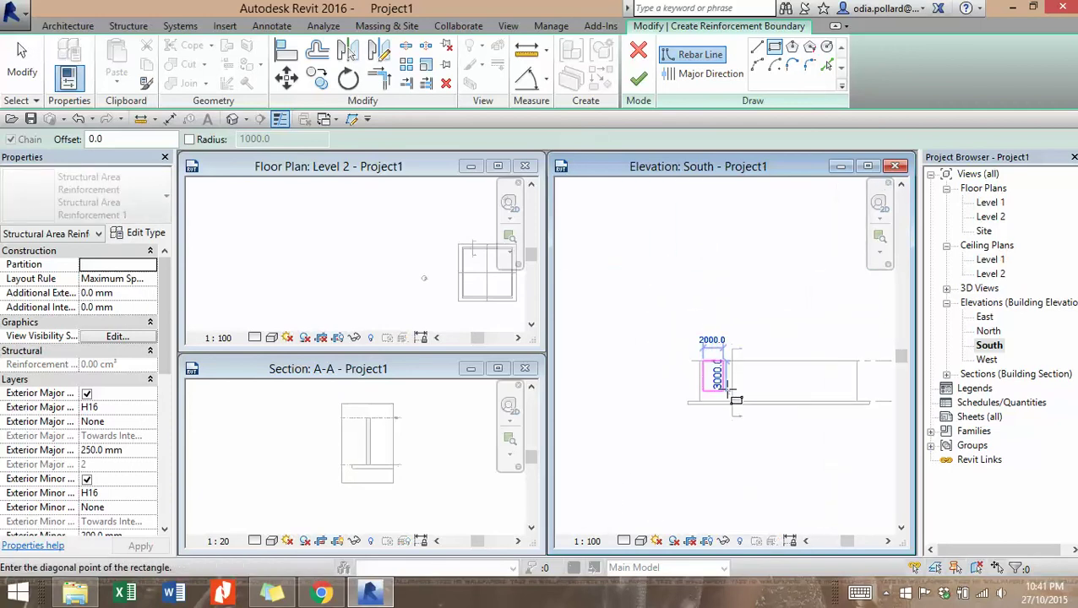
{"action": "middle_click_drag", "start_coordinate": [729, 440], "coordinate": [590, 352]}
{"action": "scroll", "coordinate": [762, 363], "scroll_direction": "up", "scroll_amount": 6}
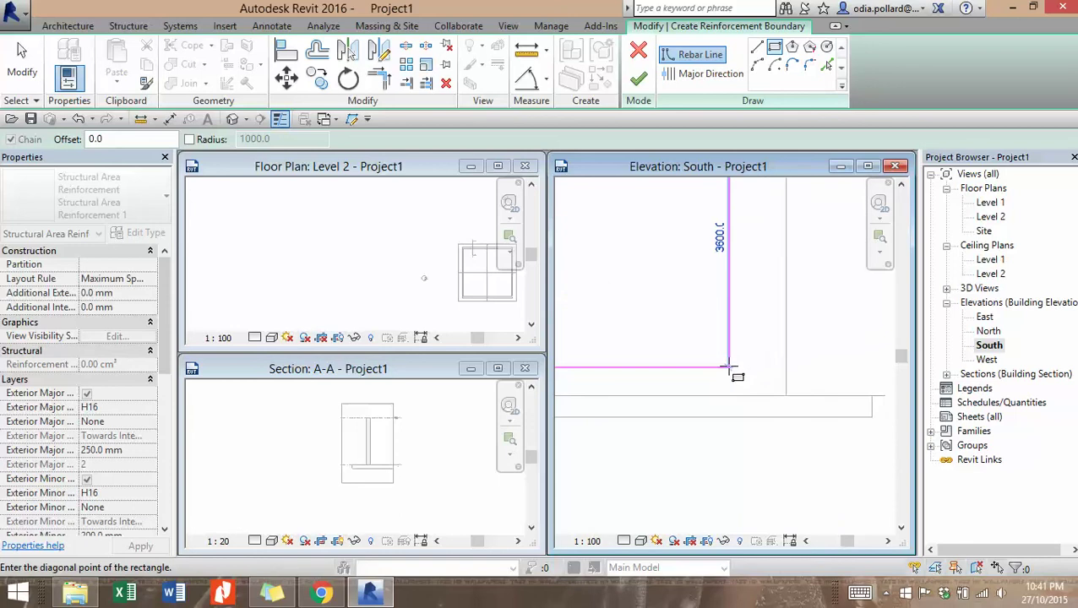
{"action": "left_click", "coordinate": [762, 394]}
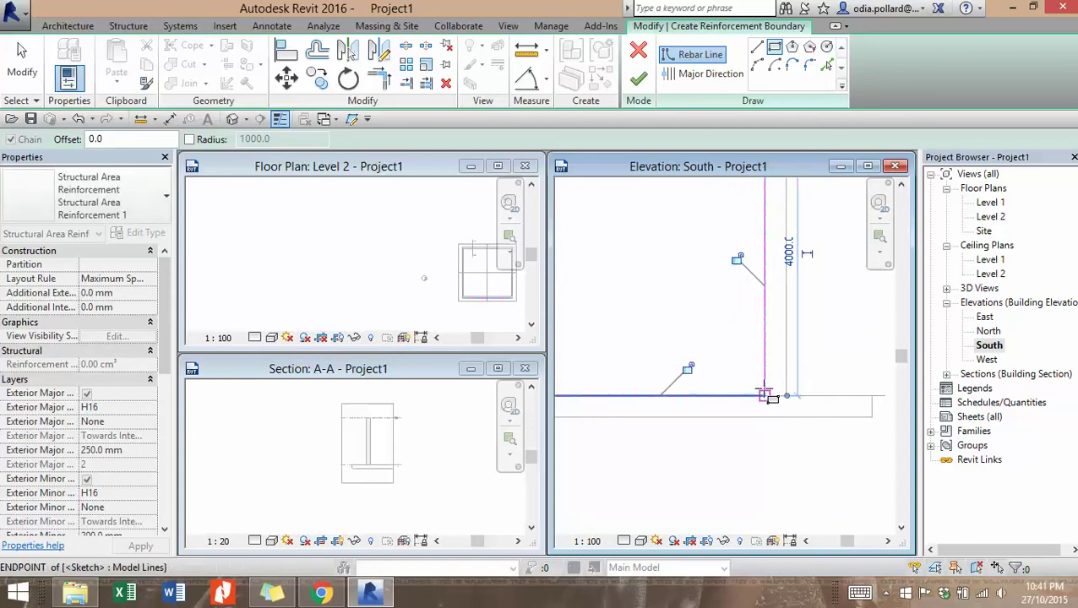
{"action": "scroll", "coordinate": [811, 363], "scroll_direction": "down", "scroll_amount": 3}
{"action": "middle_click_drag", "start_coordinate": [811, 363], "coordinate": [689, 321]}
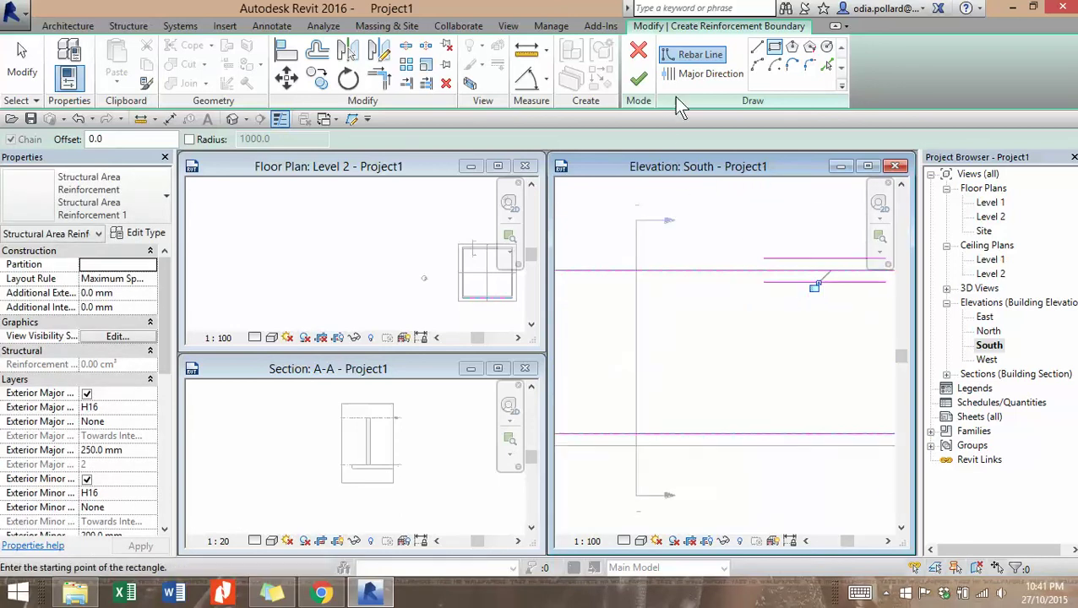
Step: Set the major bar direction along the boundary's vertical end edge and finish the area reinforcement sketch
{"action": "left_click", "coordinate": [704, 74]}
{"action": "scroll", "coordinate": [621, 379], "scroll_direction": "down", "scroll_amount": 2}
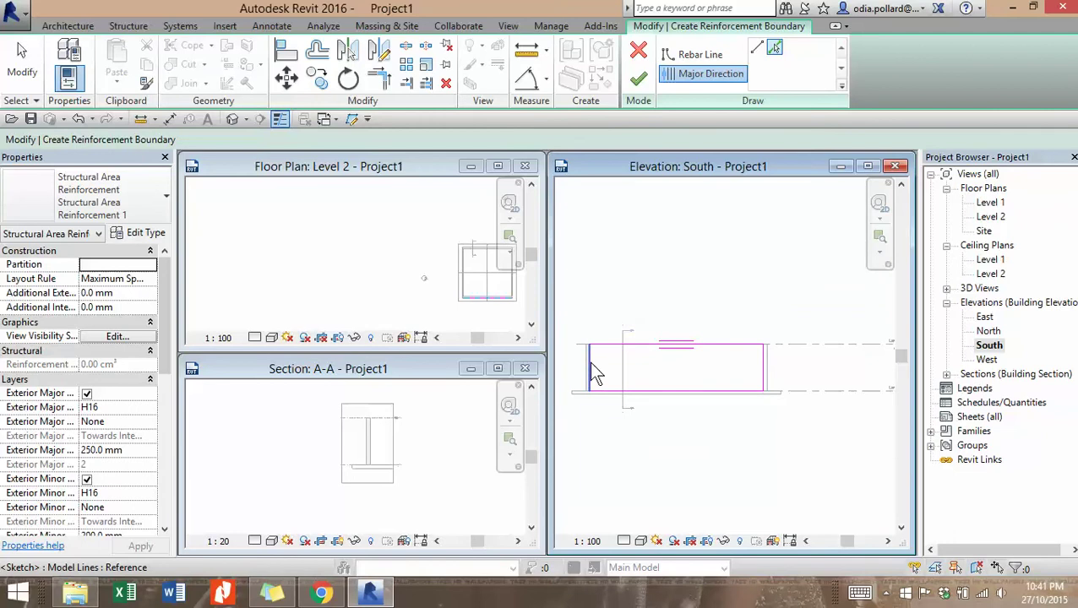
{"action": "scroll", "coordinate": [679, 368], "scroll_direction": "up", "scroll_amount": 3}
{"action": "mouse_move", "coordinate": [680, 373]}
{"action": "middle_mouse_down"}
{"action": "mouse_move", "coordinate": [762, 351]}
{"action": "mouse_move", "coordinate": [707, 358]}
{"action": "mouse_move", "coordinate": [709, 414]}
{"action": "mouse_move", "coordinate": [698, 385]}
{"action": "middle_mouse_up"}
{"action": "left_click", "coordinate": [638, 78]}
{"action": "scroll", "coordinate": [680, 385], "scroll_direction": "up", "scroll_amount": 2}
{"action": "scroll", "coordinate": [692, 393], "scroll_direction": "down", "scroll_amount": 2}
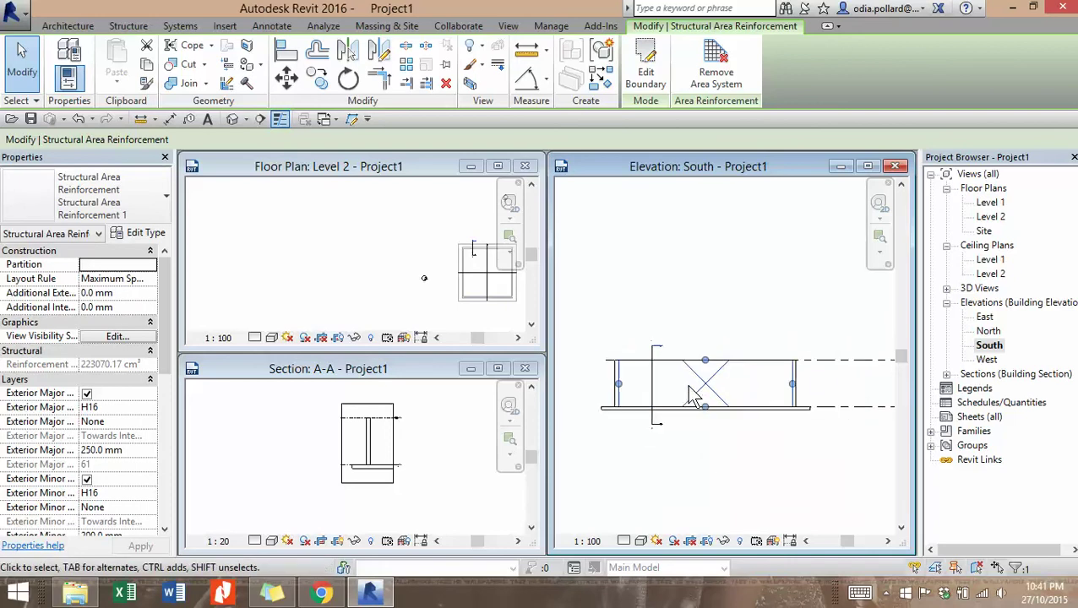
Step: Duplicate the {3D} view without detailing
{"action": "left_click", "coordinate": [946, 289]}
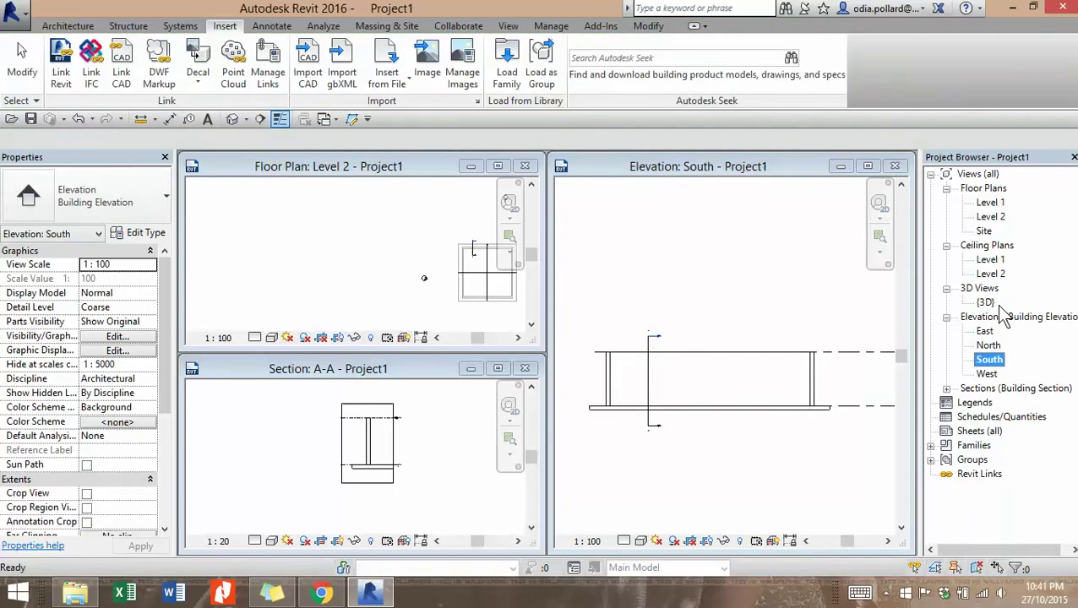
{"action": "left_click", "coordinate": [982, 302]}
{"action": "right_click", "coordinate": [982, 302]}
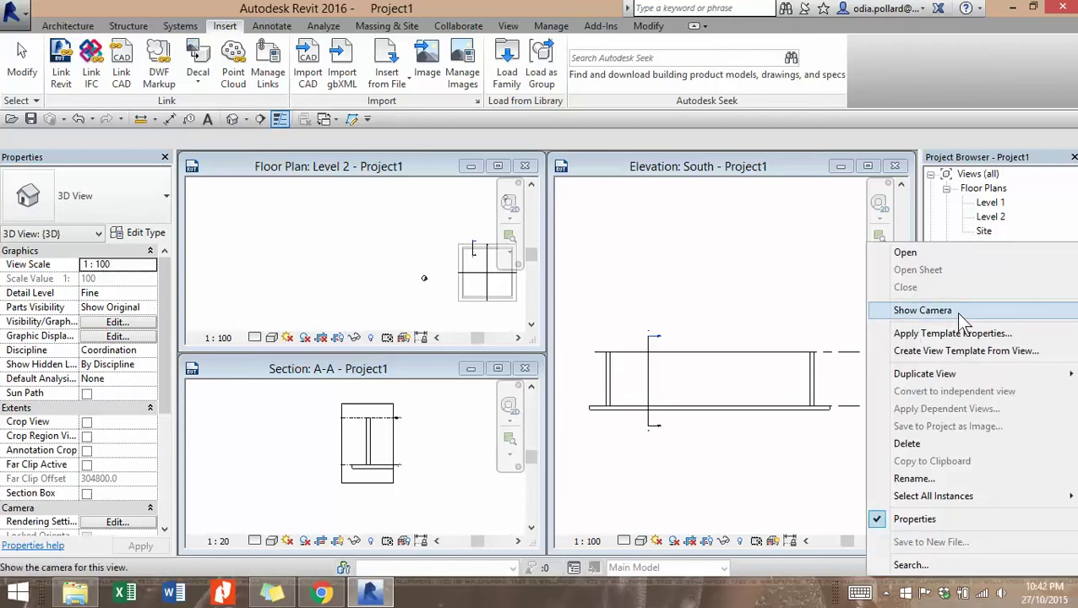
{"action": "mouse_move", "coordinate": [950, 376]}
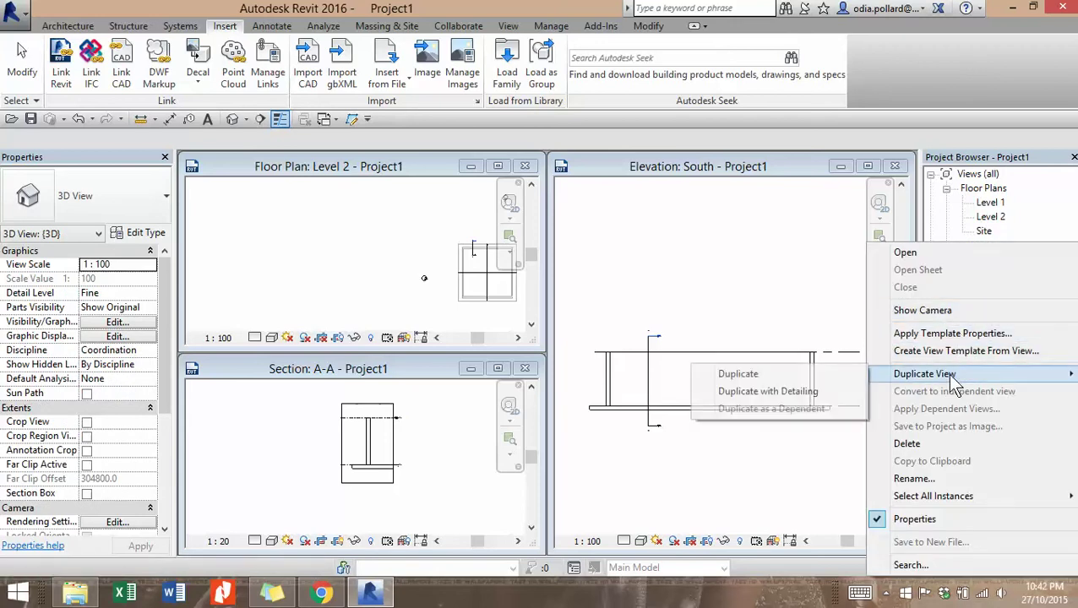
{"action": "left_click", "coordinate": [780, 377]}
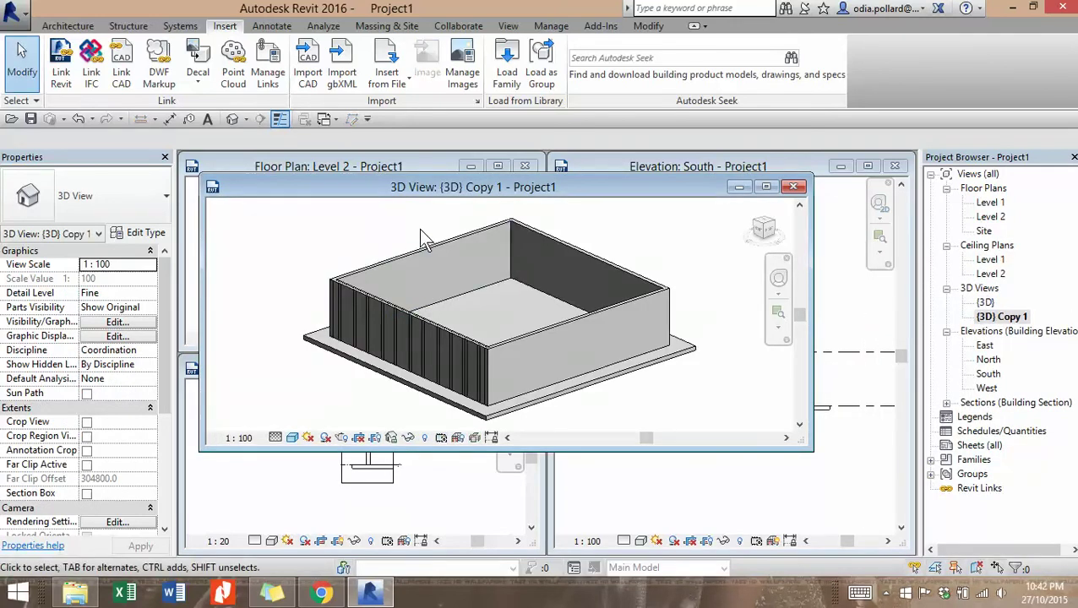
Step: Rename the duplicated 3D view as 3D Rebar View
{"action": "left_click", "coordinate": [999, 319]}
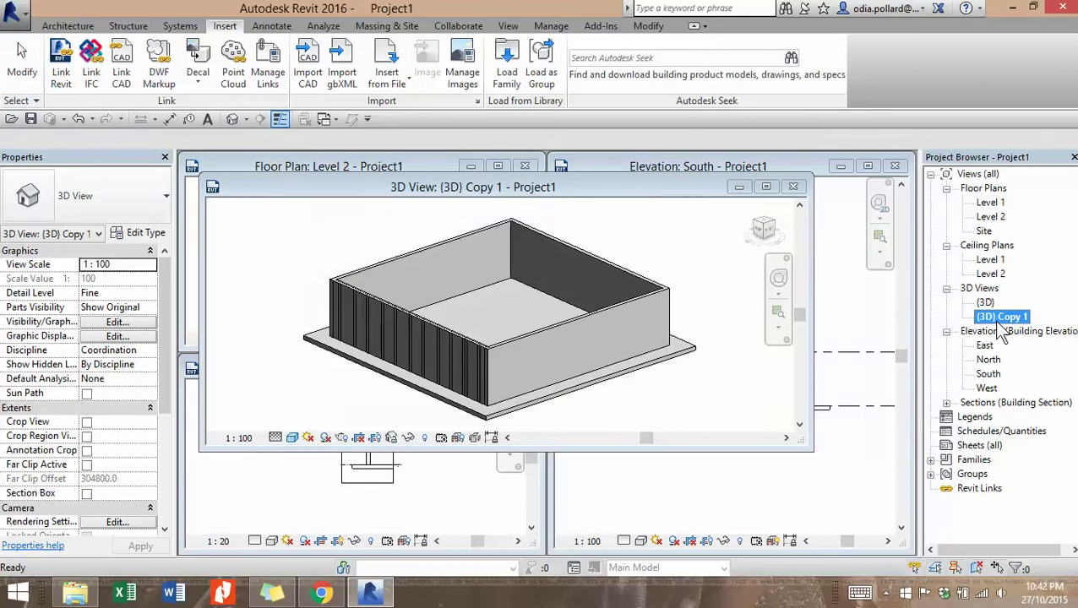
{"action": "left_click", "coordinate": [996, 319]}
{"action": "left_click_drag", "start_coordinate": [906, 234], "coordinate": [870, 237]}
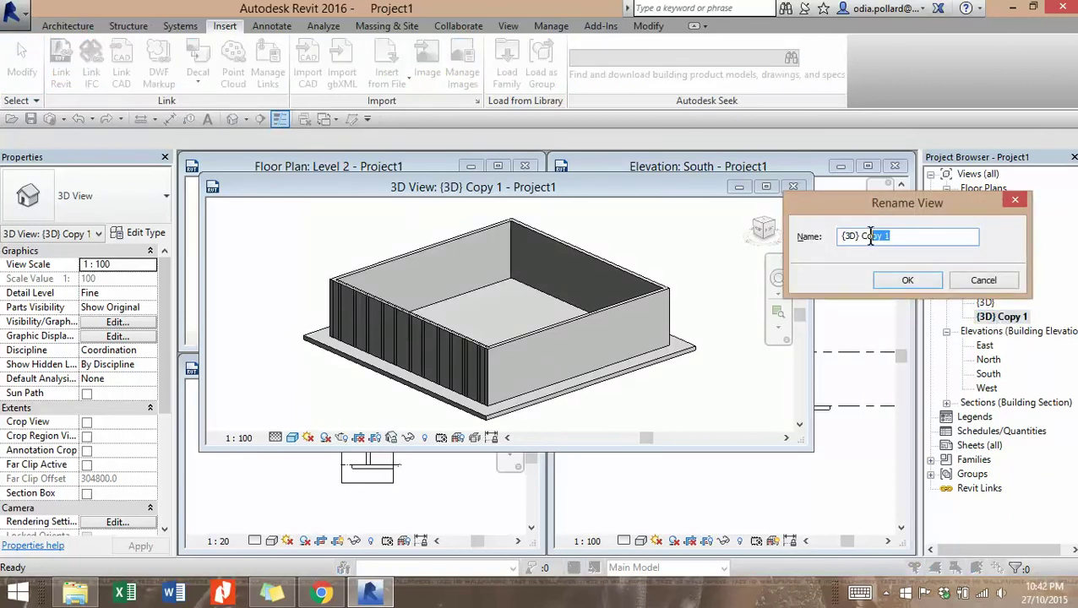
{"action": "type", "text": "3D Rebar View"}
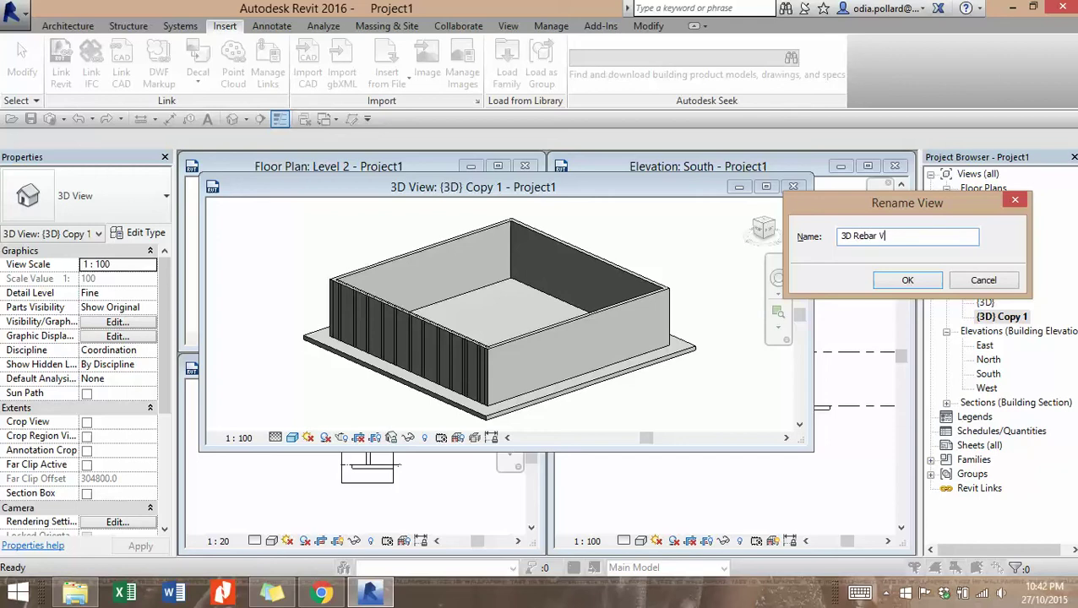
{"action": "left_click", "coordinate": [906, 280]}
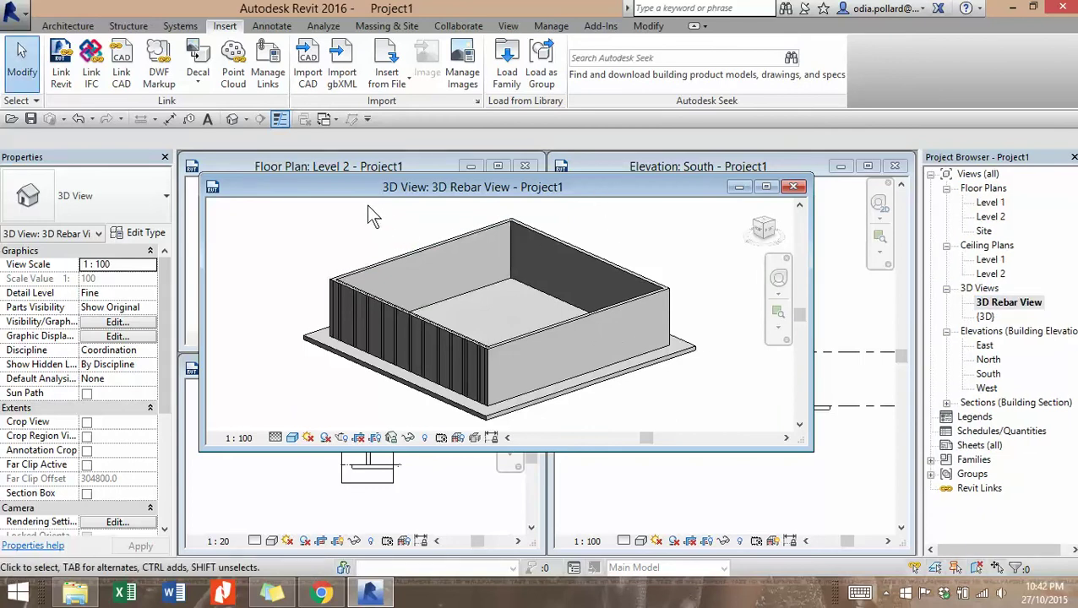
Step: Select the whole model and filter the selection to floors and walls, excluding structural area reinforcement and structural rebar
{"action": "left_click_drag", "start_coordinate": [303, 226], "coordinate": [706, 406]}
{"action": "left_click_drag", "start_coordinate": [378, 359], "coordinate": [267, 264]}
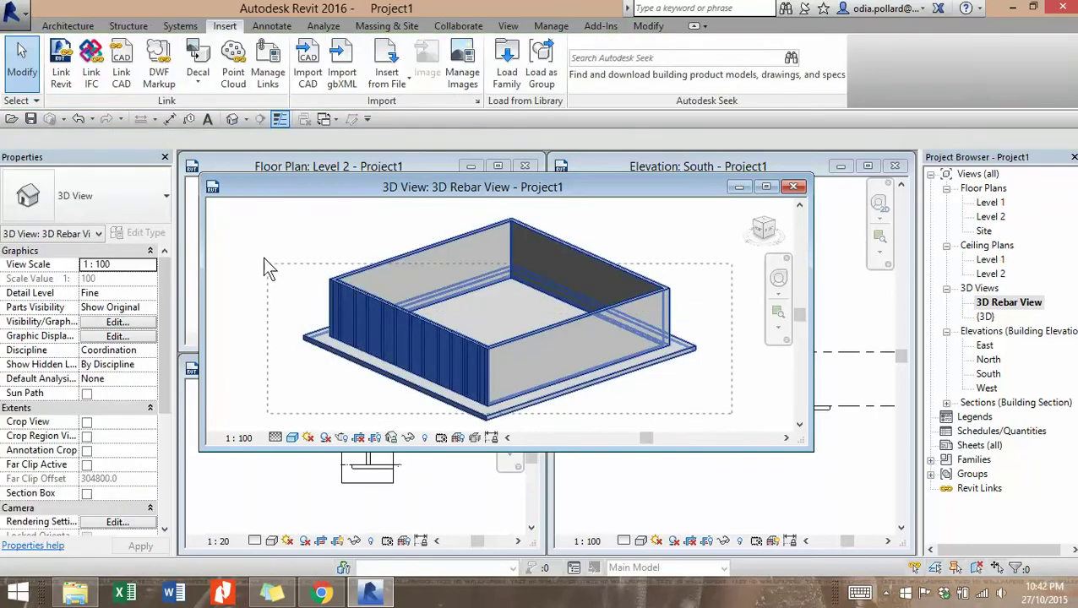
{"action": "left_click_drag", "start_coordinate": [249, 221], "coordinate": [248, 221]}
{"action": "left_click", "coordinate": [637, 55]}
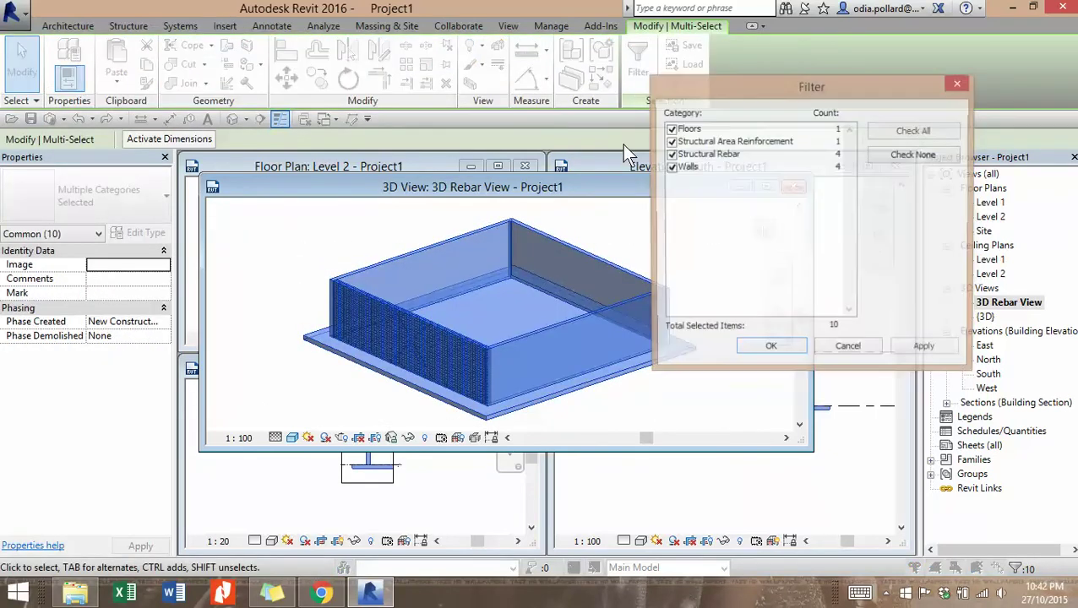
{"action": "left_click", "coordinate": [670, 154]}
{"action": "left_click", "coordinate": [669, 141]}
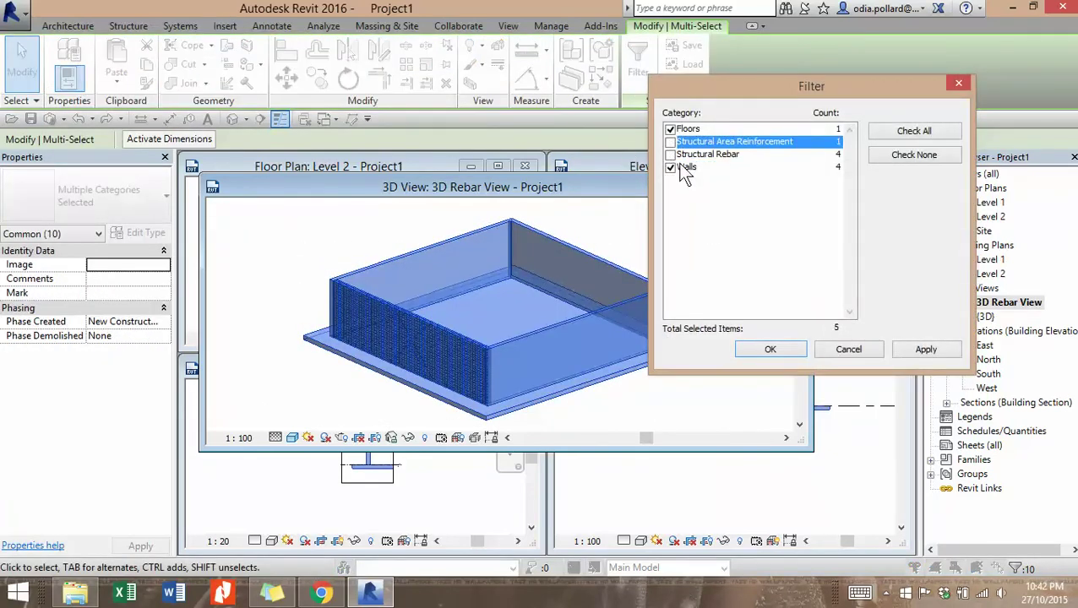
{"action": "left_click", "coordinate": [769, 349]}
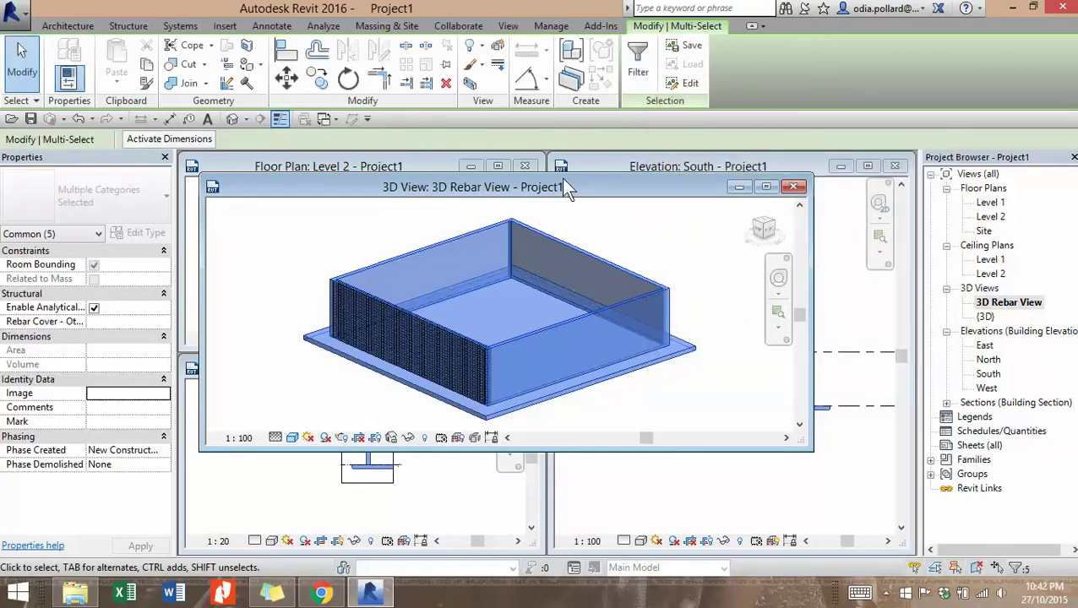
Step: Override the selected floor and wall categories in this view with halftone and increased surface transparency
{"action": "left_click", "coordinate": [473, 69]}
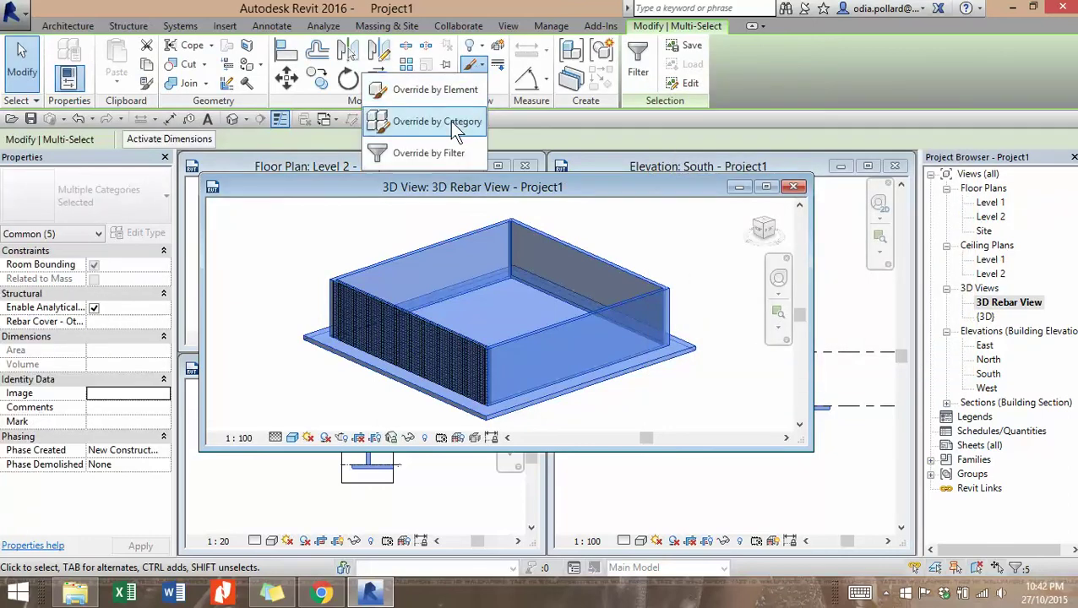
{"action": "left_click", "coordinate": [444, 124]}
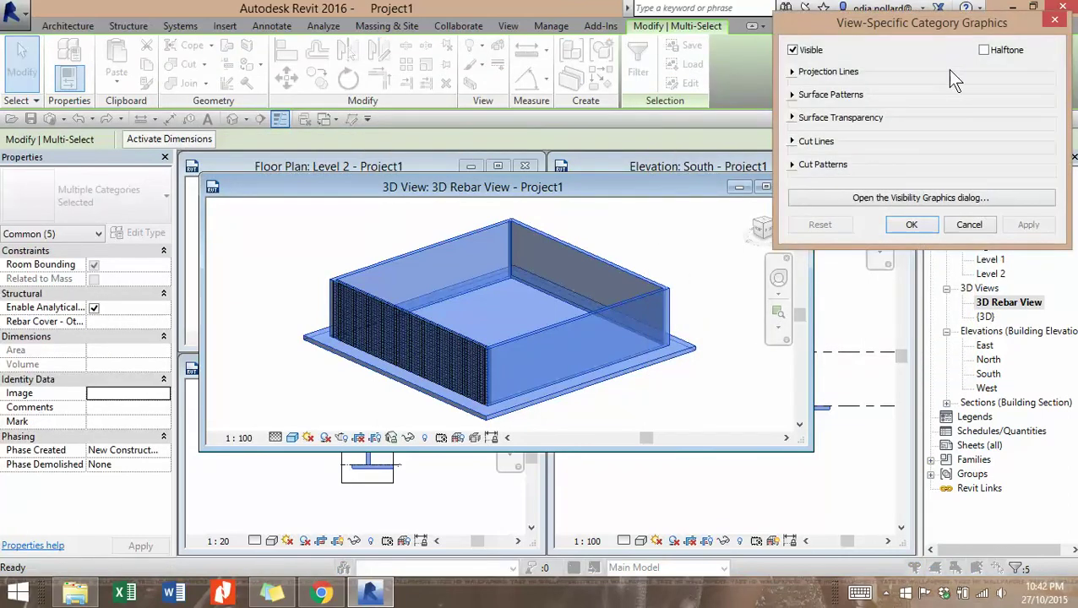
{"action": "left_click", "coordinate": [794, 118]}
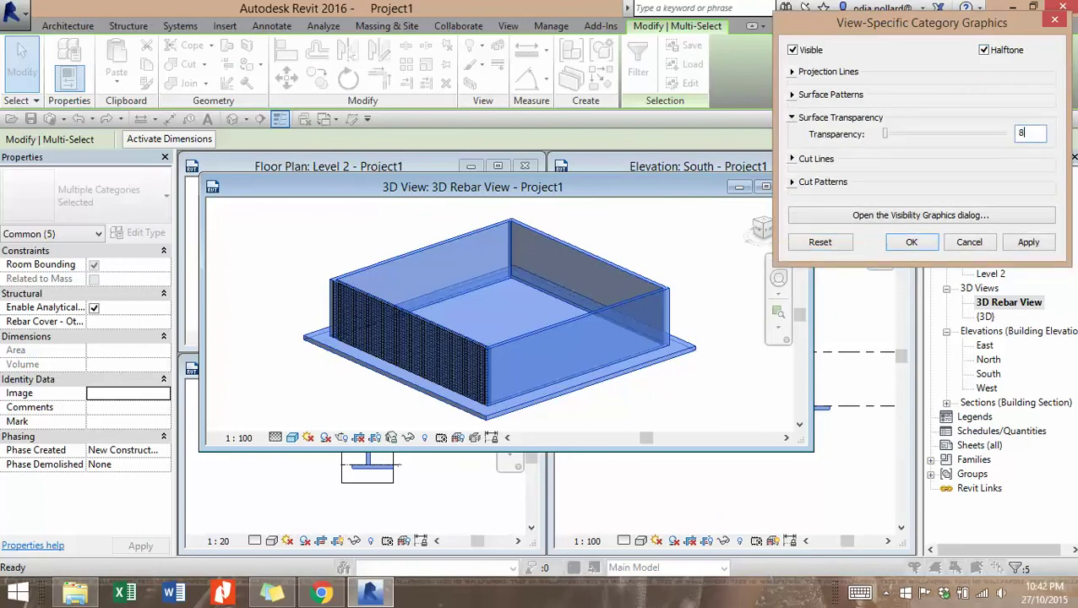
{"action": "left_click", "coordinate": [911, 241]}
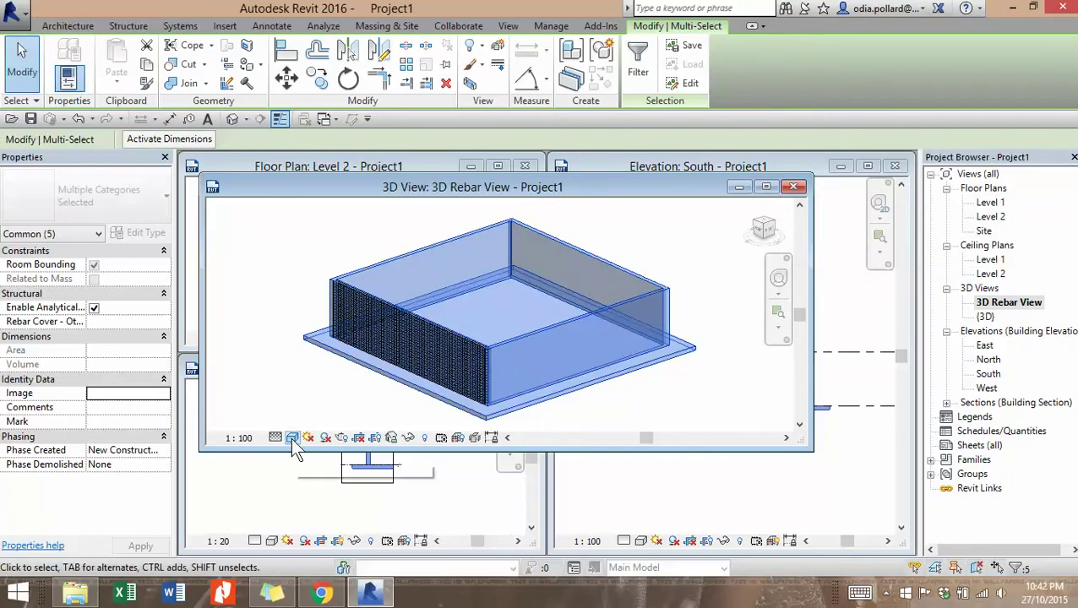
{"action": "left_click", "coordinate": [642, 384]}
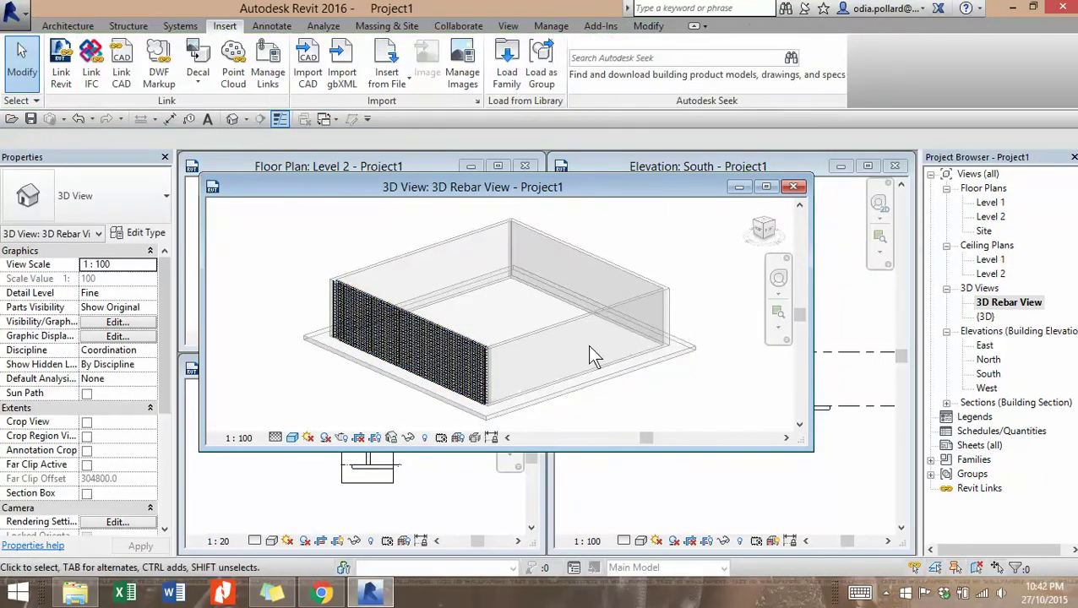
Step: Examine the spacing and end position of the rebar mesh inside the reinforced wall in the 3D Rebar View
{"action": "scroll", "coordinate": [349, 365], "scroll_direction": "up", "scroll_amount": 5}
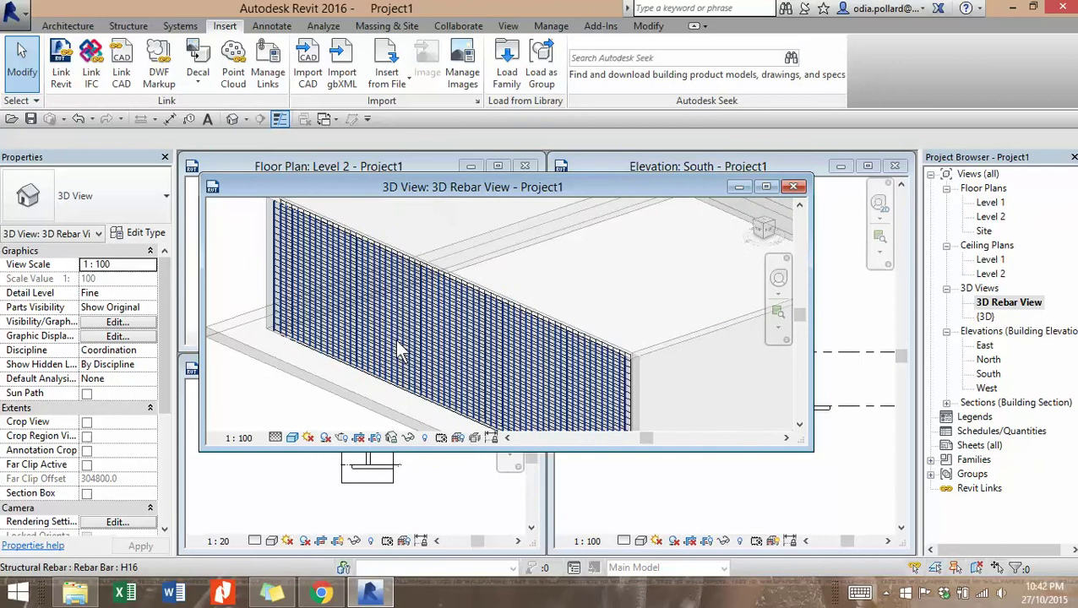
{"action": "middle_click_drag", "start_coordinate": [418, 339], "coordinate": [371, 265]}
{"action": "scroll", "coordinate": [600, 340], "scroll_direction": "up", "scroll_amount": 4}
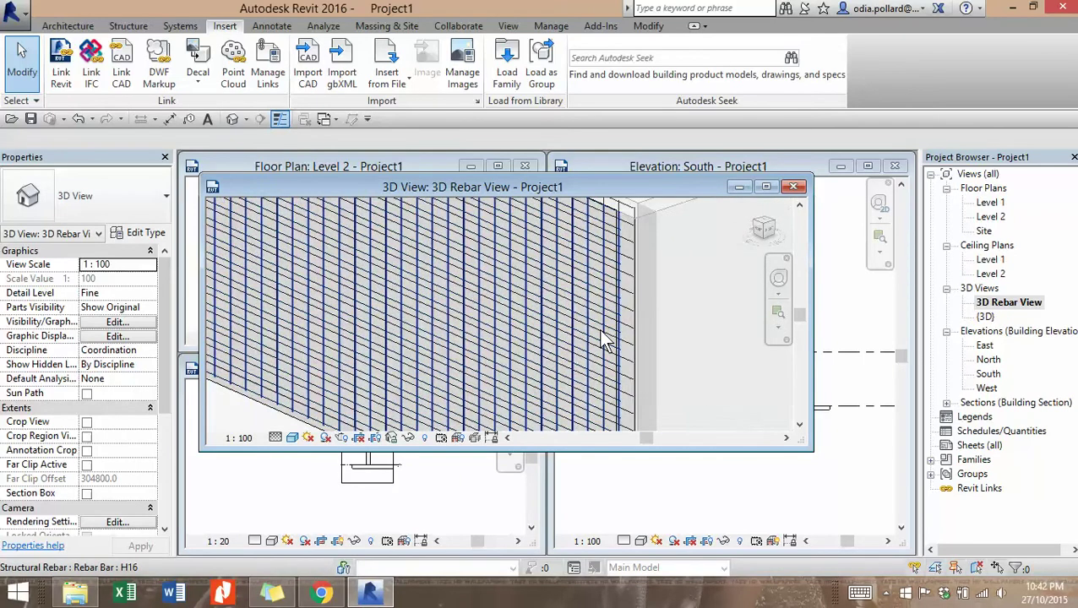
{"action": "scroll", "coordinate": [511, 331], "scroll_direction": "down", "scroll_amount": 6}
{"action": "scroll", "coordinate": [521, 314], "scroll_direction": "up", "scroll_amount": 6}
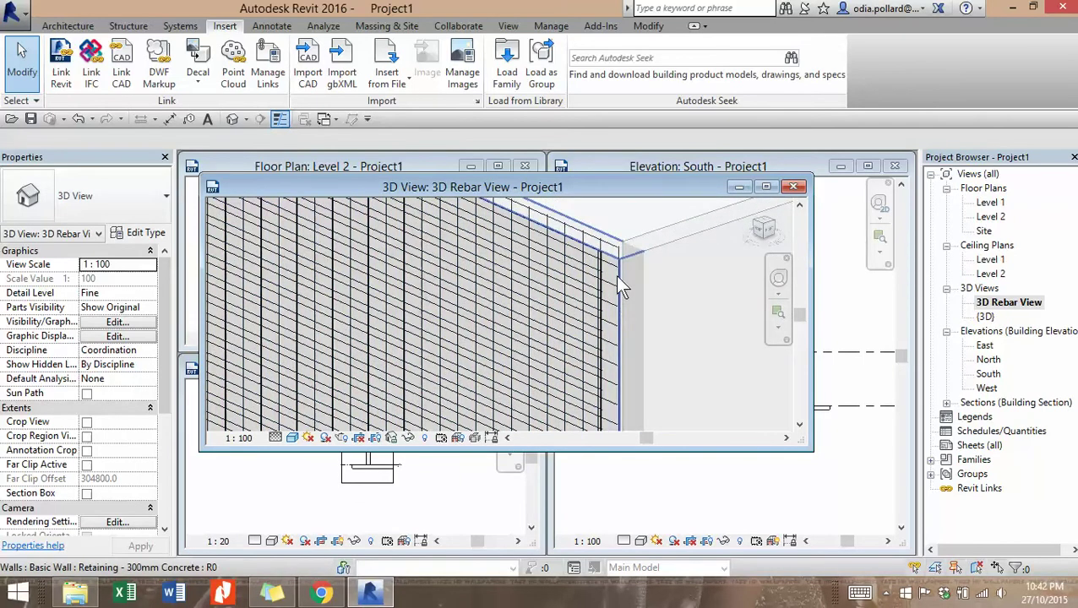
{"action": "scroll", "coordinate": [606, 265], "scroll_direction": "down", "scroll_amount": 4}
{"action": "scroll", "coordinate": [529, 299], "scroll_direction": "up", "scroll_amount": 6}
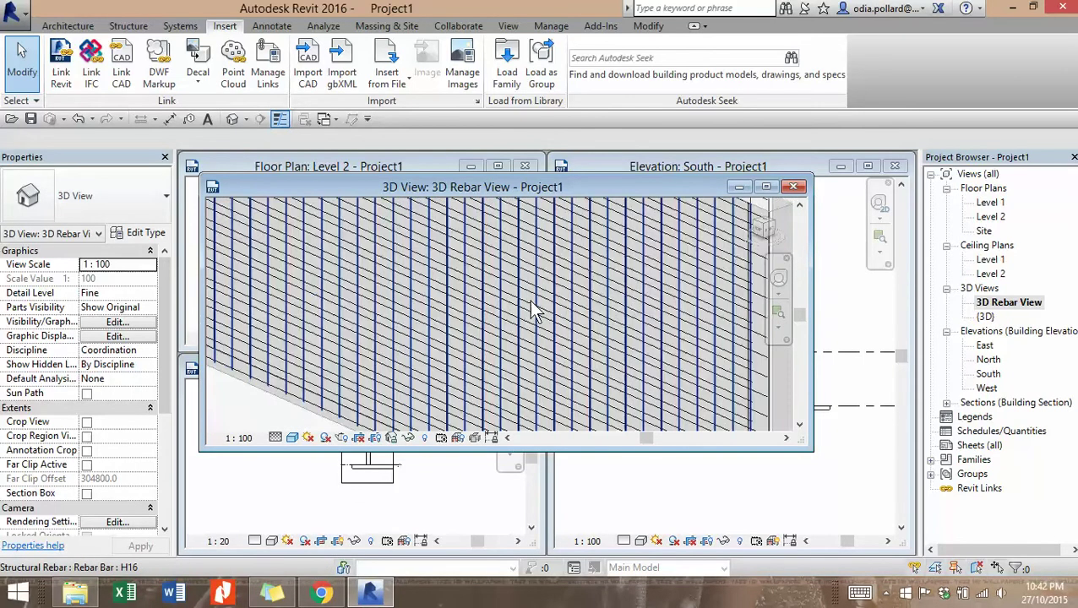
{"action": "scroll", "coordinate": [540, 308], "scroll_direction": "down", "scroll_amount": 5}
{"action": "scroll", "coordinate": [558, 305], "scroll_direction": "up", "scroll_amount": 6}
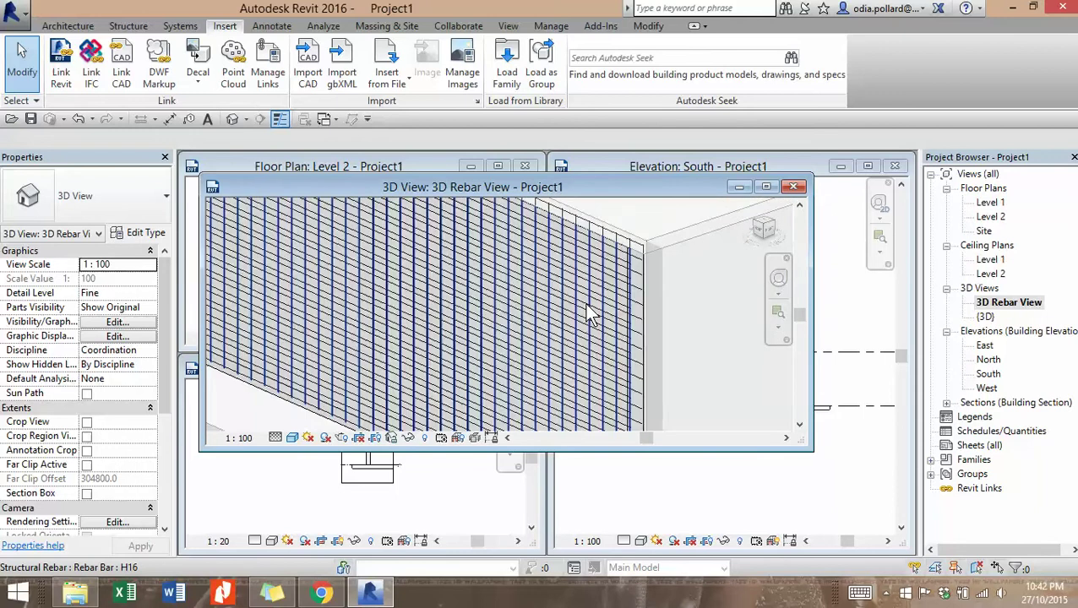
{"action": "scroll", "coordinate": [646, 324], "scroll_direction": "down", "scroll_amount": 10}
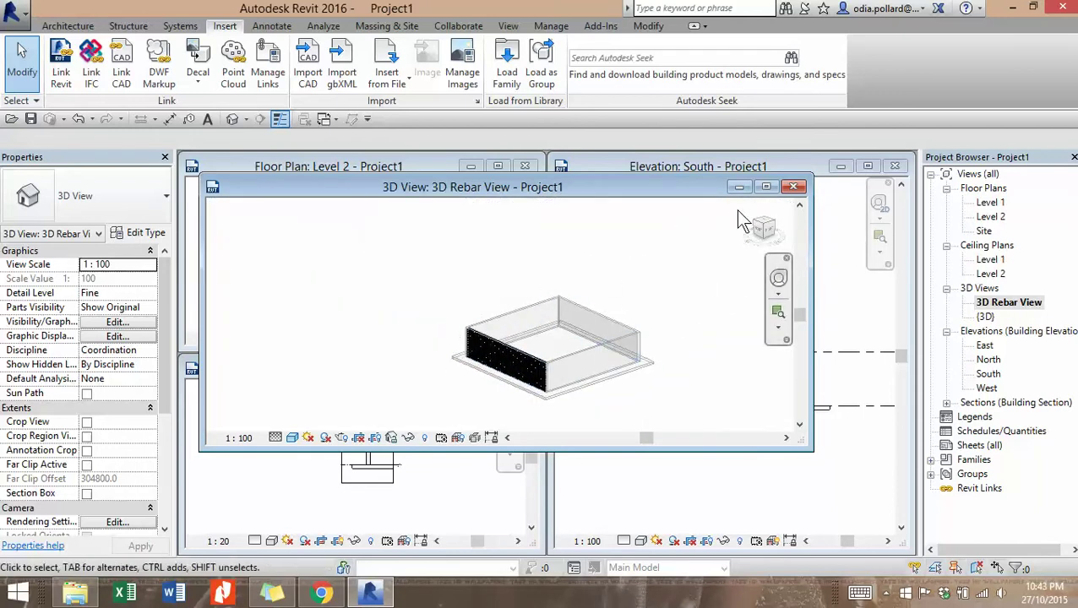
Step: Close the South elevation and open the West elevation from its marker in the Level 2 floor plan
{"action": "left_click_drag", "start_coordinate": [685, 200], "coordinate": [849, 178]}
{"action": "left_click", "coordinate": [895, 166]}
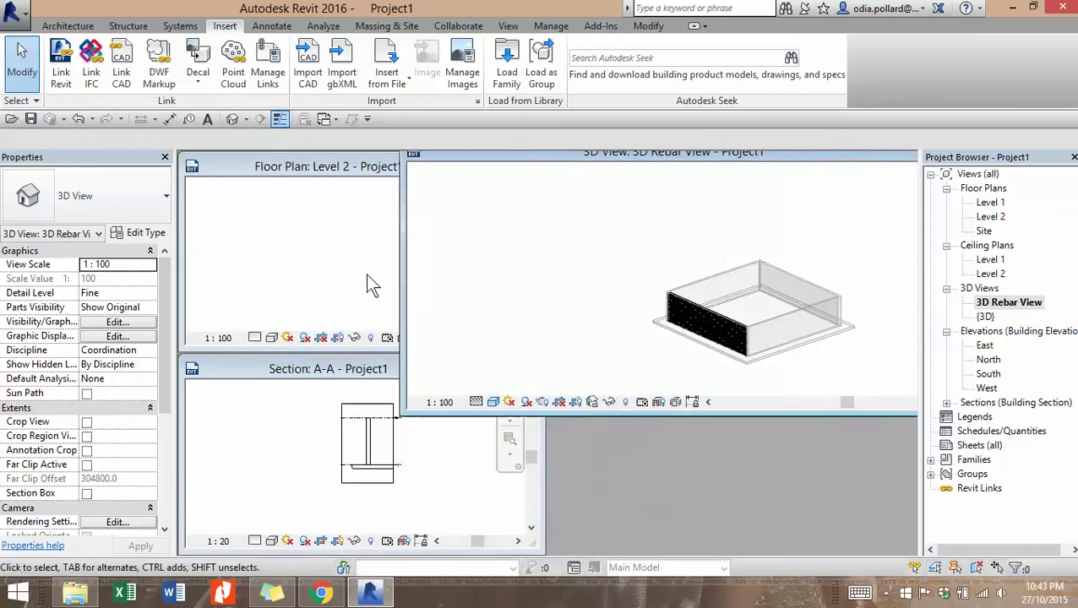
{"action": "left_click", "coordinate": [306, 164]}
{"action": "middle_click_drag", "start_coordinate": [453, 305], "coordinate": [396, 298]}
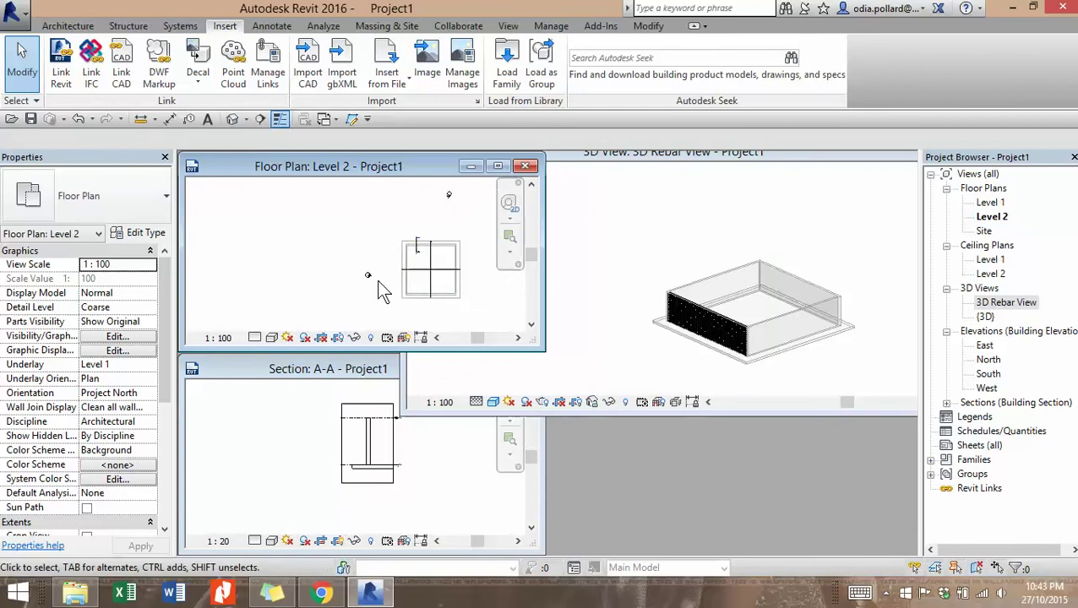
{"action": "scroll", "coordinate": [376, 280], "scroll_direction": "up", "scroll_amount": 3}
{"action": "double_click", "coordinate": [359, 263]}
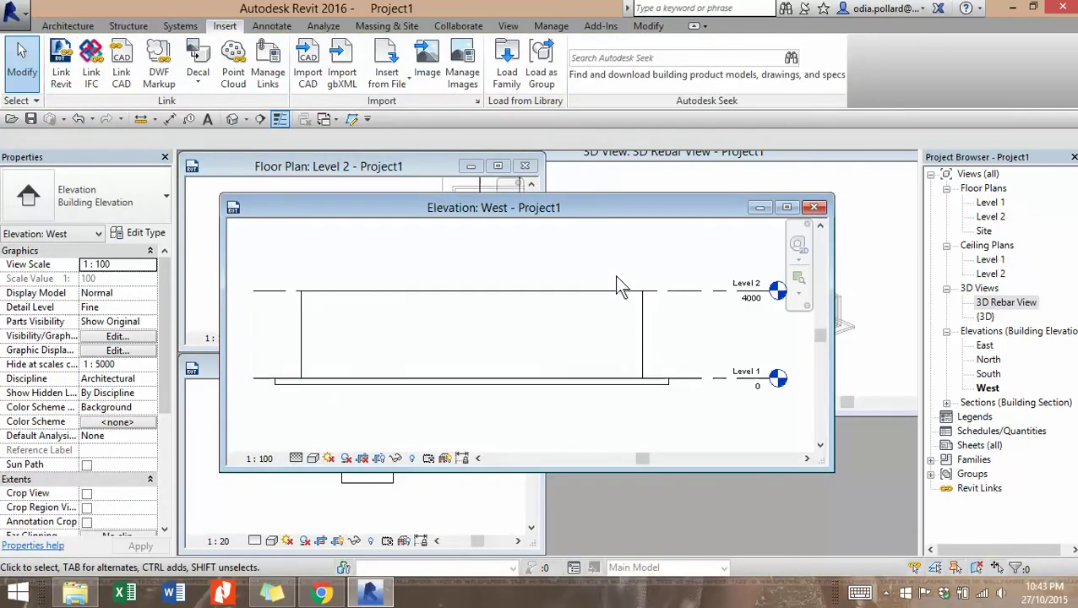
Step: Tile the open views so the West elevation, 3D Rebar View, Level 2 floor plan and Section A-A share the workspace
{"action": "key", "text": "w"}
{"action": "key", "text": "t"}
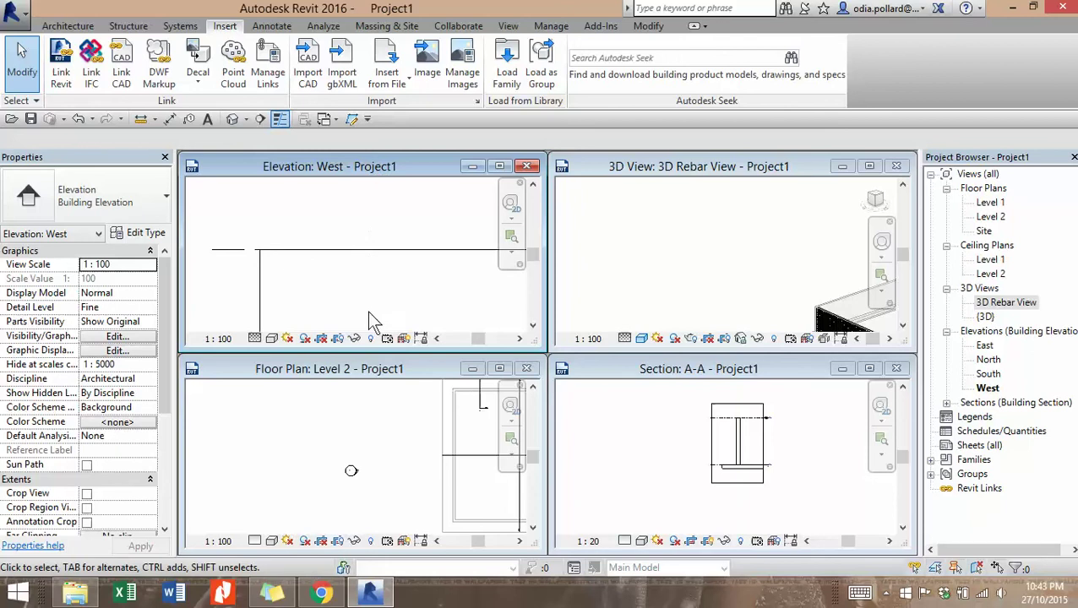
{"action": "middle_click_drag", "start_coordinate": [369, 312], "coordinate": [378, 230]}
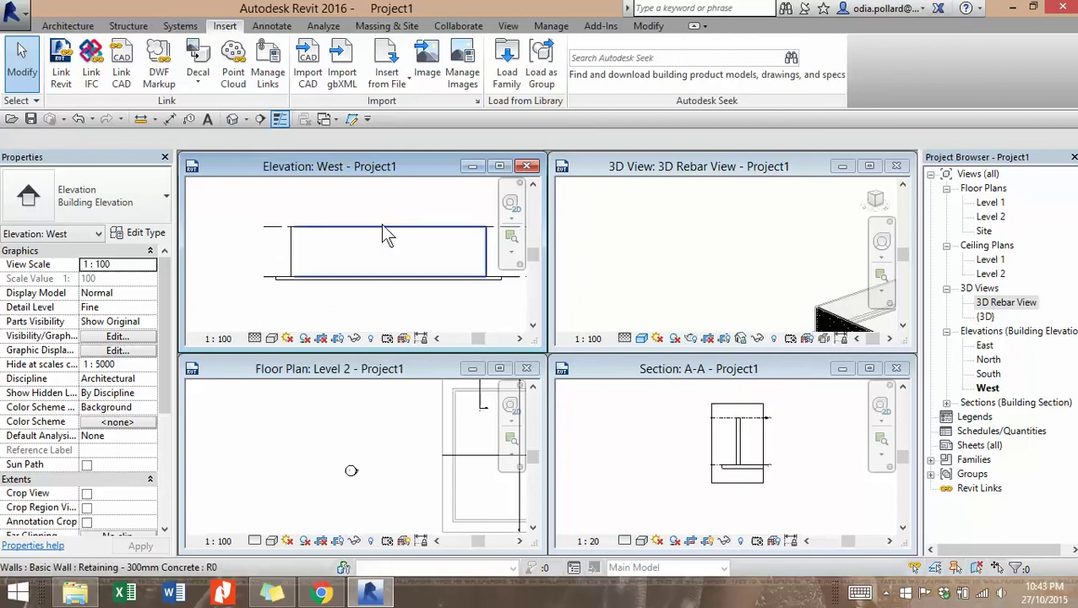
Step: Start area reinforcement on the retaining wall in the West elevation and sketch a rectangular boundary between the wall's opposite corners
{"action": "left_click", "coordinate": [385, 233]}
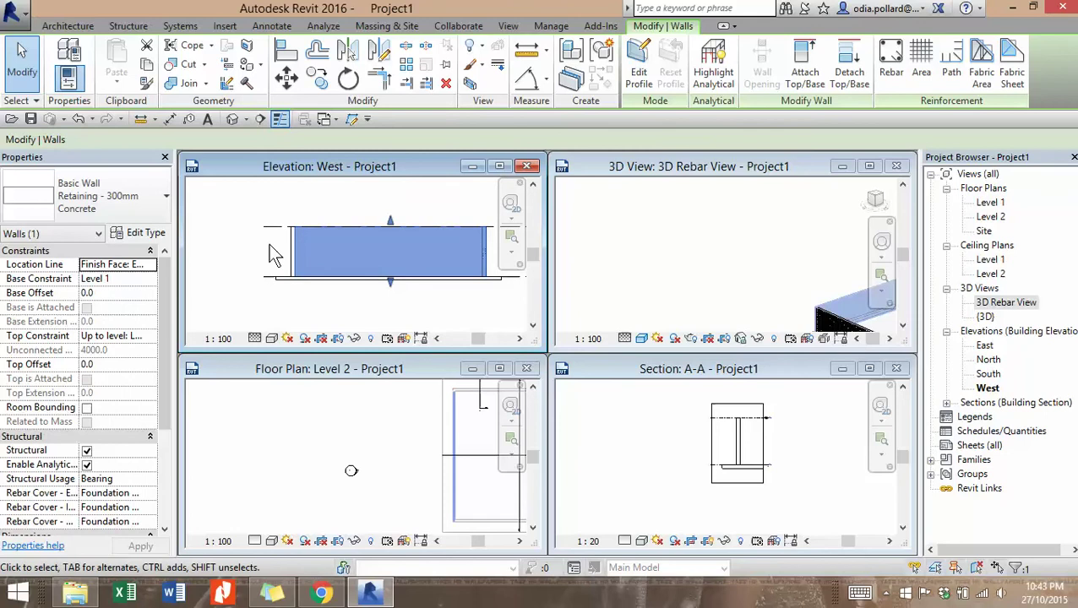
{"action": "left_click", "coordinate": [925, 64]}
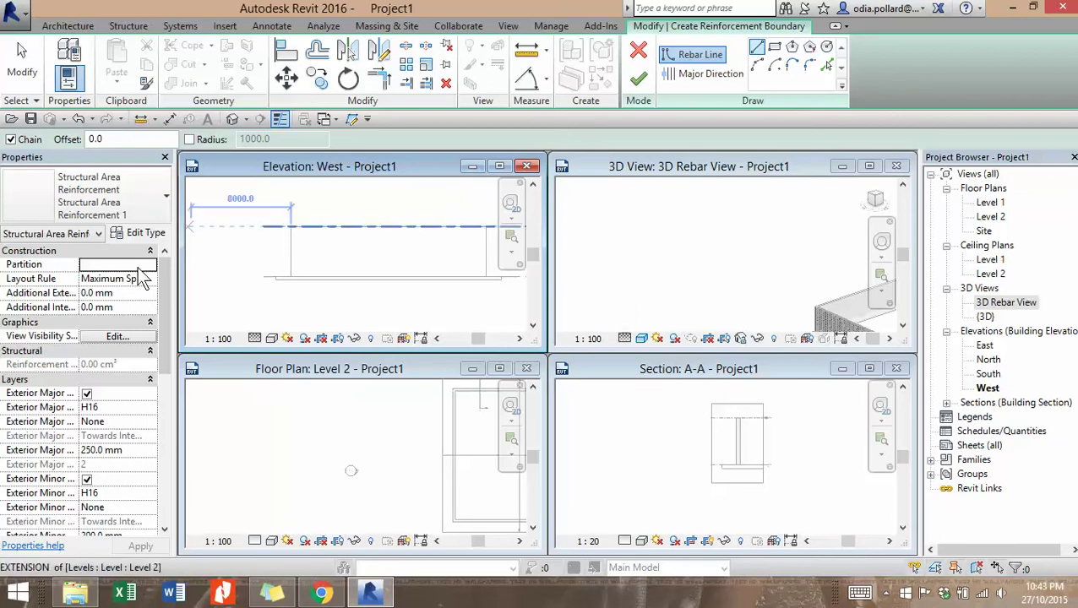
{"action": "left_click", "coordinate": [774, 49]}
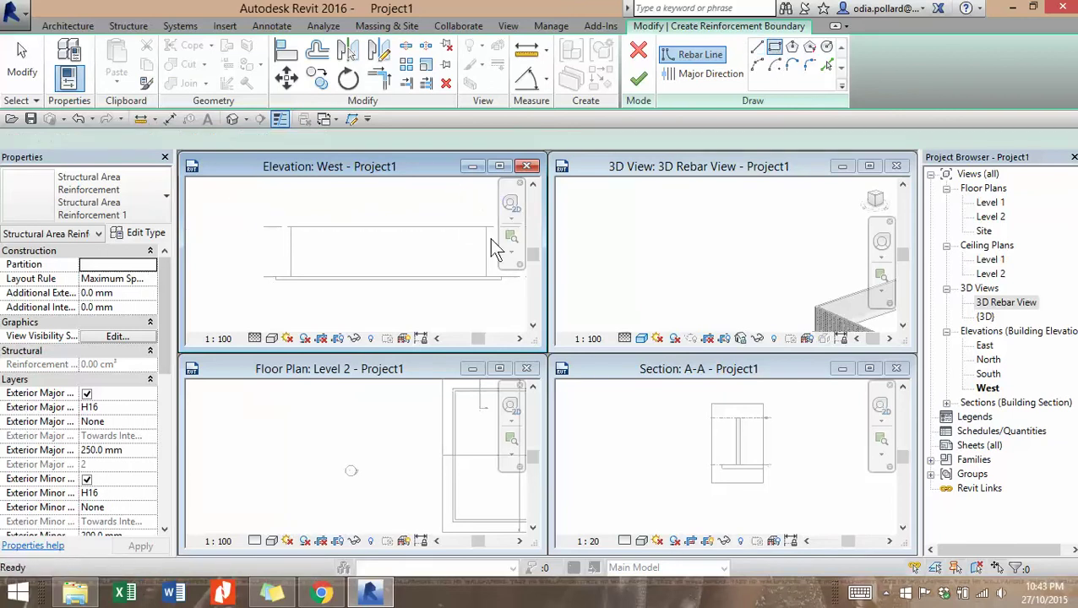
{"action": "scroll", "coordinate": [490, 230], "scroll_direction": "up", "scroll_amount": 2}
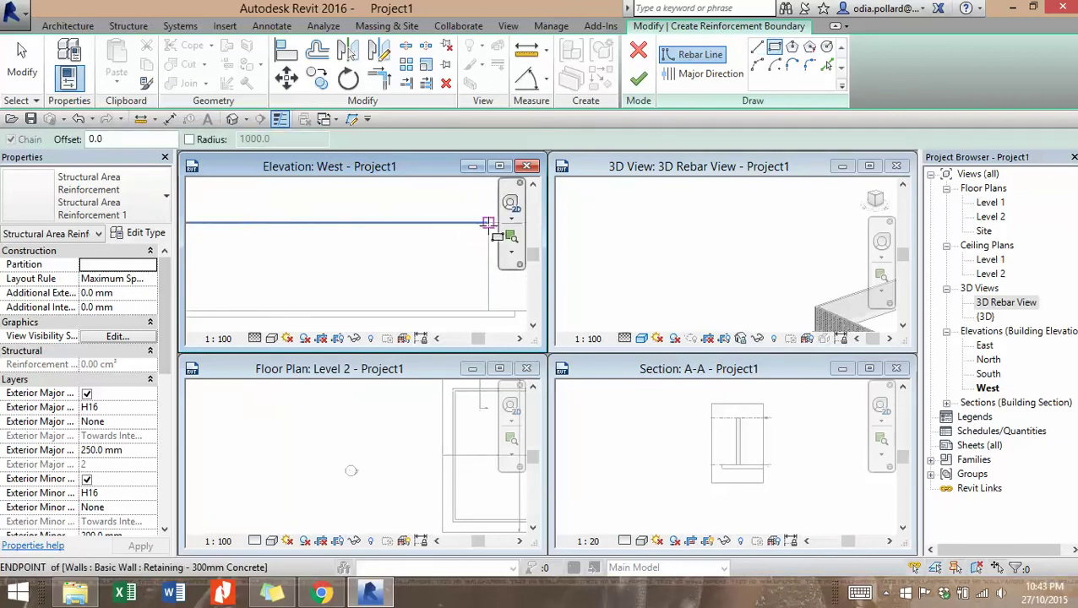
{"action": "left_click", "coordinate": [488, 224]}
{"action": "scroll", "coordinate": [264, 266], "scroll_direction": "down", "scroll_amount": 3}
{"action": "middle_click_drag", "start_coordinate": [259, 268], "coordinate": [286, 273]}
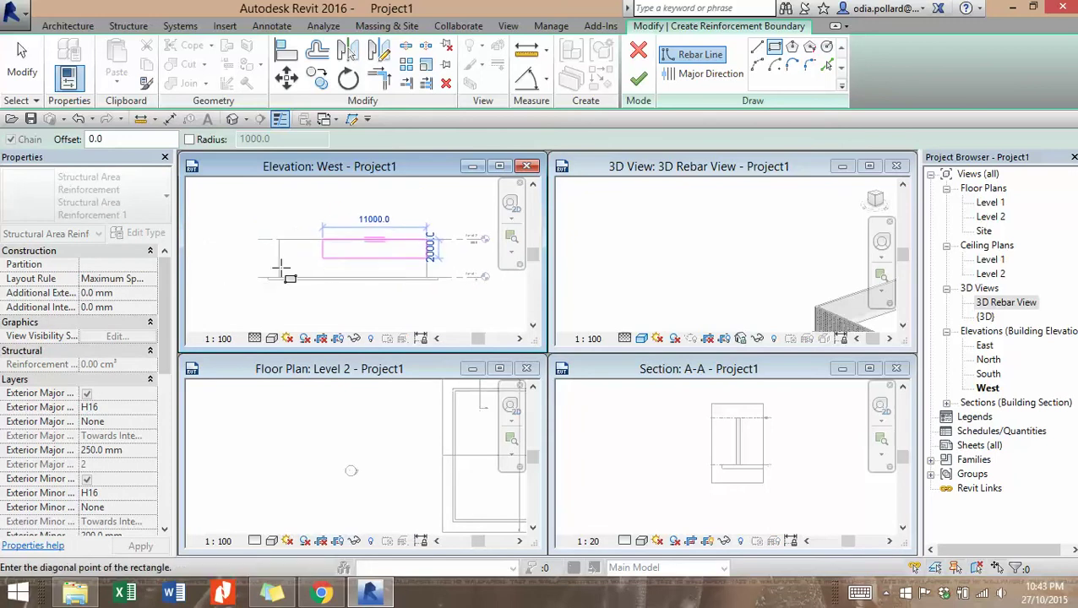
{"action": "scroll", "coordinate": [289, 277], "scroll_direction": "up", "scroll_amount": 3}
{"action": "left_click", "coordinate": [292, 284]}
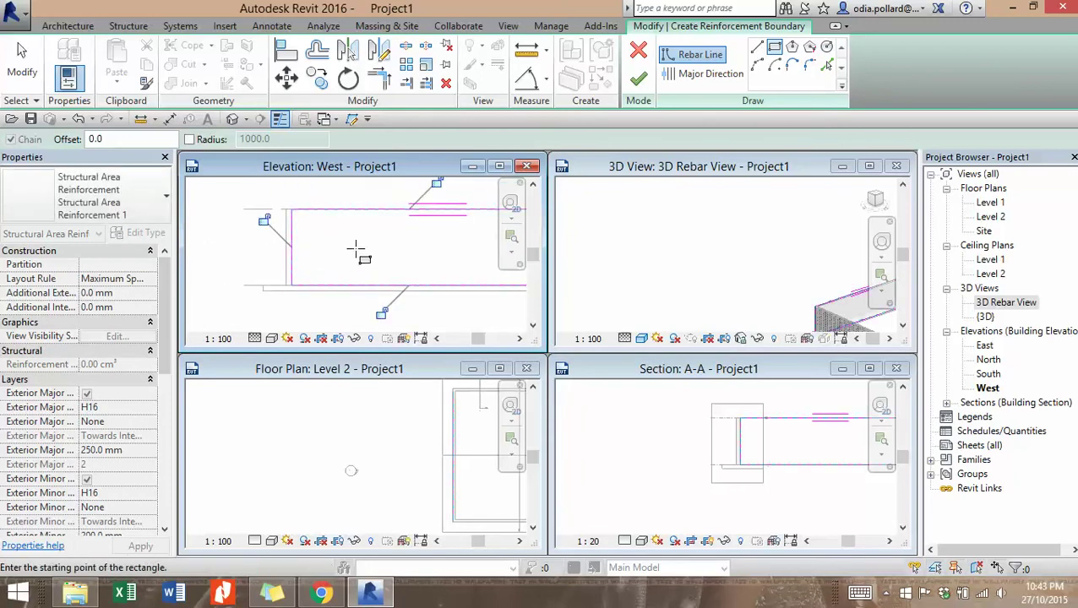
Step: Set the major direction along the left vertical edge of the West wall's boundary and finish the reinforcement sketch
{"action": "scroll", "coordinate": [356, 248], "scroll_direction": "down", "scroll_amount": 2}
{"action": "left_click", "coordinate": [683, 74]}
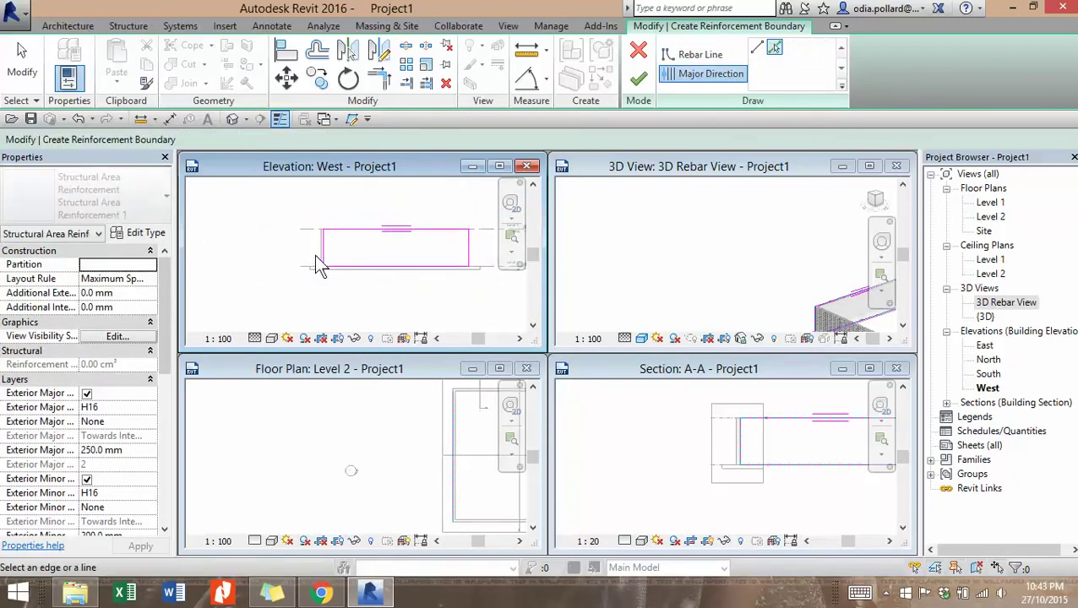
{"action": "scroll", "coordinate": [377, 262], "scroll_direction": "up", "scroll_amount": 2}
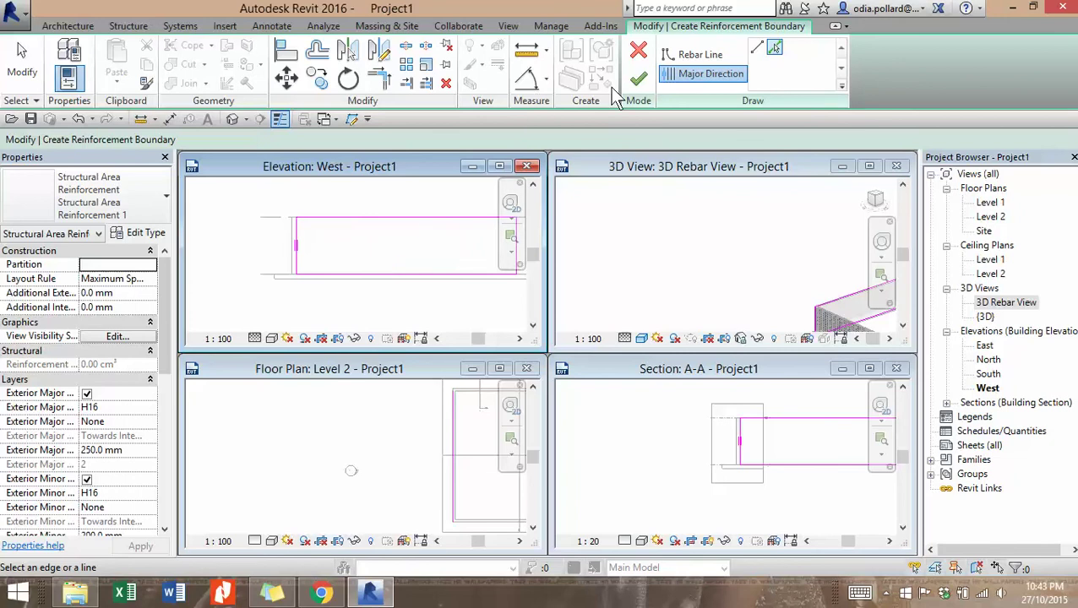
{"action": "left_click", "coordinate": [637, 86]}
Step: Show the West wall's area reinforcement unobscured and as solid in the 3D Rebar View, and frame the model there
{"action": "middle_click_drag", "start_coordinate": [392, 312], "coordinate": [337, 329]}
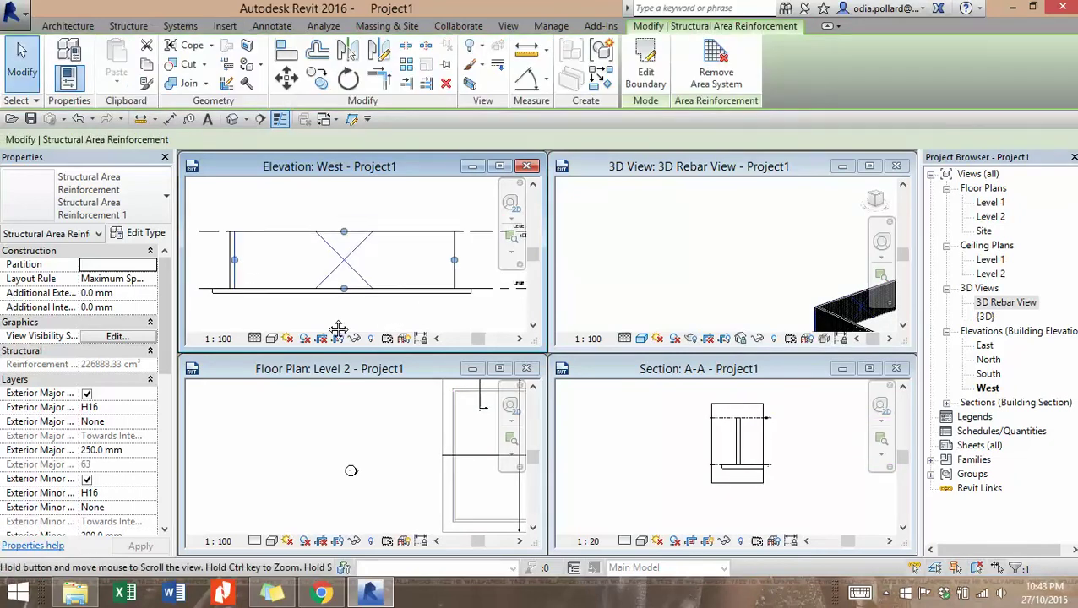
{"action": "left_click", "coordinate": [123, 337]}
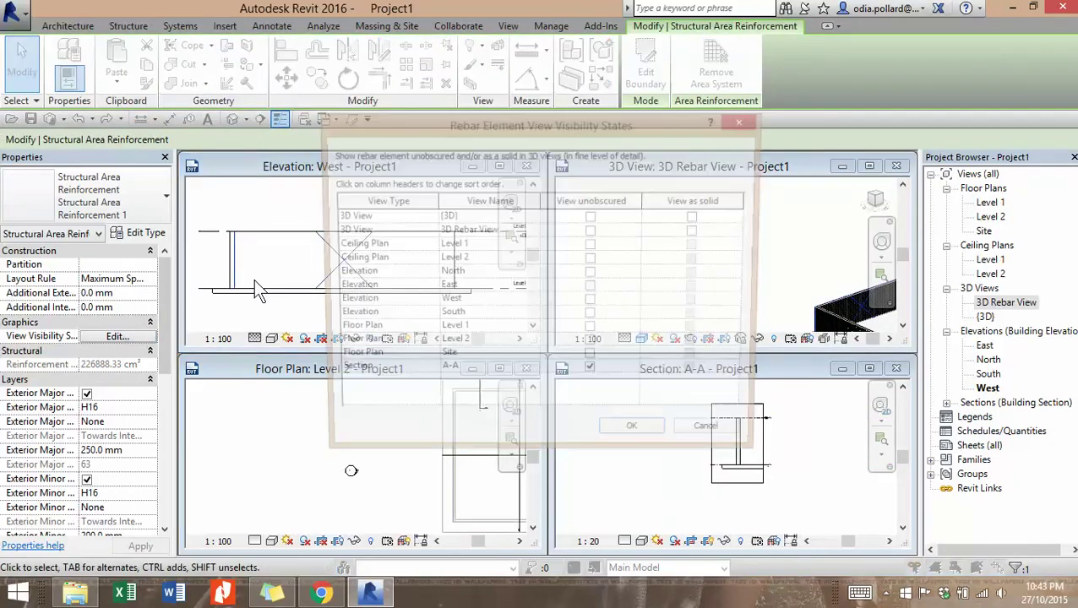
{"action": "left_click", "coordinate": [592, 230]}
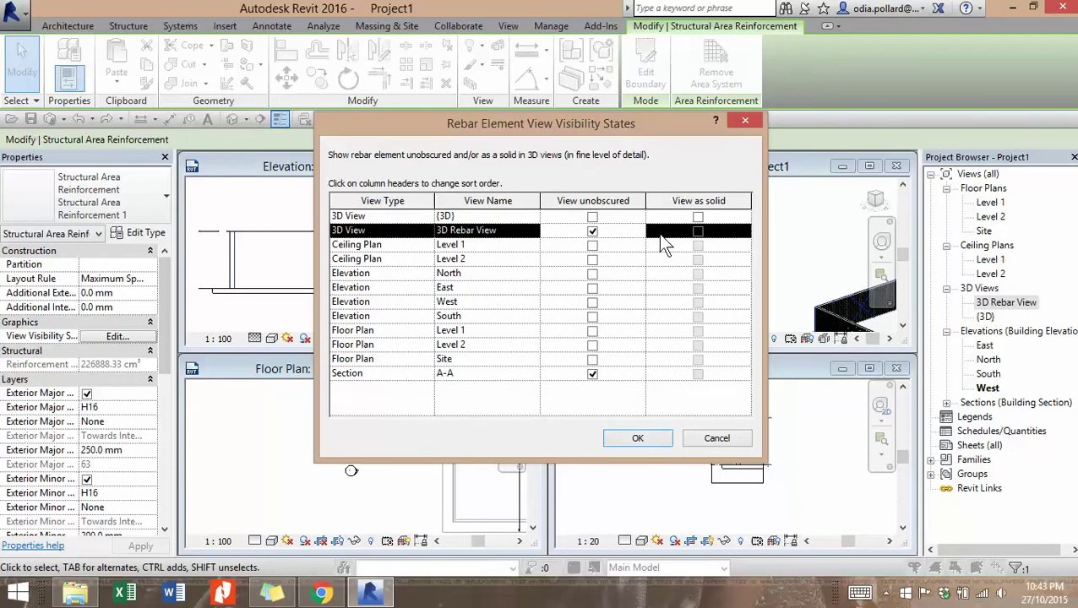
{"action": "left_click", "coordinate": [698, 231]}
{"action": "left_click", "coordinate": [637, 439]}
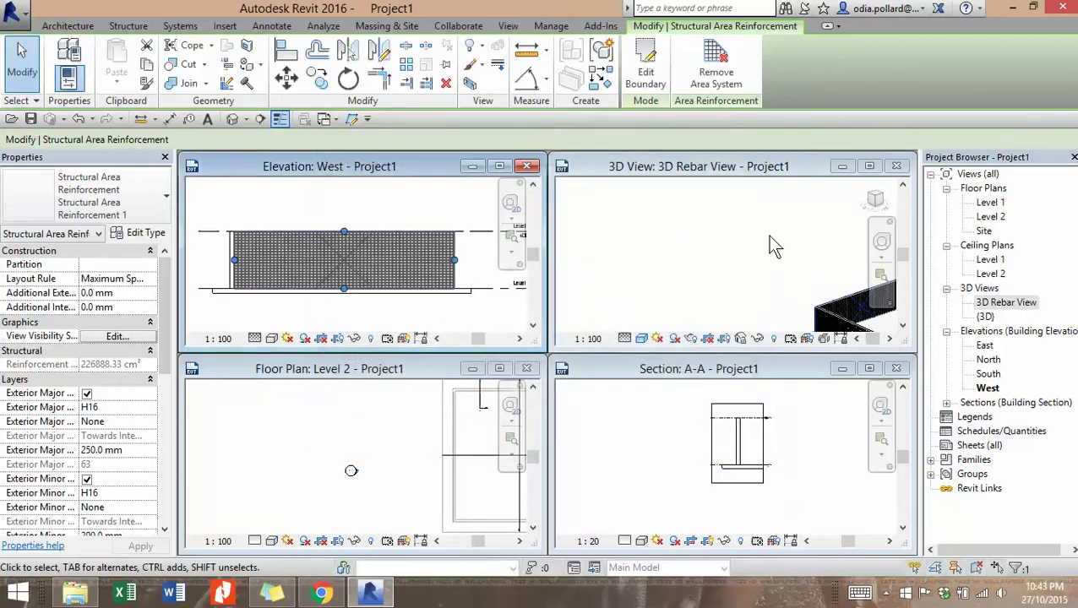
{"action": "left_click", "coordinate": [778, 172]}
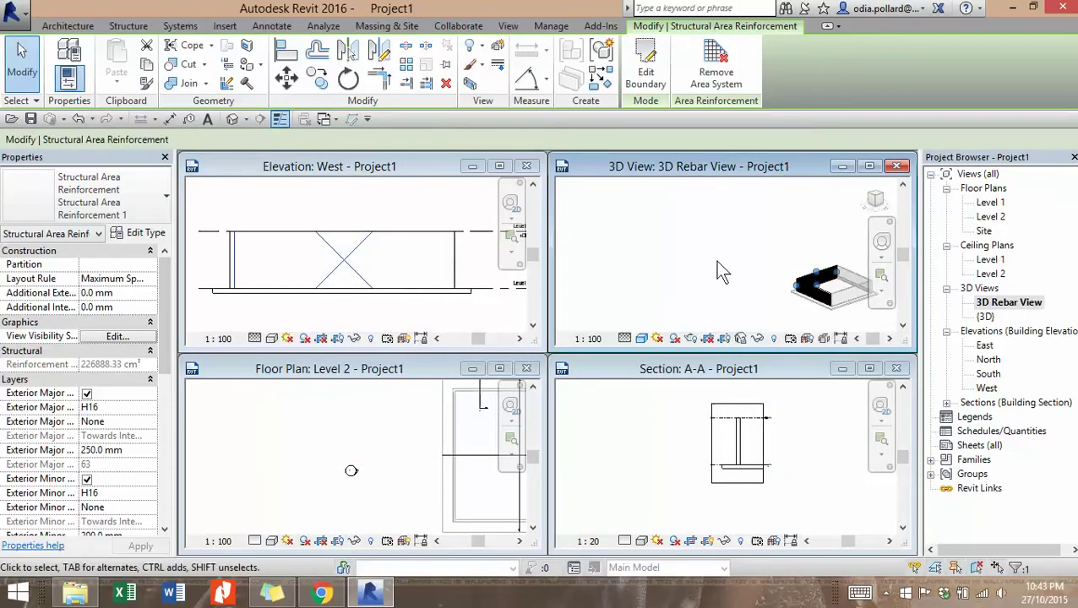
{"action": "scroll", "coordinate": [772, 276], "scroll_direction": "up", "scroll_amount": 4}
{"action": "middle_click_drag", "start_coordinate": [770, 273], "coordinate": [576, 237]}
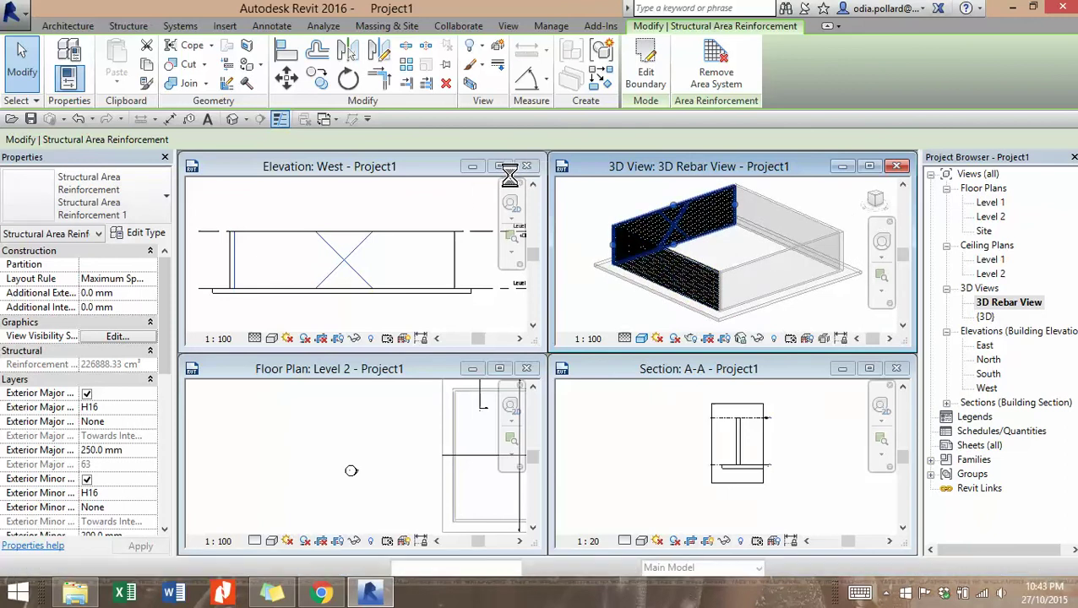
Step: Replace the West elevation with the North elevation, opened from its marker in the Level 2 floor plan, and tile the views
{"action": "left_click", "coordinate": [405, 169]}
{"action": "left_click", "coordinate": [527, 167]}
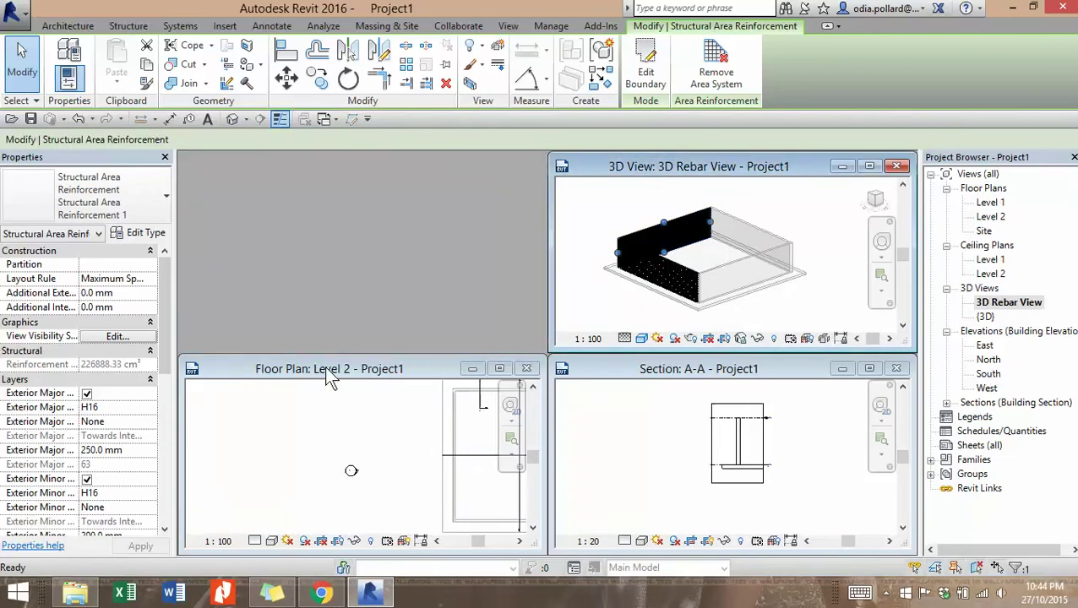
{"action": "left_click_drag", "start_coordinate": [376, 366], "coordinate": [394, 197]}
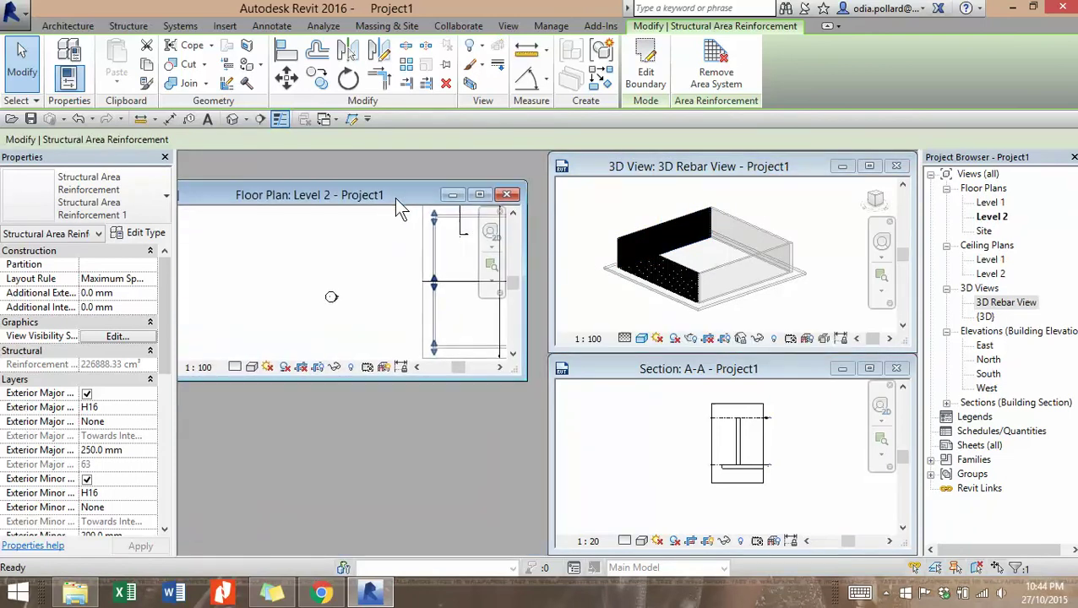
{"action": "middle_click_drag", "start_coordinate": [374, 308], "coordinate": [207, 320]}
{"action": "scroll", "coordinate": [314, 269], "scroll_direction": "down", "scroll_amount": 2}
{"action": "middle_click_drag", "start_coordinate": [319, 279], "coordinate": [359, 309]}
{"action": "double_click", "coordinate": [358, 236]}
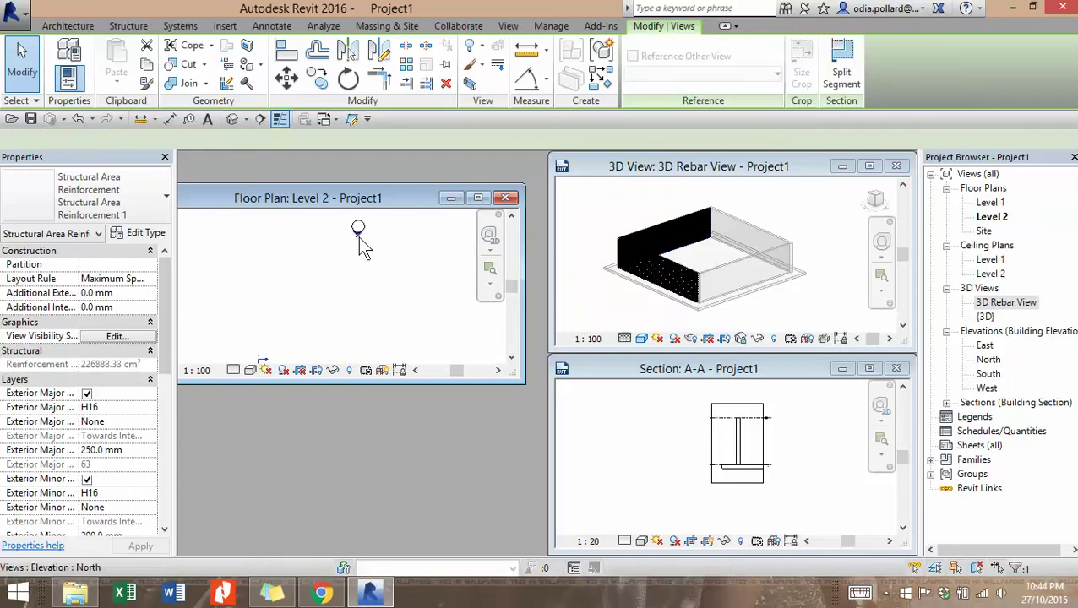
{"action": "key", "text": "w"}
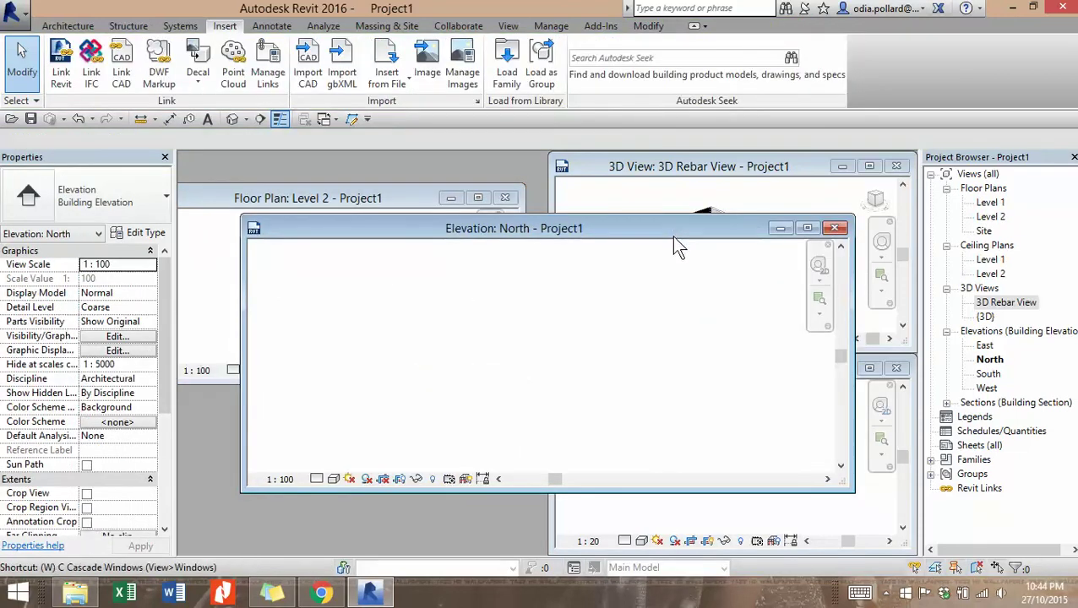
{"action": "key", "text": "t"}
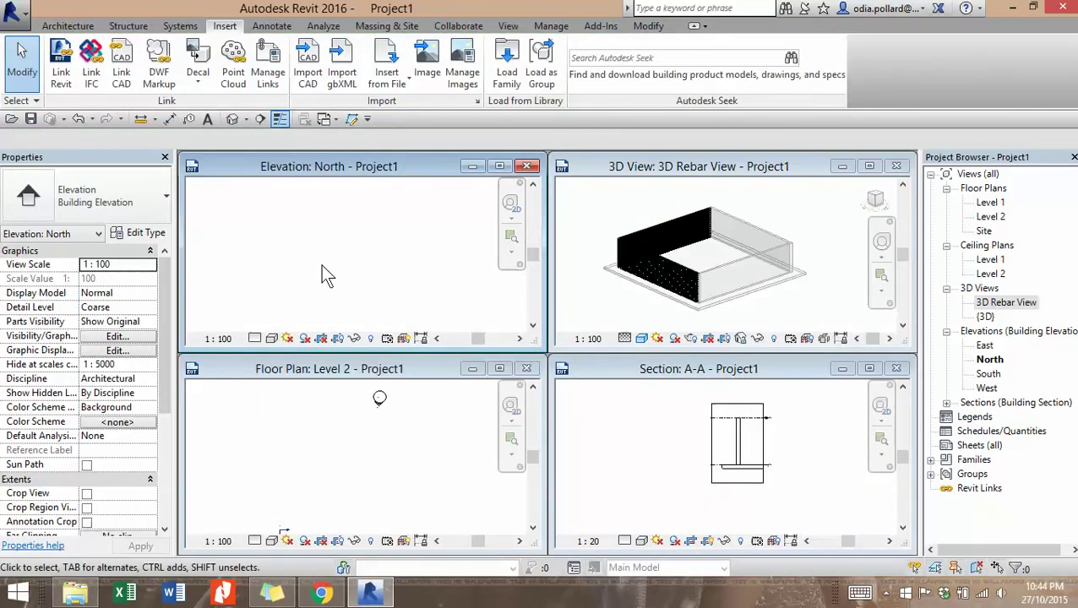
Step: Start area reinforcement on the retaining wall in the North elevation and sketch a rectangular boundary between the wall's opposite corners
{"action": "scroll", "coordinate": [386, 272], "scroll_direction": "down", "scroll_amount": 4}
{"action": "middle_click_drag", "start_coordinate": [435, 304], "coordinate": [240, 256]}
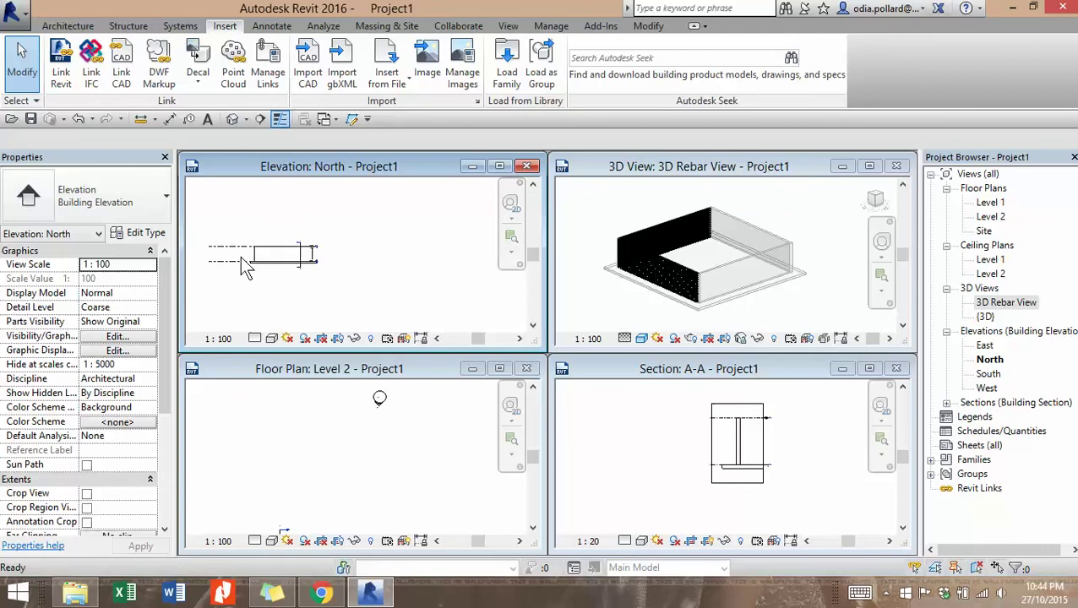
{"action": "scroll", "coordinate": [245, 258], "scroll_direction": "up", "scroll_amount": 3}
{"action": "left_click", "coordinate": [304, 237]}
{"action": "scroll", "coordinate": [376, 271], "scroll_direction": "up", "scroll_amount": 2}
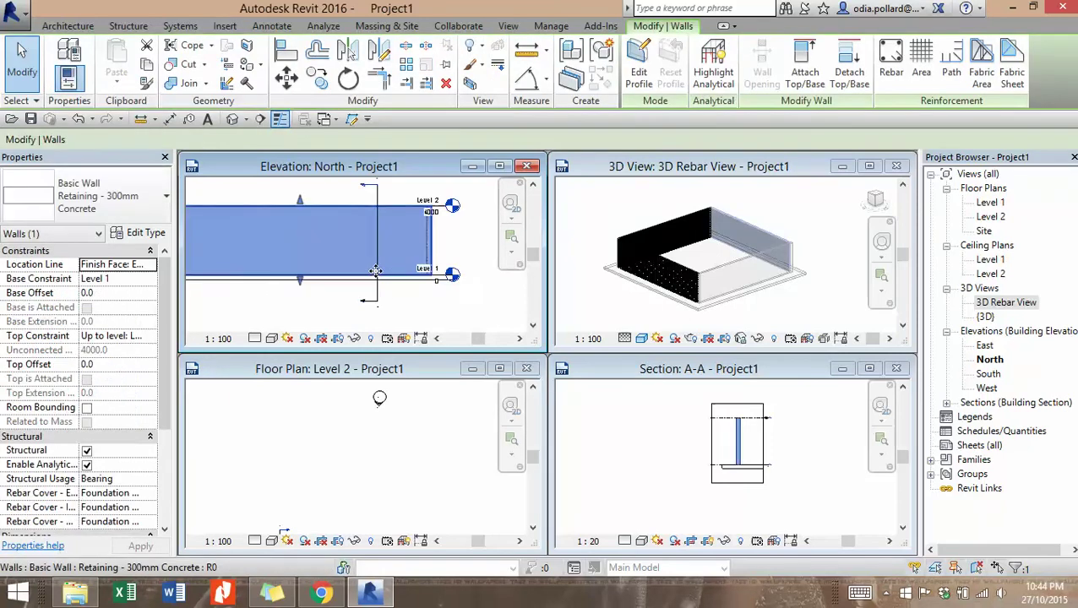
{"action": "scroll", "coordinate": [421, 244], "scroll_direction": "down", "scroll_amount": 2}
{"action": "scroll", "coordinate": [339, 242], "scroll_direction": "up", "scroll_amount": 2}
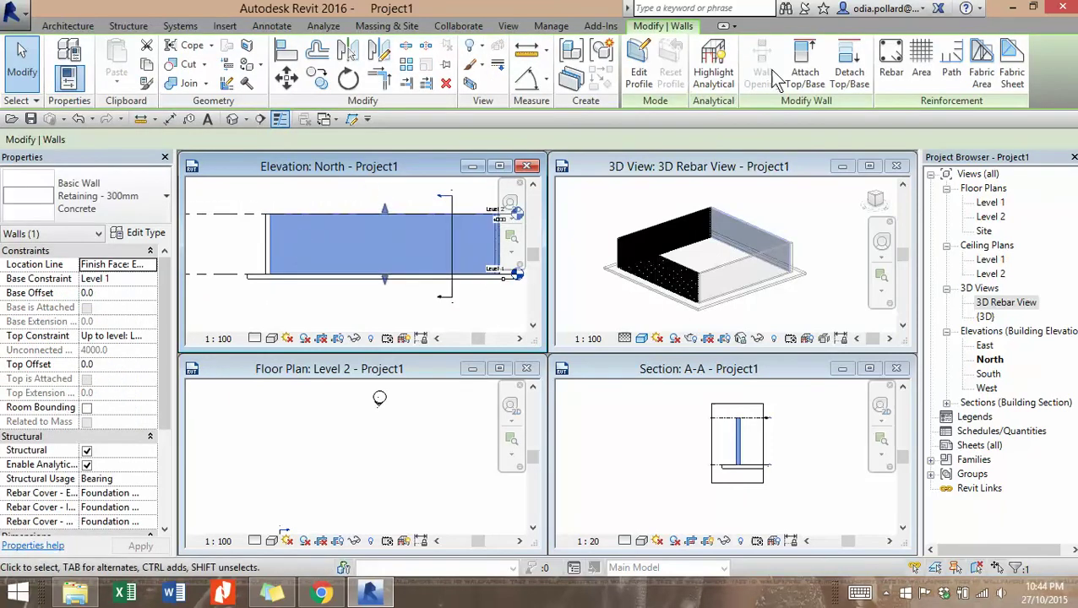
{"action": "left_click", "coordinate": [919, 59]}
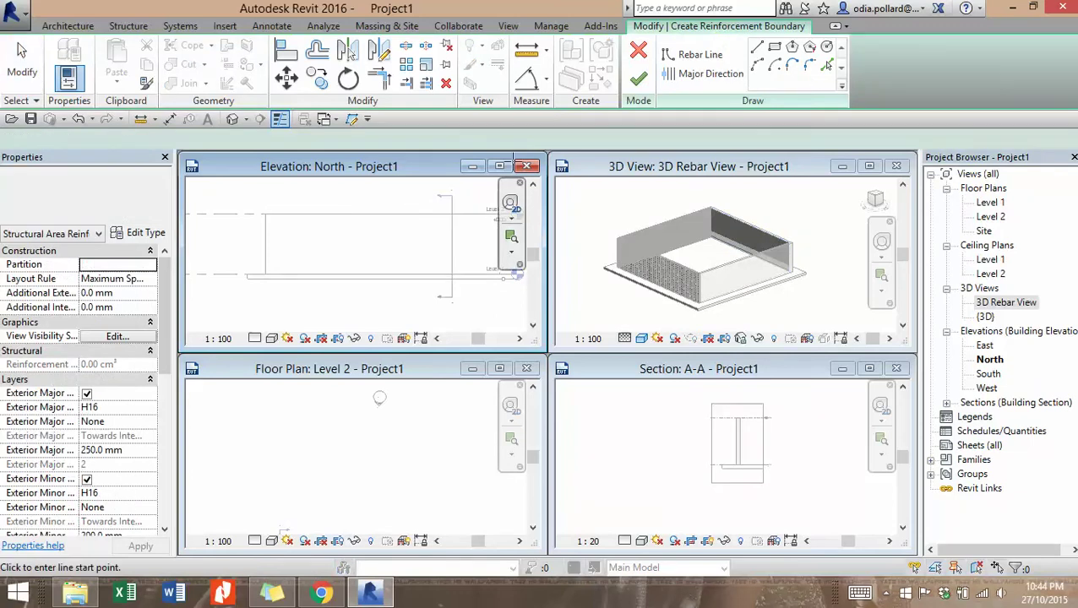
{"action": "scroll", "coordinate": [469, 233], "scroll_direction": "up", "scroll_amount": 2}
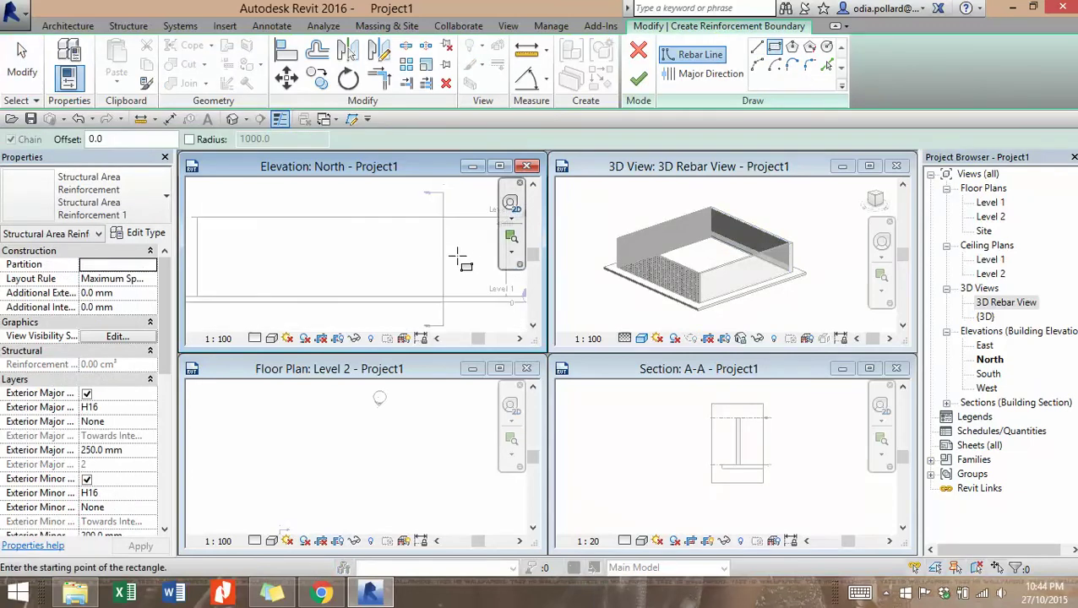
{"action": "scroll", "coordinate": [433, 267], "scroll_direction": "up", "scroll_amount": 5}
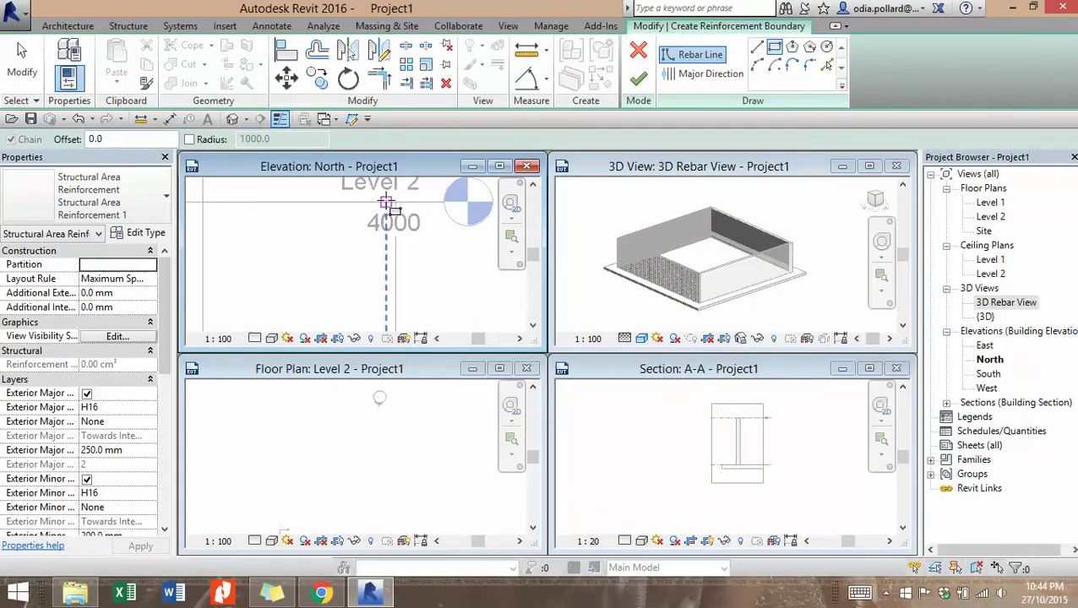
{"action": "left_click", "coordinate": [372, 218]}
{"action": "scroll", "coordinate": [301, 269], "scroll_direction": "down", "scroll_amount": 3}
{"action": "middle_click_drag", "start_coordinate": [301, 270], "coordinate": [586, 222]}
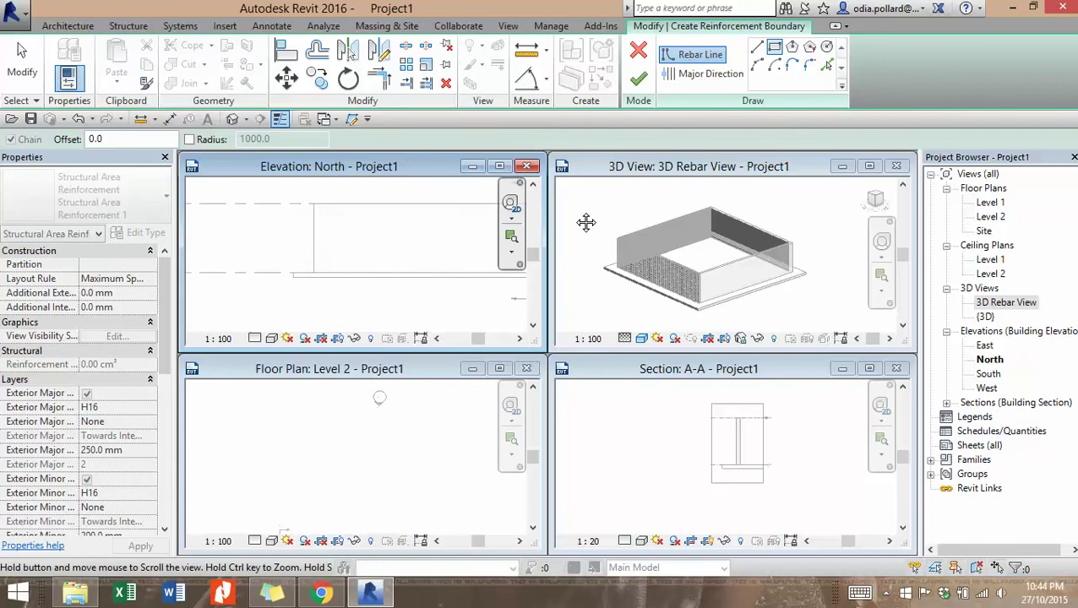
{"action": "left_click", "coordinate": [318, 260]}
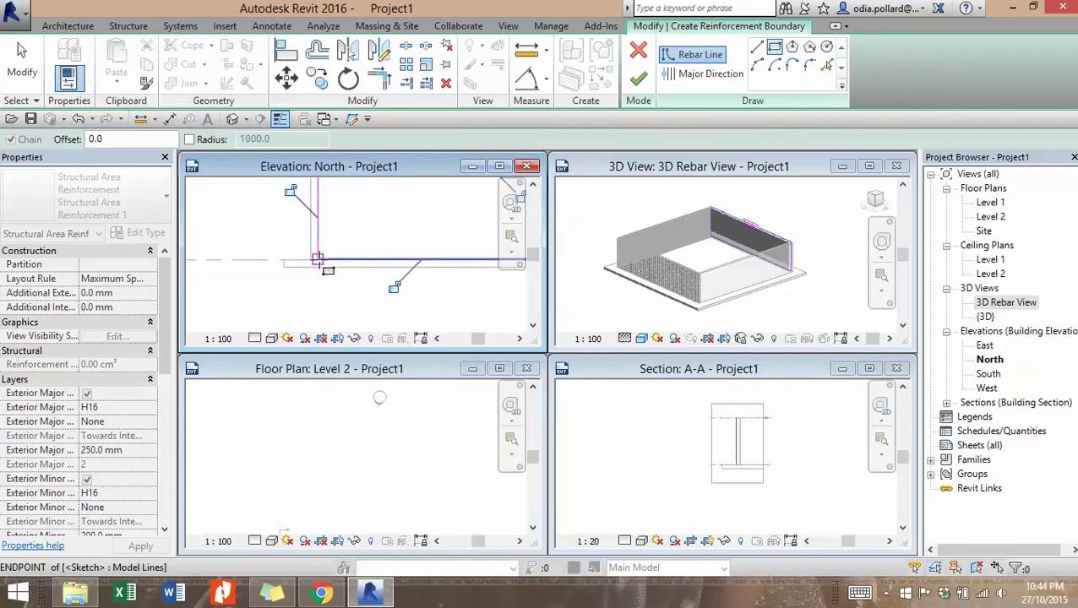
Step: Set the major direction along the left vertical edge of the North wall's boundary and finish the reinforcement sketch
{"action": "scroll", "coordinate": [318, 260], "scroll_direction": "down", "scroll_amount": 3}
{"action": "middle_click_drag", "start_coordinate": [377, 296], "coordinate": [310, 338]}
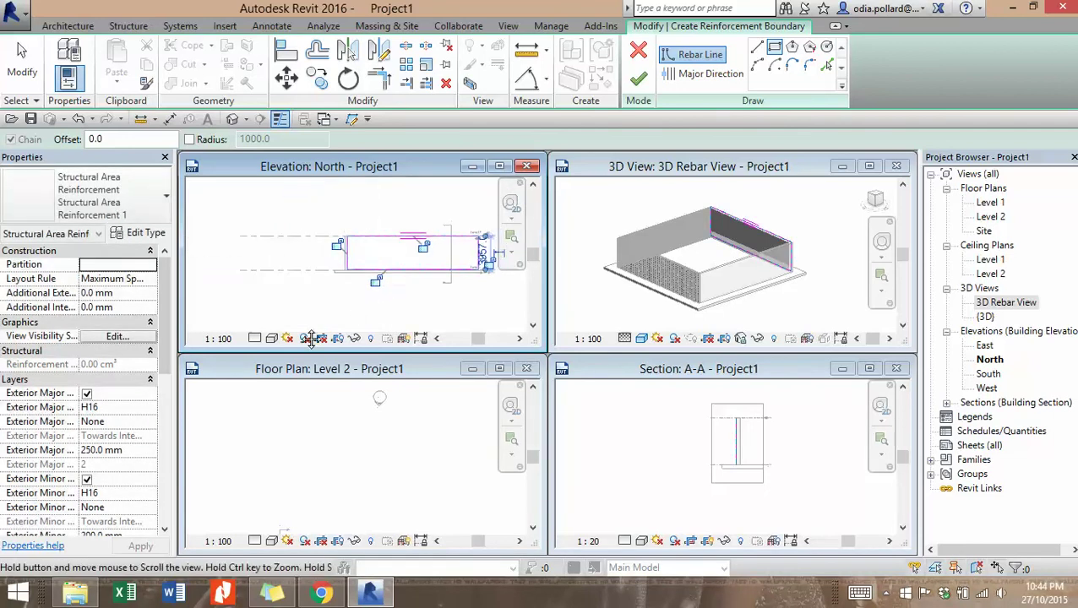
{"action": "left_click", "coordinate": [681, 76]}
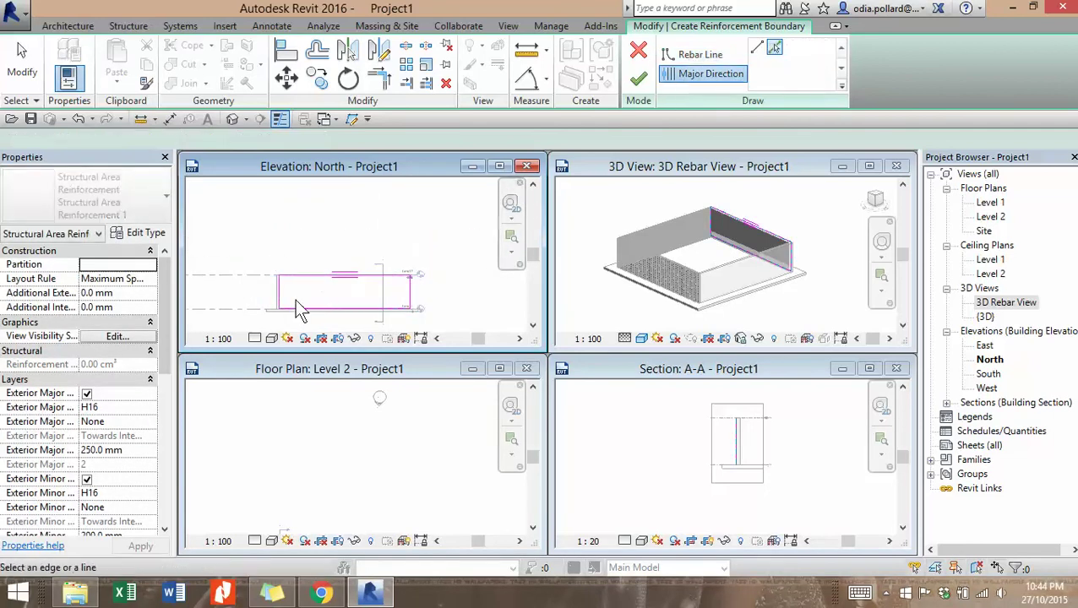
{"action": "left_click", "coordinate": [635, 83]}
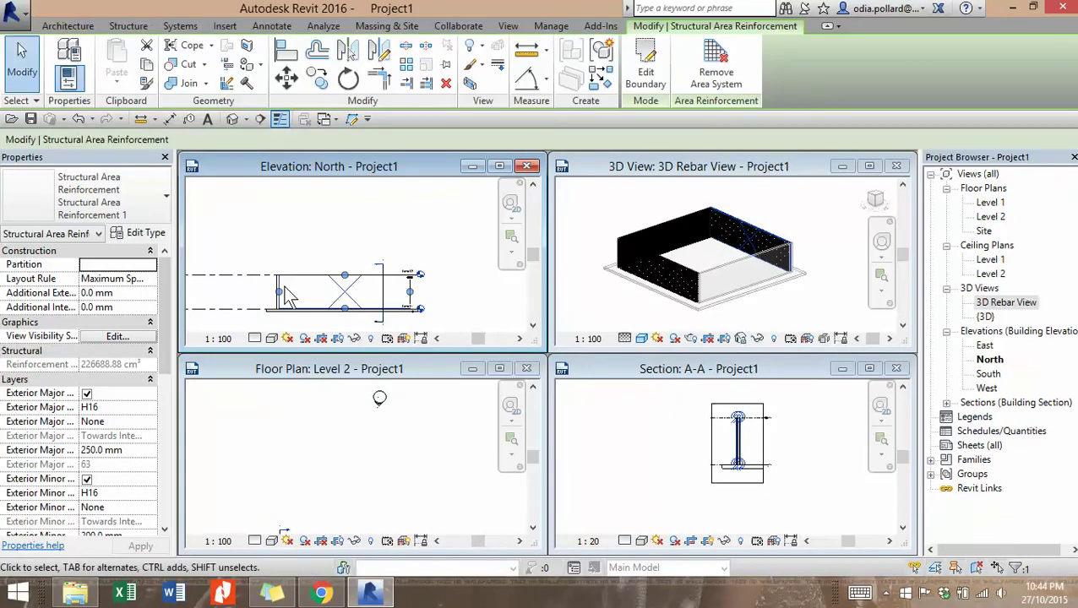
Step: Show the North wall's area reinforcement unobscured and as solid in the 3D Rebar View
{"action": "left_click", "coordinate": [124, 336]}
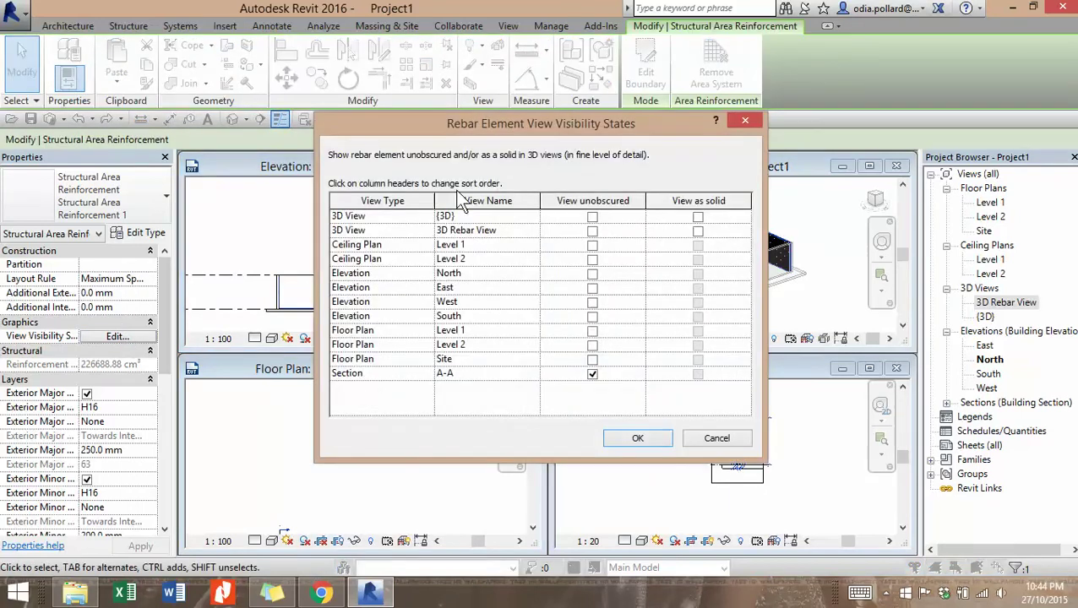
{"action": "left_click", "coordinate": [592, 231]}
{"action": "left_click", "coordinate": [698, 231]}
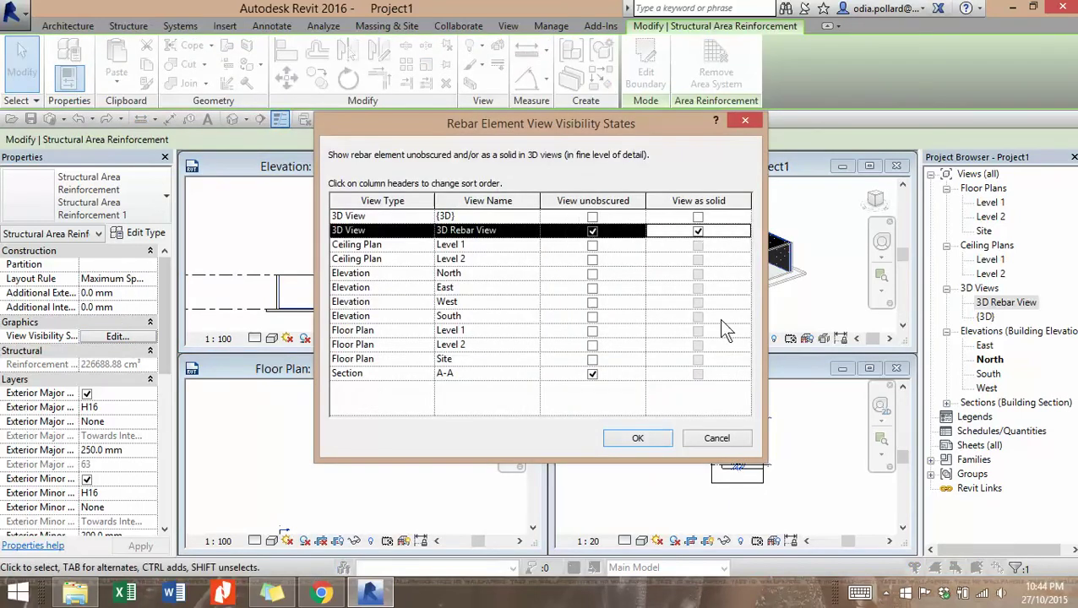
{"action": "left_click", "coordinate": [638, 438]}
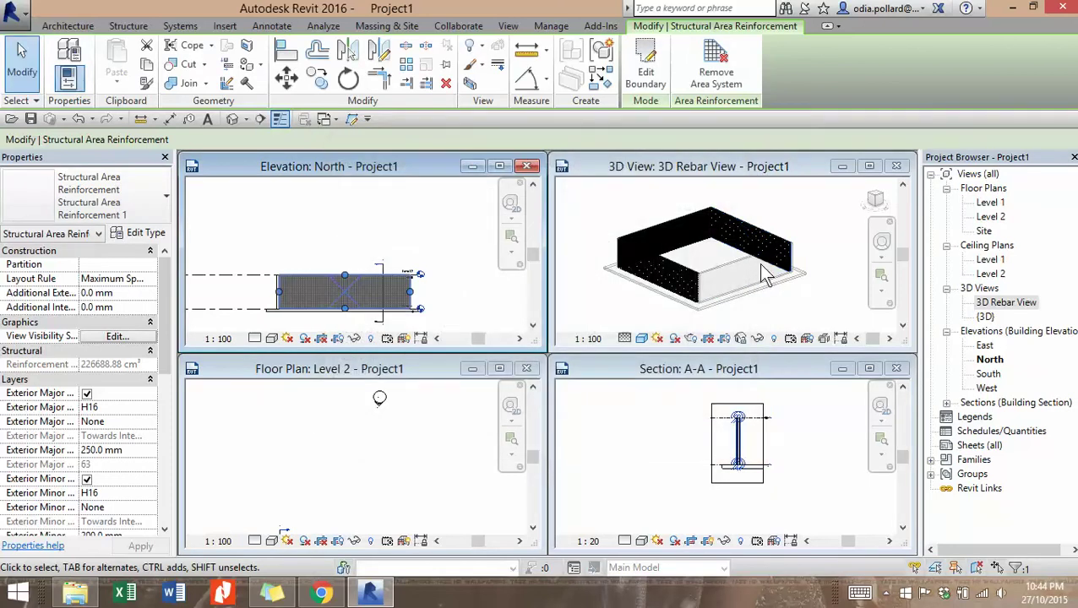
Step: Examine the reinforced retaining walls in the 3D Rebar View from several angles to find the wall still lacking rebar
{"action": "left_click", "coordinate": [785, 187]}
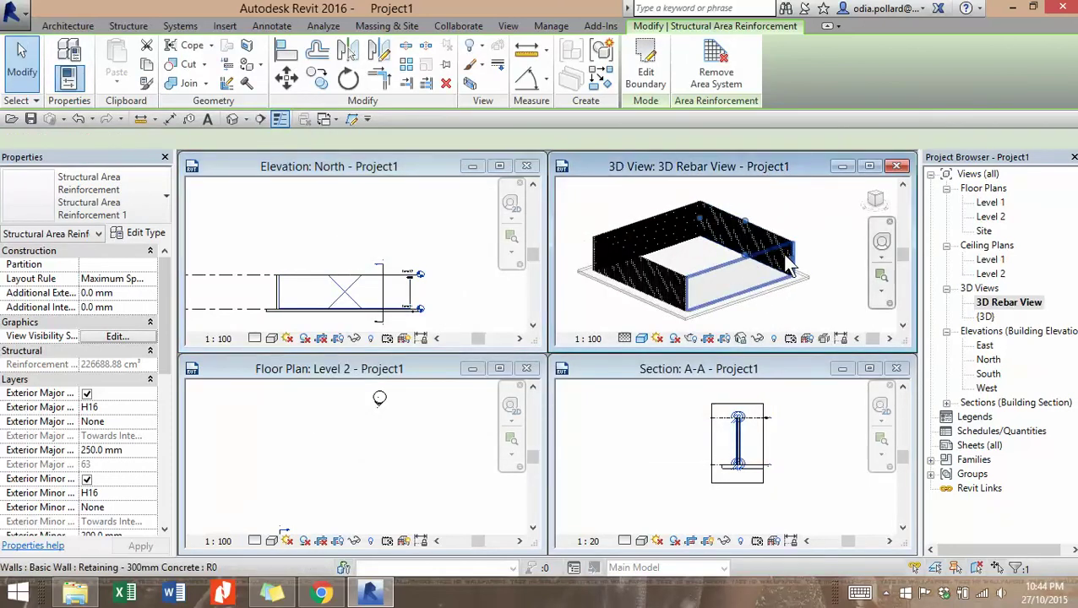
{"action": "scroll", "coordinate": [743, 282], "scroll_direction": "up", "scroll_amount": 5}
{"action": "scroll", "coordinate": [712, 241], "scroll_direction": "up", "scroll_amount": 4}
{"action": "scroll", "coordinate": [713, 243], "scroll_direction": "down", "scroll_amount": 7}
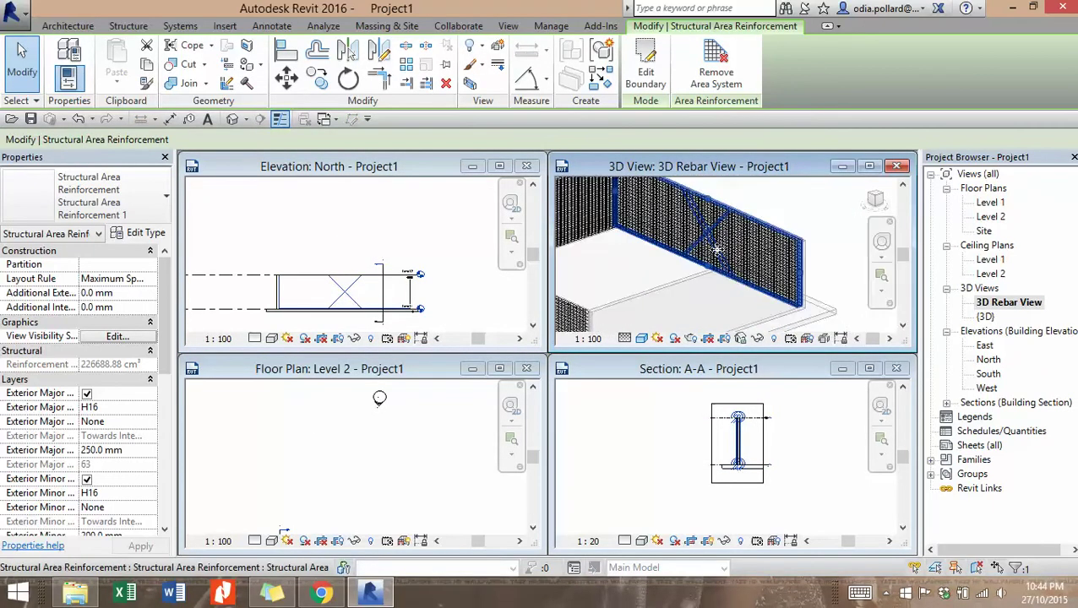
{"action": "scroll", "coordinate": [769, 279], "scroll_direction": "up", "scroll_amount": 1}
{"action": "scroll", "coordinate": [769, 279], "scroll_direction": "up", "scroll_amount": 1}
{"action": "middle_click_drag", "start_coordinate": [769, 278], "coordinate": [674, 292], "text": "shift"}
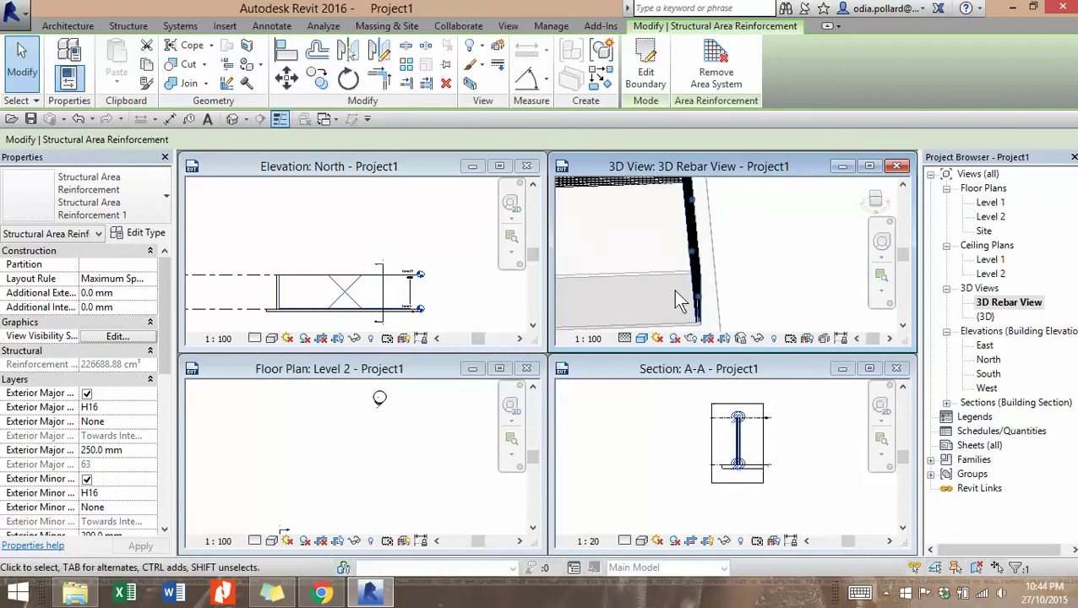
{"action": "scroll", "coordinate": [674, 292], "scroll_direction": "down", "scroll_amount": 4}
{"action": "middle_click_drag", "start_coordinate": [616, 271], "coordinate": [643, 255]}
{"action": "scroll", "coordinate": [706, 250], "scroll_direction": "up", "scroll_amount": 5}
{"action": "scroll", "coordinate": [642, 255], "scroll_direction": "down", "scroll_amount": 3}
{"action": "scroll", "coordinate": [557, 283], "scroll_direction": "up", "scroll_amount": 1}
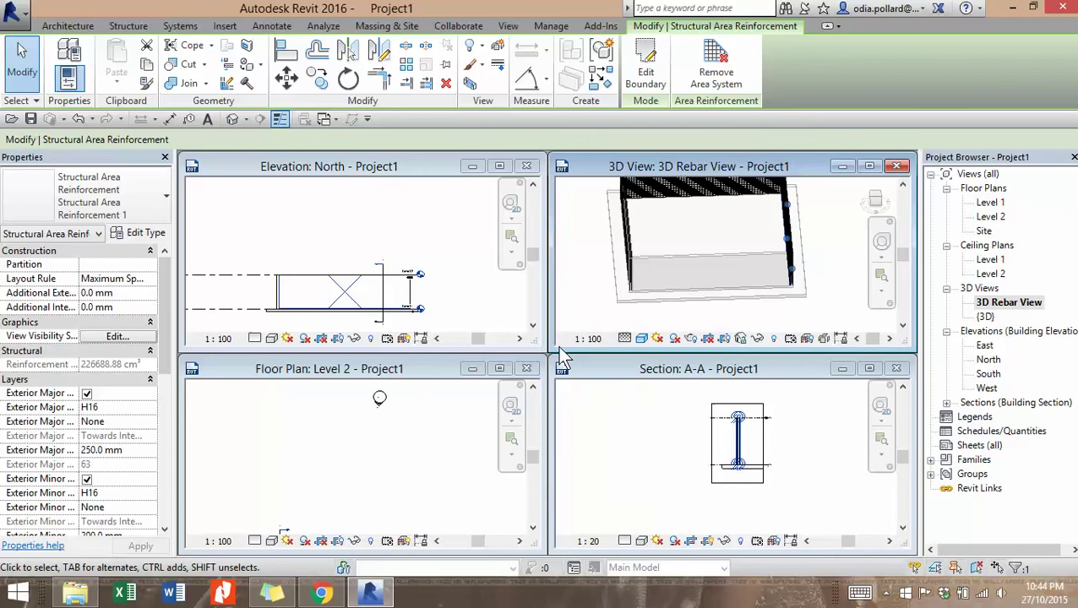
Step: Set the detail level of Section A-A to Fine
{"action": "left_click", "coordinate": [694, 380]}
{"action": "scroll", "coordinate": [743, 438], "scroll_direction": "up", "scroll_amount": 5}
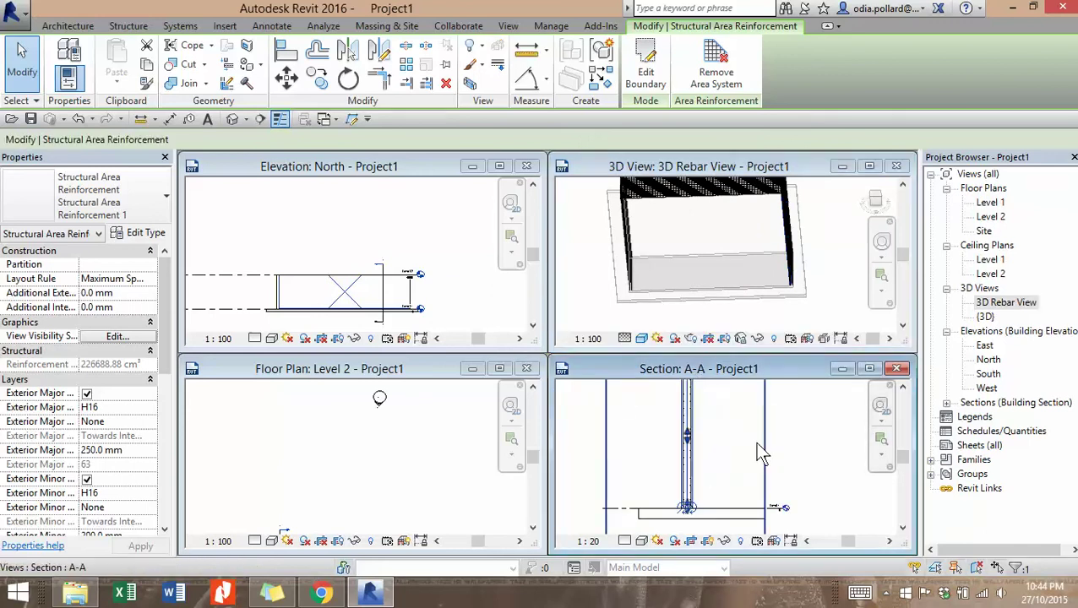
{"action": "middle_click_drag", "start_coordinate": [717, 461], "coordinate": [746, 497]}
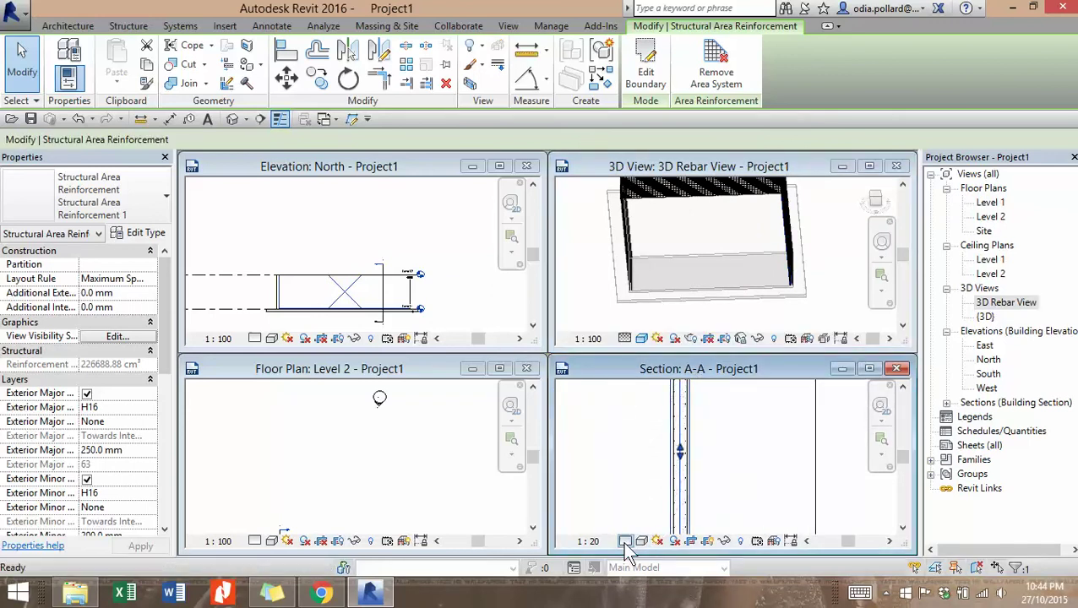
{"action": "left_click", "coordinate": [626, 540]}
{"action": "left_click", "coordinate": [646, 523]}
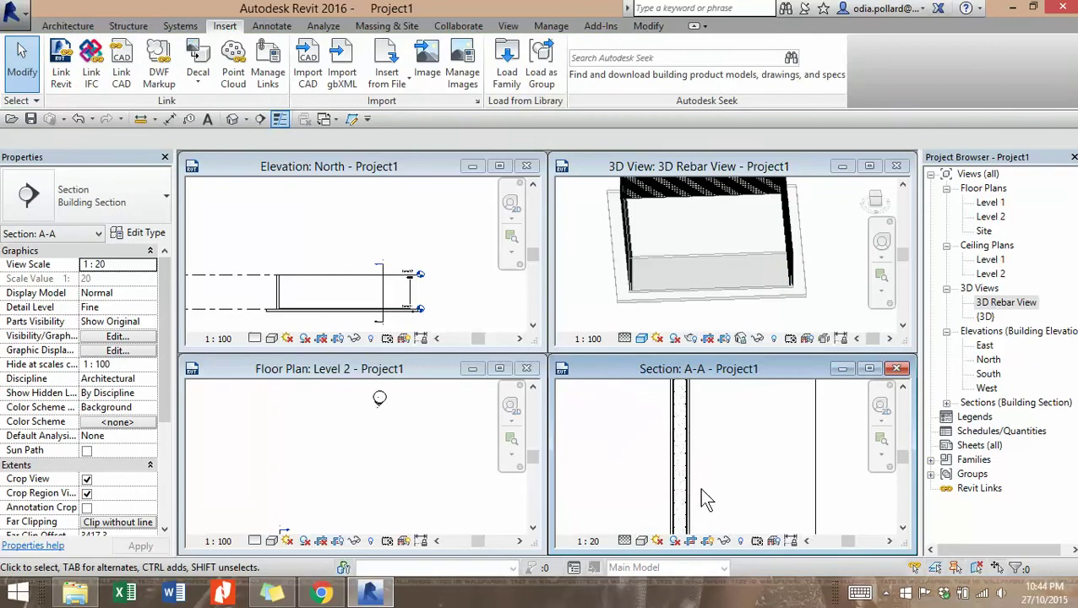
Step: Inspect the reinforcing bars inside the retaining wall in Section A-A, from the wall's top down to the foundation
{"action": "scroll", "coordinate": [713, 442], "scroll_direction": "up", "scroll_amount": 3}
{"action": "middle_click_drag", "start_coordinate": [706, 471], "coordinate": [745, 471]}
{"action": "scroll", "coordinate": [670, 421], "scroll_direction": "up", "scroll_amount": 3}
{"action": "scroll", "coordinate": [667, 448], "scroll_direction": "up", "scroll_amount": 2}
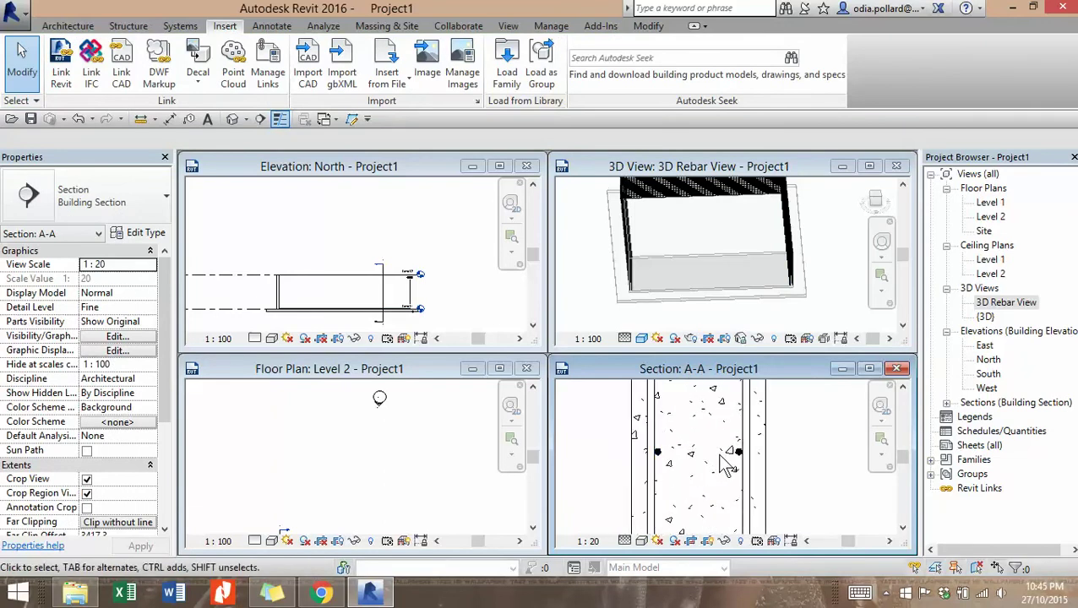
{"action": "scroll", "coordinate": [718, 468], "scroll_direction": "down", "scroll_amount": 4}
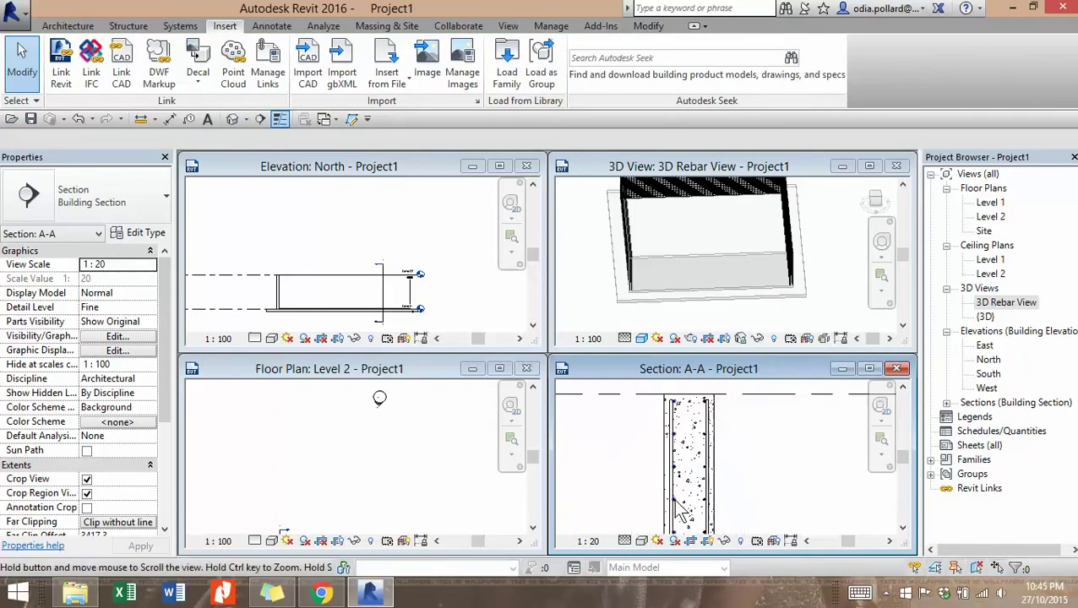
{"action": "scroll", "coordinate": [674, 418], "scroll_direction": "up", "scroll_amount": 3}
{"action": "middle_click_drag", "start_coordinate": [688, 434], "coordinate": [665, 500]}
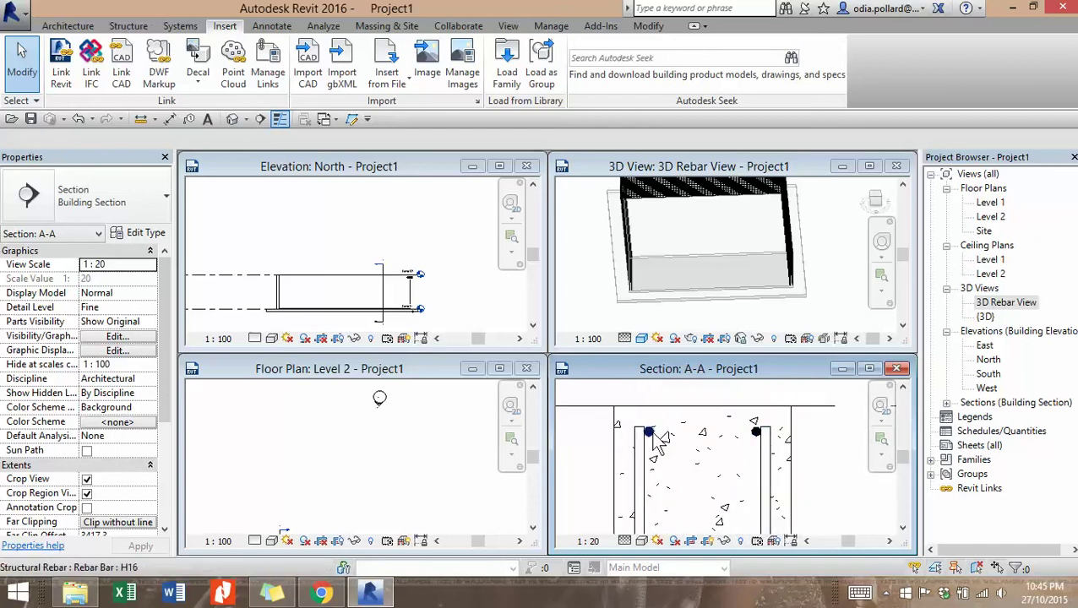
{"action": "scroll", "coordinate": [655, 441], "scroll_direction": "down", "scroll_amount": 3}
{"action": "middle_click_drag", "start_coordinate": [685, 488], "coordinate": [693, 385]}
{"action": "scroll", "coordinate": [695, 416], "scroll_direction": "up", "scroll_amount": 2}
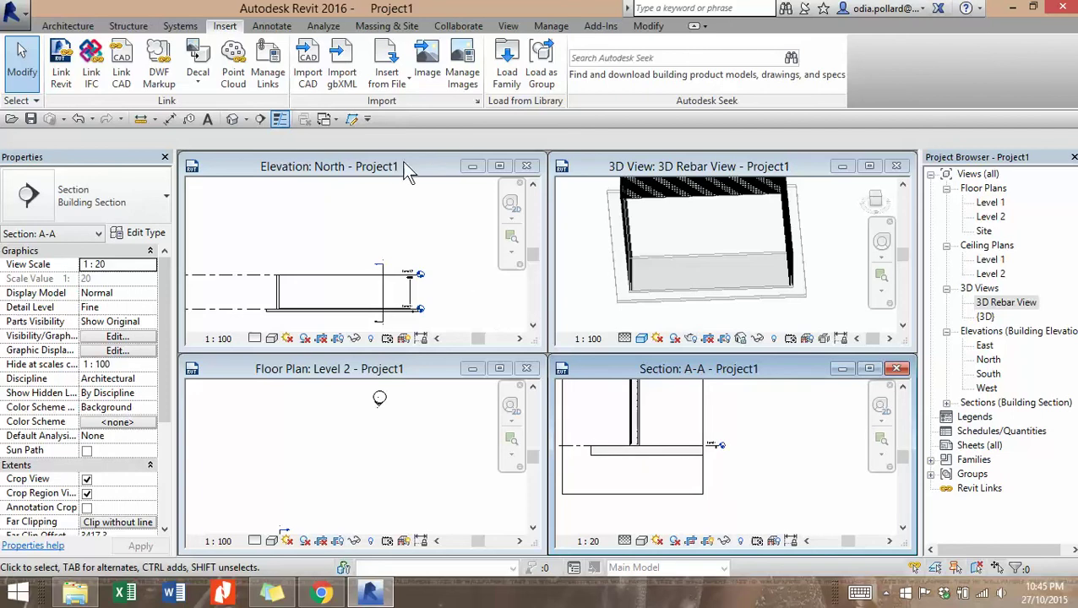
Step: Close the North elevation and bring the elevation markers into view in the Level 2 floor plan
{"action": "left_click", "coordinate": [526, 167]}
{"action": "left_click", "coordinate": [395, 415]}
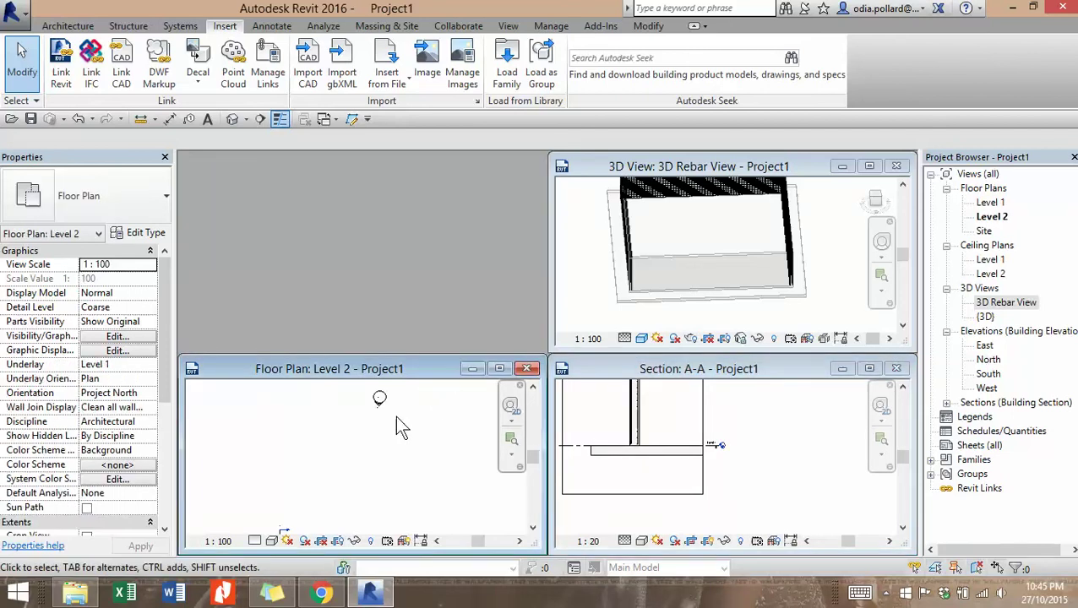
{"action": "scroll", "coordinate": [395, 414], "scroll_direction": "down", "scroll_amount": 3}
{"action": "middle_click_drag", "start_coordinate": [434, 466], "coordinate": [424, 358]}
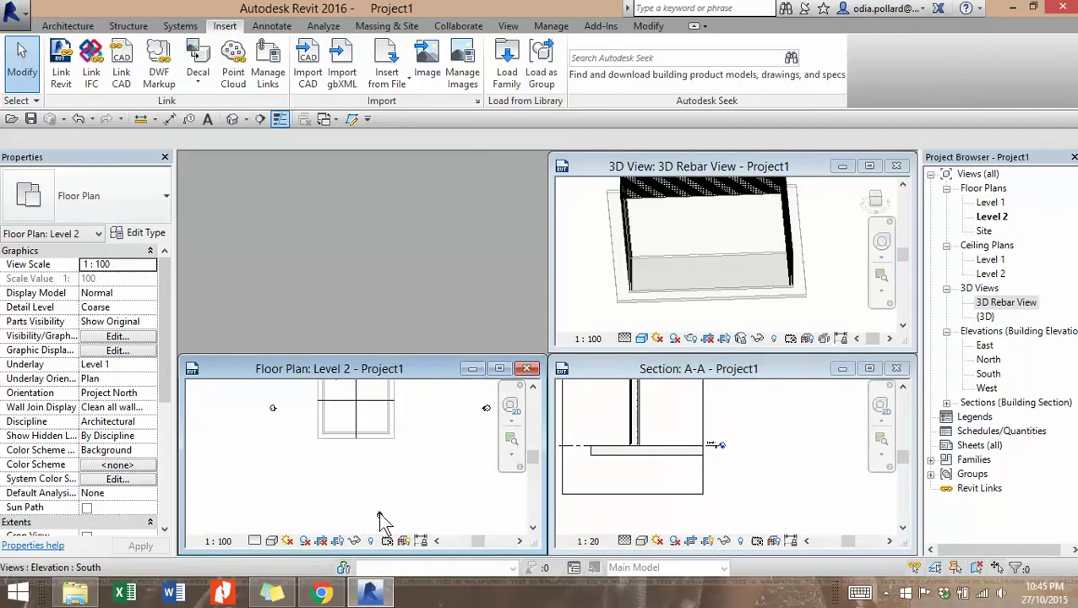
Step: Open the South elevation from its marker in the Level 2 floor plan, tile the views and frame the walls
{"action": "double_click", "coordinate": [379, 515]}
{"action": "key", "text": "w"}
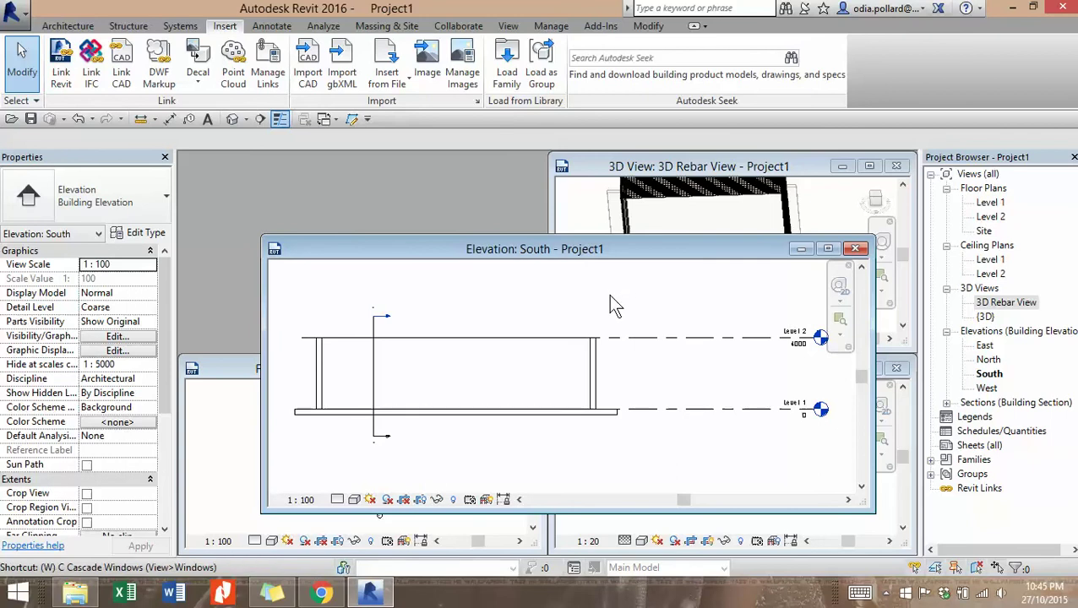
{"action": "key", "text": "t"}
{"action": "left_click_drag", "start_coordinate": [366, 152], "coordinate": [365, 156]}
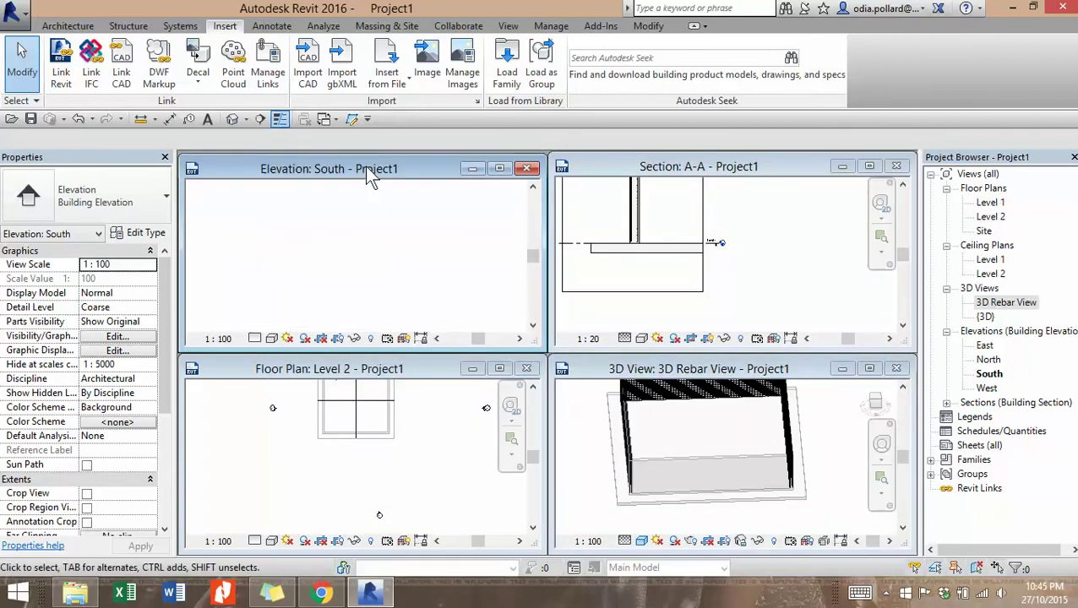
{"action": "key", "text": "w"}
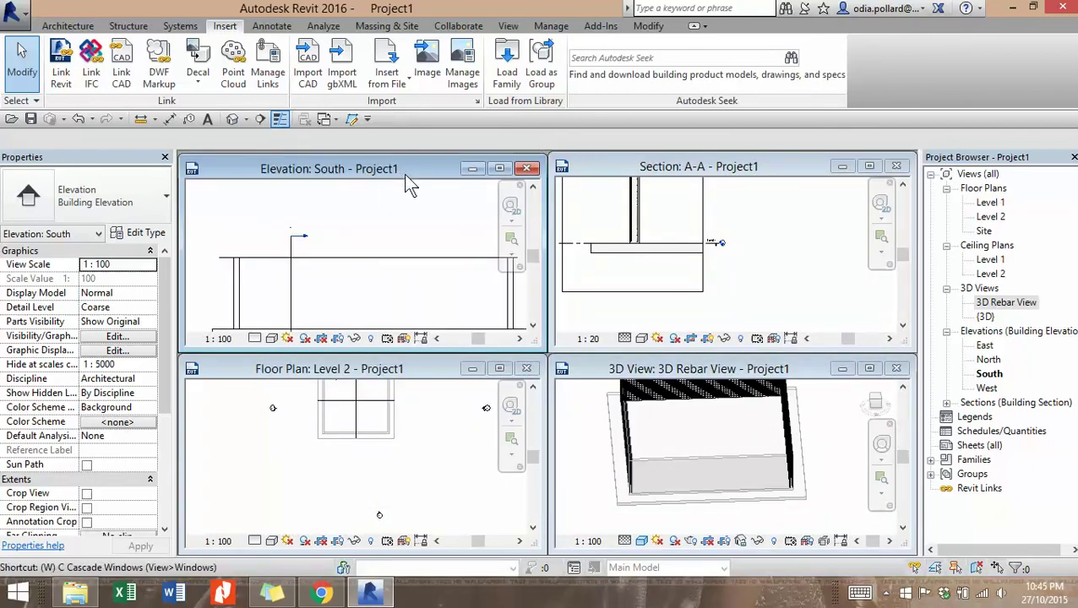
{"action": "key", "text": "t"}
{"action": "left_click", "coordinate": [387, 273]}
{"action": "middle_click_drag", "start_coordinate": [382, 294], "coordinate": [370, 258]}
{"action": "scroll", "coordinate": [341, 239], "scroll_direction": "up", "scroll_amount": 2}
{"action": "scroll", "coordinate": [296, 237], "scroll_direction": "down", "scroll_amount": 3}
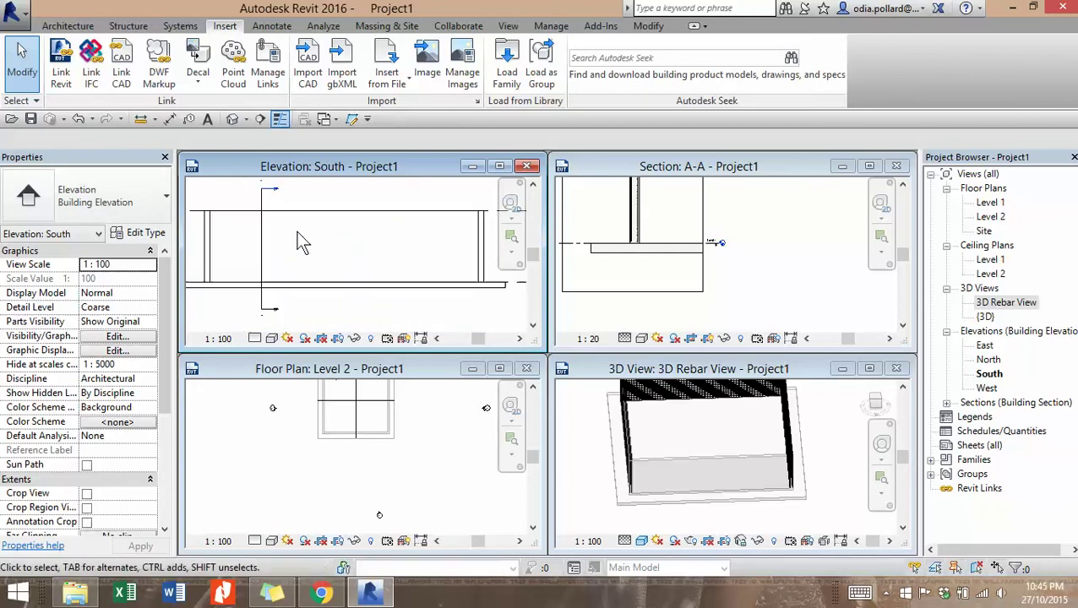
{"action": "middle_click_drag", "start_coordinate": [301, 241], "coordinate": [337, 262]}
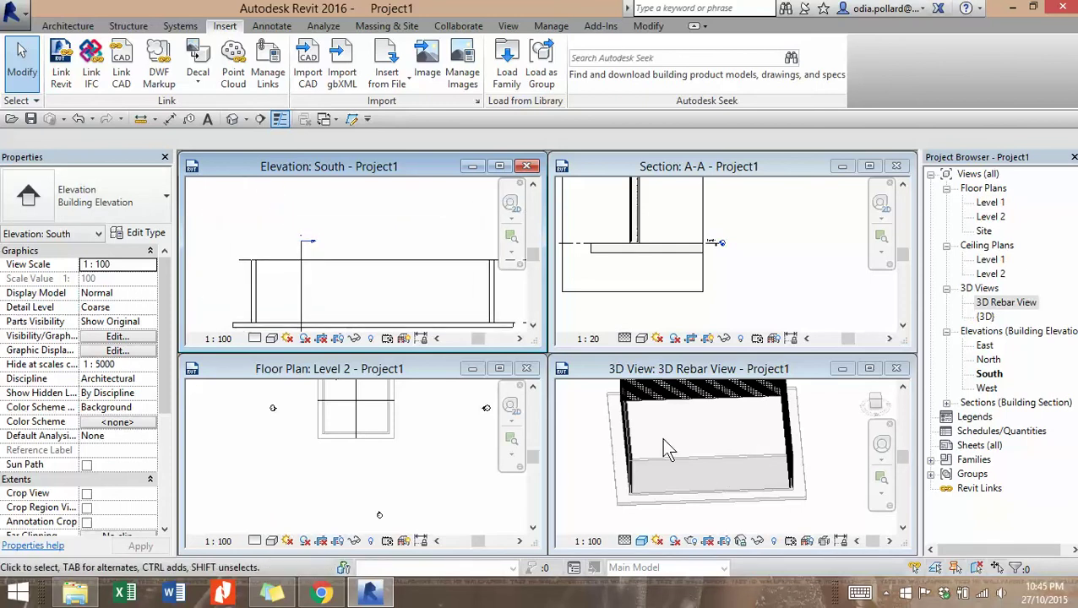
Step: Check the unreinforced wall's location and replace the South elevation with the East elevation, opened from its plan marker, and tile the views
{"action": "left_click", "coordinate": [647, 370]}
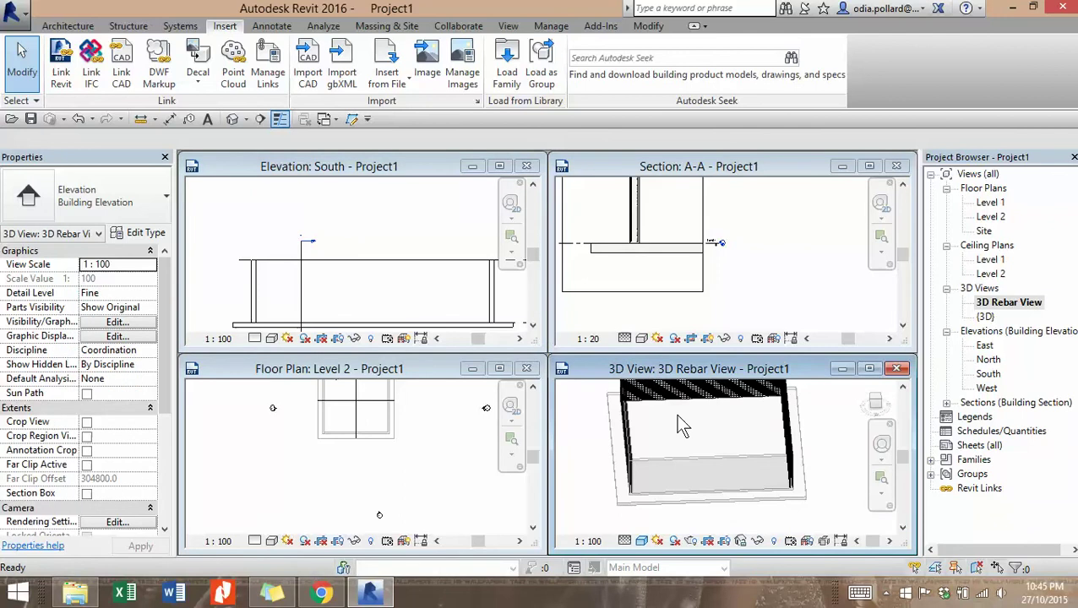
{"action": "left_click", "coordinate": [679, 463]}
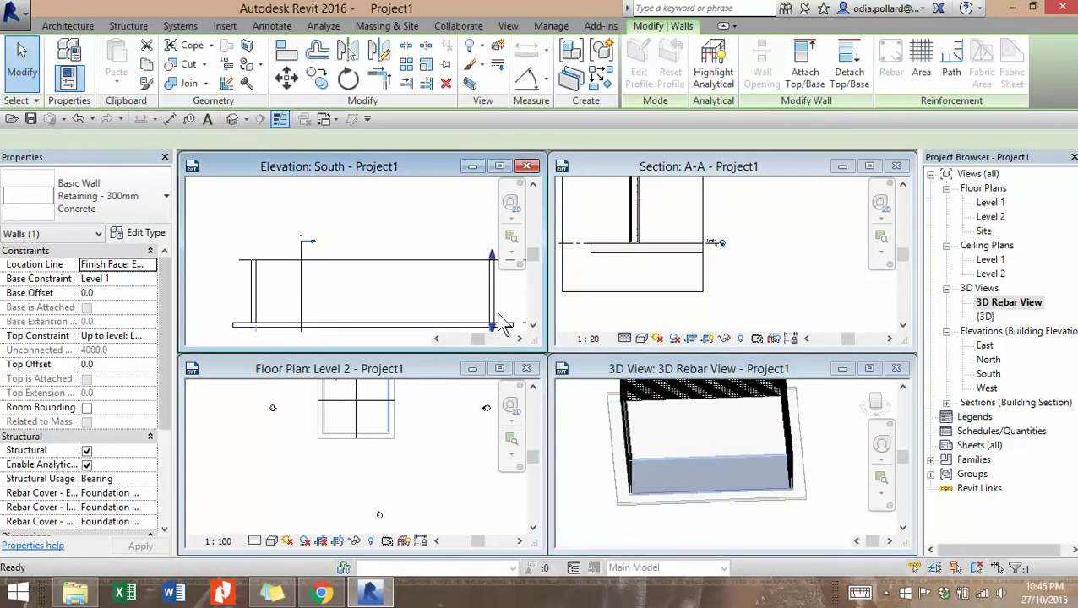
{"action": "left_click", "coordinate": [526, 166]}
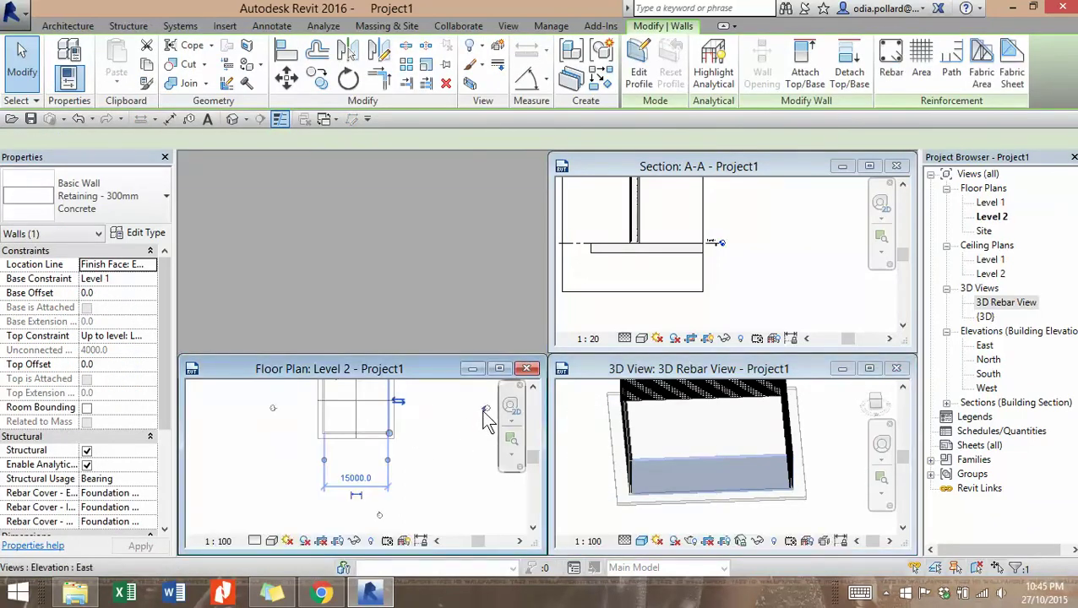
{"action": "double_click", "coordinate": [483, 412]}
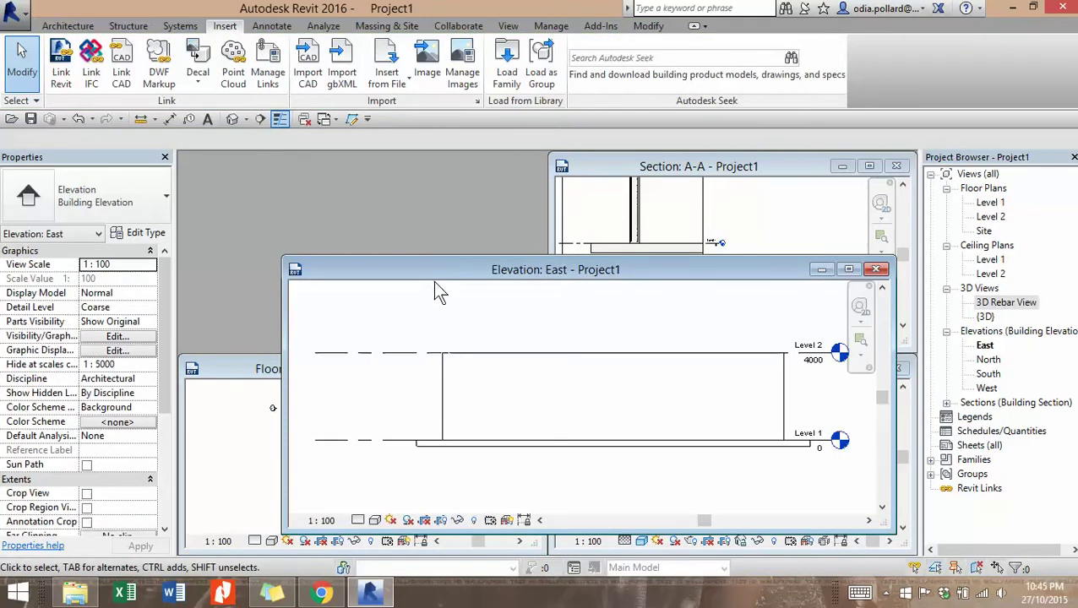
{"action": "key", "text": "w"}
{"action": "key", "text": "t"}
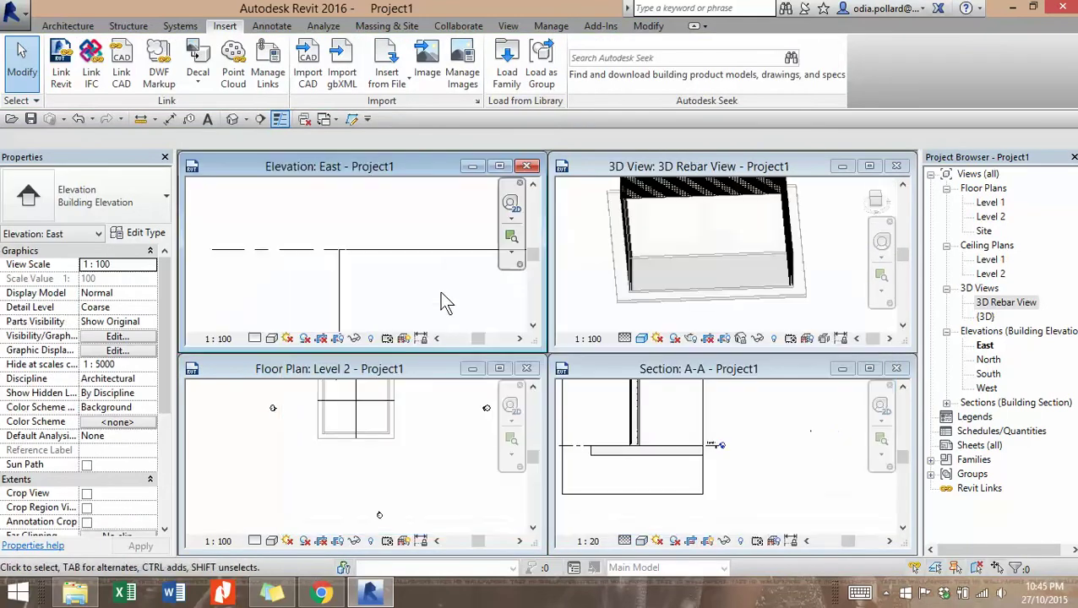
Step: Select the unreinforced retaining wall in the 3D Rebar View and frame it fully in both the East elevation and the 3D view
{"action": "left_click", "coordinate": [701, 265]}
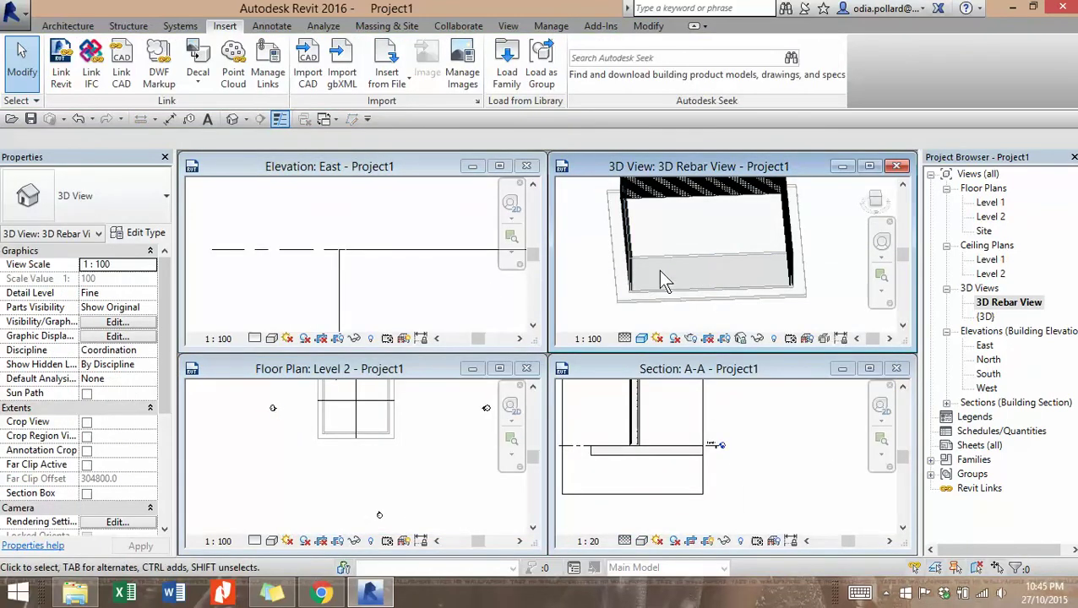
{"action": "left_click", "coordinate": [679, 262]}
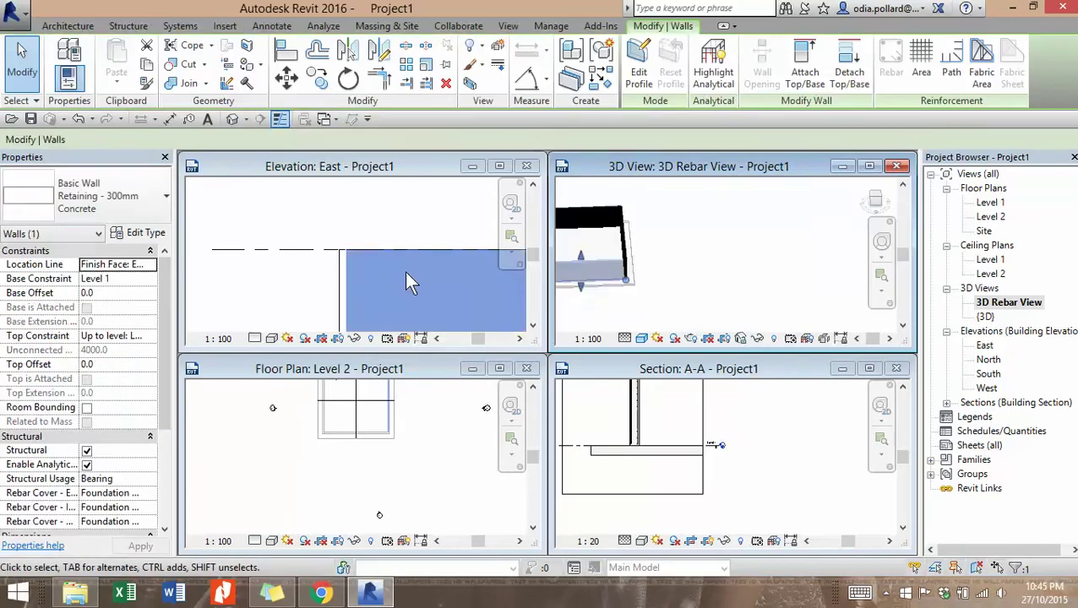
{"action": "scroll", "coordinate": [405, 272], "scroll_direction": "down", "scroll_amount": 2}
{"action": "left_click", "coordinate": [421, 289]}
{"action": "scroll", "coordinate": [420, 290], "scroll_direction": "up", "scroll_amount": 3}
{"action": "scroll", "coordinate": [601, 288], "scroll_direction": "down", "scroll_amount": 1}
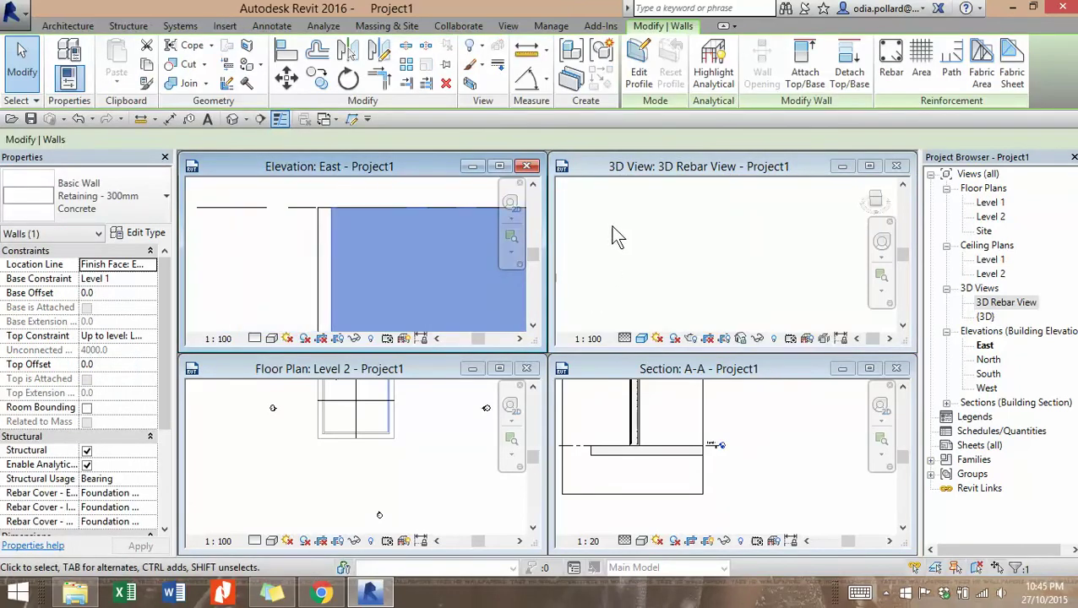
{"action": "scroll", "coordinate": [615, 243], "scroll_direction": "down", "scroll_amount": 1}
{"action": "middle_click_drag", "start_coordinate": [451, 277], "coordinate": [322, 260]}
{"action": "scroll", "coordinate": [324, 259], "scroll_direction": "down", "scroll_amount": 3}
{"action": "middle_click_drag", "start_coordinate": [388, 273], "coordinate": [353, 279]}
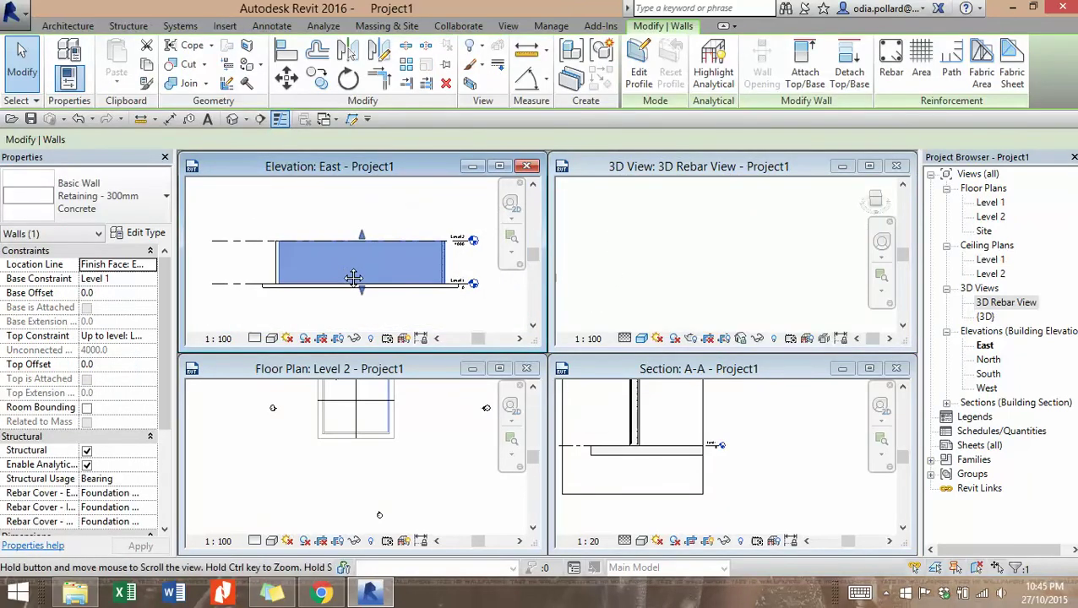
{"action": "left_click", "coordinate": [665, 202]}
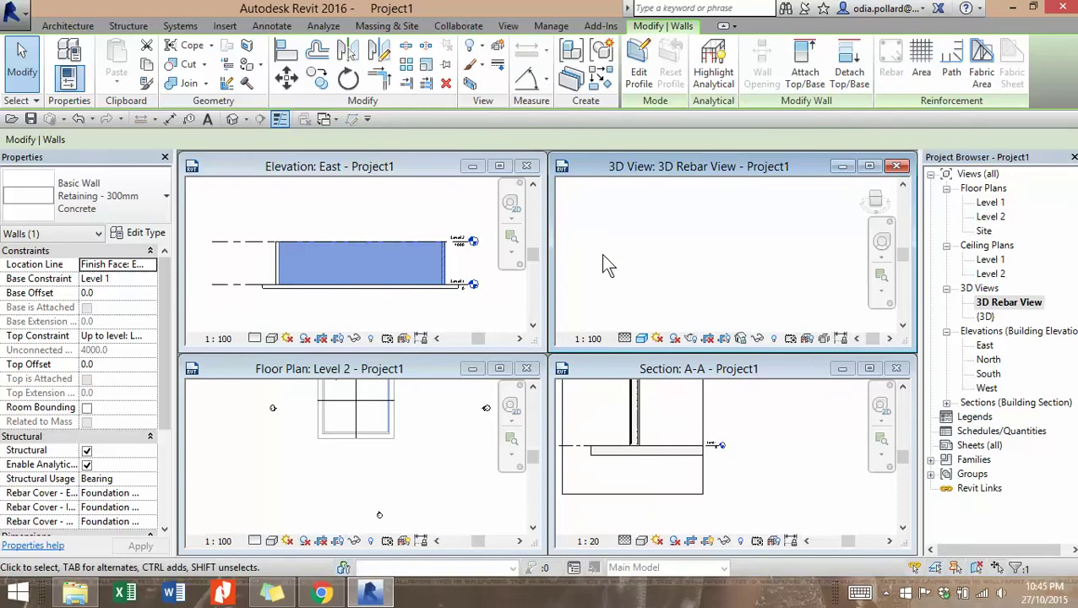
{"action": "middle_click", "coordinate": [655, 236]}
{"action": "middle_click", "coordinate": [655, 236]}
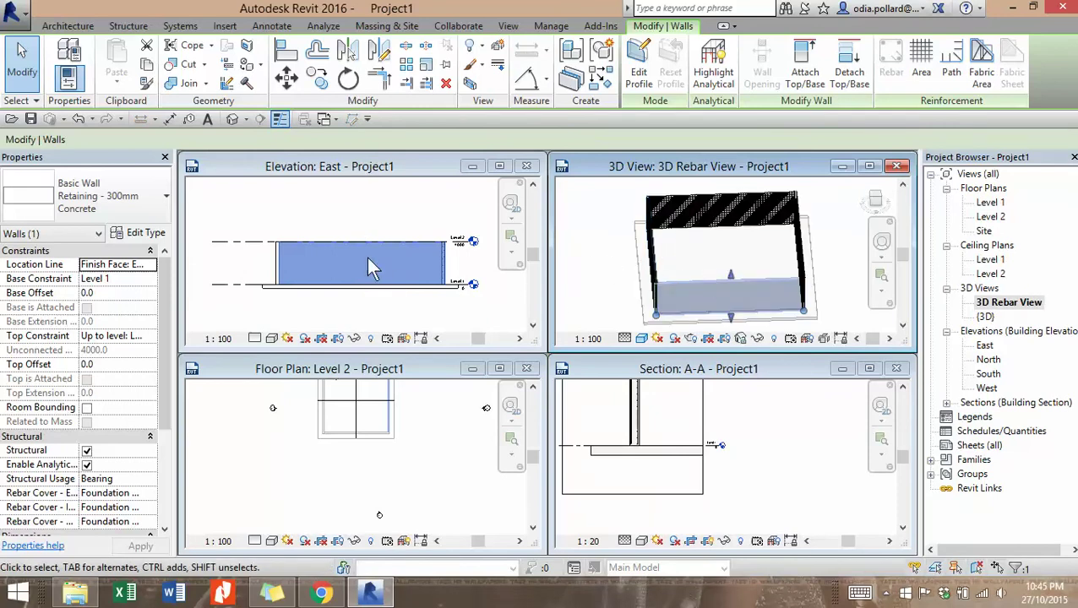
{"action": "left_click", "coordinate": [337, 174]}
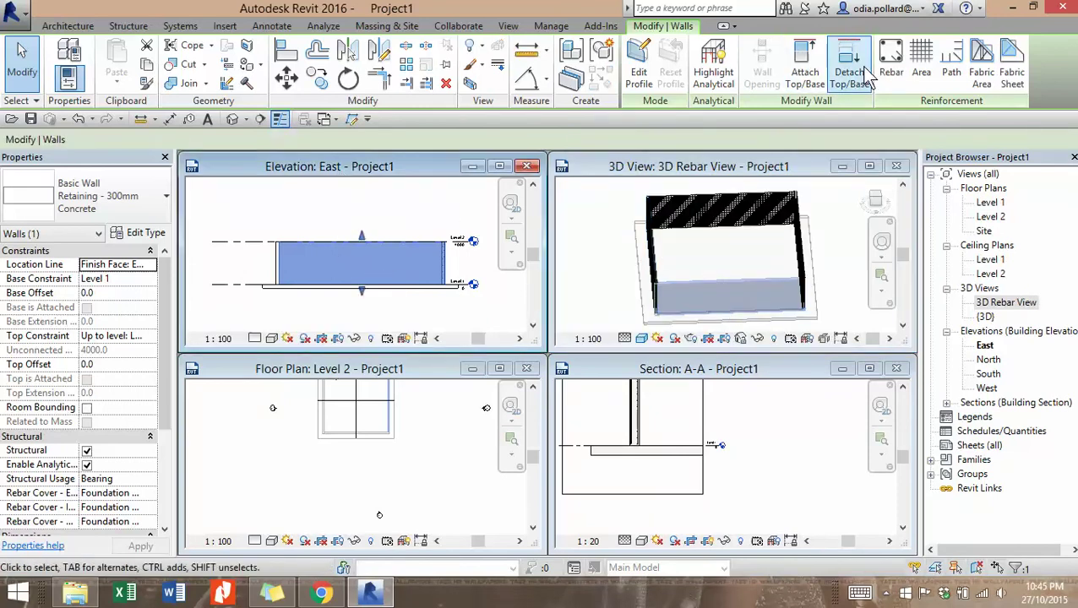
{"action": "left_click", "coordinate": [891, 61]}
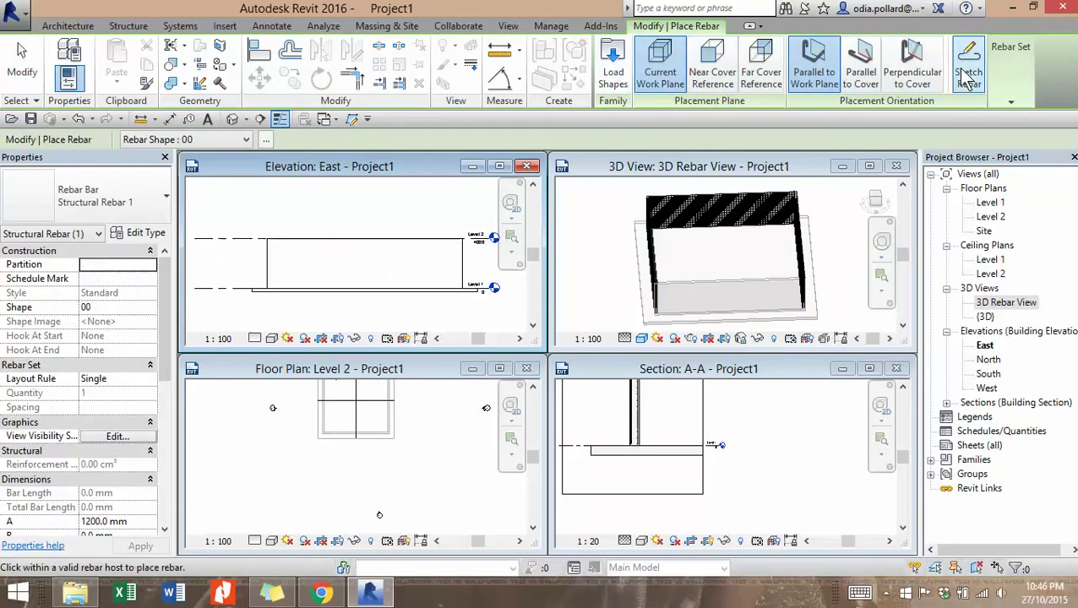
{"action": "key", "text": "Escape"}
Step: Start area reinforcement on the unreinforced wall in the East elevation and sketch a 15300 by 4000 mm rectangular boundary over its face
{"action": "left_click", "coordinate": [381, 247]}
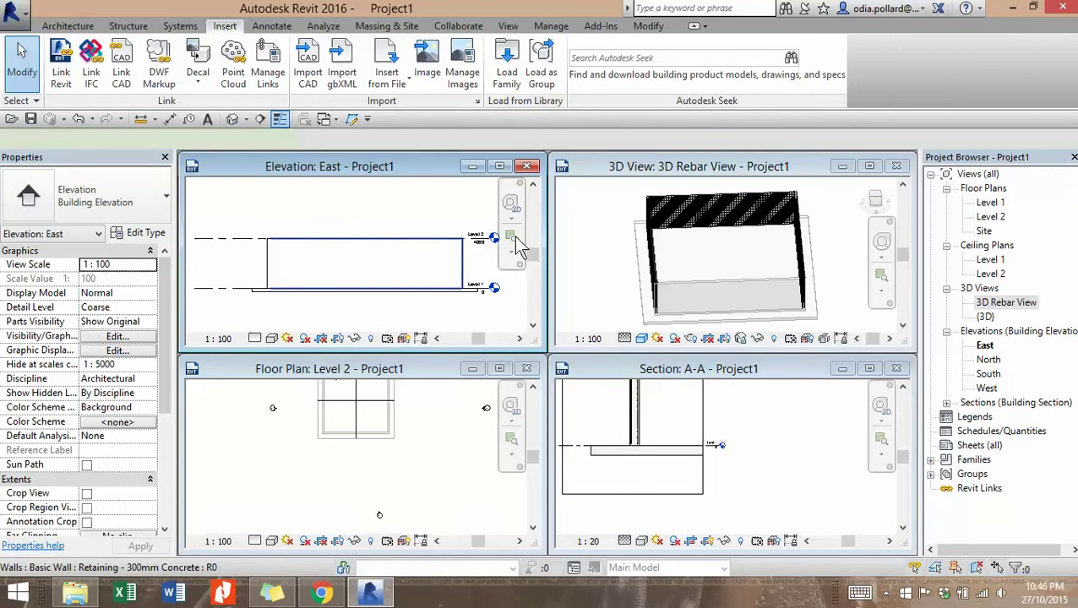
{"action": "left_click", "coordinate": [929, 57]}
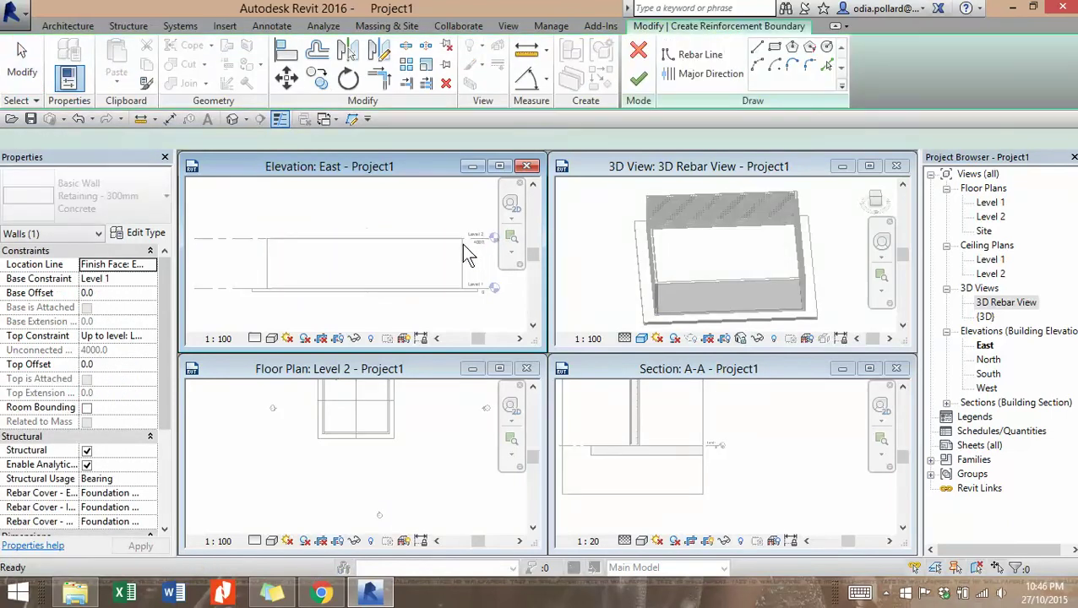
{"action": "left_click", "coordinate": [775, 49]}
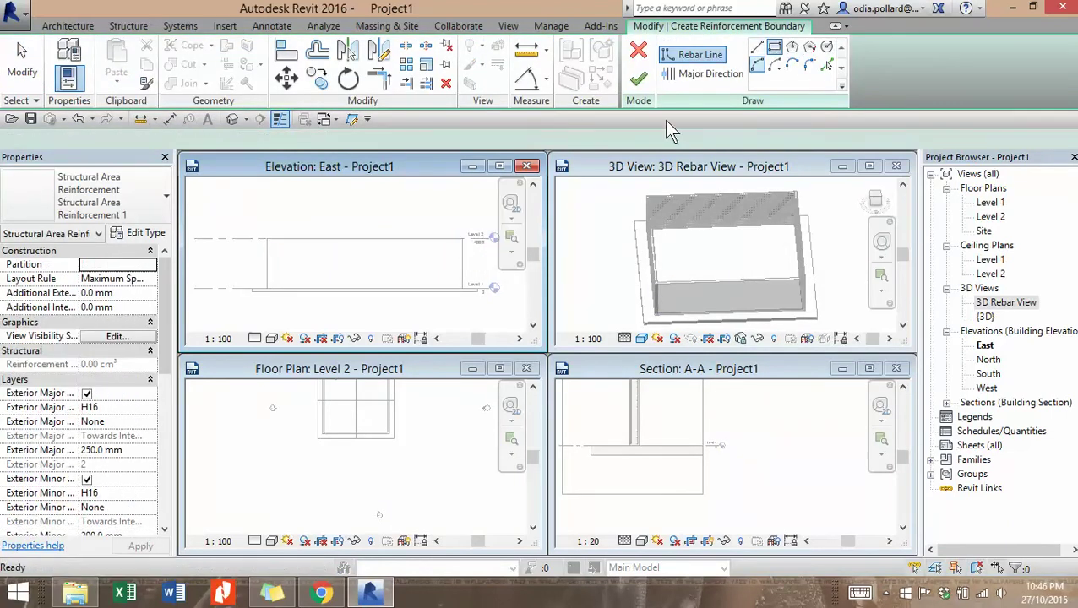
{"action": "scroll", "coordinate": [459, 242], "scroll_direction": "up", "scroll_amount": 1}
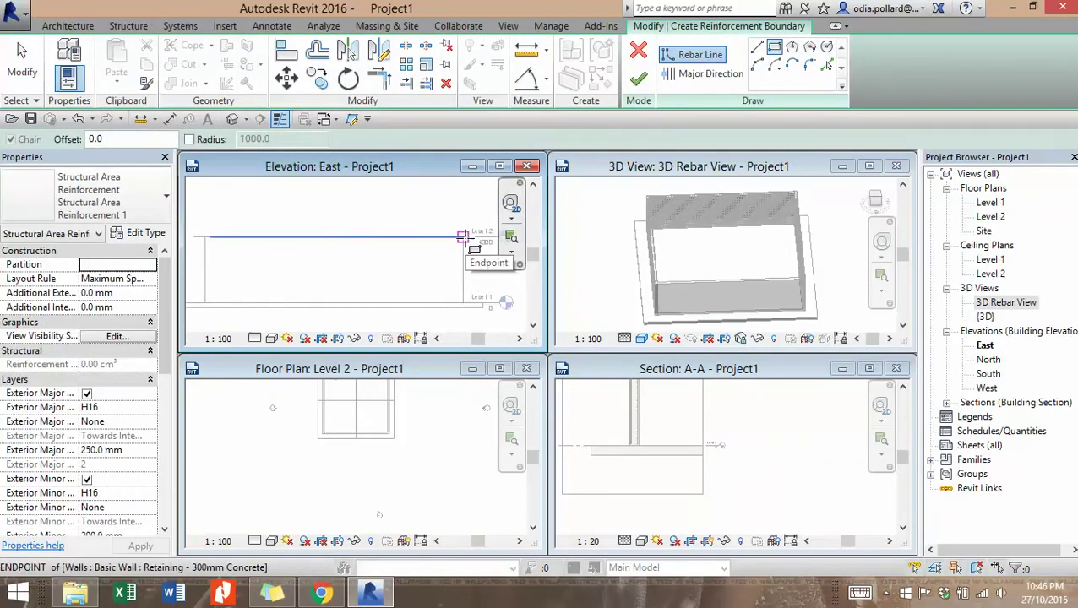
{"action": "left_click", "coordinate": [463, 237]}
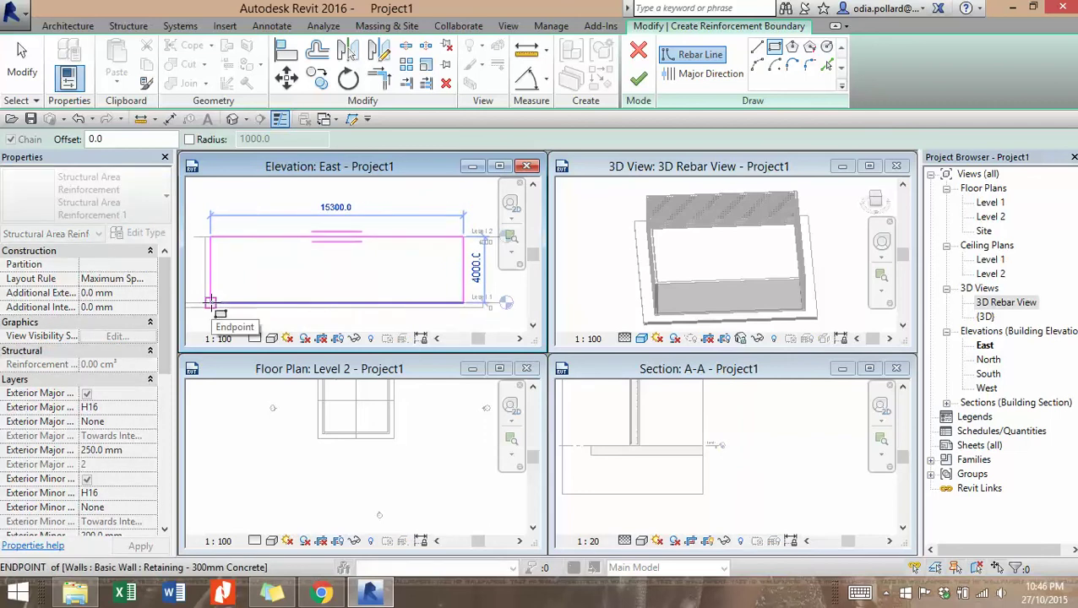
{"action": "left_click", "coordinate": [208, 302]}
{"action": "scroll", "coordinate": [206, 303], "scroll_direction": "up", "scroll_amount": 2}
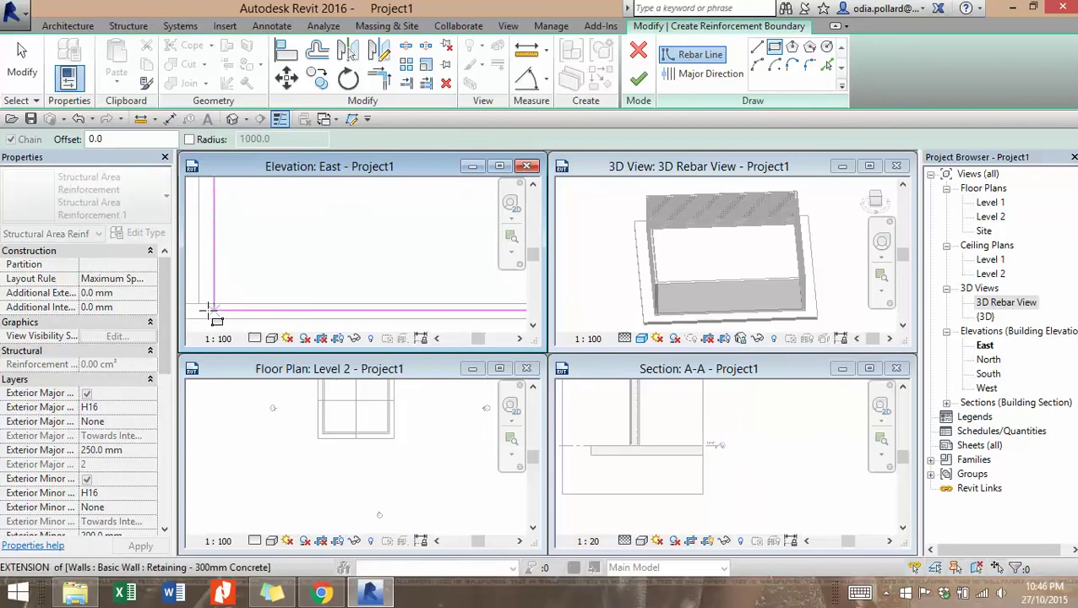
{"action": "scroll", "coordinate": [291, 281], "scroll_direction": "down", "scroll_amount": 4}
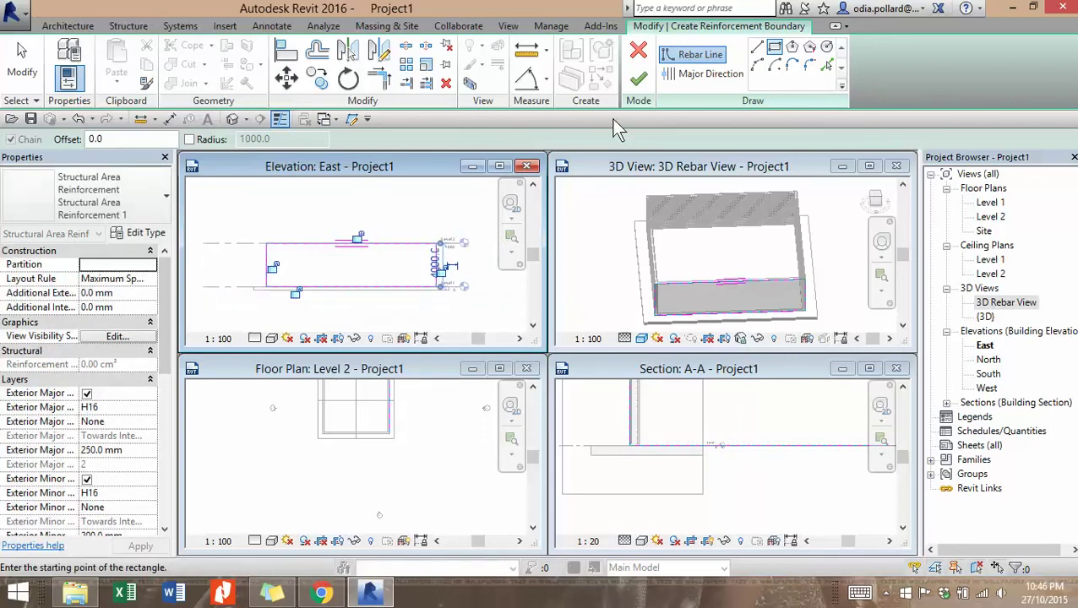
Step: Set the reinforcement's major direction along the left vertical edge of the boundary
{"action": "left_click", "coordinate": [694, 76]}
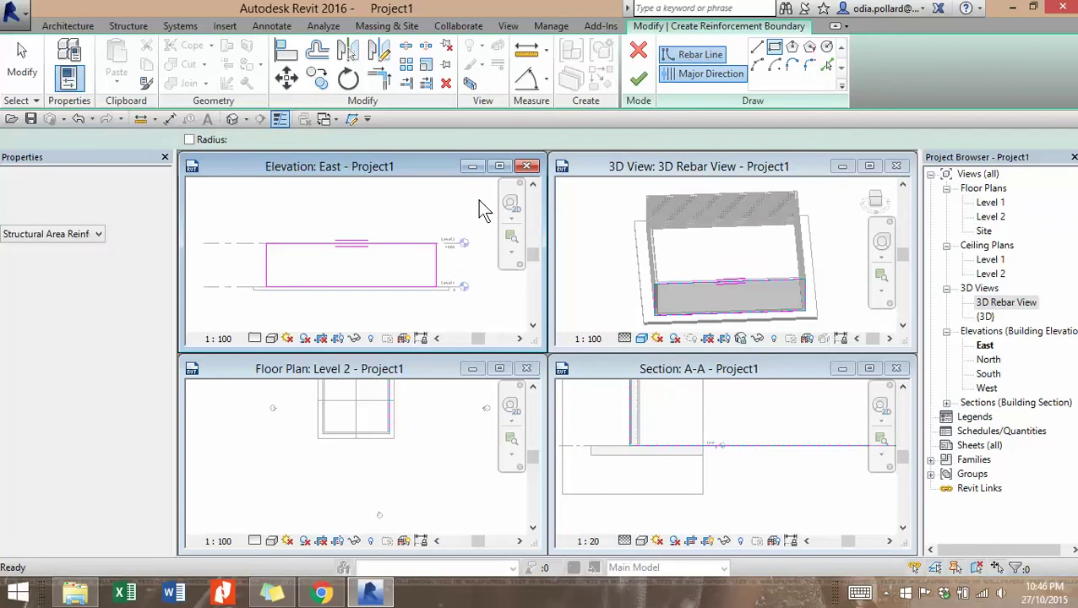
{"action": "scroll", "coordinate": [270, 275], "scroll_direction": "up", "scroll_amount": 3}
{"action": "left_click", "coordinate": [278, 277]}
{"action": "scroll", "coordinate": [371, 268], "scroll_direction": "down", "scroll_amount": 3}
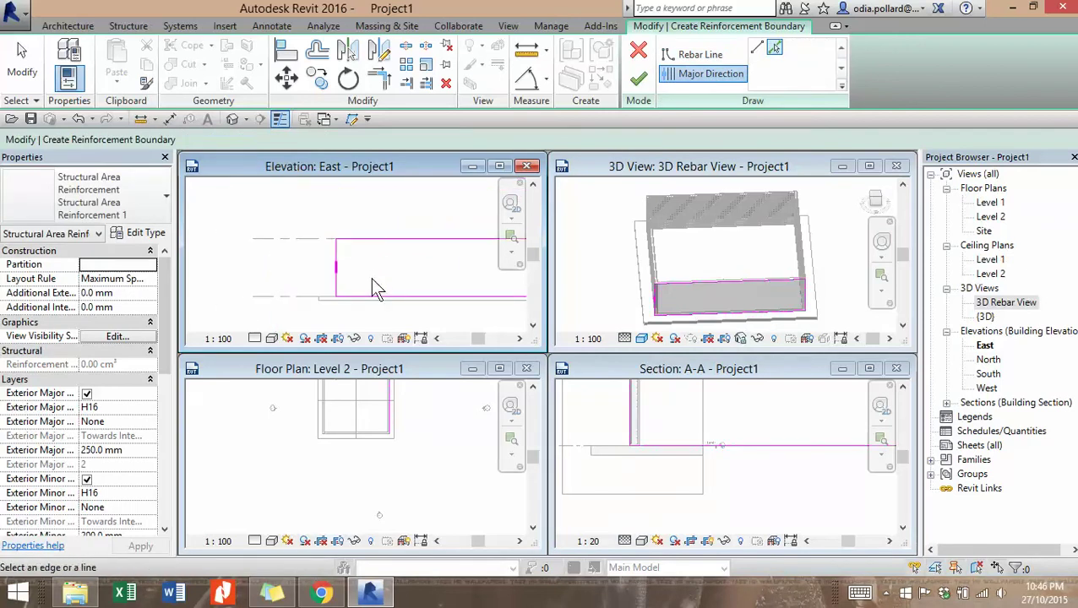
{"action": "mouse_move", "coordinate": [371, 278]}
{"action": "middle_mouse_down"}
{"action": "mouse_move", "coordinate": [328, 231]}
{"action": "mouse_move", "coordinate": [333, 300]}
{"action": "middle_mouse_up"}
{"action": "scroll", "coordinate": [311, 237], "scroll_direction": "up", "scroll_amount": 3}
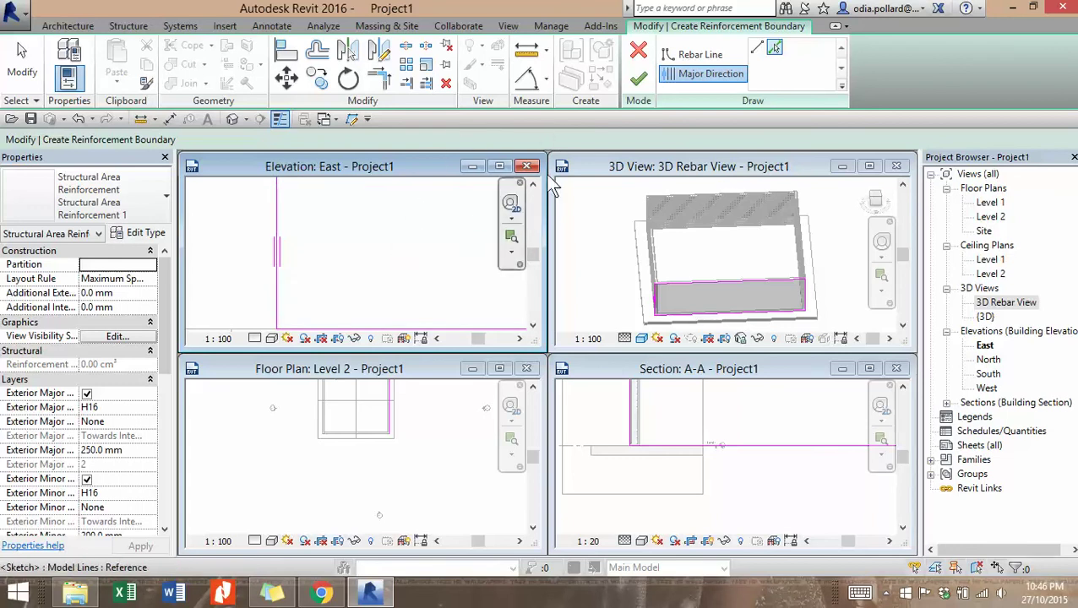
{"action": "key", "text": "Escape"}
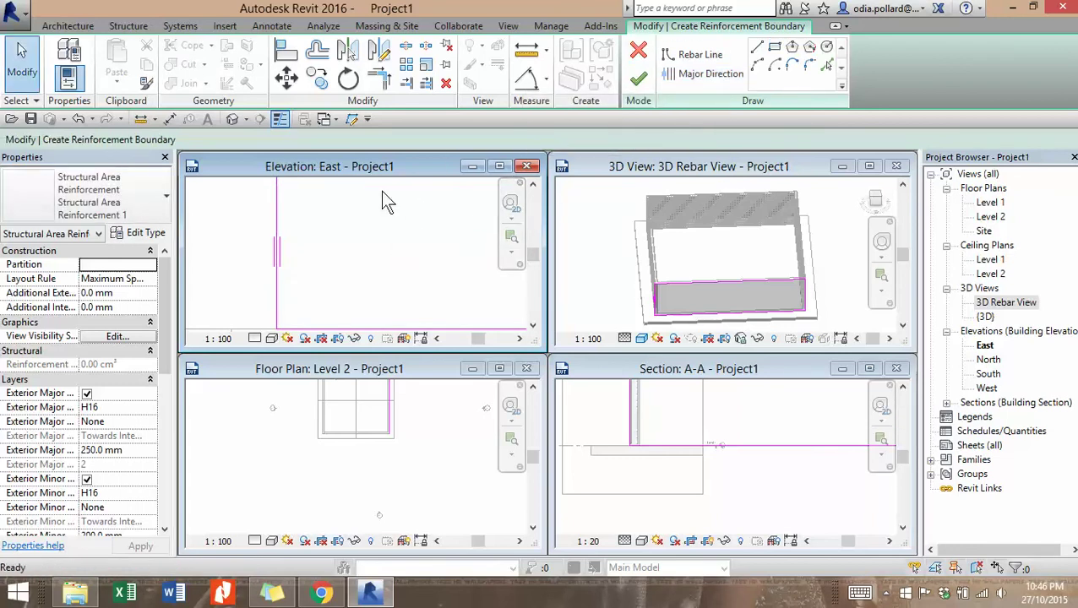
Step: Move the boundary's left vertical edge 150 mm inward, snapping it to the wall endpoint
{"action": "left_click", "coordinate": [277, 300]}
{"action": "middle_click_drag", "start_coordinate": [312, 301], "coordinate": [321, 257]}
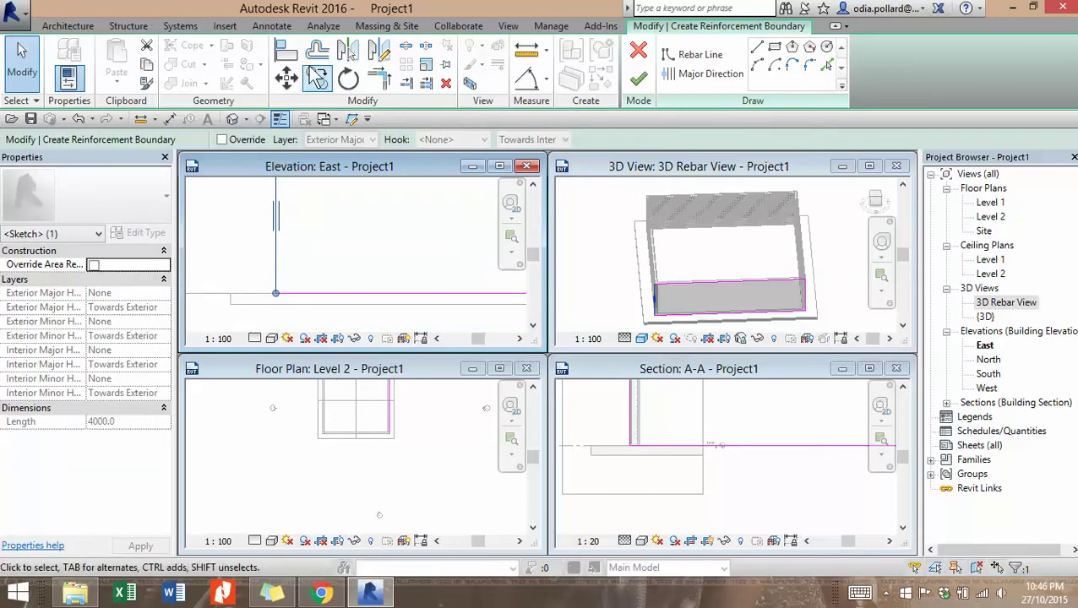
{"action": "left_click", "coordinate": [285, 78]}
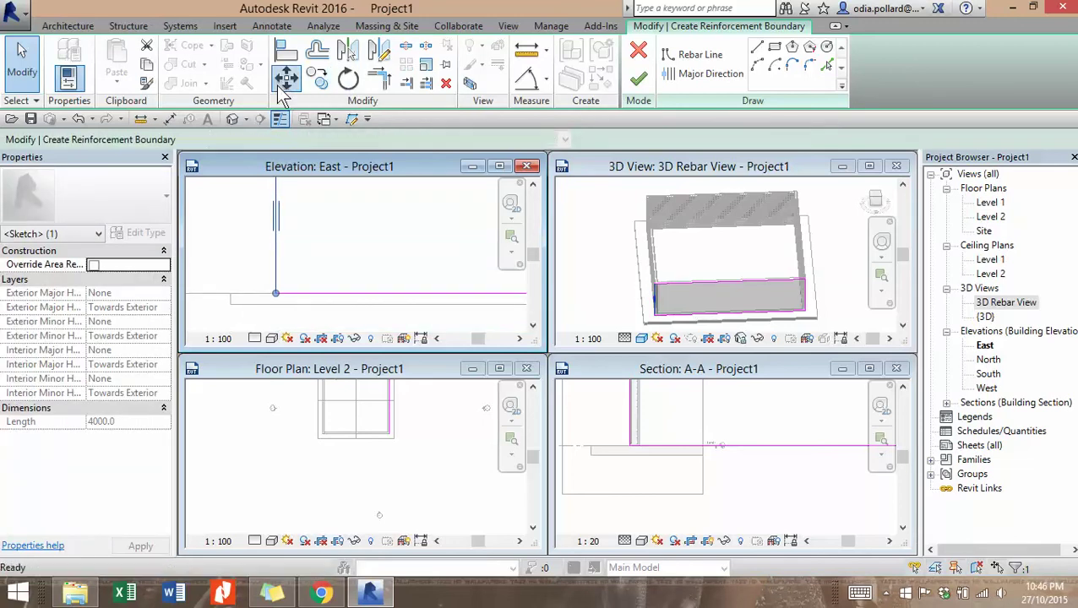
{"action": "left_click", "coordinate": [279, 298]}
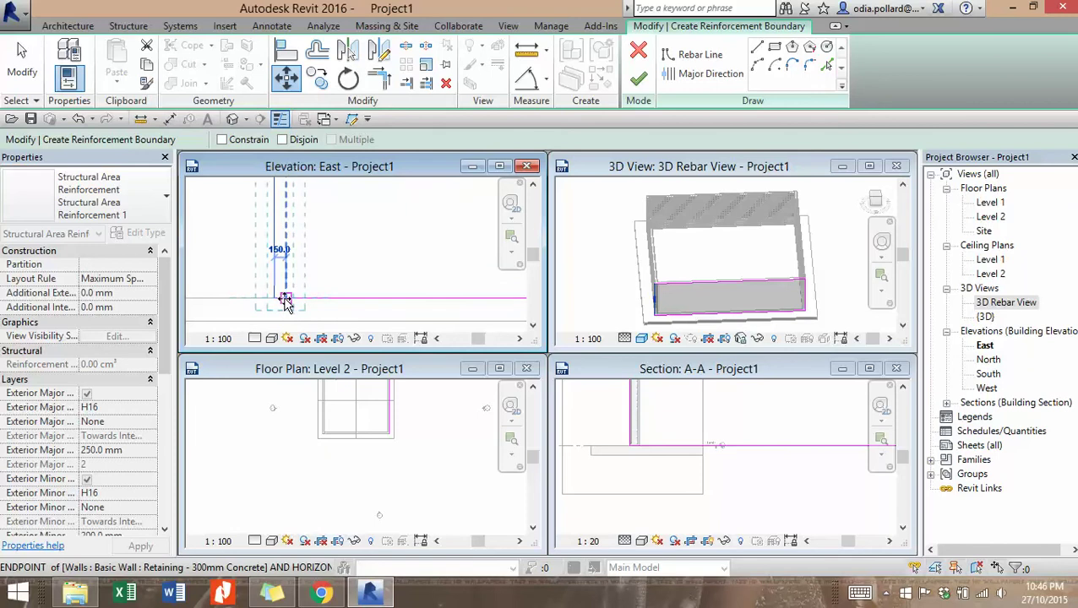
{"action": "left_click", "coordinate": [285, 298]}
{"action": "scroll", "coordinate": [370, 250], "scroll_direction": "down", "scroll_amount": 4}
{"action": "middle_click_drag", "start_coordinate": [391, 264], "coordinate": [361, 325]}
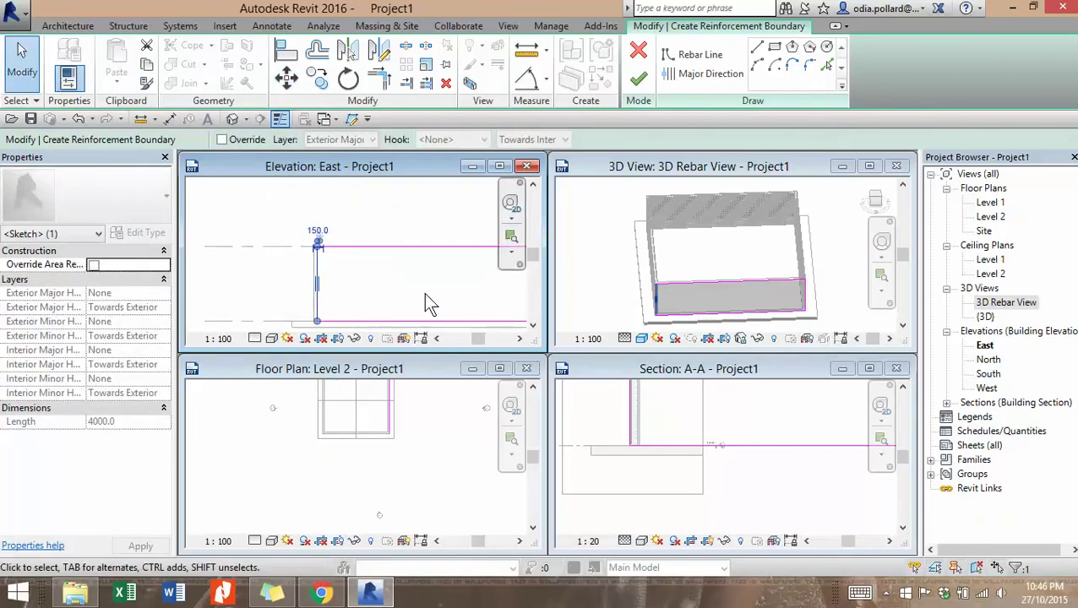
{"action": "middle_click_drag", "start_coordinate": [425, 294], "coordinate": [360, 272]}
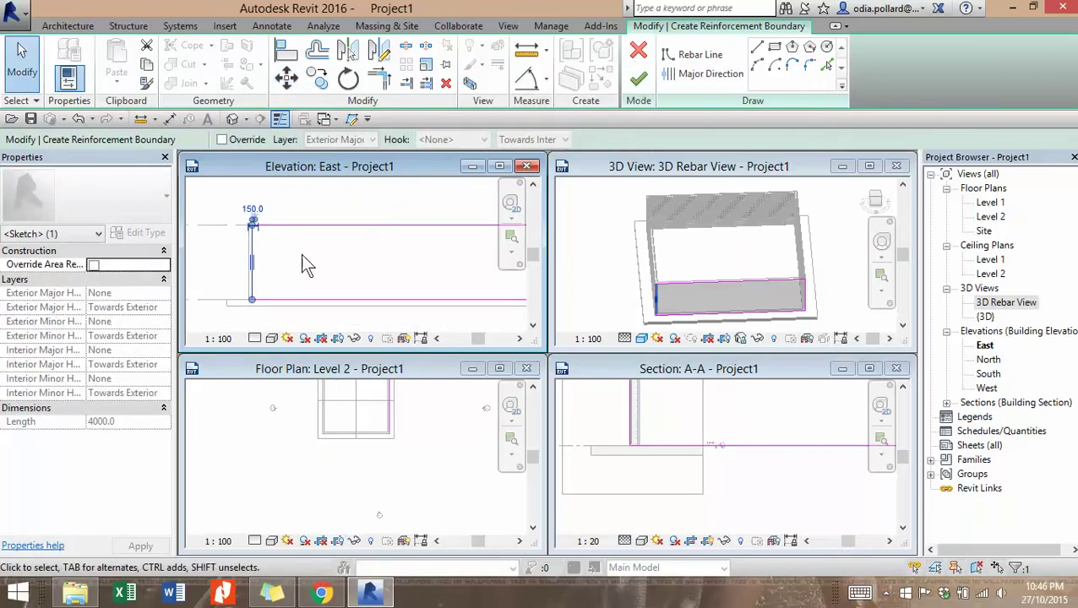
Step: Set the area reinforcement's view visibility to unobscured and solid in the 3D Rebar View
{"action": "left_click", "coordinate": [398, 199]}
{"action": "left_click", "coordinate": [115, 338]}
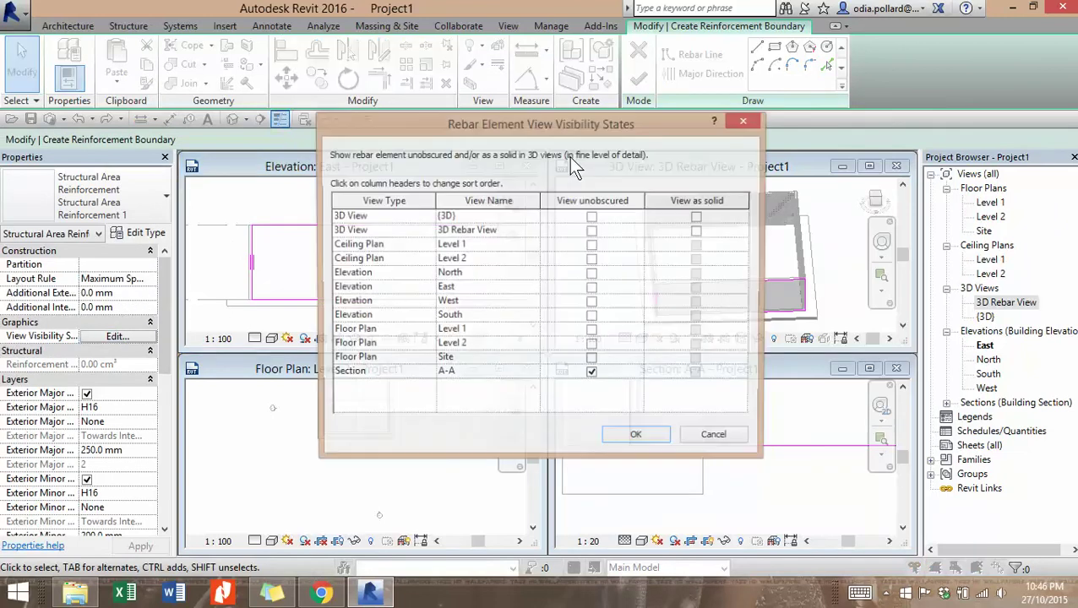
{"action": "left_click", "coordinate": [592, 229]}
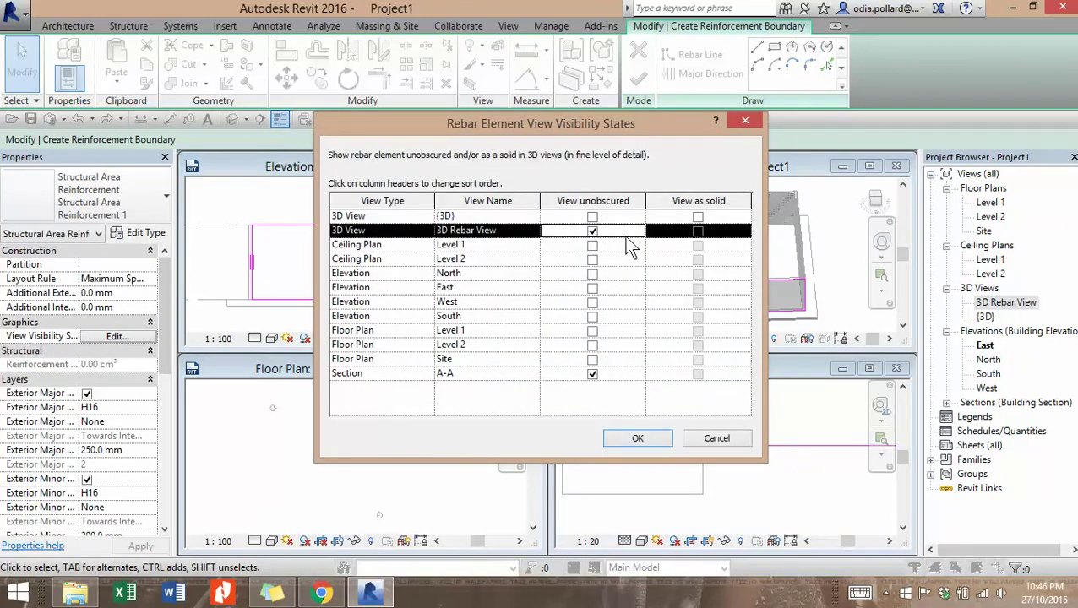
{"action": "left_click", "coordinate": [698, 230]}
{"action": "left_click", "coordinate": [635, 439]}
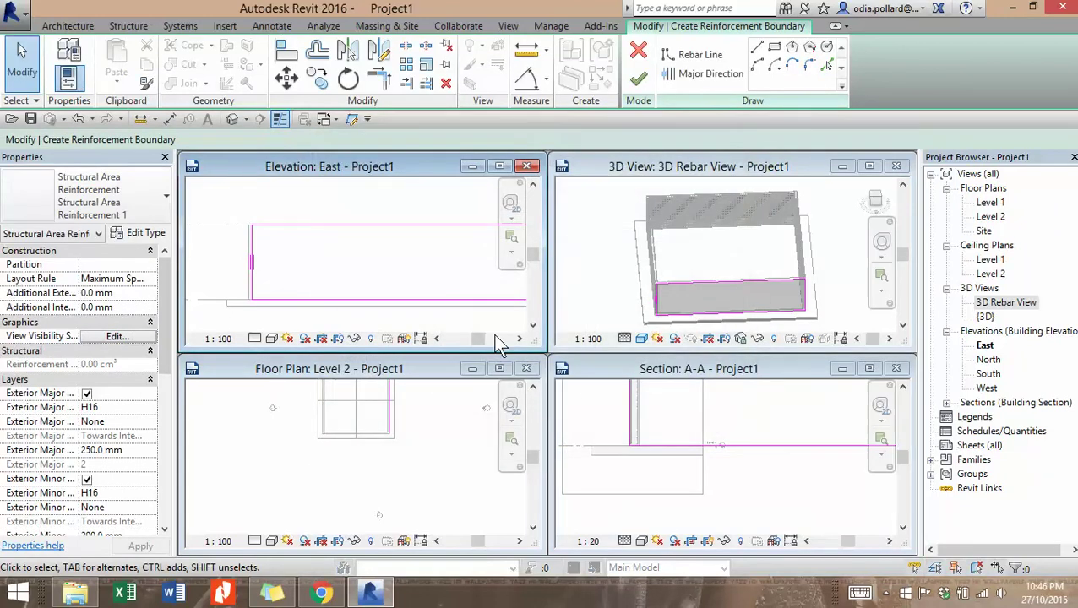
Step: Try to finish the area reinforcement sketch, then undo the finish to reopen the boundary for editing
{"action": "left_click", "coordinate": [641, 85]}
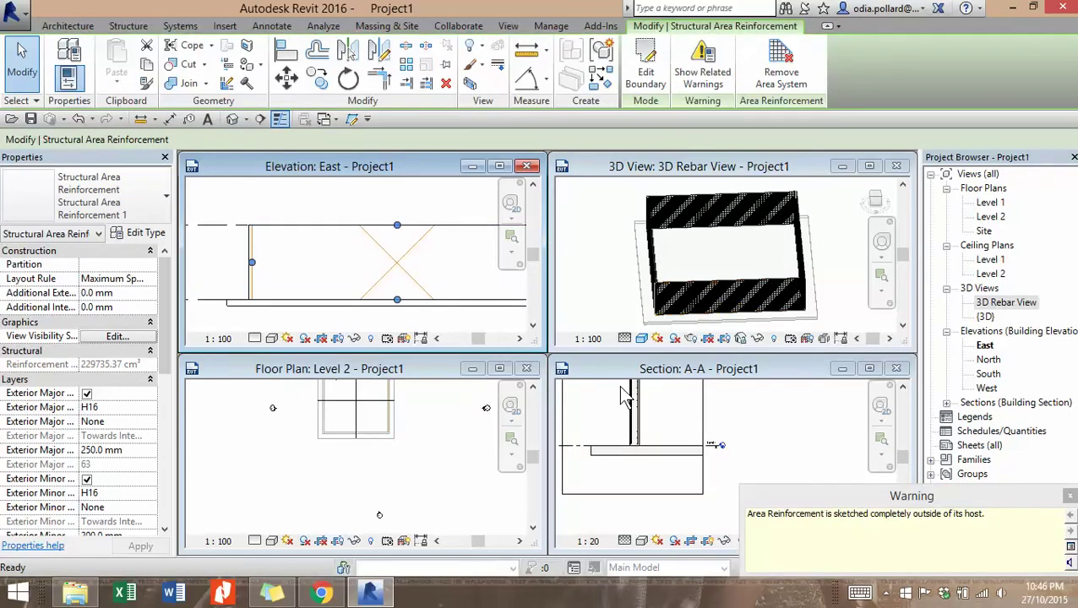
{"action": "left_click", "coordinate": [1068, 496]}
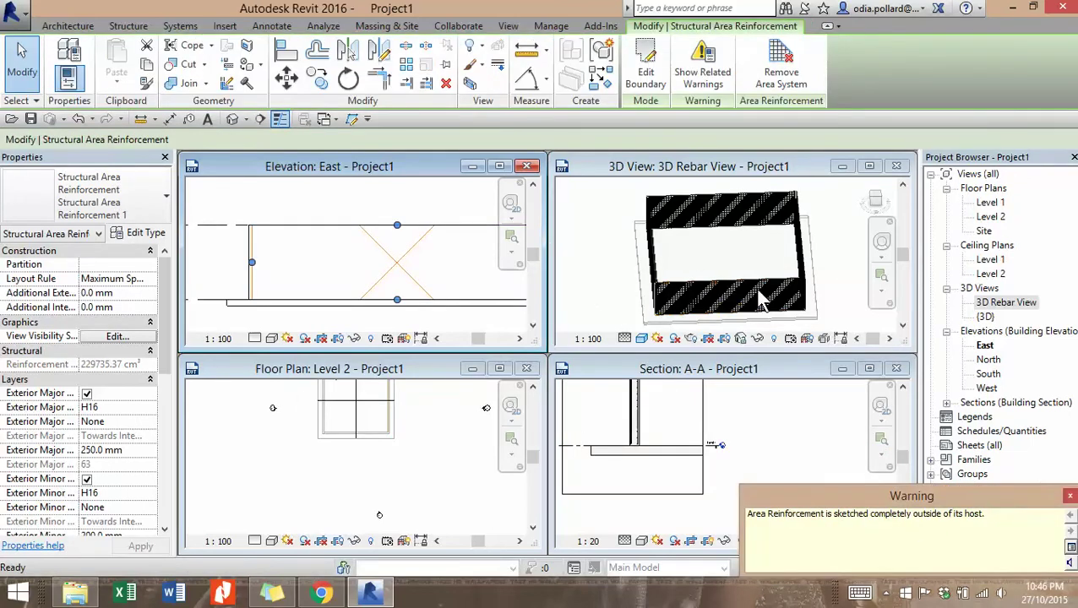
{"action": "left_click", "coordinate": [93, 119]}
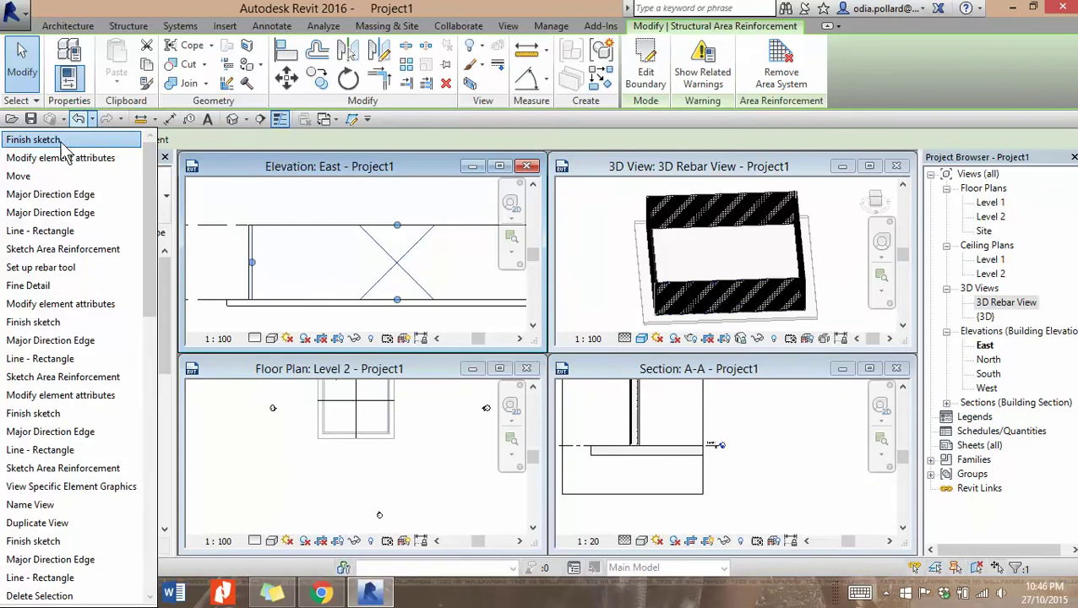
{"action": "left_click", "coordinate": [60, 140]}
Step: Check the left boundary edge against the wall, delete the whole rectangular boundary and discard the area reinforcement sketch
{"action": "scroll", "coordinate": [259, 258], "scroll_direction": "up", "scroll_amount": 3}
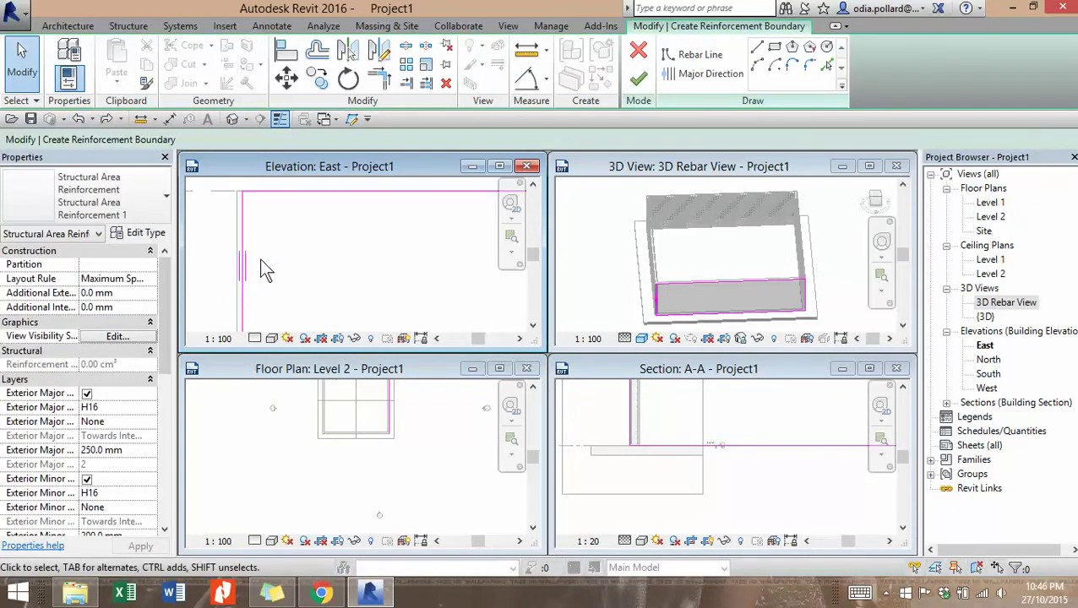
{"action": "left_click", "coordinate": [241, 236]}
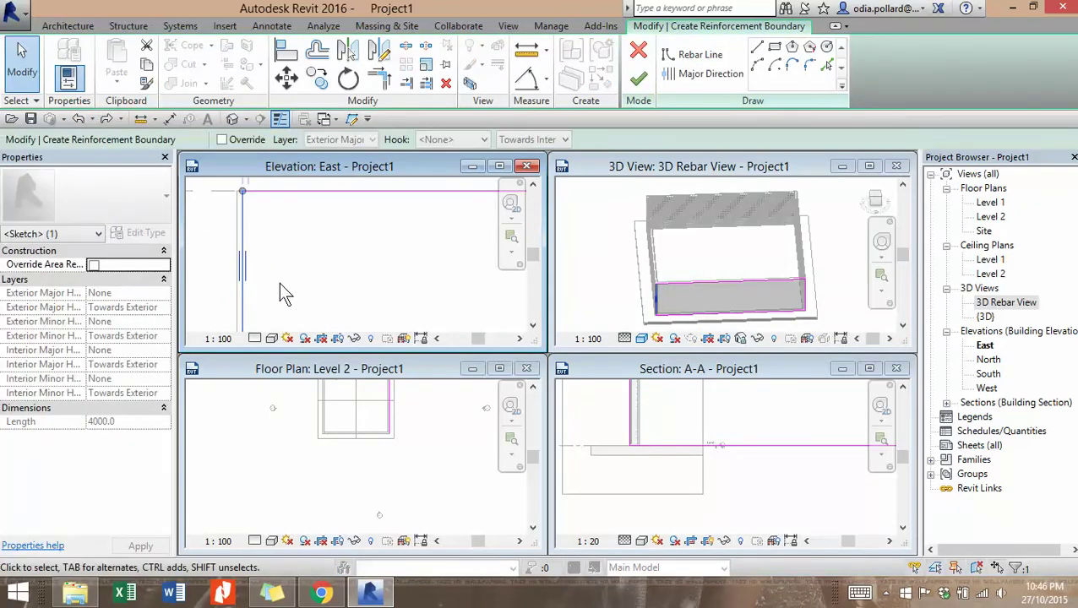
{"action": "mouse_move", "coordinate": [281, 291]}
{"action": "middle_mouse_down"}
{"action": "mouse_move", "coordinate": [292, 212]}
{"action": "mouse_move", "coordinate": [290, 253]}
{"action": "middle_mouse_up"}
{"action": "scroll", "coordinate": [252, 279], "scroll_direction": "up", "scroll_amount": 1}
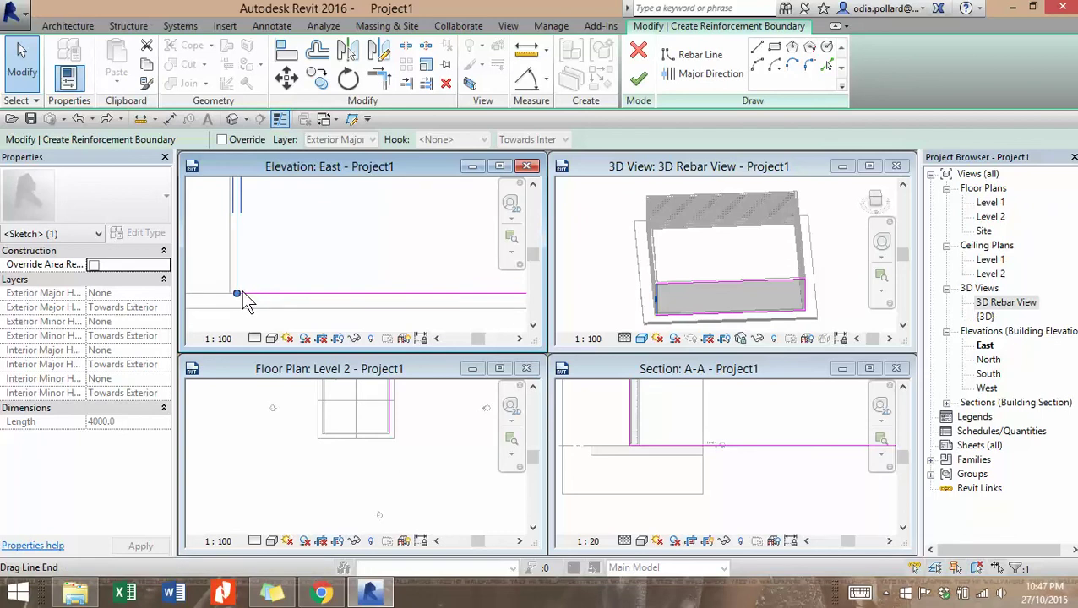
{"action": "scroll", "coordinate": [244, 281], "scroll_direction": "down", "scroll_amount": 2}
{"action": "scroll", "coordinate": [304, 267], "scroll_direction": "down", "scroll_amount": 3}
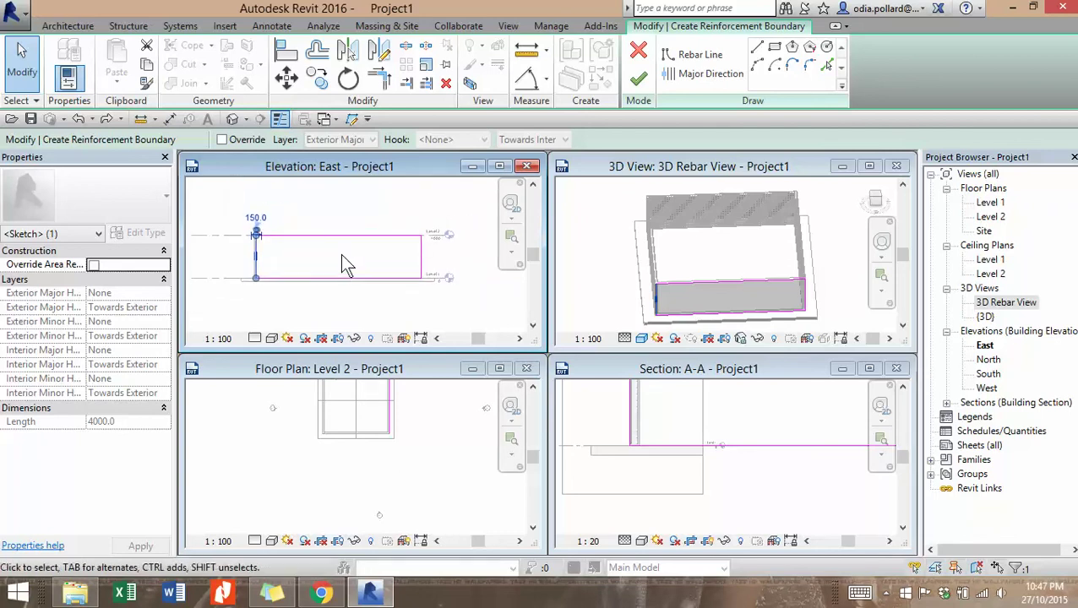
{"action": "key", "text": "Tab"}
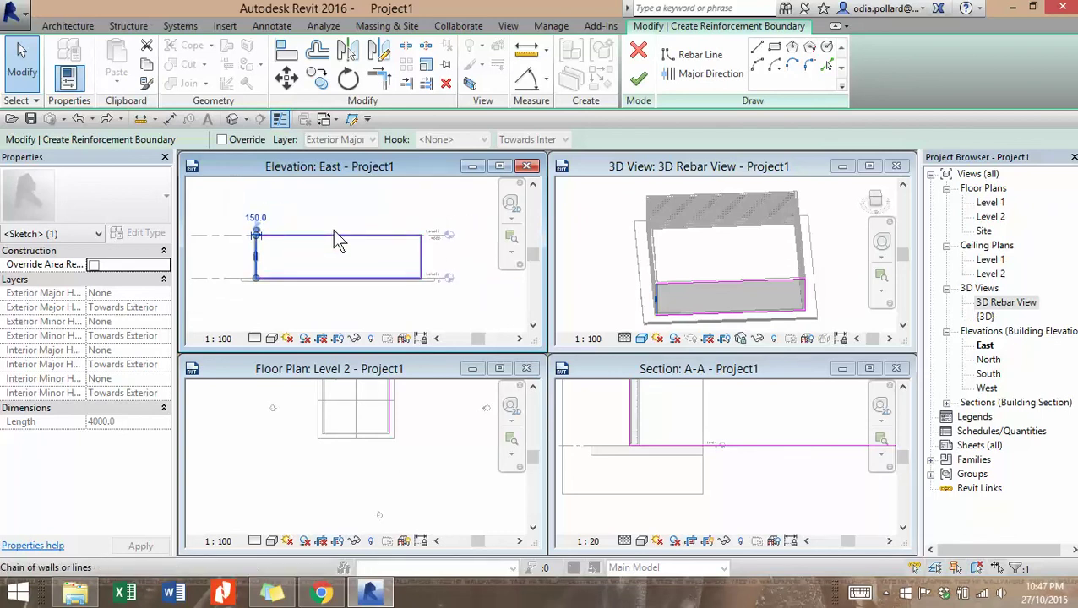
{"action": "left_click", "coordinate": [335, 233]}
{"action": "key", "text": "Escape"}
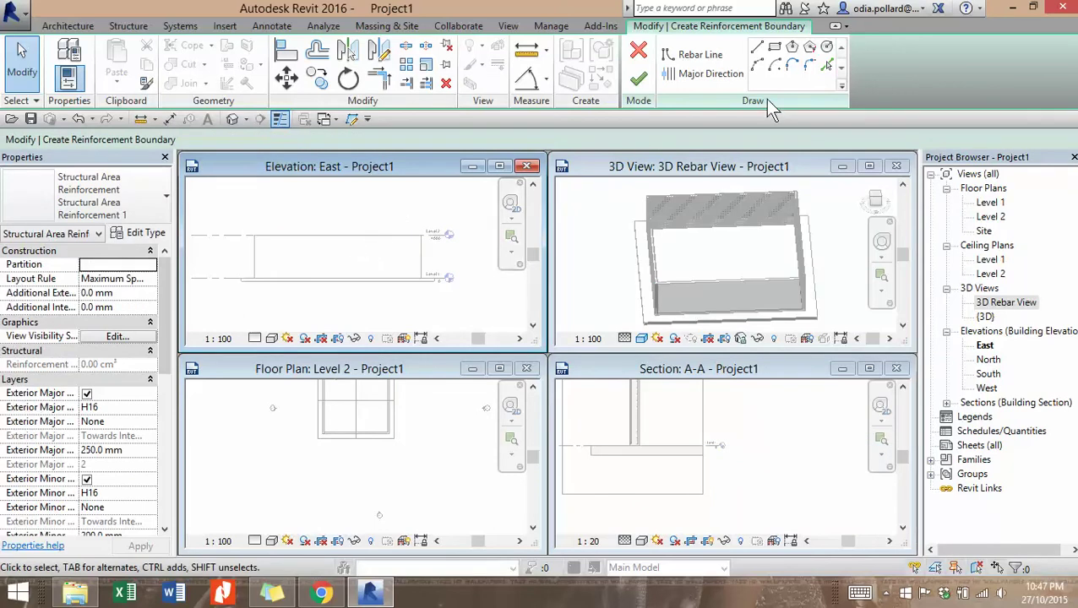
{"action": "left_click", "coordinate": [637, 52]}
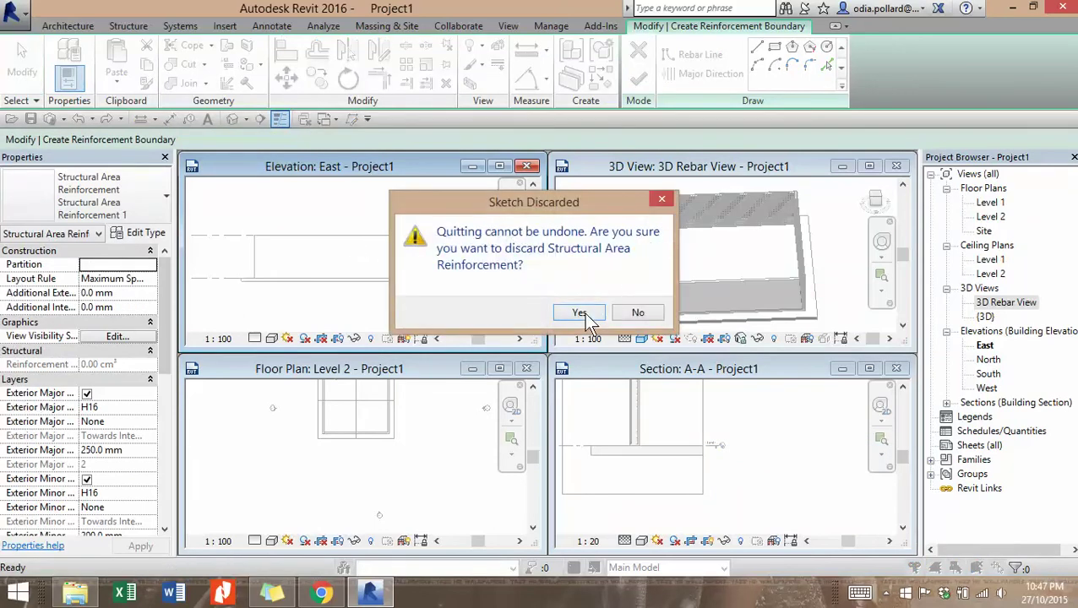
{"action": "left_click", "coordinate": [579, 312]}
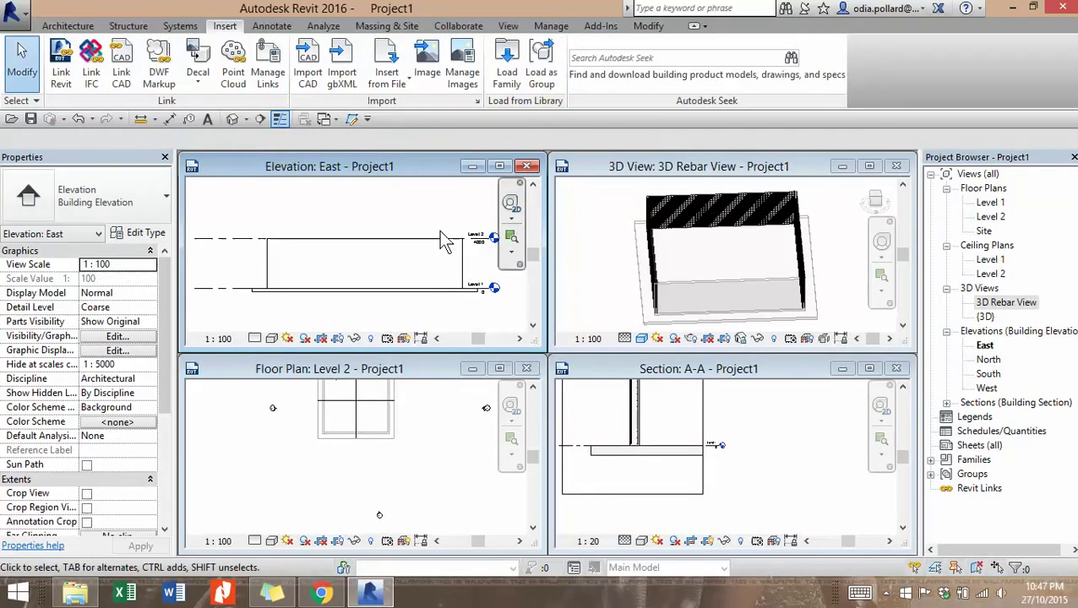
Step: Start an area reinforcement on the 300 mm concrete retaining wall in the East elevation, using a rectangular boundary
{"action": "left_click", "coordinate": [391, 243]}
{"action": "scroll", "coordinate": [270, 280], "scroll_direction": "up", "scroll_amount": 3}
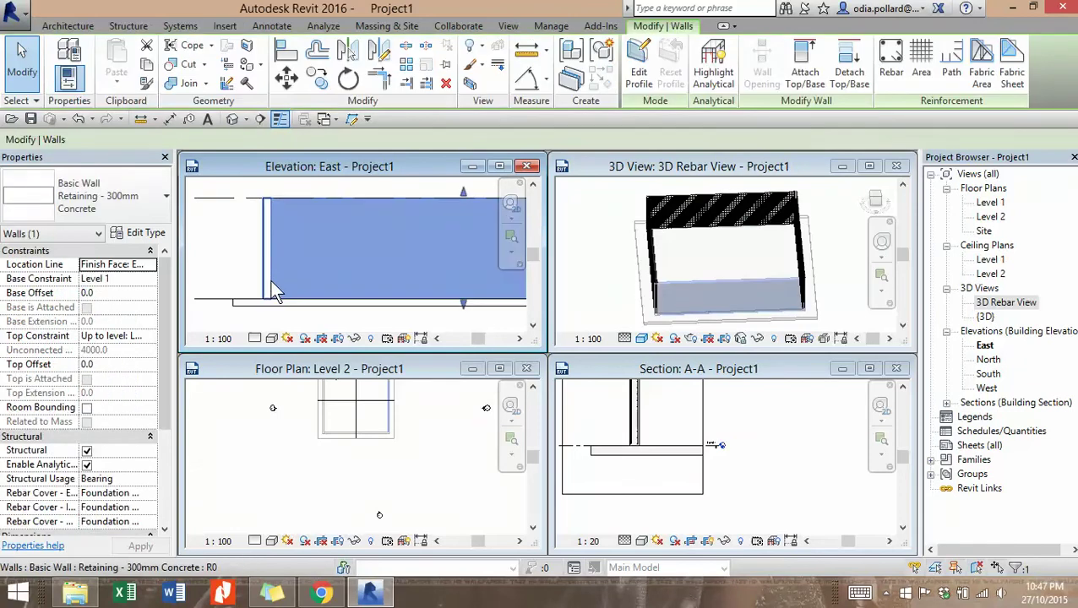
{"action": "scroll", "coordinate": [384, 282], "scroll_direction": "down", "scroll_amount": 3}
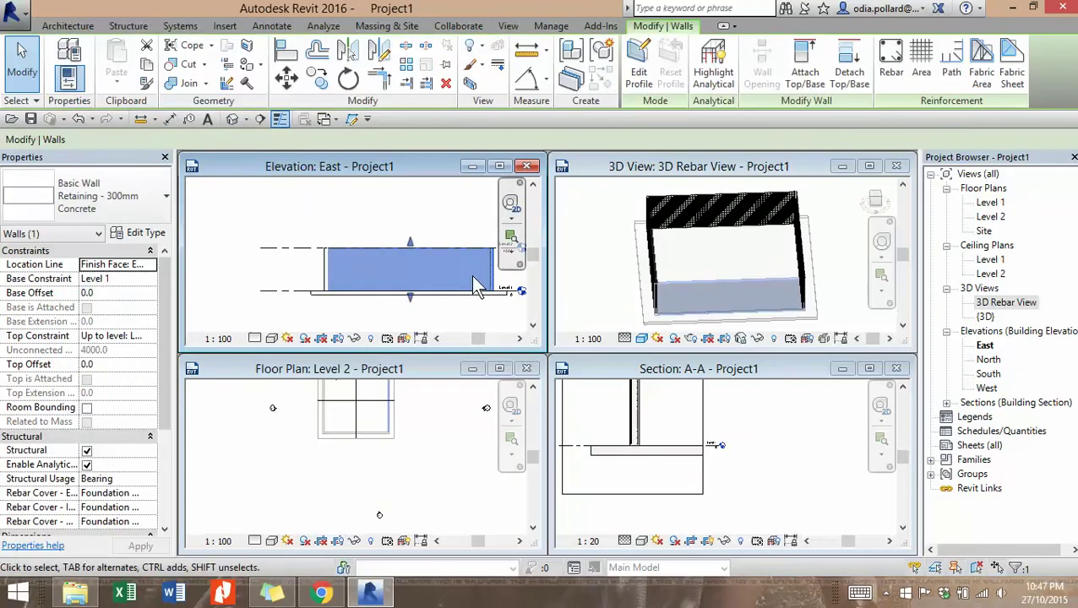
{"action": "middle_click_drag", "start_coordinate": [450, 284], "coordinate": [411, 281]}
{"action": "left_click", "coordinate": [921, 68]}
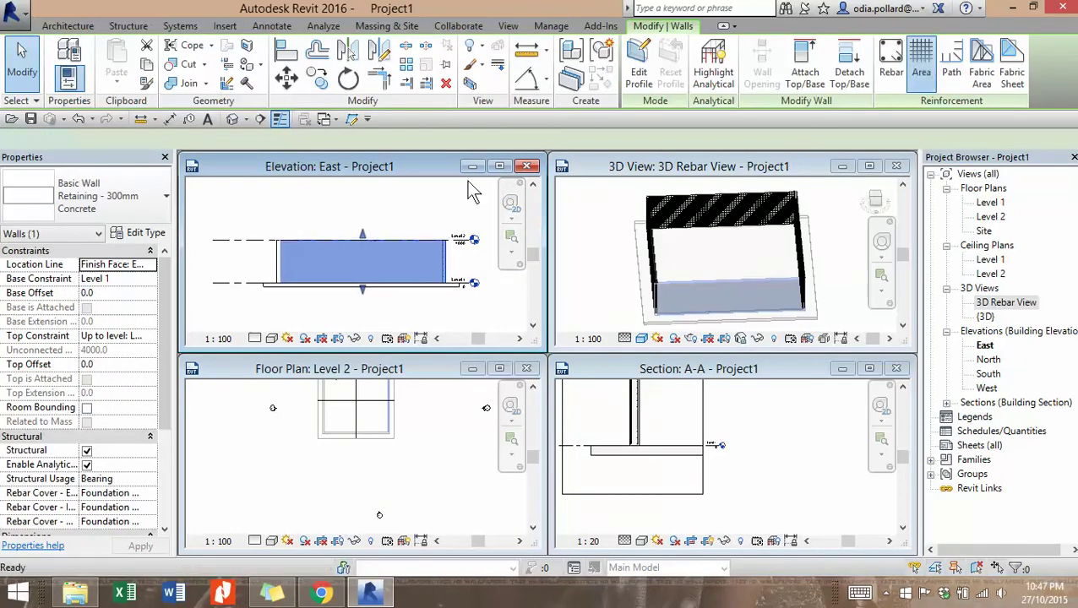
{"action": "left_click", "coordinate": [776, 50]}
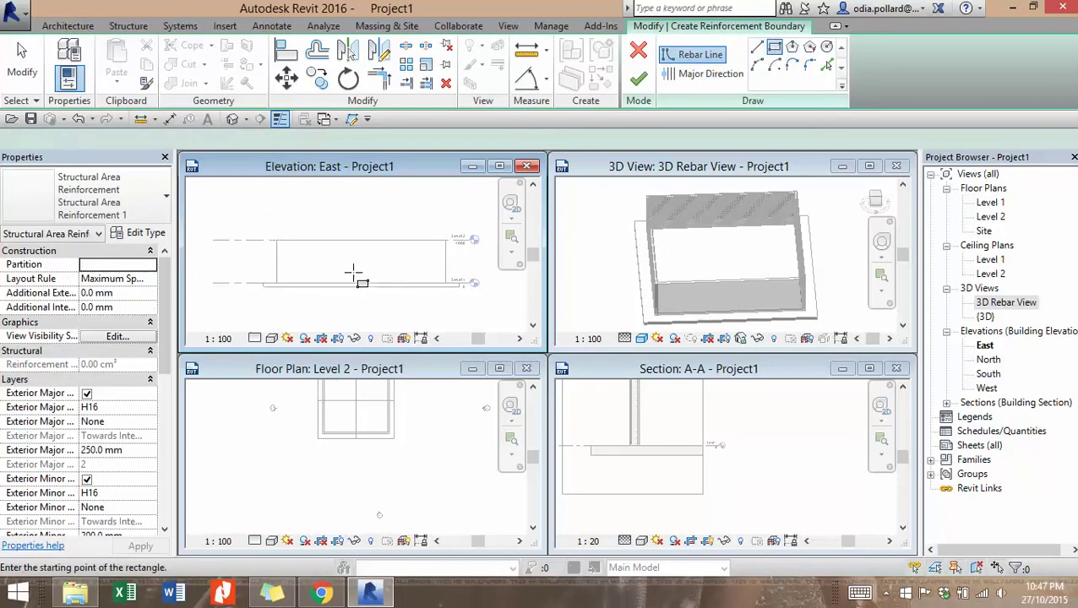
{"action": "scroll", "coordinate": [443, 241], "scroll_direction": "up", "scroll_amount": 2}
{"action": "scroll", "coordinate": [238, 247], "scroll_direction": "down", "scroll_amount": 3}
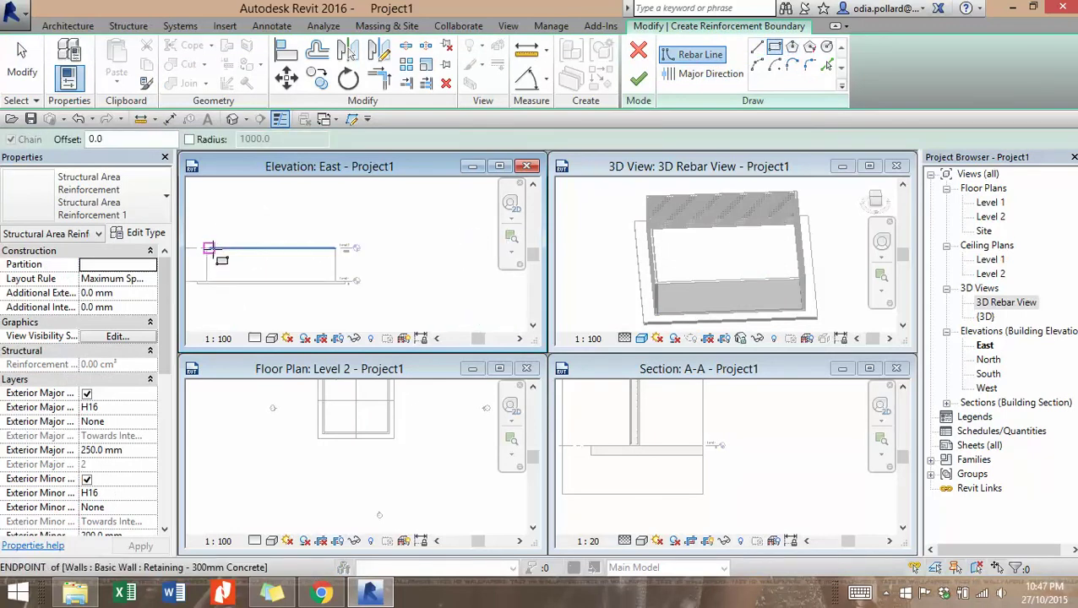
{"action": "scroll", "coordinate": [212, 249], "scroll_direction": "up", "scroll_amount": 3}
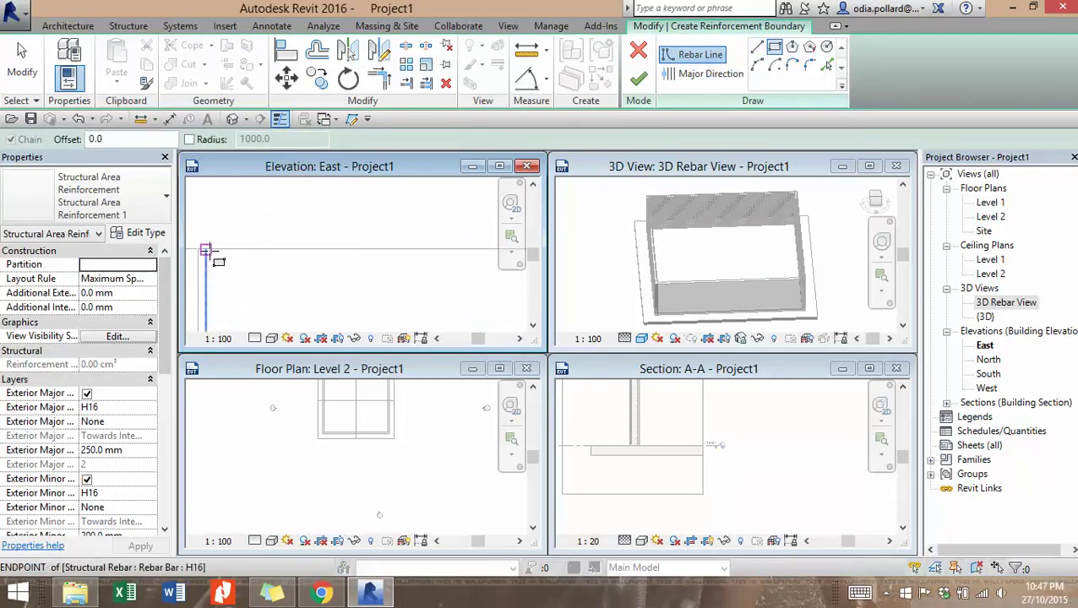
{"action": "left_click", "coordinate": [207, 250]}
{"action": "key", "text": "Escape"}
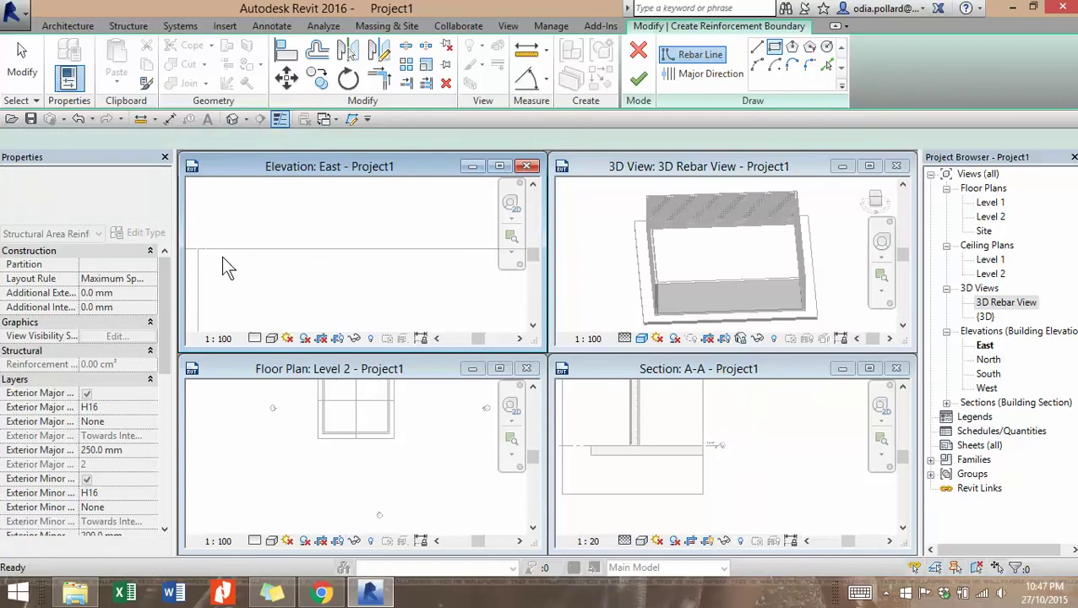
Step: Draw the rectangular reinforcement boundary over the east wall, from its upper-left corner at Level 2 to its lower-right corner at Level 1
{"action": "scroll", "coordinate": [221, 249], "scroll_direction": "up", "scroll_amount": 1}
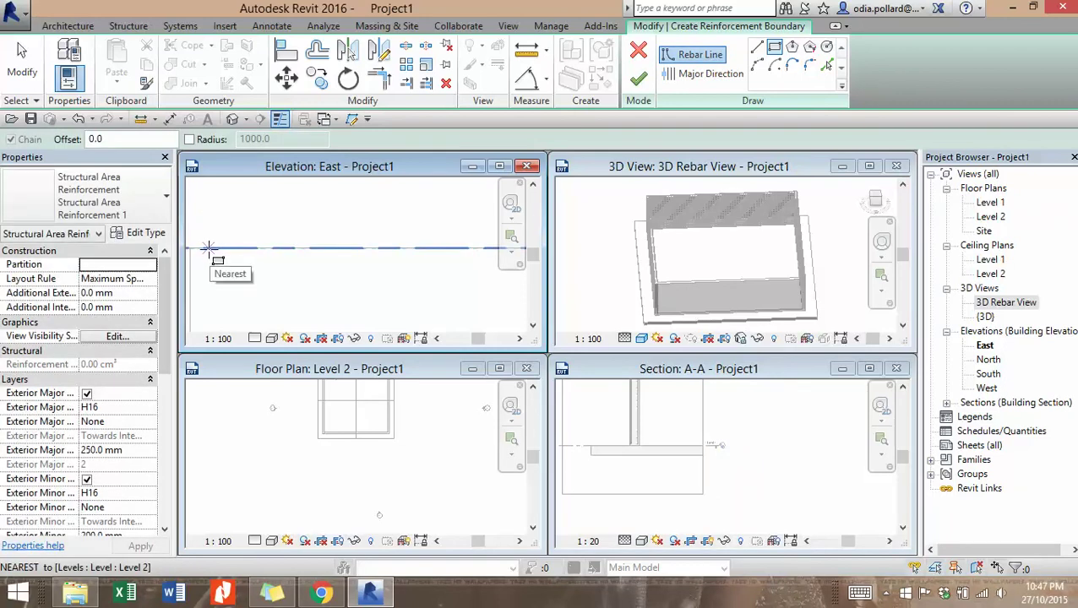
{"action": "left_click", "coordinate": [200, 248]}
{"action": "scroll", "coordinate": [277, 278], "scroll_direction": "down", "scroll_amount": 3}
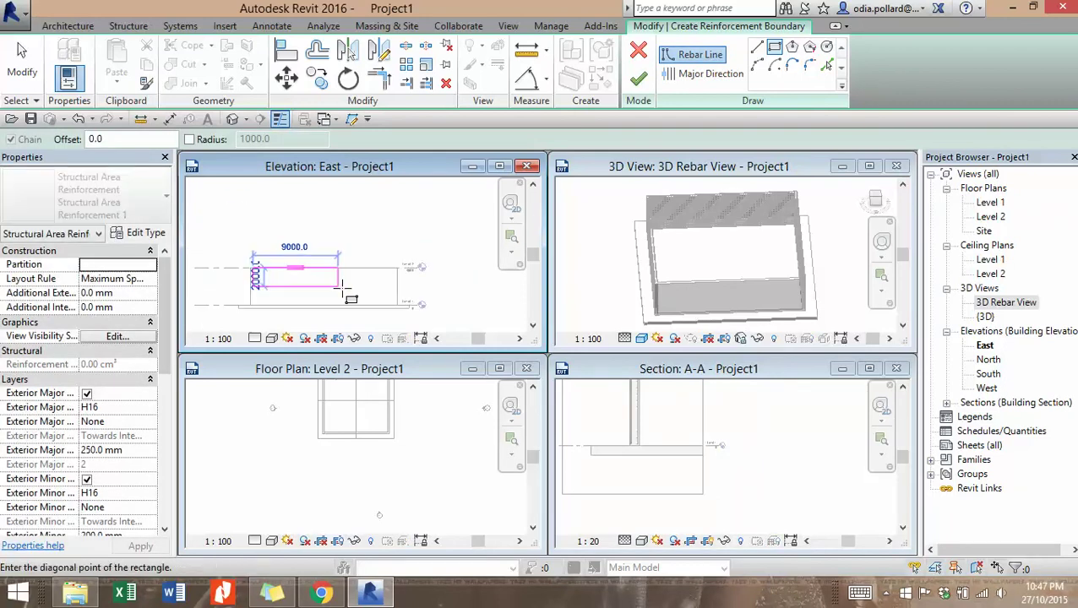
{"action": "middle_click_drag", "start_coordinate": [341, 288], "coordinate": [289, 231]}
{"action": "scroll", "coordinate": [356, 250], "scroll_direction": "up", "scroll_amount": 3}
{"action": "scroll", "coordinate": [321, 229], "scroll_direction": "up", "scroll_amount": 3}
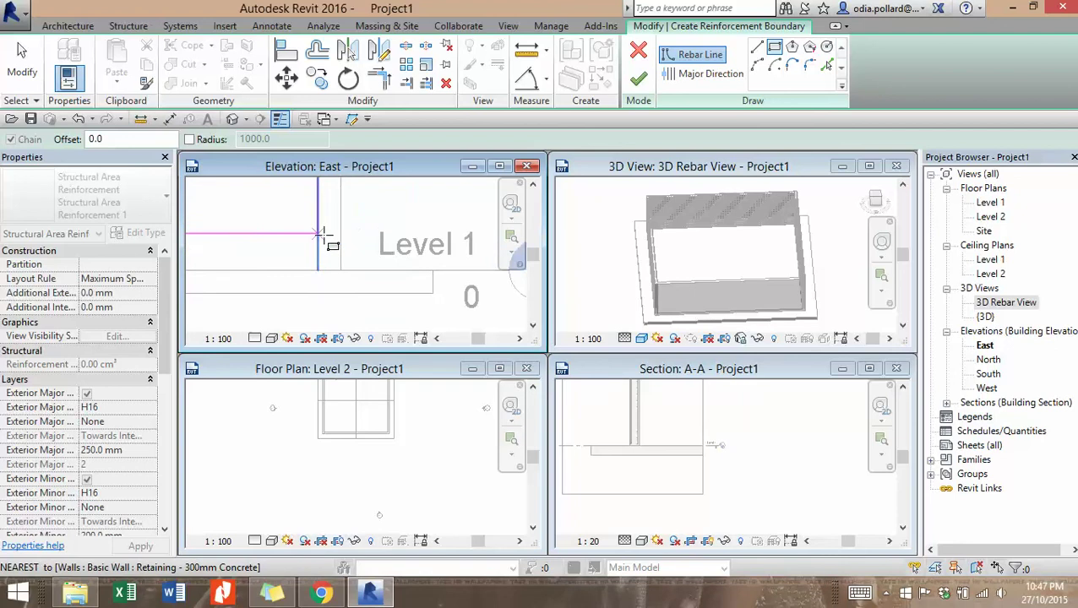
{"action": "middle_click_drag", "start_coordinate": [389, 307], "coordinate": [373, 154]}
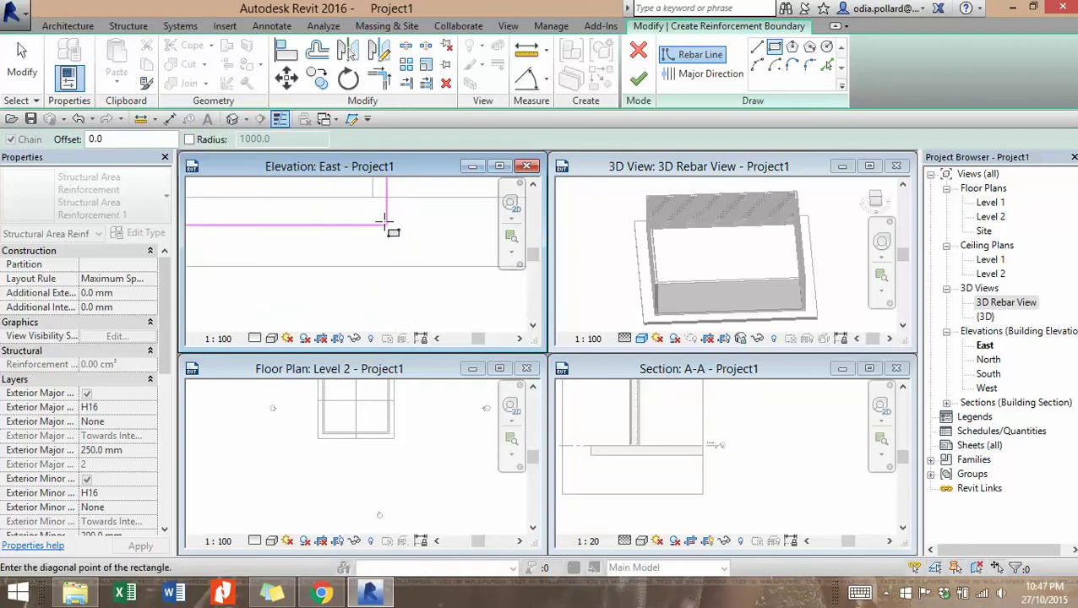
{"action": "left_click", "coordinate": [373, 197]}
{"action": "scroll", "coordinate": [378, 218], "scroll_direction": "down", "scroll_amount": 4}
{"action": "middle_click_drag", "start_coordinate": [390, 276], "coordinate": [507, 390]}
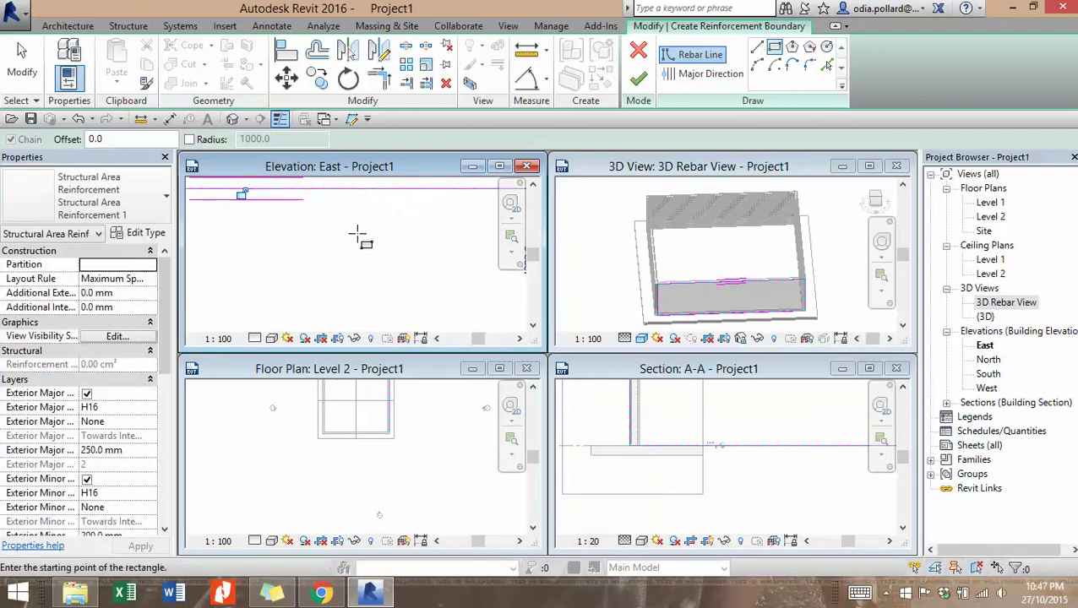
{"action": "scroll", "coordinate": [358, 233], "scroll_direction": "down", "scroll_amount": 4}
{"action": "middle_click_drag", "start_coordinate": [351, 251], "coordinate": [413, 246]}
Step: Set the major direction along the boundary's left vertical edge and finish the east wall's area reinforcement
{"action": "left_click", "coordinate": [708, 74]}
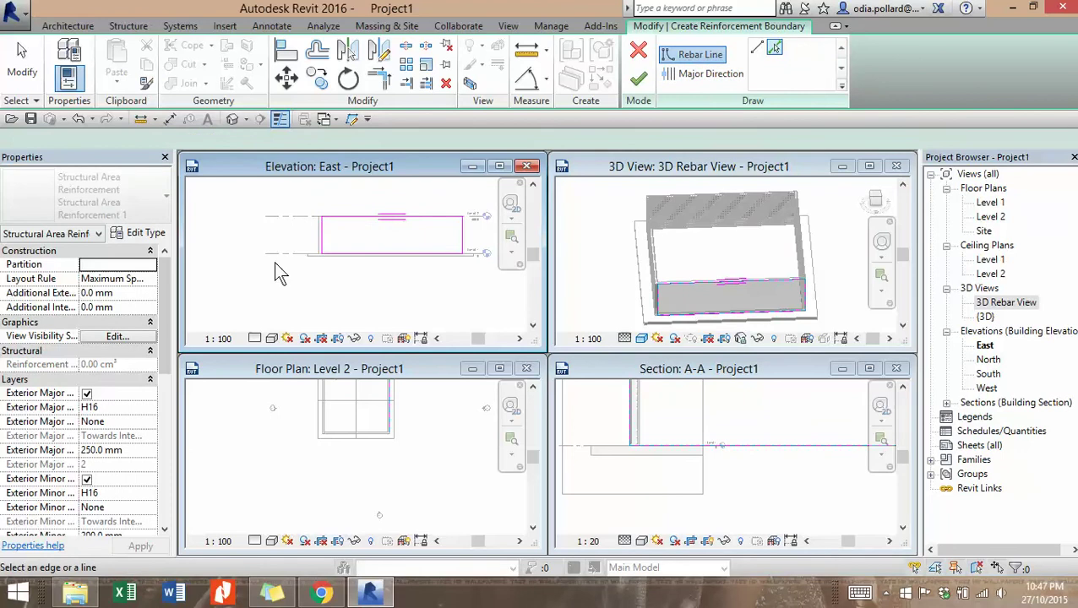
{"action": "scroll", "coordinate": [390, 241], "scroll_direction": "up", "scroll_amount": 2}
{"action": "scroll", "coordinate": [390, 236], "scroll_direction": "up", "scroll_amount": 1}
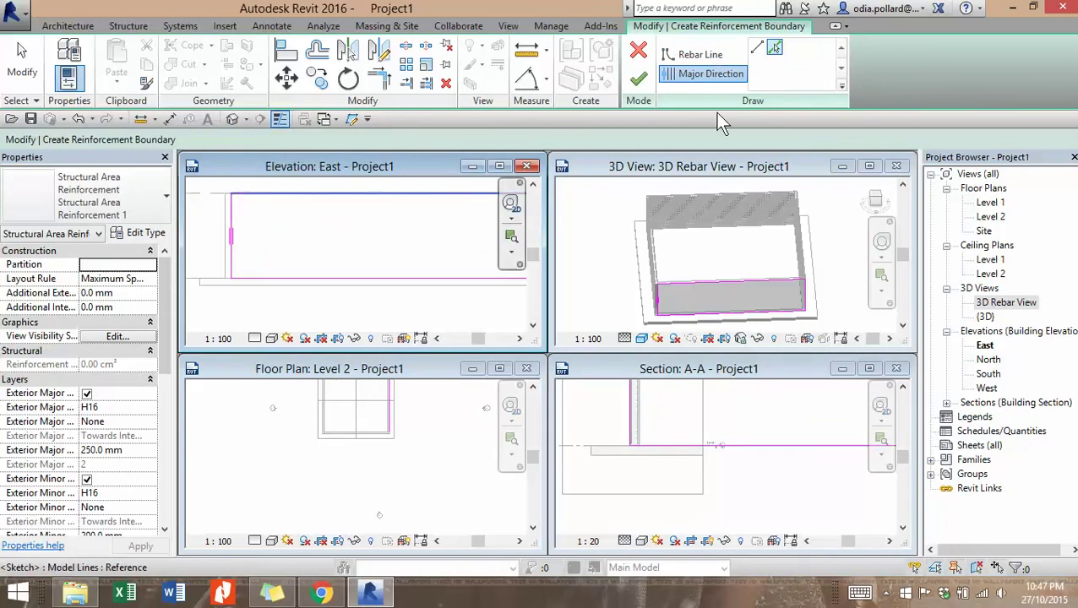
{"action": "left_click", "coordinate": [638, 78]}
{"action": "scroll", "coordinate": [355, 260], "scroll_direction": "down", "scroll_amount": 2}
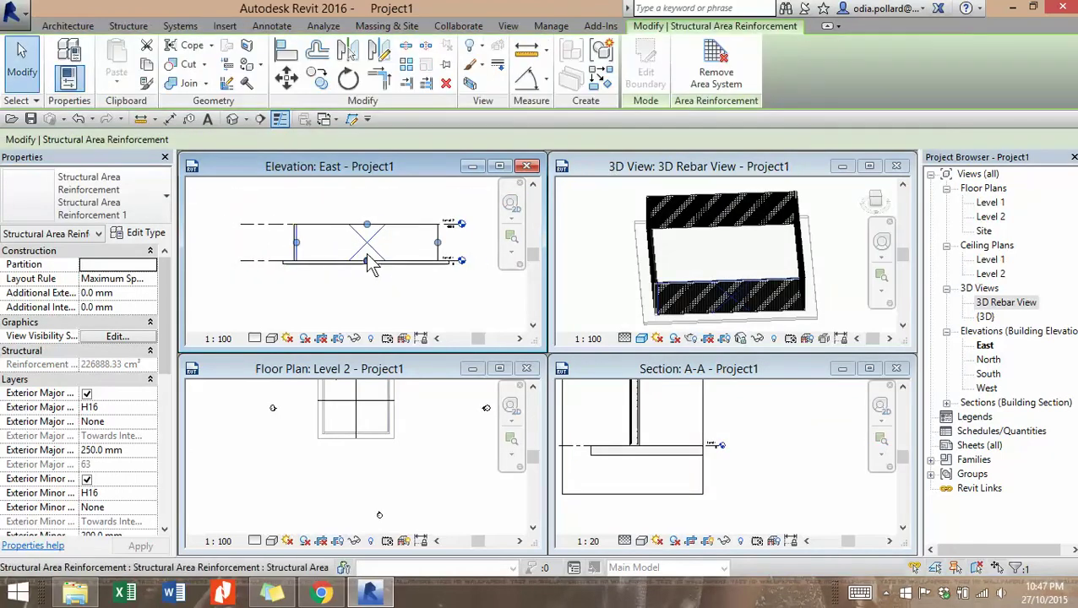
Step: Make the east wall's area reinforcement unobscured and solid in the 3D Rebar View, and check it there
{"action": "left_click", "coordinate": [115, 336]}
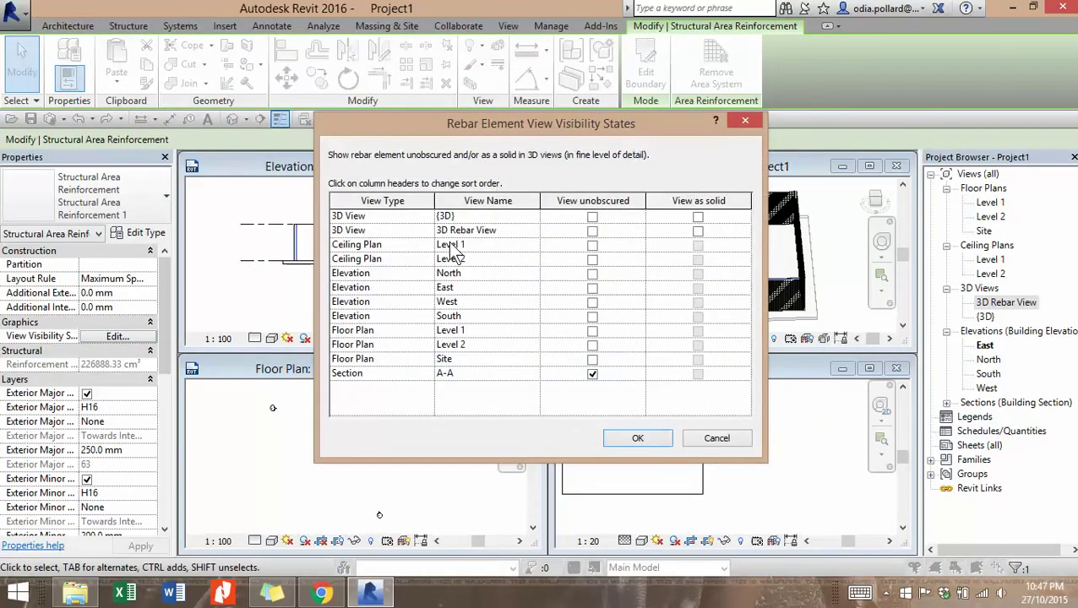
{"action": "left_click", "coordinate": [592, 230]}
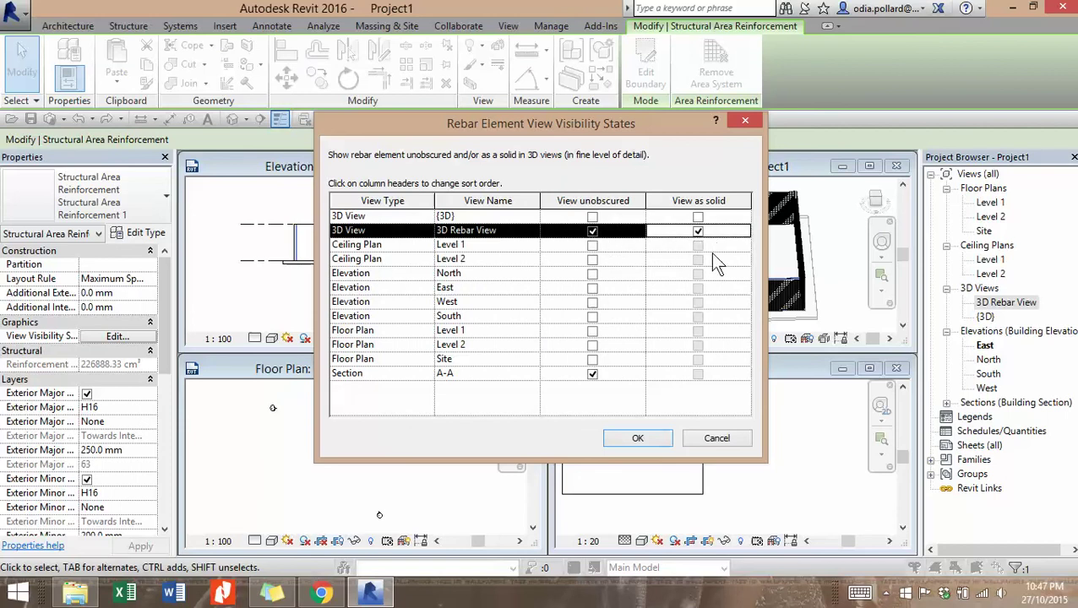
{"action": "left_click", "coordinate": [637, 440]}
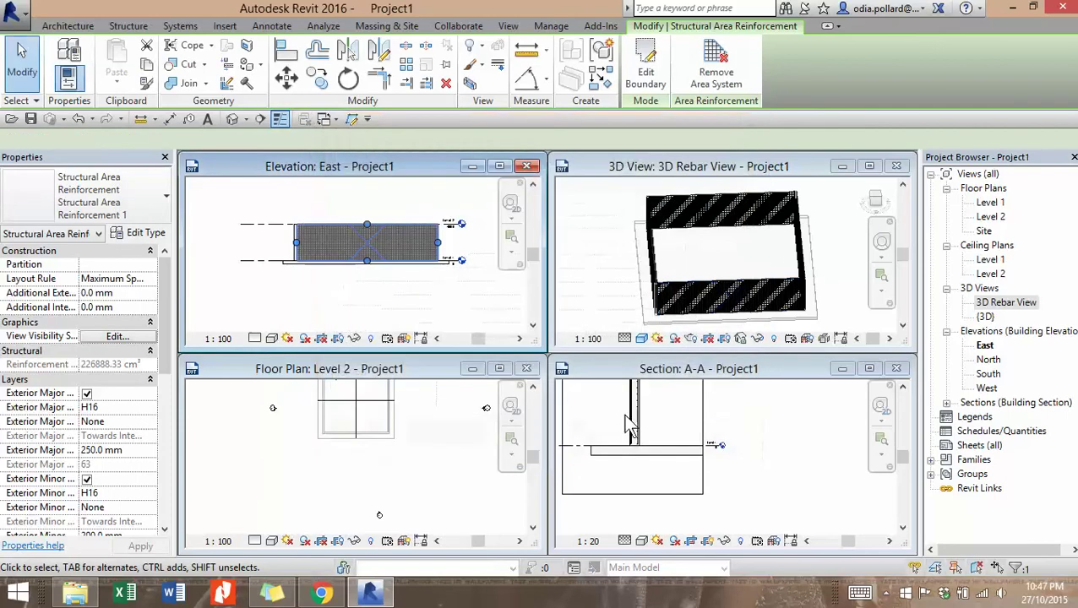
{"action": "left_click", "coordinate": [760, 164]}
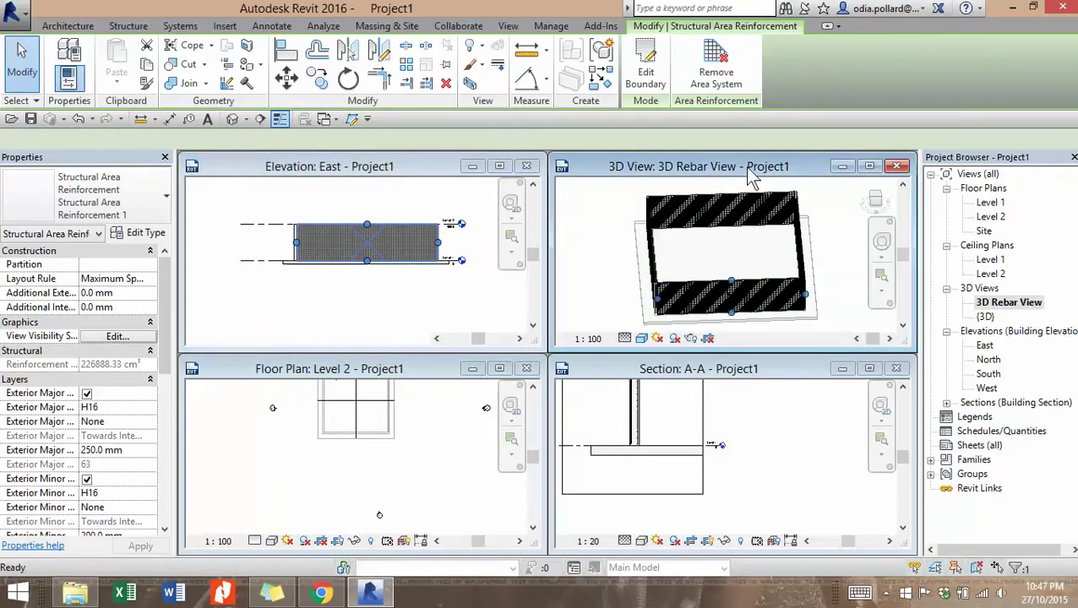
{"action": "scroll", "coordinate": [739, 263], "scroll_direction": "up", "scroll_amount": 5}
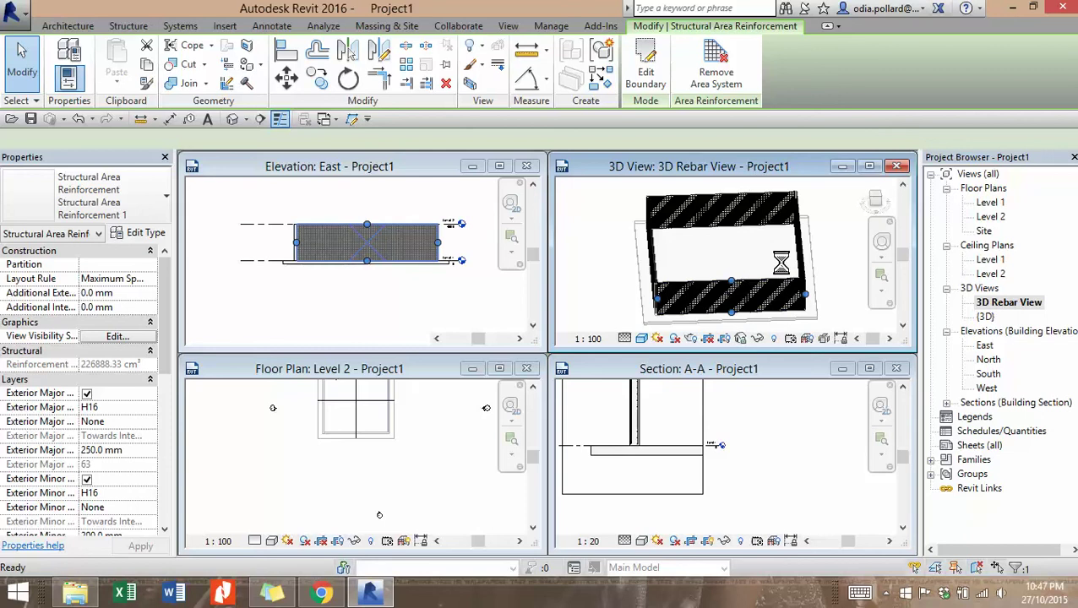
{"action": "scroll", "coordinate": [761, 261], "scroll_direction": "down", "scroll_amount": 5}
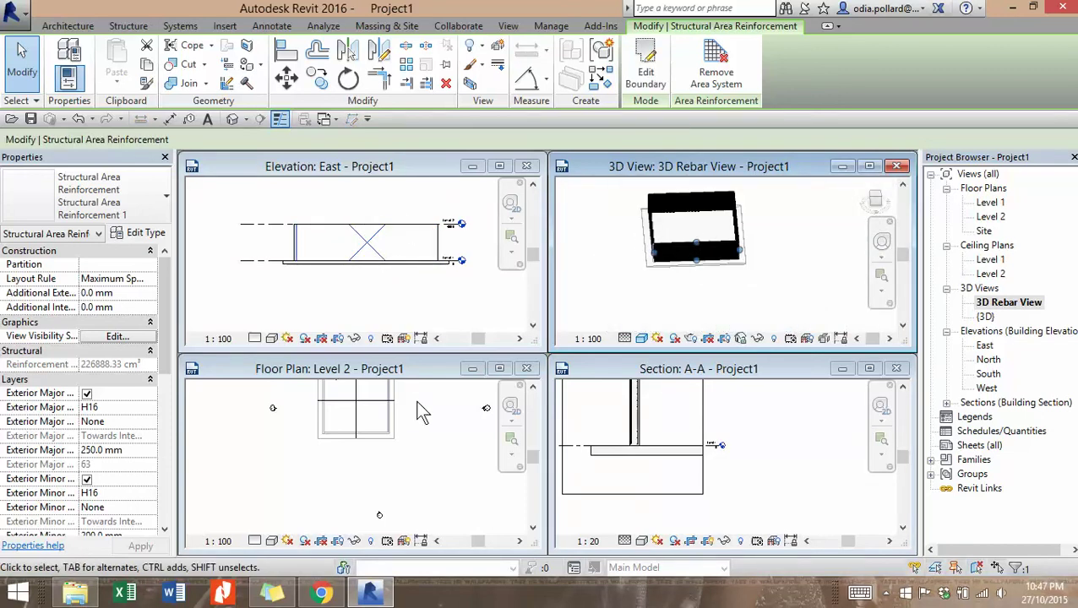
Step: Close the East elevation and tile the remaining floor plan, 3D and section views
{"action": "left_click", "coordinate": [527, 167]}
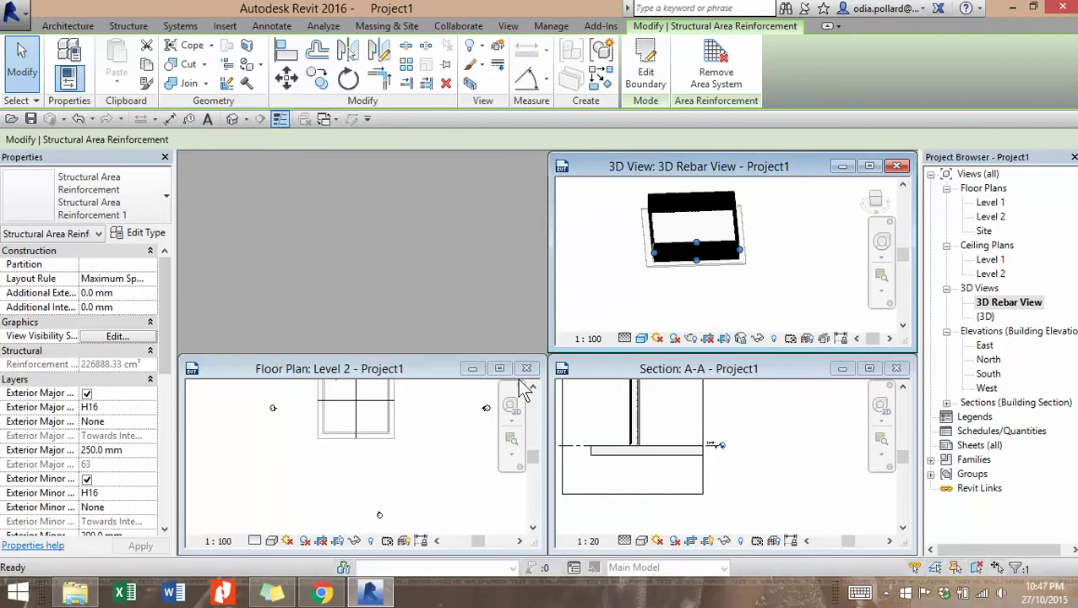
{"action": "left_click", "coordinate": [381, 377]}
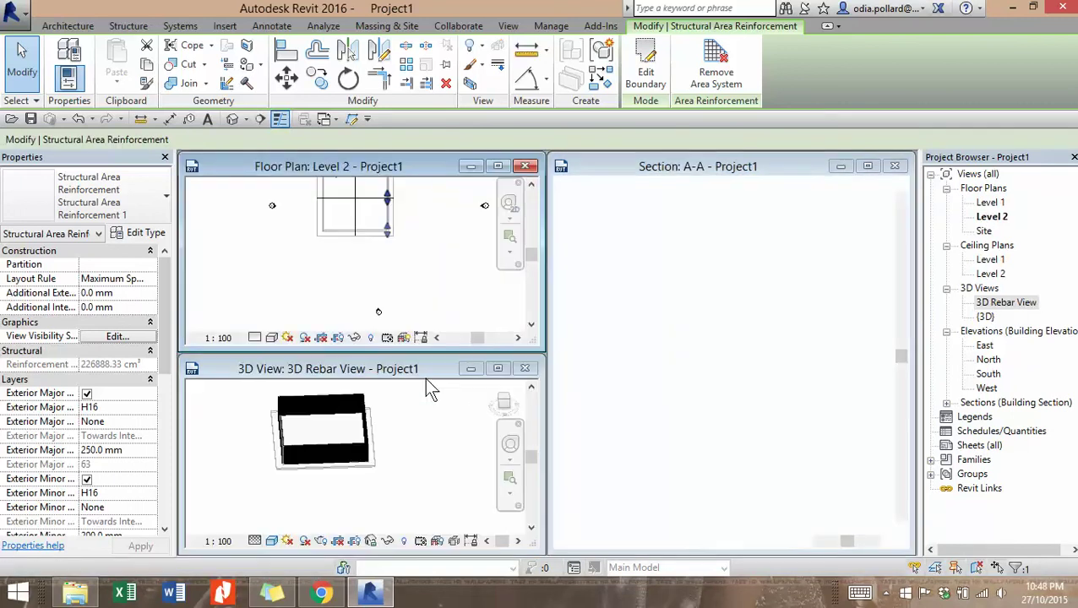
{"action": "key", "text": "w"}
{"action": "key", "text": "t"}
{"action": "scroll", "coordinate": [344, 304], "scroll_direction": "down", "scroll_amount": 2}
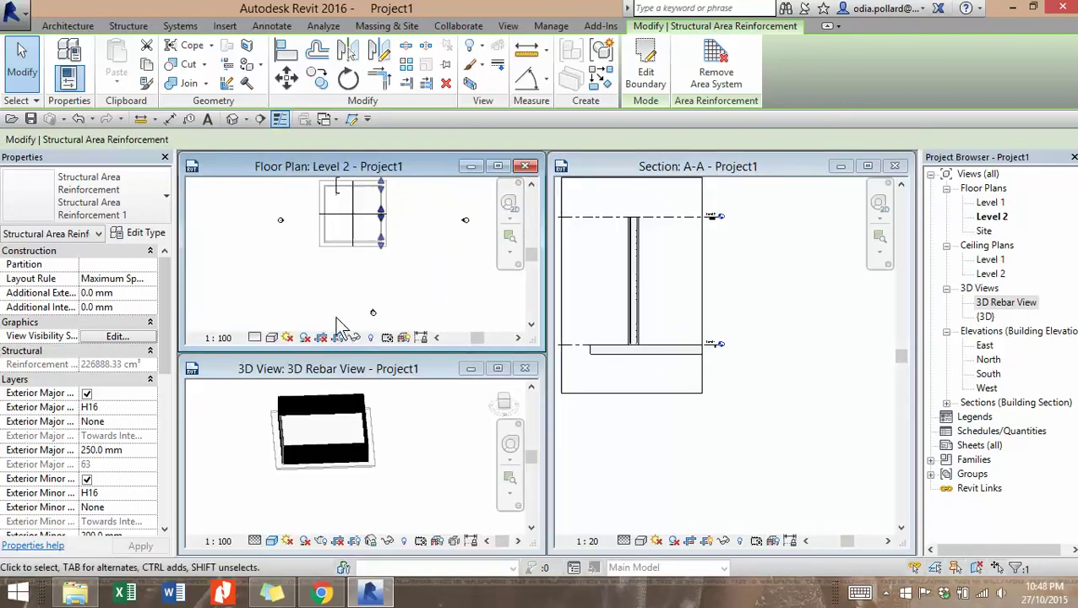
{"action": "middle_click_drag", "start_coordinate": [345, 297], "coordinate": [413, 298]}
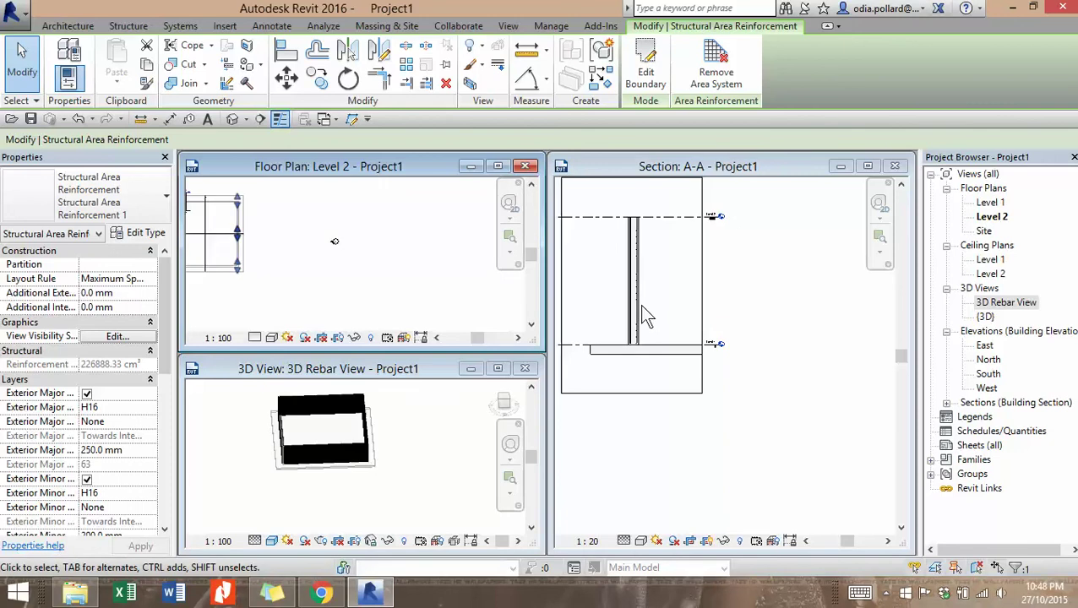
Step: Examine the wall base, its rebar and the floor slab in Section A-A
{"action": "left_click", "coordinate": [656, 171]}
{"action": "middle_click_drag", "start_coordinate": [669, 295], "coordinate": [740, 313]}
{"action": "scroll", "coordinate": [717, 346], "scroll_direction": "up", "scroll_amount": 4}
{"action": "middle_click_drag", "start_coordinate": [687, 403], "coordinate": [723, 391]}
{"action": "scroll", "coordinate": [587, 406], "scroll_direction": "down", "scroll_amount": 3}
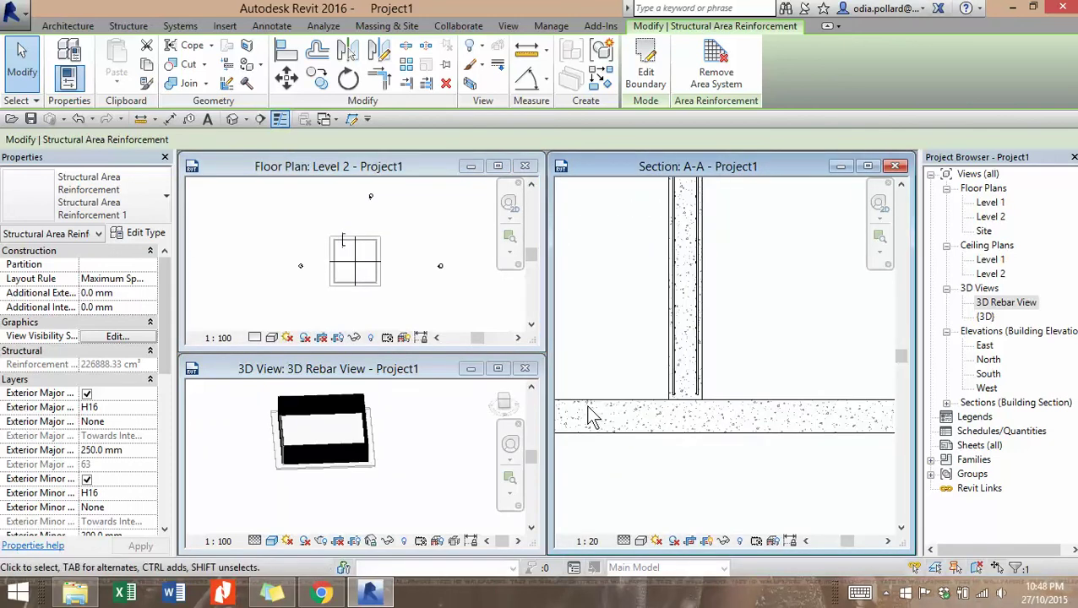
{"action": "middle_click_drag", "start_coordinate": [600, 420], "coordinate": [653, 411]}
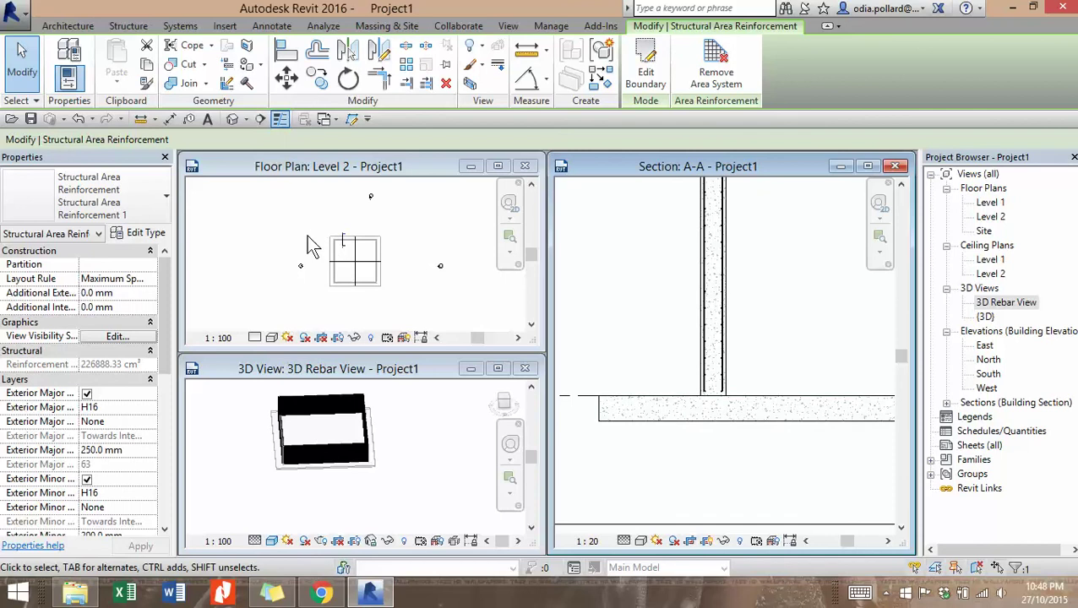
{"action": "scroll", "coordinate": [314, 241], "scroll_direction": "up", "scroll_amount": 2}
{"action": "scroll", "coordinate": [342, 261], "scroll_direction": "down", "scroll_amount": 2}
{"action": "scroll", "coordinate": [344, 263], "scroll_direction": "up", "scroll_amount": 1}
Step: Start an area reinforcement on the water tank floor slab from the Level 2 floor plan
{"action": "left_click", "coordinate": [432, 242]}
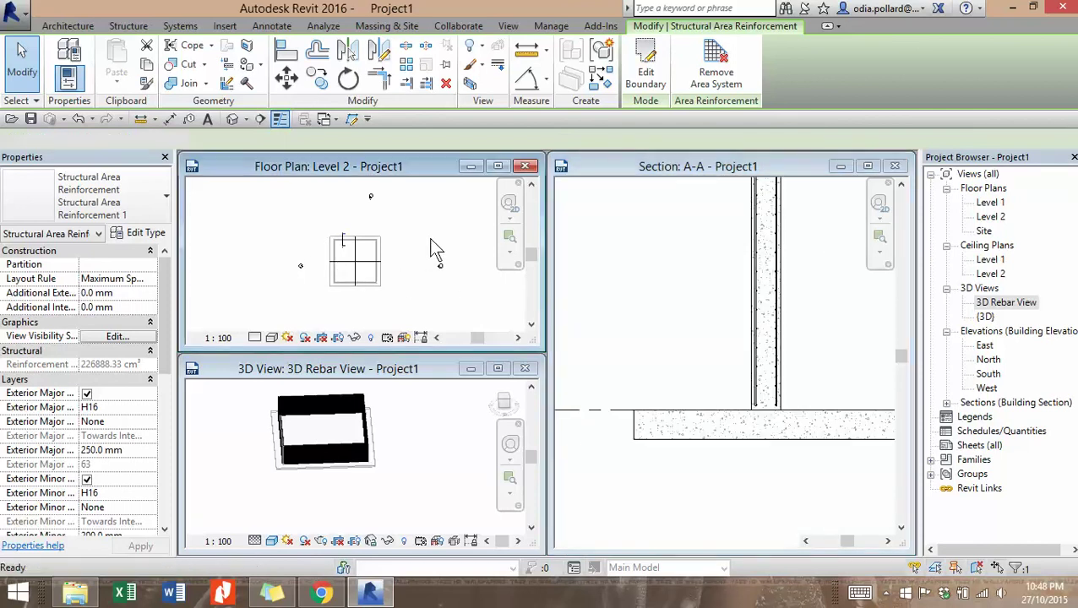
{"action": "scroll", "coordinate": [401, 279], "scroll_direction": "up", "scroll_amount": 2}
{"action": "middle_click_drag", "start_coordinate": [322, 308], "coordinate": [349, 319]}
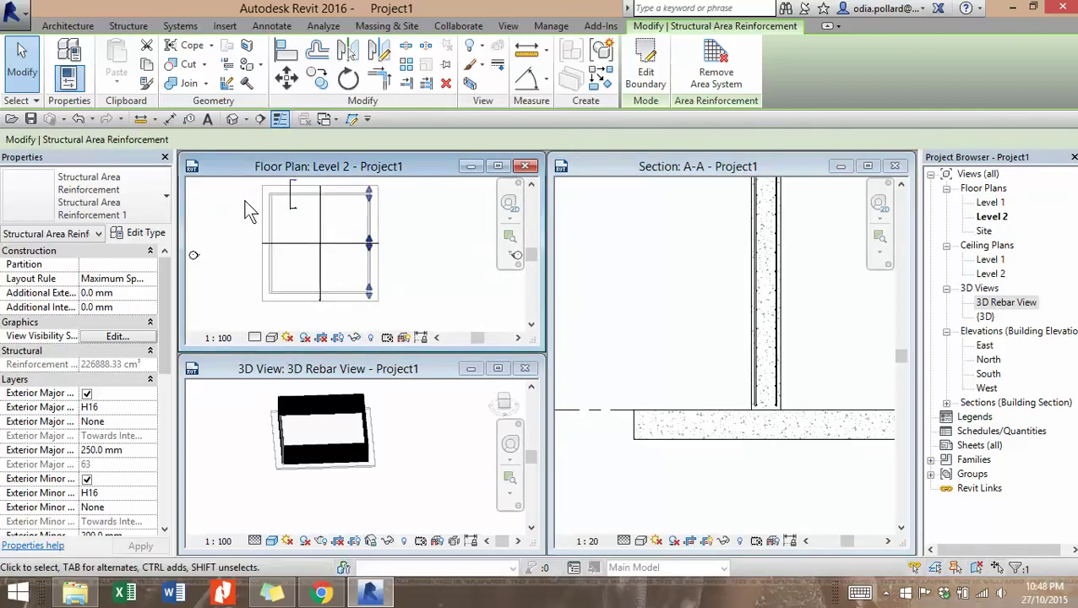
{"action": "middle_click_drag", "start_coordinate": [249, 200], "coordinate": [257, 212]}
{"action": "scroll", "coordinate": [262, 210], "scroll_direction": "up", "scroll_amount": 2}
{"action": "left_click", "coordinate": [282, 192]}
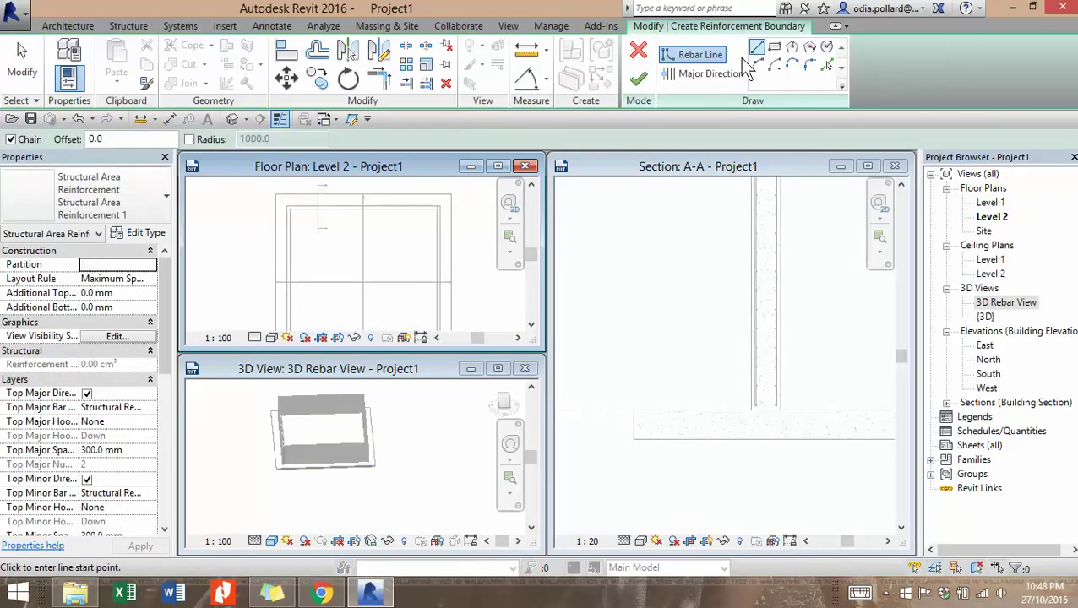
Step: Draw a rectangular reinforcement boundary around the floor slab's outer edges, snapping to opposite slab corners
{"action": "scroll", "coordinate": [362, 257], "scroll_direction": "down", "scroll_amount": 2}
{"action": "middle_click_drag", "start_coordinate": [385, 290], "coordinate": [373, 270]}
{"action": "scroll", "coordinate": [389, 251], "scroll_direction": "up", "scroll_amount": 1}
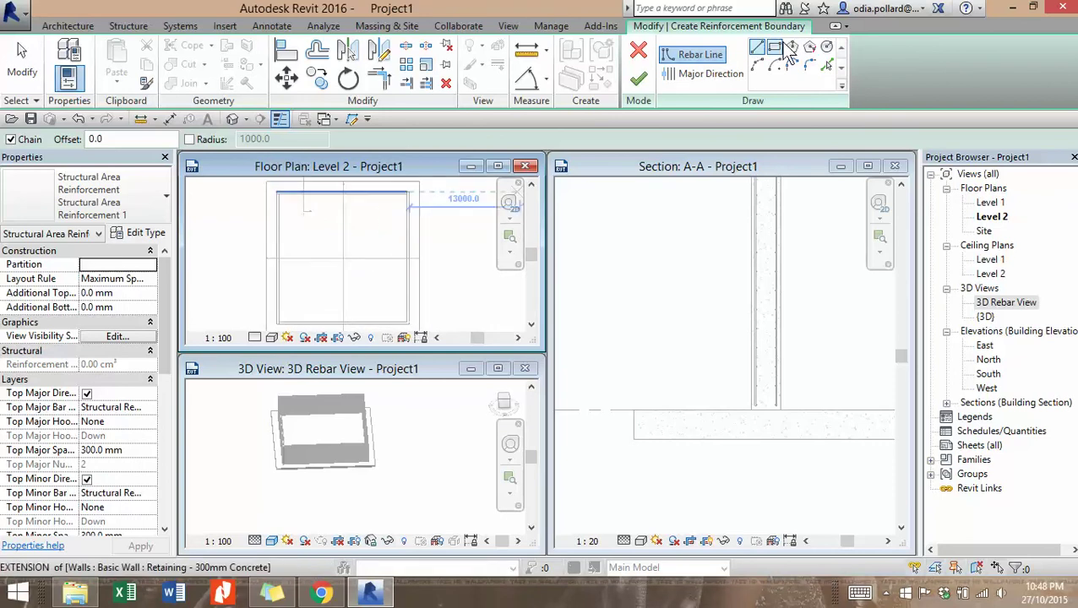
{"action": "left_click", "coordinate": [775, 47]}
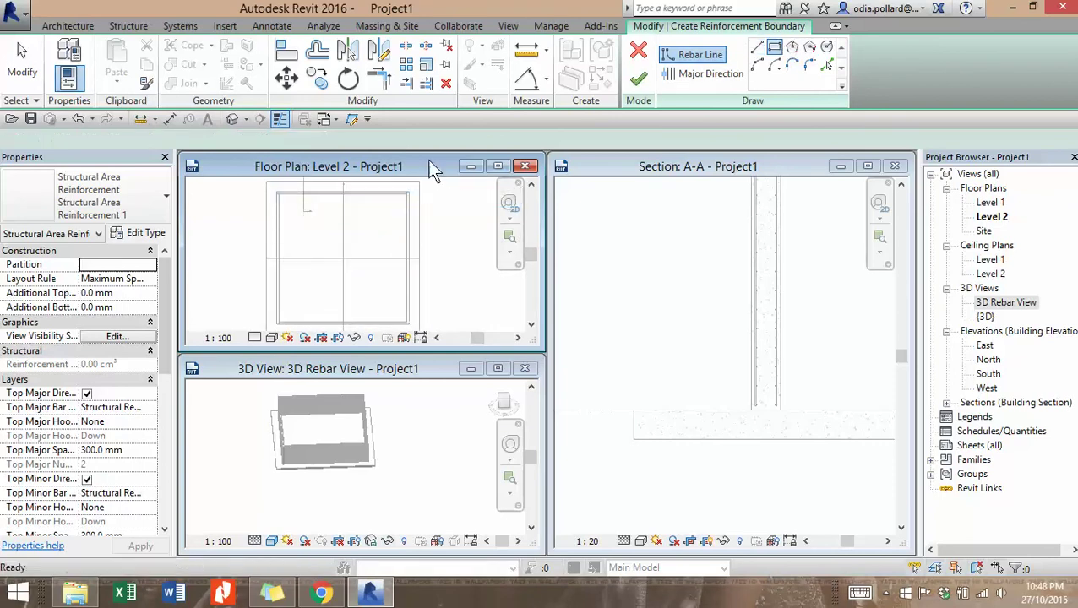
{"action": "left_click", "coordinate": [286, 198]}
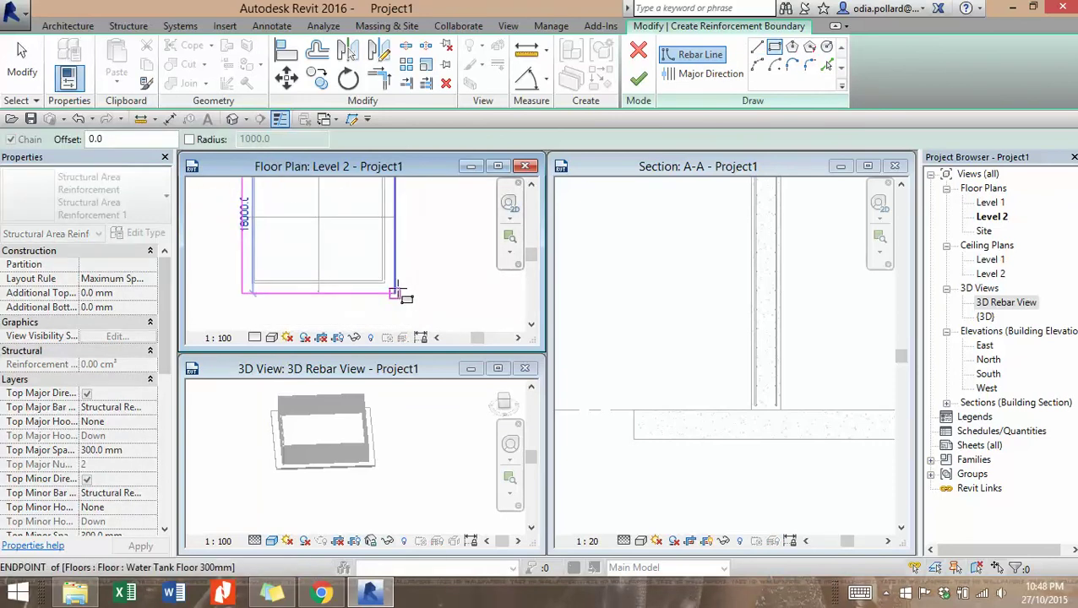
{"action": "left_click", "coordinate": [395, 292]}
{"action": "scroll", "coordinate": [392, 291], "scroll_direction": "down", "scroll_amount": 3}
{"action": "middle_click_drag", "start_coordinate": [433, 264], "coordinate": [440, 329]}
{"action": "scroll", "coordinate": [221, 361], "scroll_direction": "up", "scroll_amount": 1}
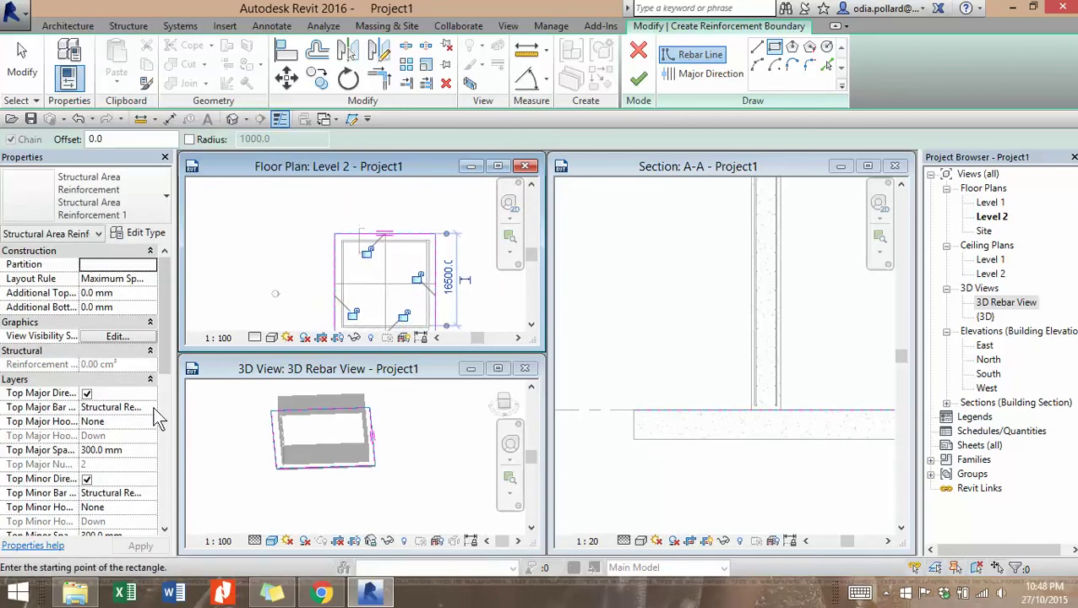
Step: Set the slab reinforcement's top major and top minor bar types to H16
{"action": "left_click", "coordinate": [152, 408]}
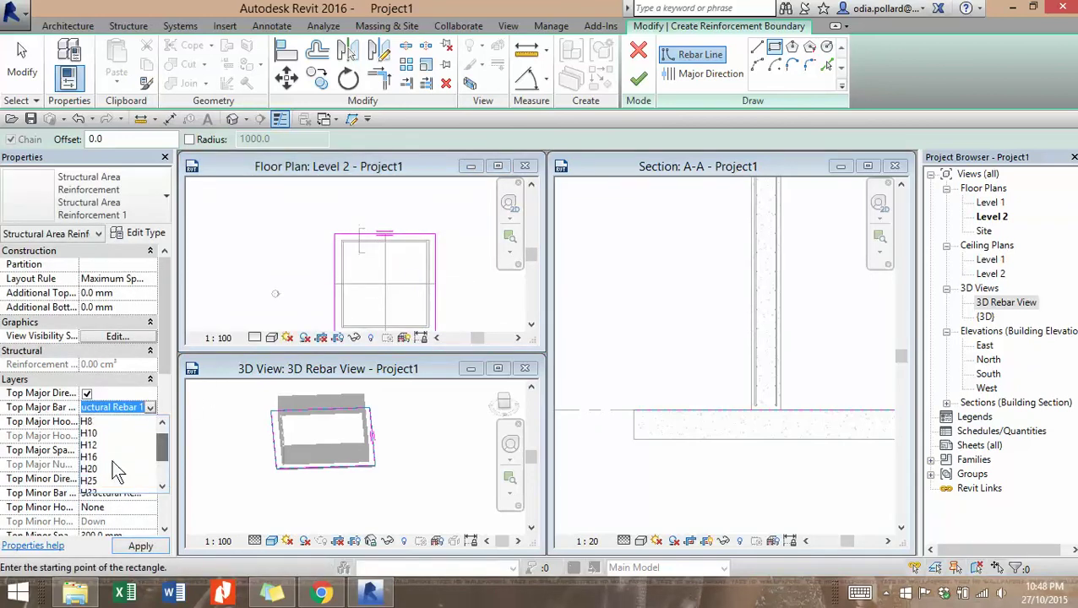
{"action": "left_click", "coordinate": [112, 458]}
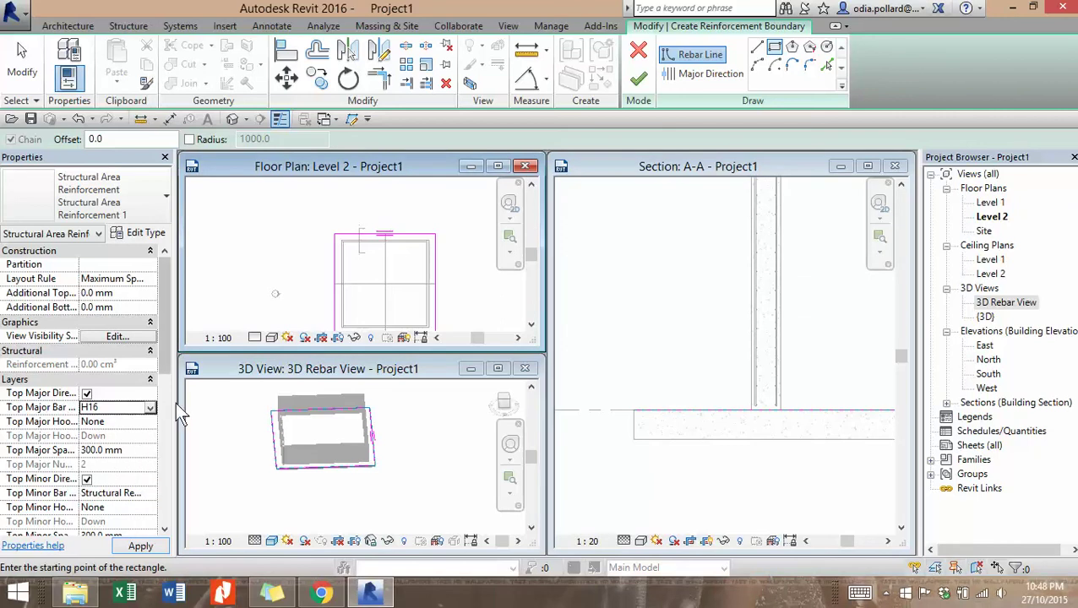
{"action": "scroll", "coordinate": [173, 410], "scroll_direction": "down", "scroll_amount": 4}
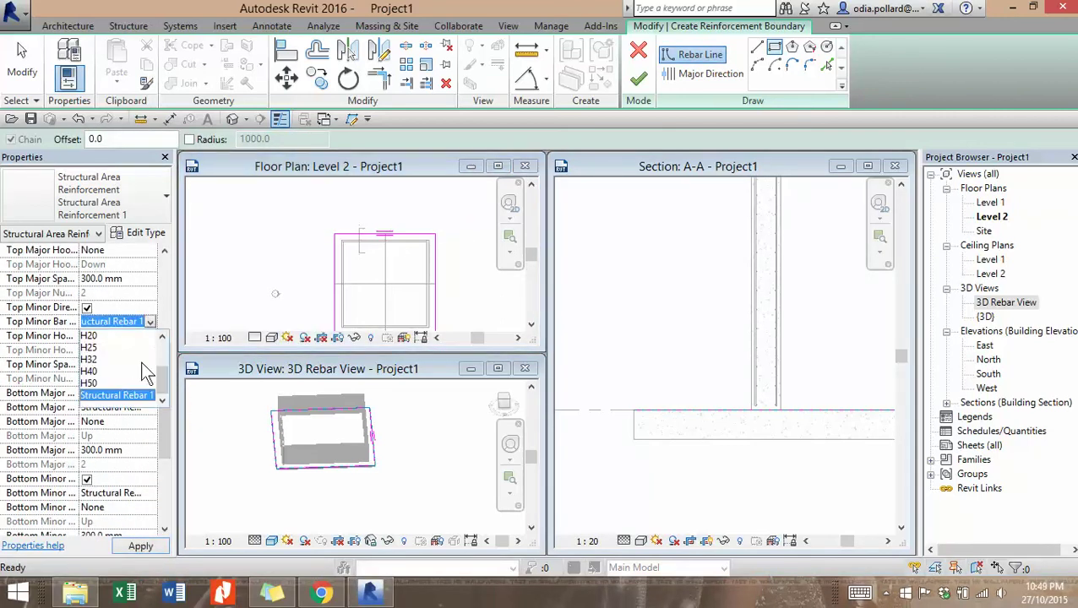
{"action": "left_click_drag", "start_coordinate": [166, 374], "coordinate": [161, 355]}
{"action": "left_click", "coordinate": [100, 372]}
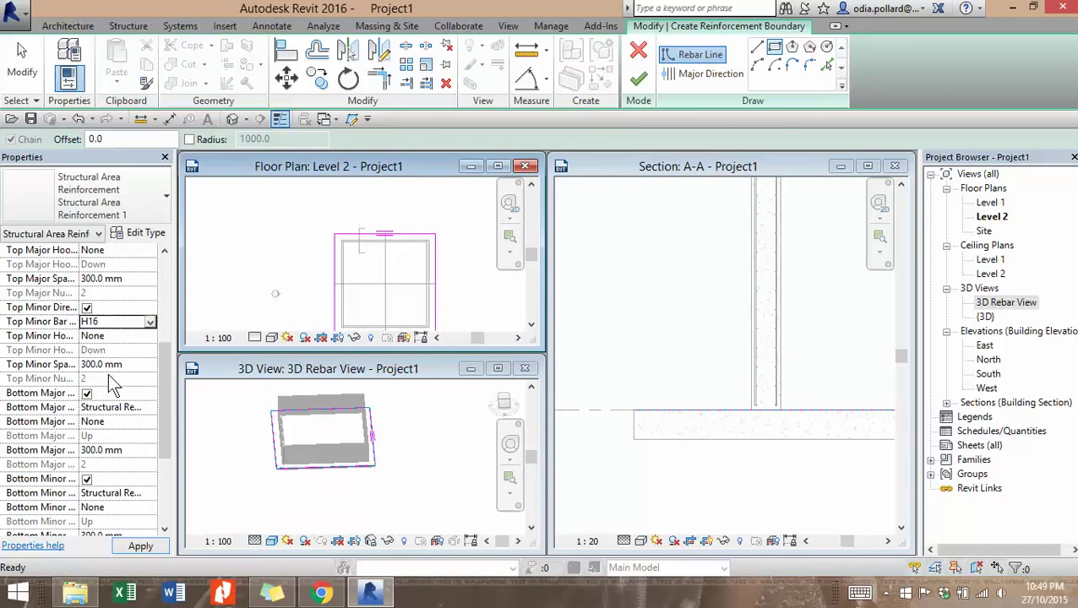
Step: Set the slab reinforcement's bottom major and bottom minor bar types to H16
{"action": "scroll", "coordinate": [156, 384], "scroll_direction": "down", "scroll_amount": 2}
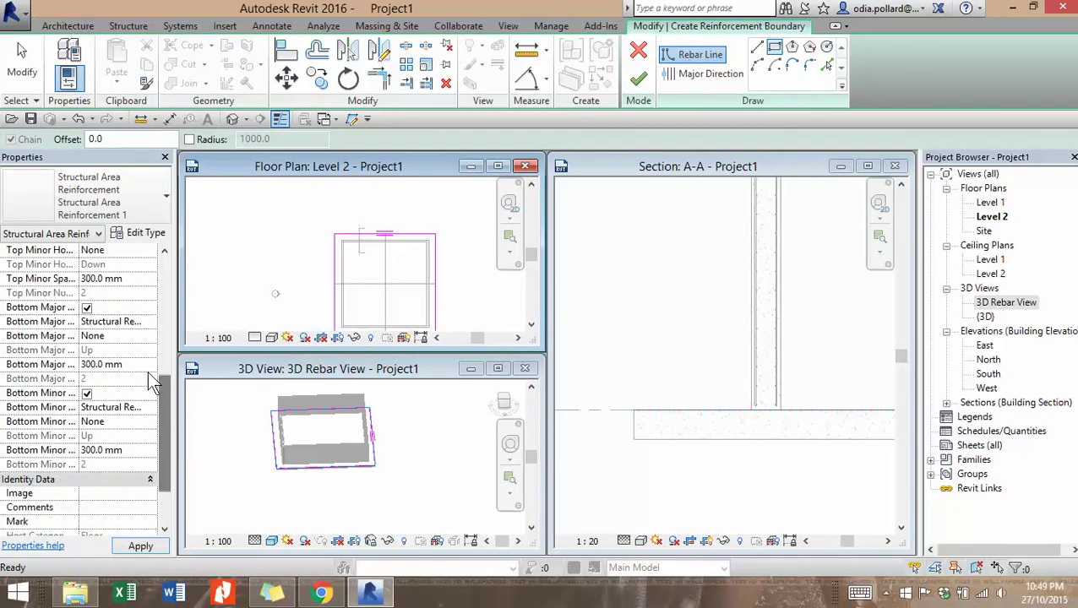
{"action": "left_click", "coordinate": [151, 323]}
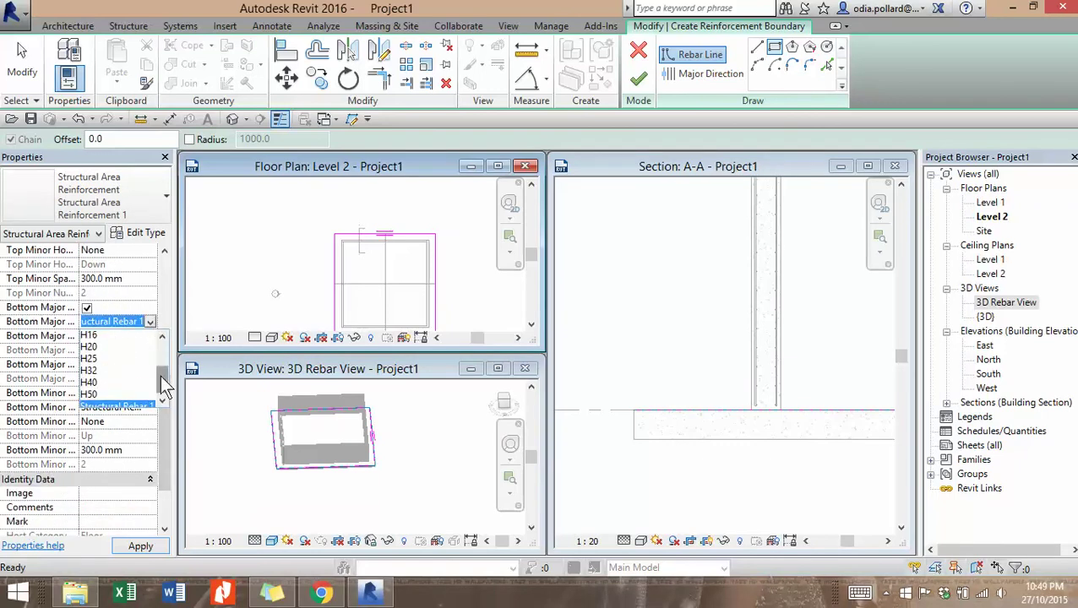
{"action": "left_click", "coordinate": [101, 348]}
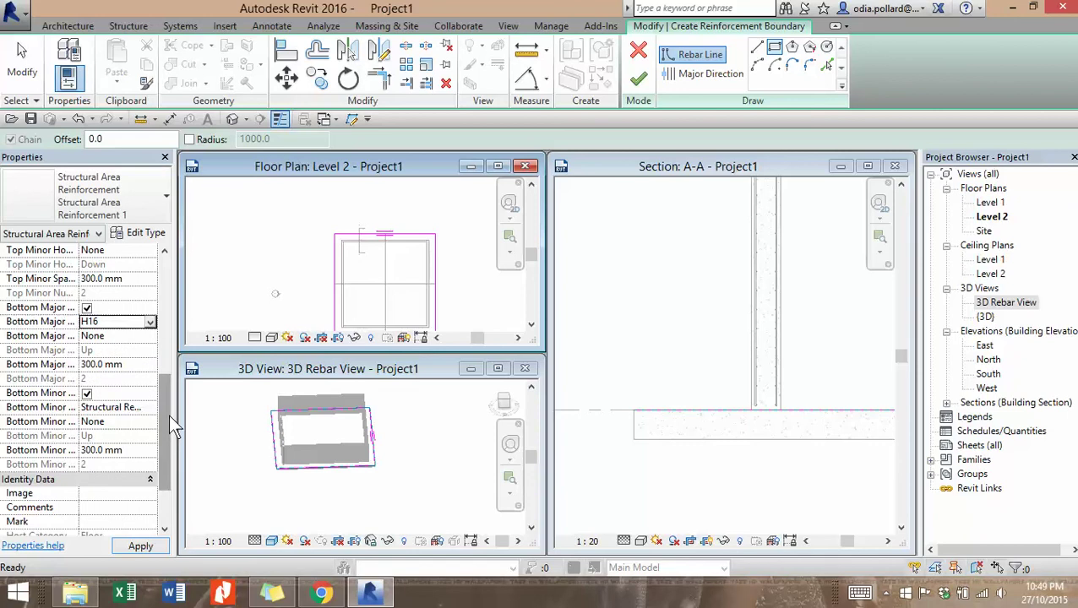
{"action": "left_click", "coordinate": [150, 407]}
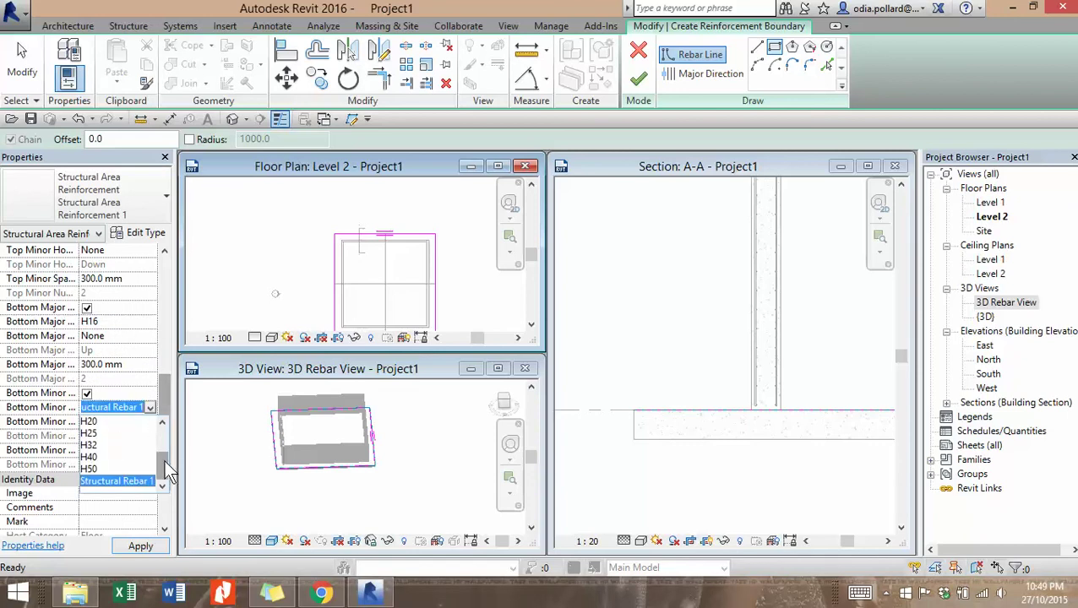
{"action": "left_click_drag", "start_coordinate": [168, 473], "coordinate": [168, 462]}
{"action": "left_click", "coordinate": [102, 433]}
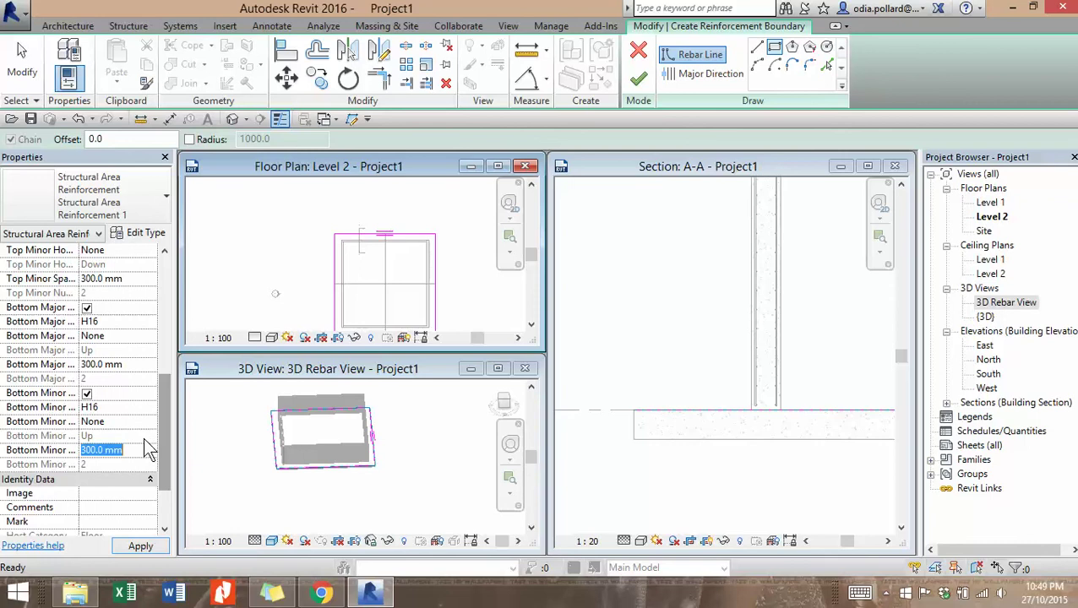
Step: Show the slab reinforcement unobscured and as solid in the 3D Rebar View, and finish the boundary sketch
{"action": "left_click_drag", "start_coordinate": [167, 402], "coordinate": [165, 278]}
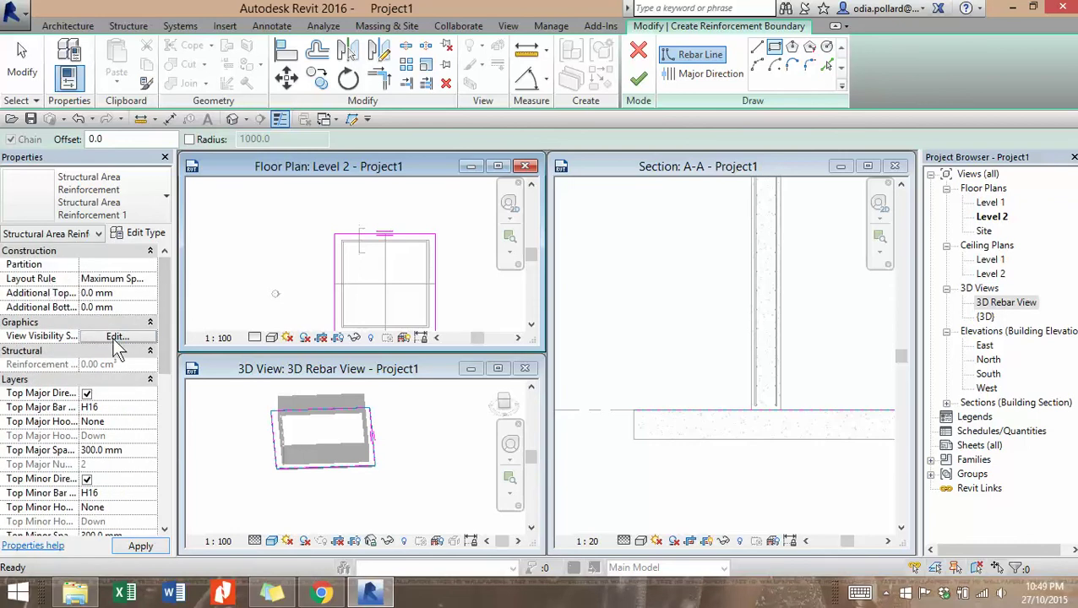
{"action": "left_click", "coordinate": [592, 230]}
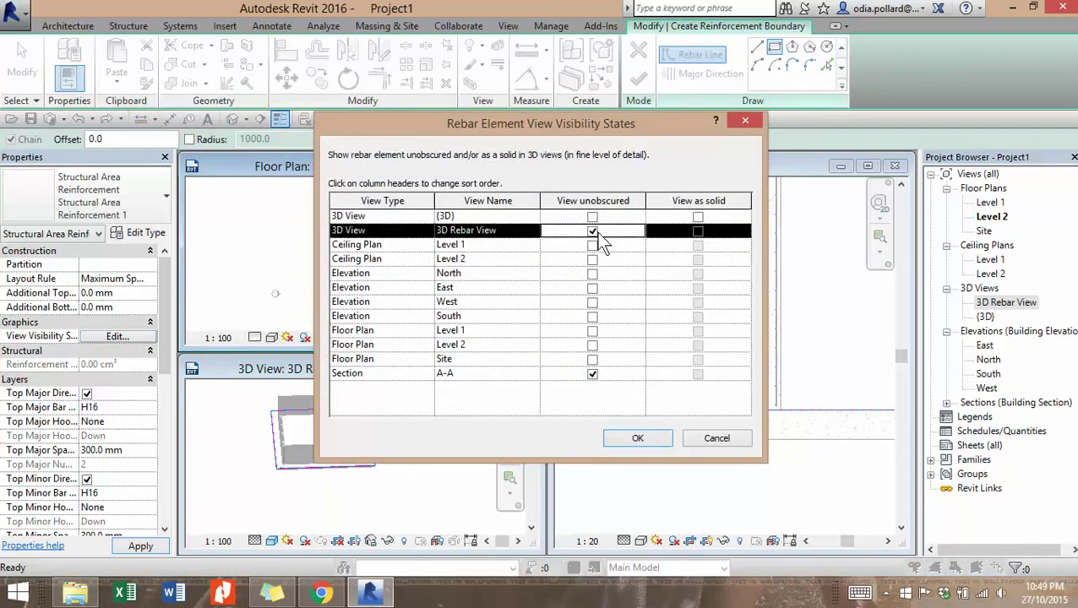
{"action": "left_click", "coordinate": [699, 231]}
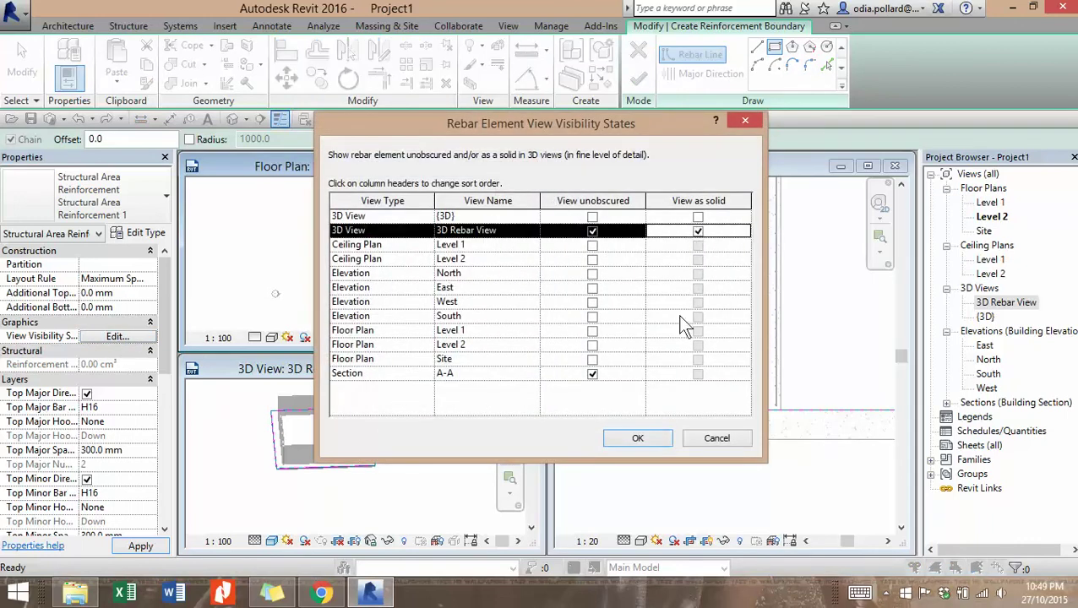
{"action": "left_click", "coordinate": [638, 438]}
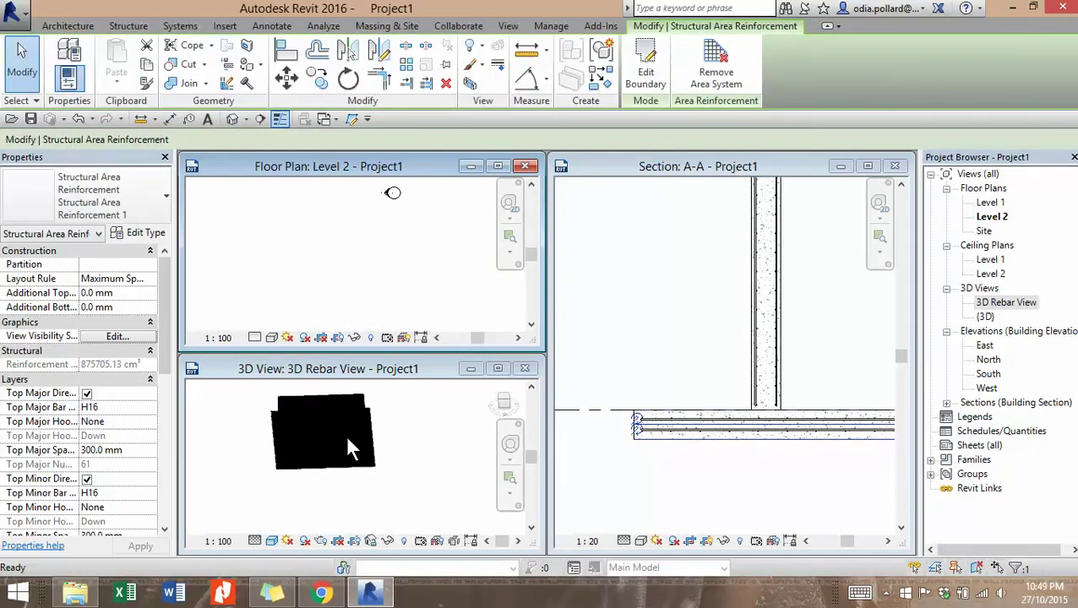
Step: Examine the floor slab's new rebar mesh in the 3D Rebar View from different angles
{"action": "left_click", "coordinate": [334, 380]}
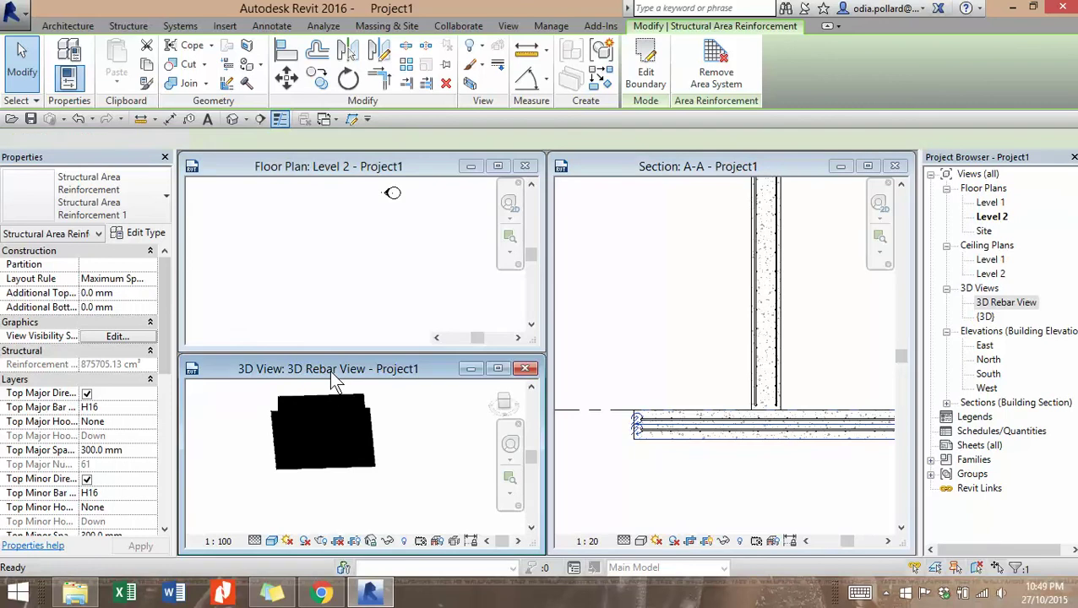
{"action": "scroll", "coordinate": [319, 444], "scroll_direction": "up", "scroll_amount": 3}
{"action": "scroll", "coordinate": [304, 429], "scroll_direction": "up", "scroll_amount": 4}
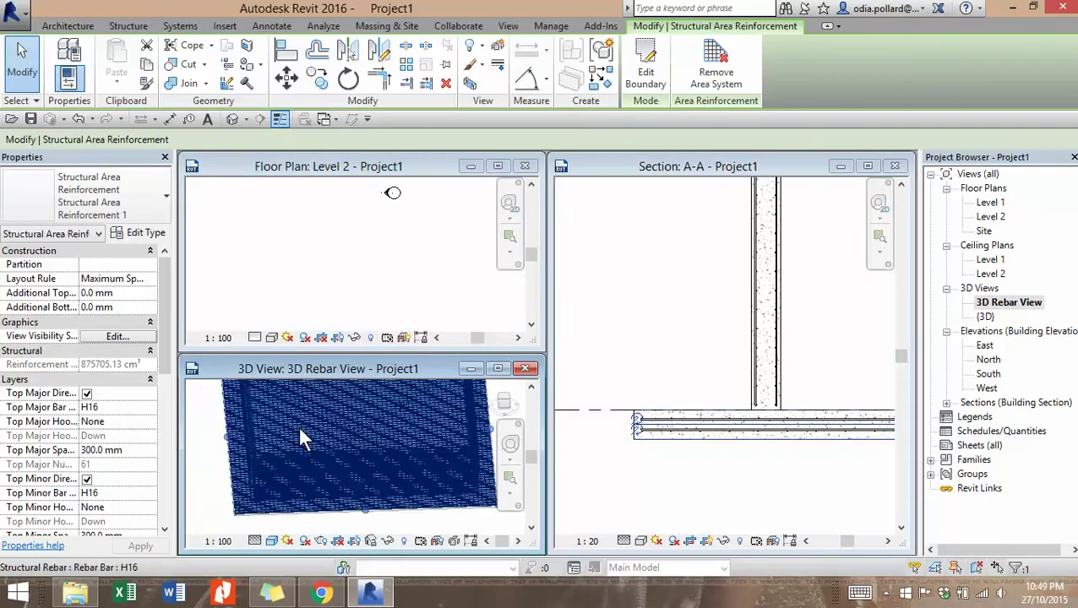
{"action": "middle_click_drag", "start_coordinate": [310, 429], "coordinate": [332, 470]}
{"action": "scroll", "coordinate": [326, 456], "scroll_direction": "down", "scroll_amount": 4}
{"action": "scroll", "coordinate": [329, 452], "scroll_direction": "up", "scroll_amount": 3}
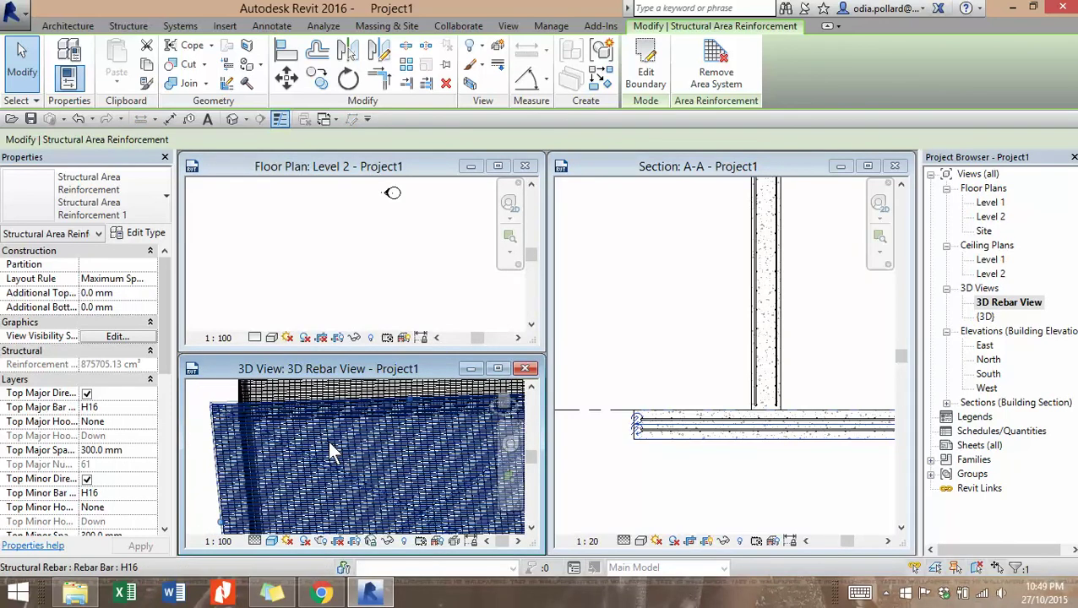
{"action": "scroll", "coordinate": [340, 460], "scroll_direction": "down", "scroll_amount": 4}
{"action": "middle_click_drag", "start_coordinate": [394, 487], "coordinate": [337, 454]}
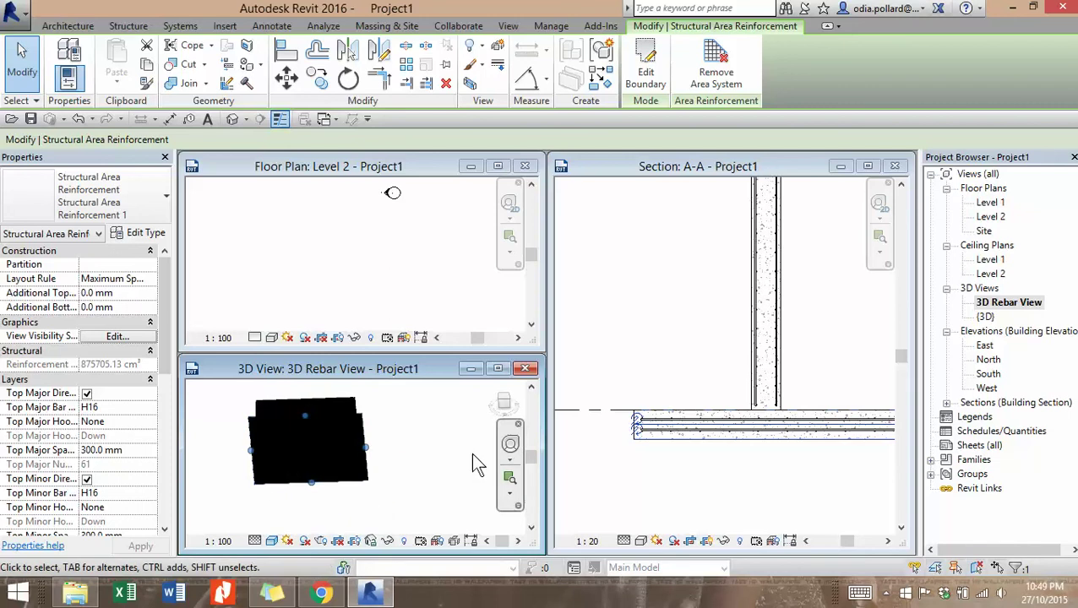
{"action": "left_click", "coordinate": [469, 454]}
{"action": "middle_click_drag", "start_coordinate": [433, 459], "coordinate": [415, 474], "text": "shift"}
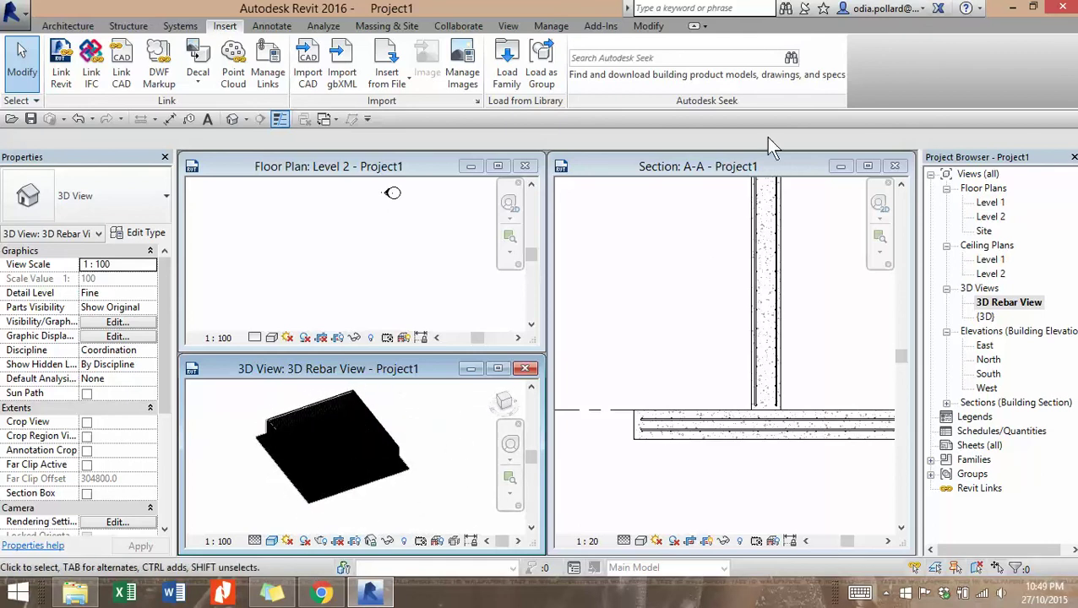
Step: Examine the rebar layout in the wall and floor slab, including their junction and the wall top, in Section A-A
{"action": "left_click", "coordinate": [766, 168]}
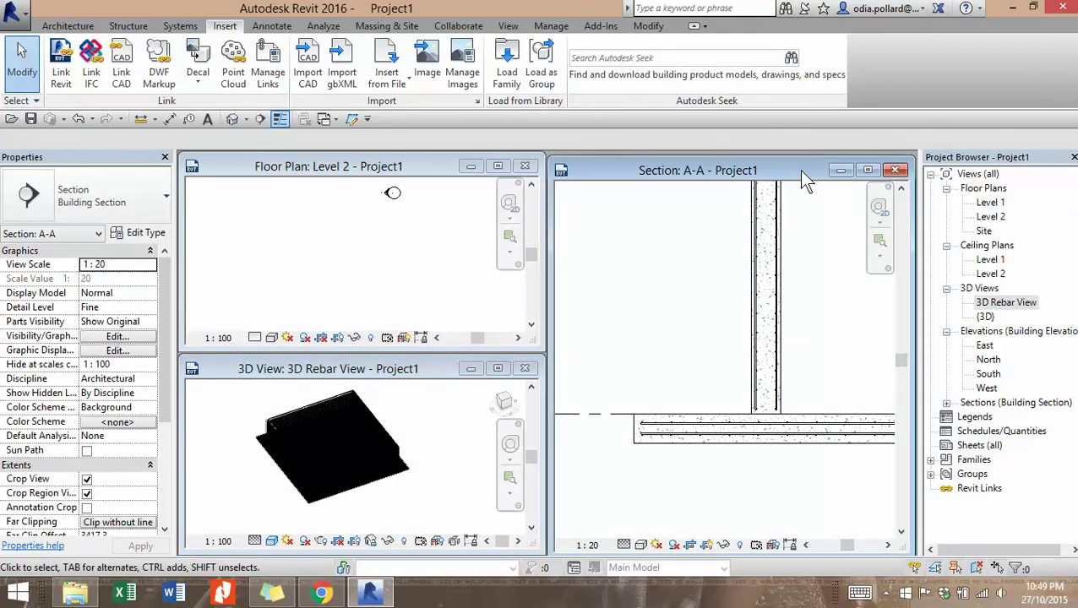
{"action": "left_click_drag", "start_coordinate": [788, 171], "coordinate": [789, 163]}
{"action": "mouse_move", "coordinate": [812, 330]}
{"action": "middle_mouse_down"}
{"action": "mouse_move", "coordinate": [727, 365]}
{"action": "mouse_move", "coordinate": [658, 414]}
{"action": "middle_mouse_up"}
{"action": "scroll", "coordinate": [772, 344], "scroll_direction": "down", "scroll_amount": 2}
{"action": "scroll", "coordinate": [642, 439], "scroll_direction": "up", "scroll_amount": 3}
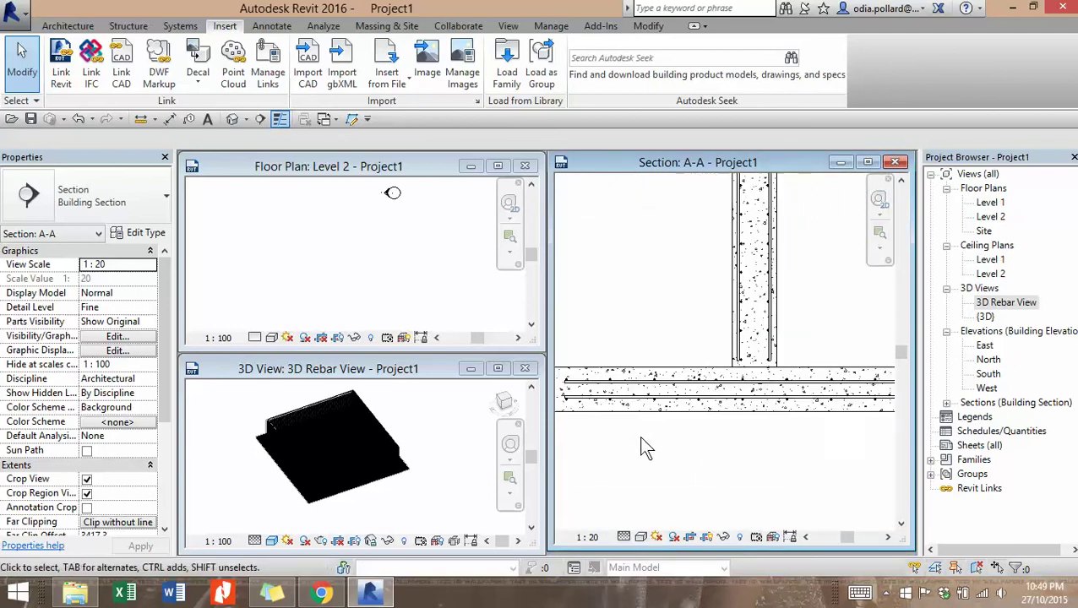
{"action": "mouse_move", "coordinate": [708, 438]}
{"action": "middle_mouse_down"}
{"action": "mouse_move", "coordinate": [789, 442]}
{"action": "mouse_move", "coordinate": [753, 442]}
{"action": "mouse_move", "coordinate": [723, 413]}
{"action": "middle_mouse_up"}
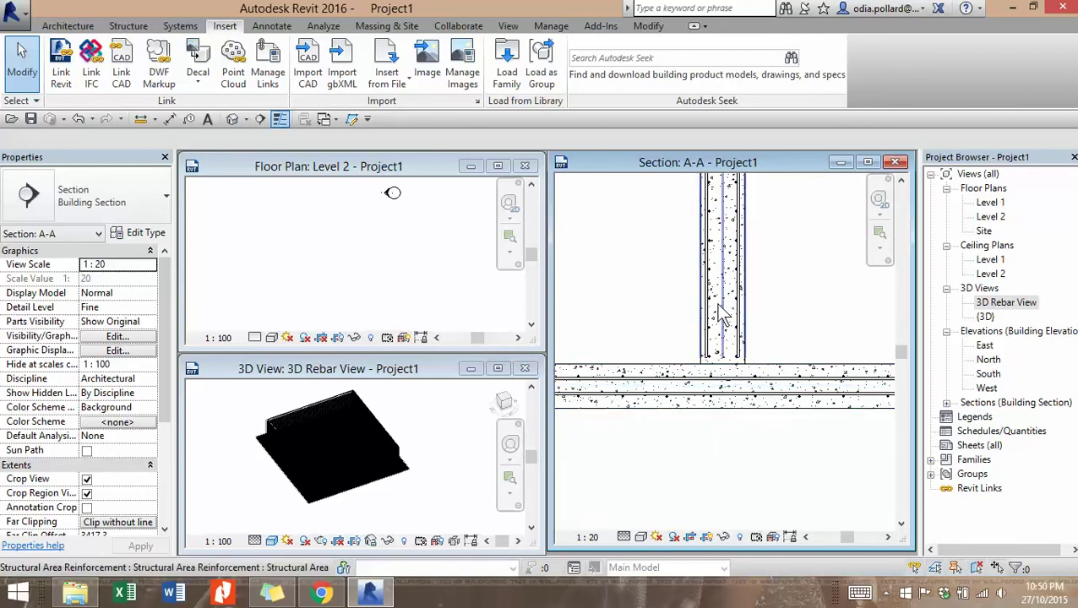
{"action": "scroll", "coordinate": [733, 291], "scroll_direction": "down", "scroll_amount": 3}
{"action": "middle_click_drag", "start_coordinate": [738, 275], "coordinate": [700, 429]}
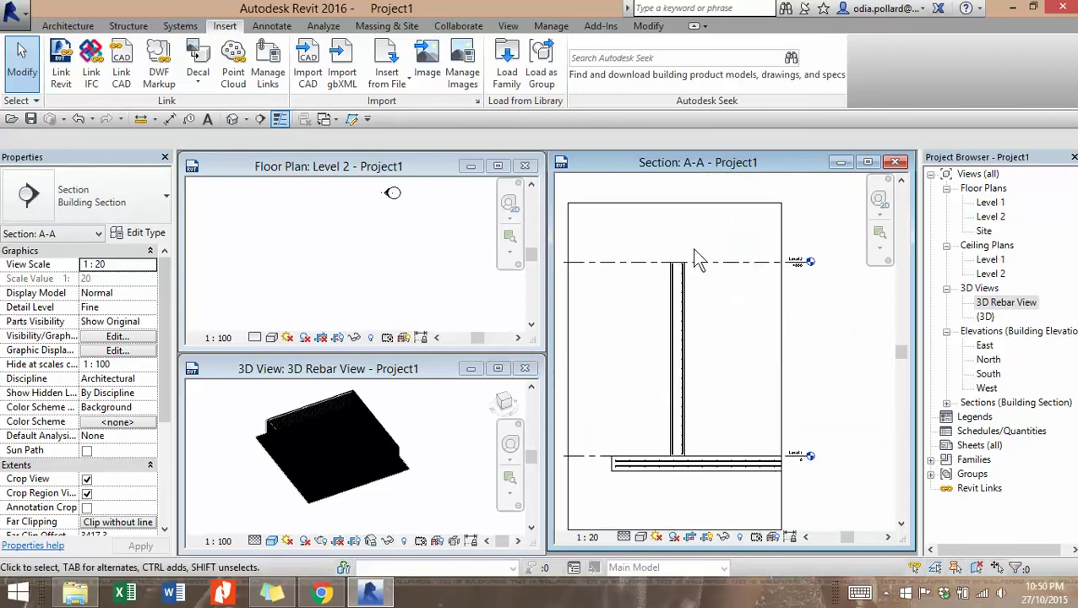
{"action": "scroll", "coordinate": [685, 254], "scroll_direction": "up", "scroll_amount": 4}
{"action": "scroll", "coordinate": [715, 328], "scroll_direction": "down", "scroll_amount": 3}
{"action": "scroll", "coordinate": [725, 335], "scroll_direction": "up", "scroll_amount": 2}
{"action": "scroll", "coordinate": [724, 326], "scroll_direction": "down", "scroll_amount": 2}
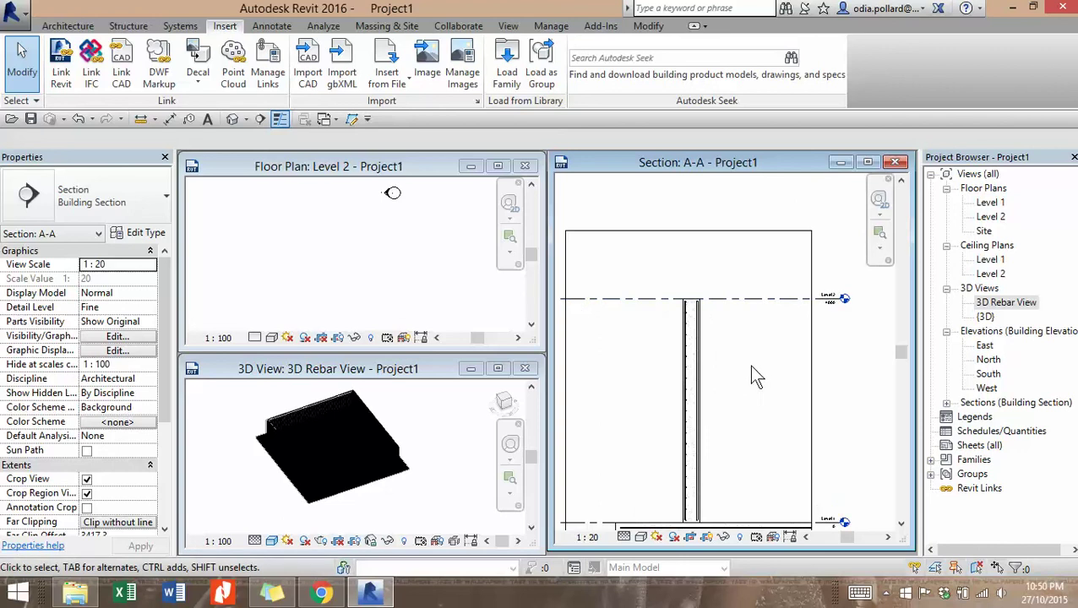
{"action": "scroll", "coordinate": [751, 366], "scroll_direction": "down", "scroll_amount": 2}
{"action": "middle_click_drag", "start_coordinate": [751, 447], "coordinate": [715, 348]}
{"action": "scroll", "coordinate": [711, 347], "scroll_direction": "up", "scroll_amount": 4}
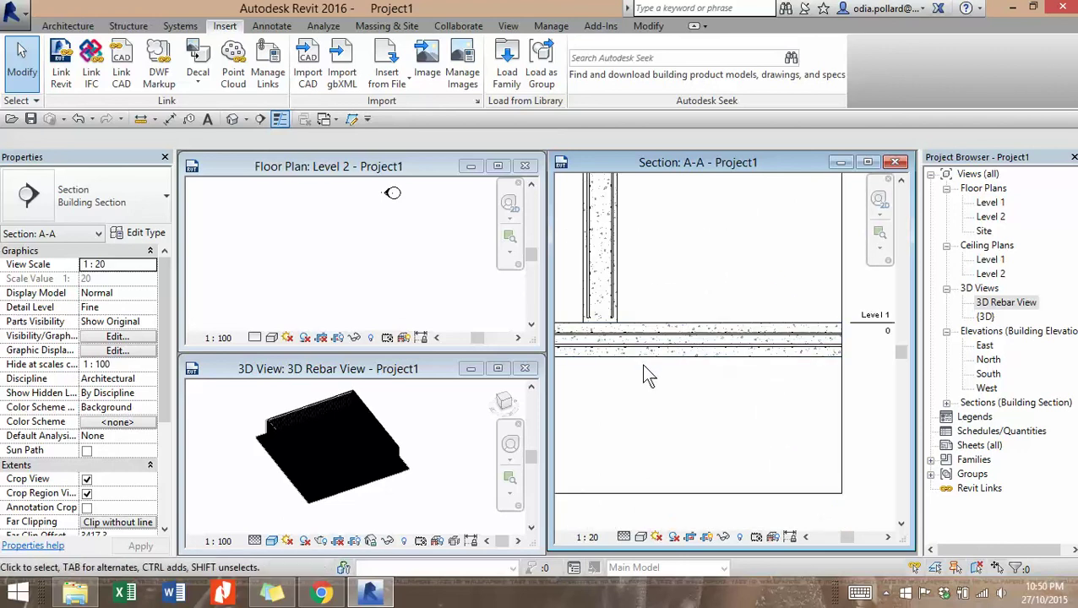
Step: Dimension the side cover from the slab's outer edge to the lower bar's end in Section A-A, using the Wall faces preference
{"action": "middle_click_drag", "start_coordinate": [642, 365], "coordinate": [766, 367]}
{"action": "scroll", "coordinate": [651, 314], "scroll_direction": "up", "scroll_amount": 2}
{"action": "scroll", "coordinate": [644, 311], "scroll_direction": "down", "scroll_amount": 3}
{"action": "scroll", "coordinate": [667, 345], "scroll_direction": "up", "scroll_amount": 5}
{"action": "middle_click_drag", "start_coordinate": [623, 336], "coordinate": [614, 372]}
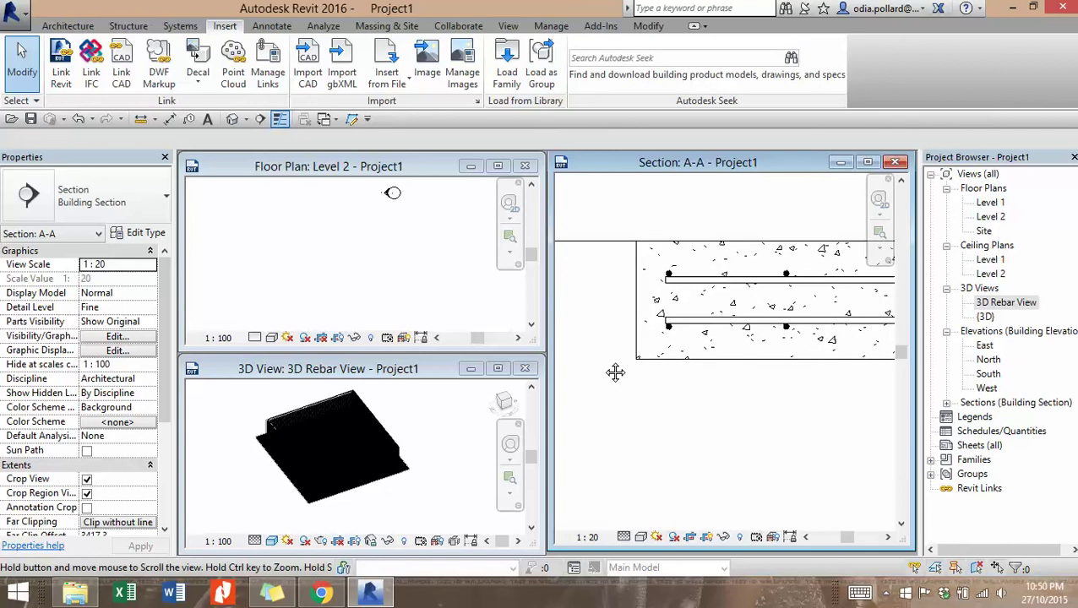
{"action": "scroll", "coordinate": [614, 373], "scroll_direction": "up", "scroll_amount": 2}
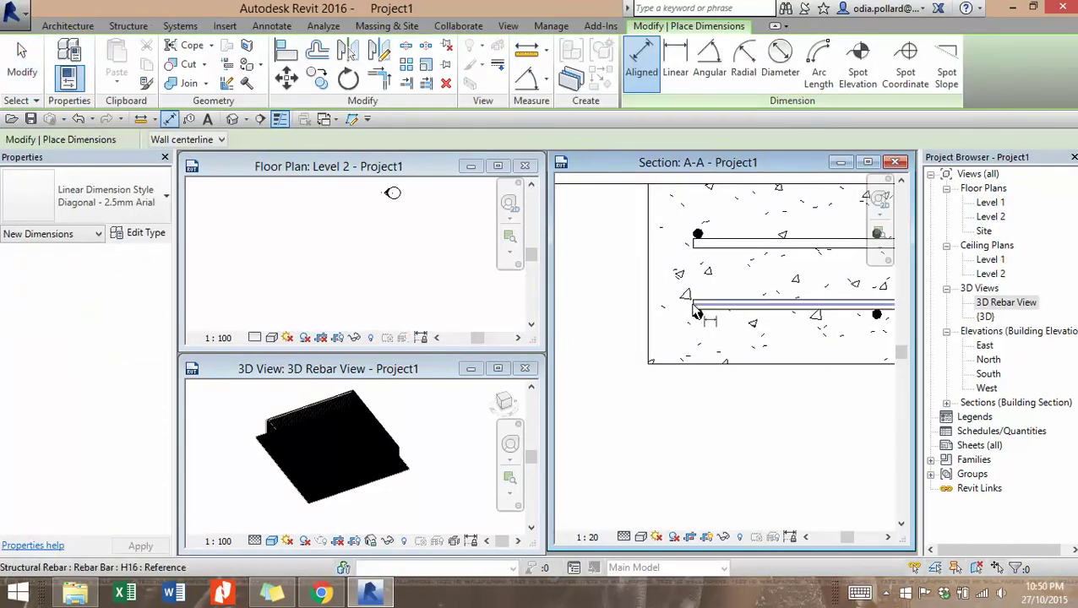
{"action": "left_click", "coordinate": [176, 140]}
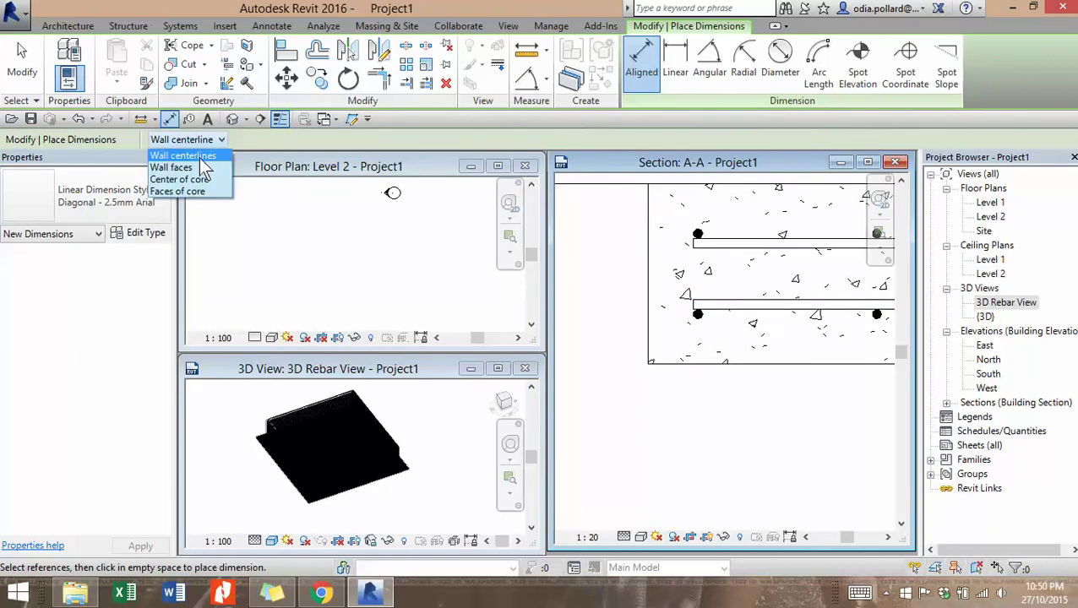
{"action": "left_click", "coordinate": [181, 167]}
{"action": "scroll", "coordinate": [694, 312], "scroll_direction": "up", "scroll_amount": 5}
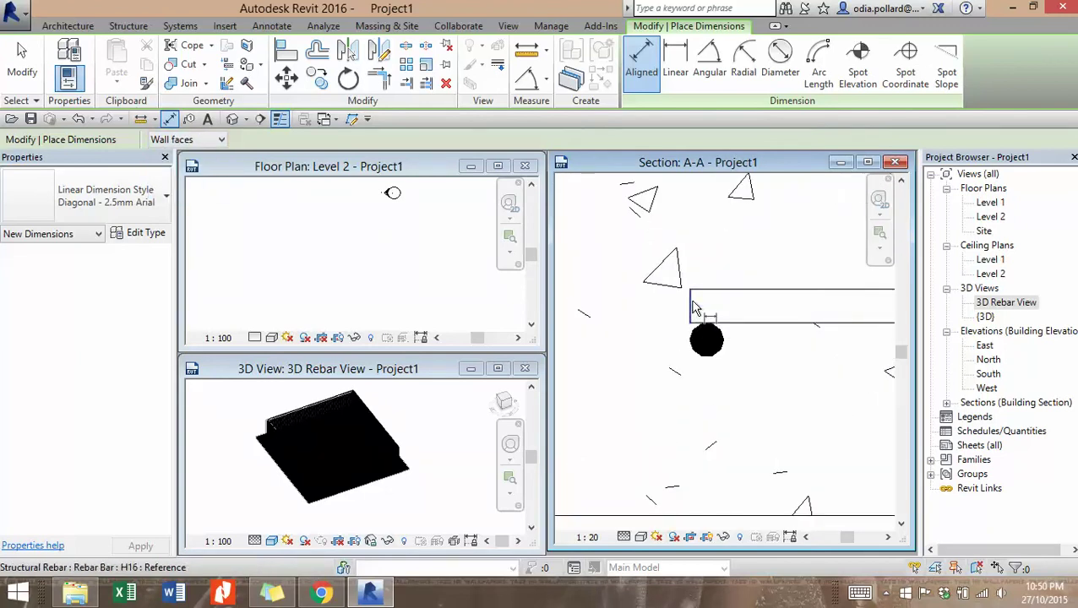
{"action": "scroll", "coordinate": [655, 360], "scroll_direction": "down", "scroll_amount": 4}
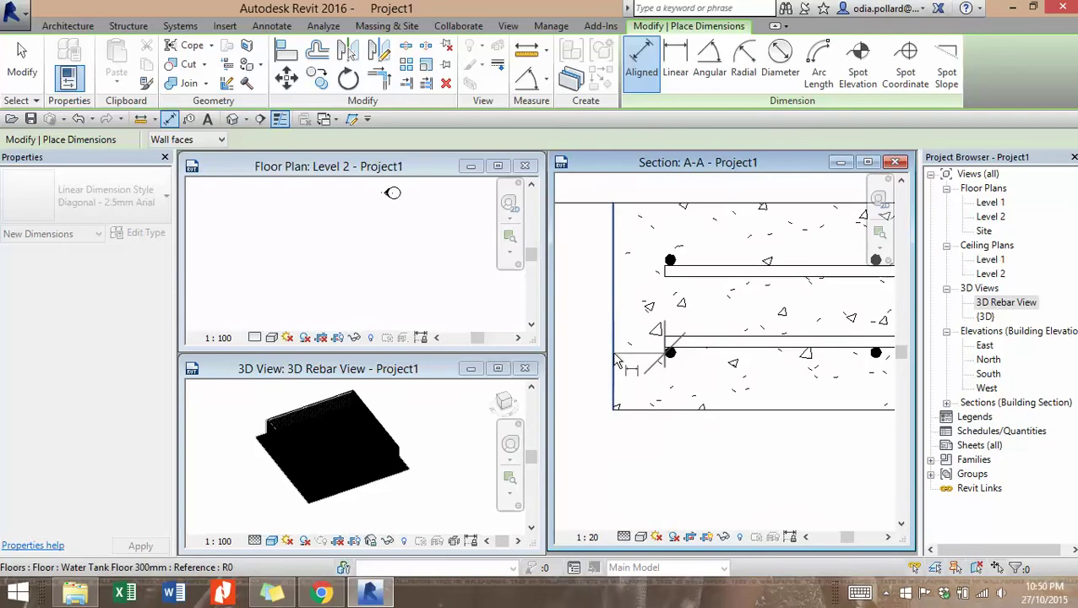
{"action": "left_click", "coordinate": [615, 359]}
{"action": "left_click", "coordinate": [601, 494]}
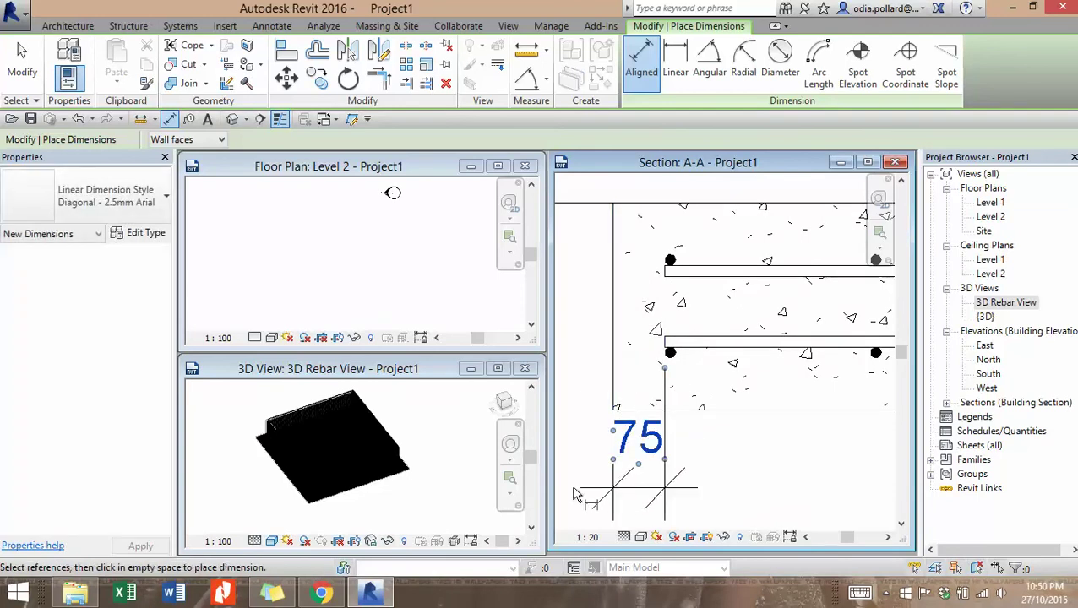
Step: Dimension the bottom cover between the lowest slab bars and the slab's underside in Section A-A
{"action": "scroll", "coordinate": [592, 490], "scroll_direction": "down", "scroll_amount": 2}
{"action": "middle_click_drag", "start_coordinate": [734, 425], "coordinate": [734, 476]}
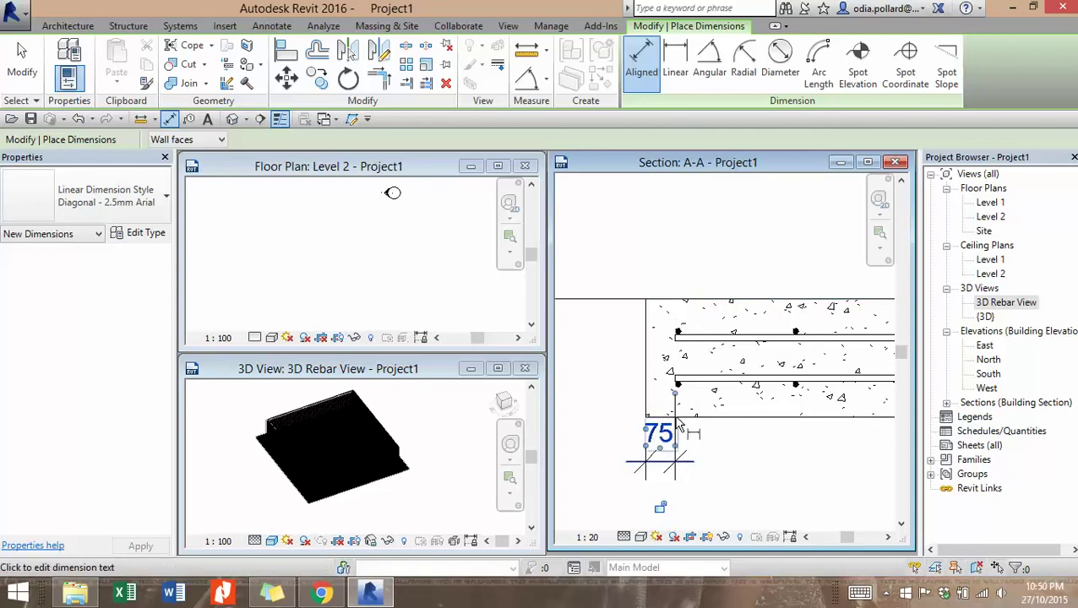
{"action": "scroll", "coordinate": [815, 414], "scroll_direction": "up", "scroll_amount": 5}
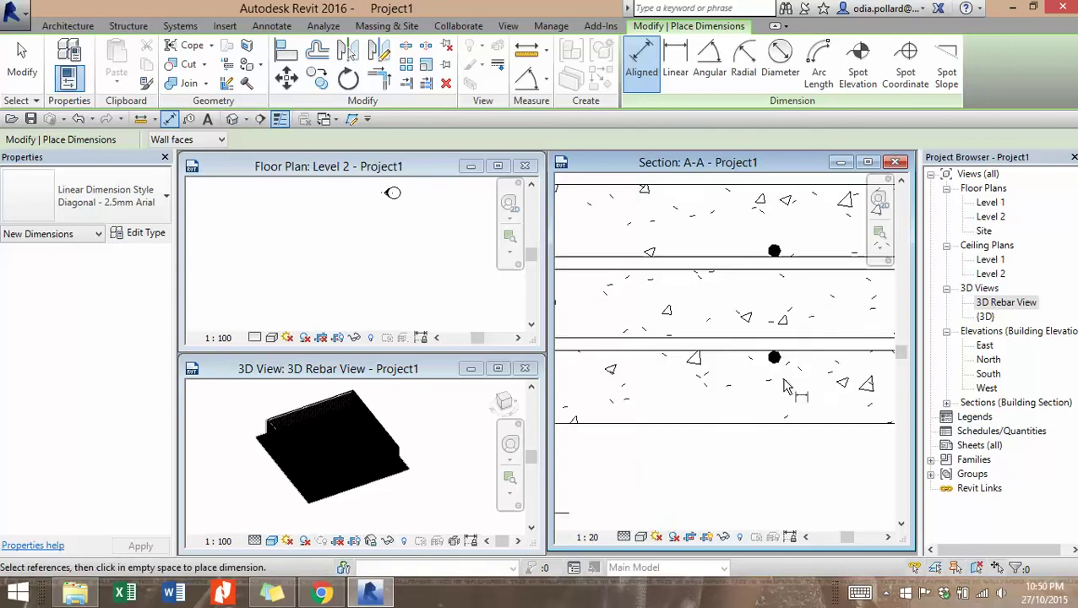
{"action": "left_click", "coordinate": [777, 365]}
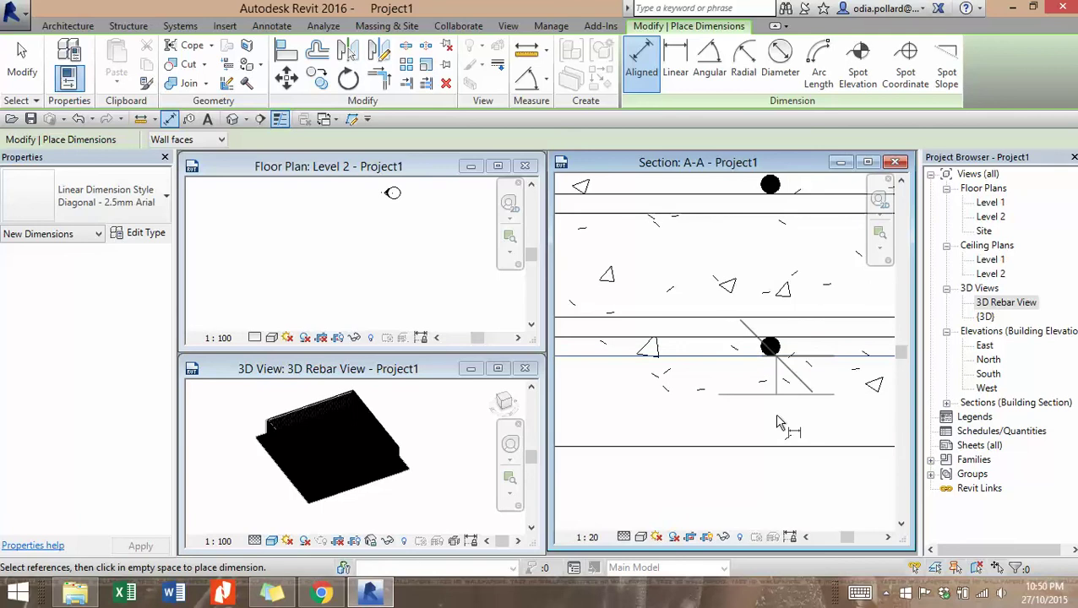
{"action": "scroll", "coordinate": [775, 497], "scroll_direction": "down", "scroll_amount": 3}
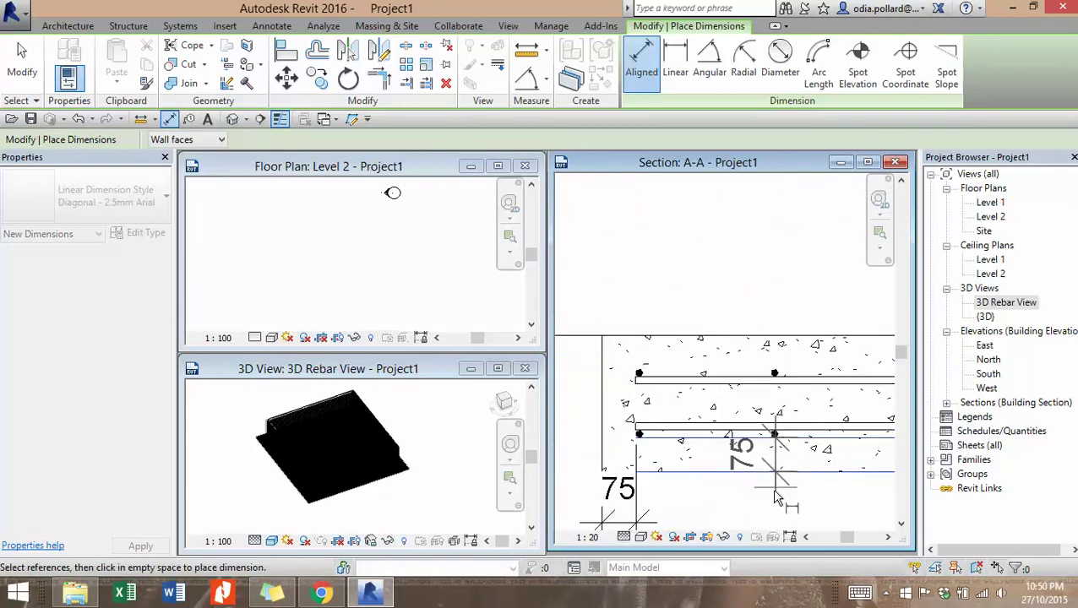
{"action": "scroll", "coordinate": [754, 509], "scroll_direction": "down", "scroll_amount": 3}
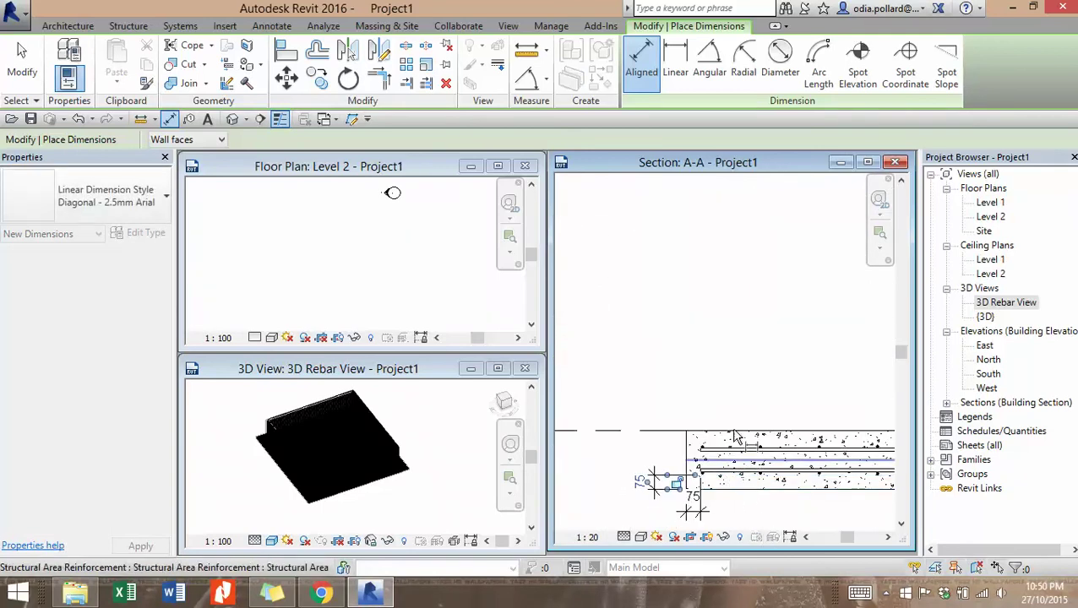
Step: Dimension the cover from the outer bar to the wall's right face in Section A-A, and move the dimension text clear of the wall
{"action": "left_click", "coordinate": [655, 512]}
{"action": "scroll", "coordinate": [659, 507], "scroll_direction": "up", "scroll_amount": 3}
{"action": "scroll", "coordinate": [659, 496], "scroll_direction": "down", "scroll_amount": 1}
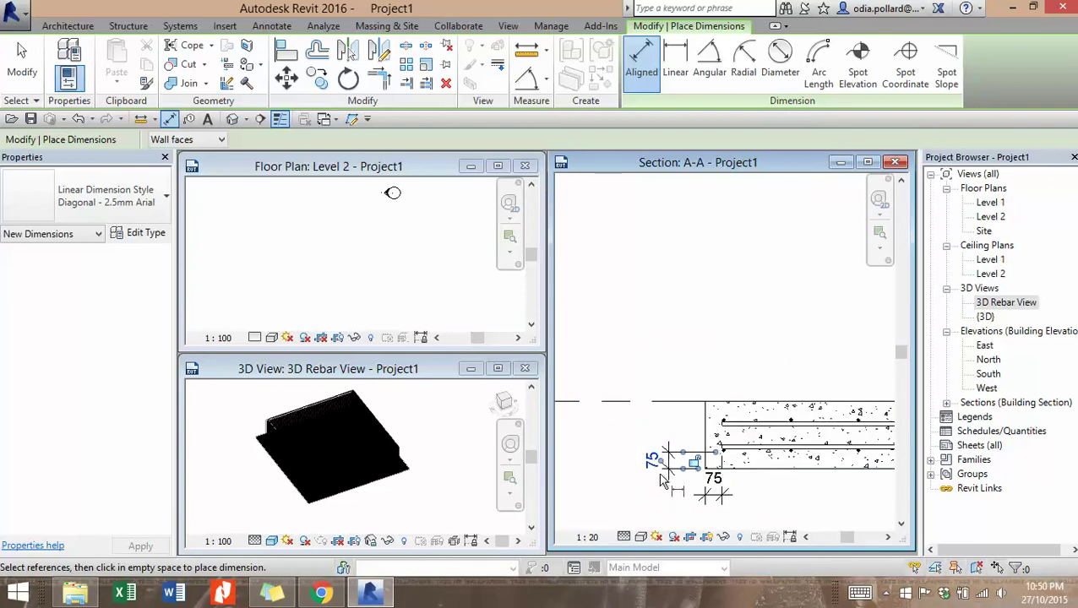
{"action": "scroll", "coordinate": [662, 475], "scroll_direction": "up", "scroll_amount": 2}
{"action": "scroll", "coordinate": [697, 490], "scroll_direction": "down", "scroll_amount": 4}
{"action": "scroll", "coordinate": [765, 503], "scroll_direction": "down", "scroll_amount": 4}
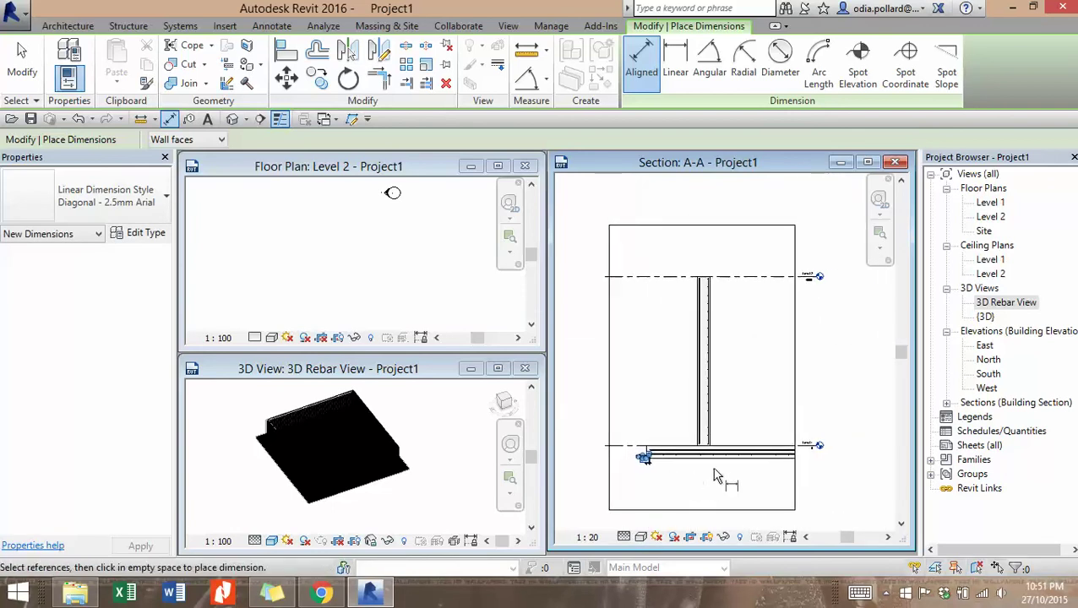
{"action": "scroll", "coordinate": [731, 452], "scroll_direction": "up", "scroll_amount": 4}
{"action": "scroll", "coordinate": [717, 305], "scroll_direction": "up", "scroll_amount": 3}
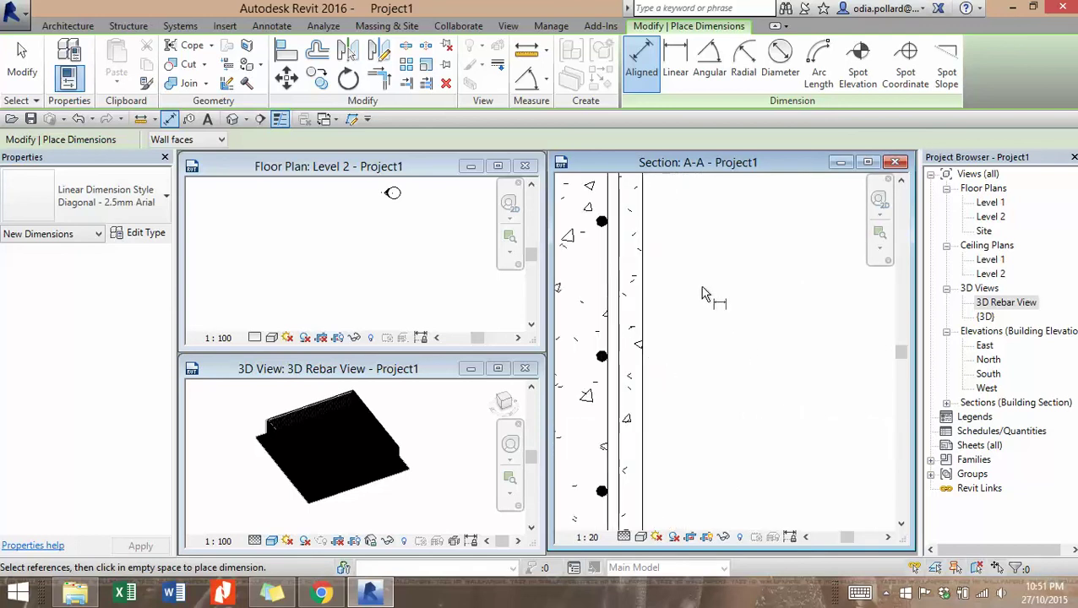
{"action": "left_click", "coordinate": [624, 295]}
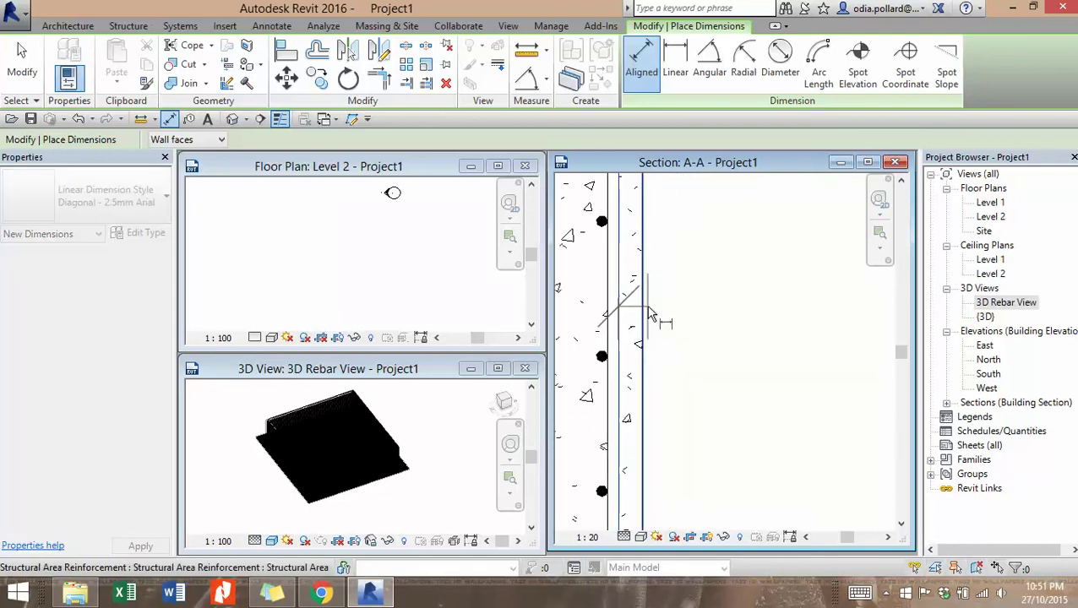
{"action": "left_click", "coordinate": [646, 307]}
{"action": "left_click", "coordinate": [675, 316]}
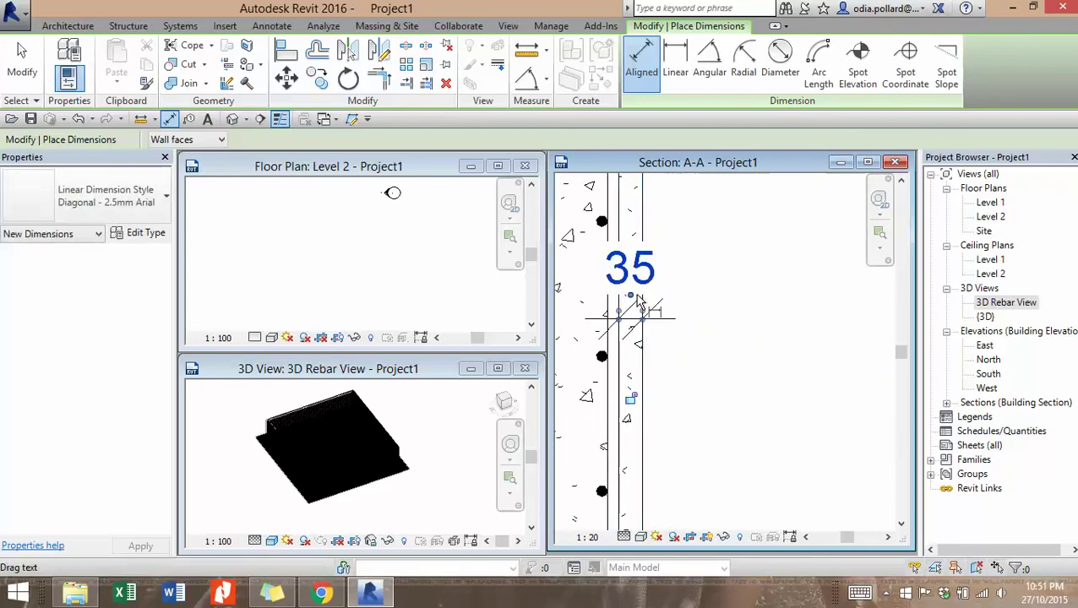
{"action": "left_click_drag", "start_coordinate": [664, 296], "coordinate": [722, 285]}
Step: Dimension the cover between the wall's left face and its nearest vertical bar, and place the dimension text outside the wall
{"action": "scroll", "coordinate": [735, 355], "scroll_direction": "down", "scroll_amount": 3}
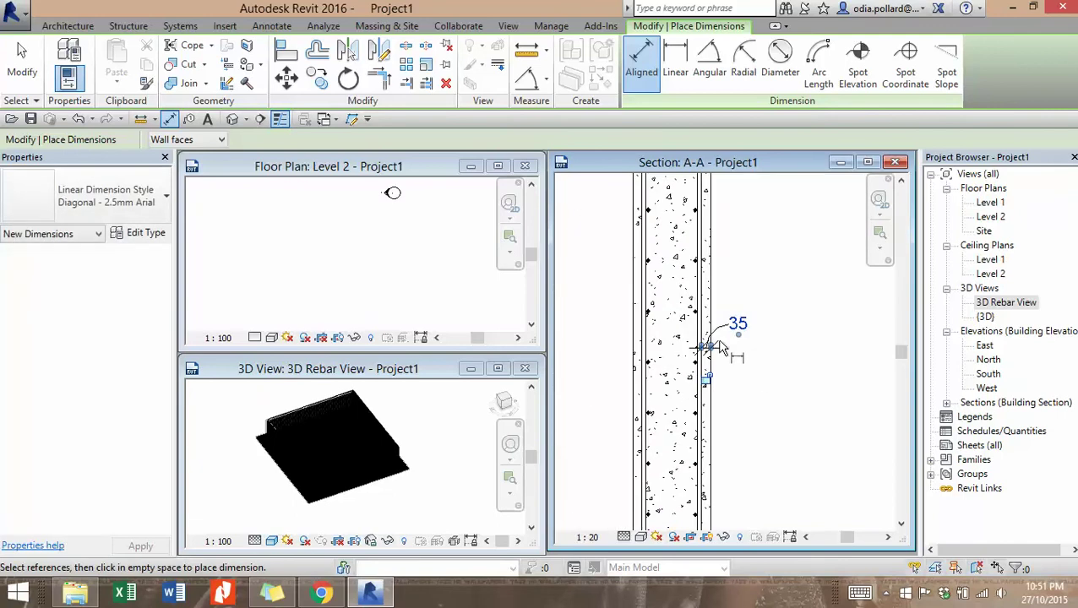
{"action": "left_click", "coordinate": [643, 322]}
{"action": "scroll", "coordinate": [644, 322], "scroll_direction": "up", "scroll_amount": 5}
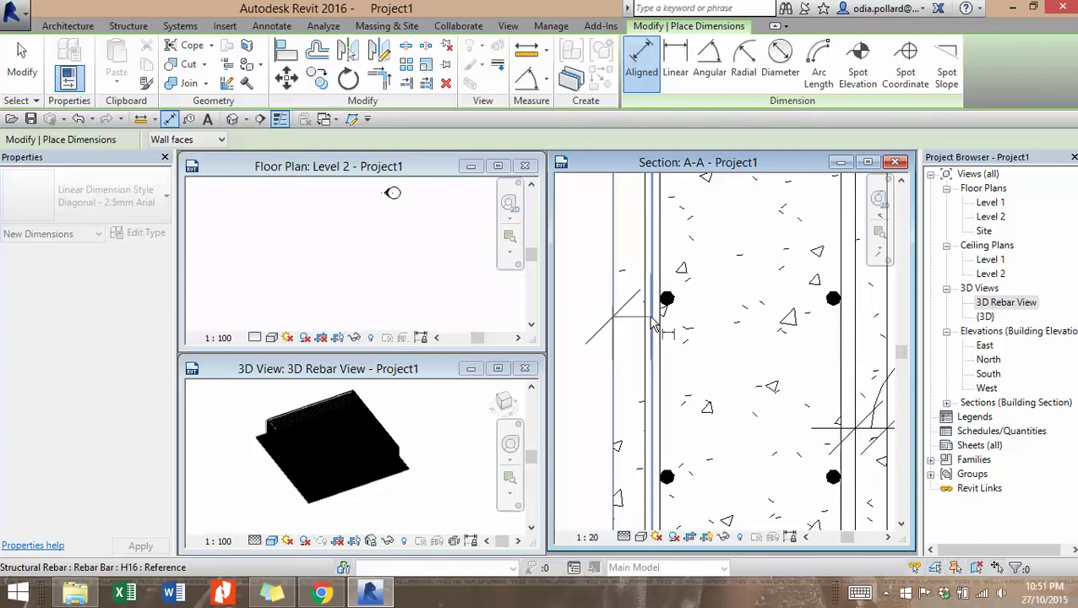
{"action": "left_click", "coordinate": [644, 316]}
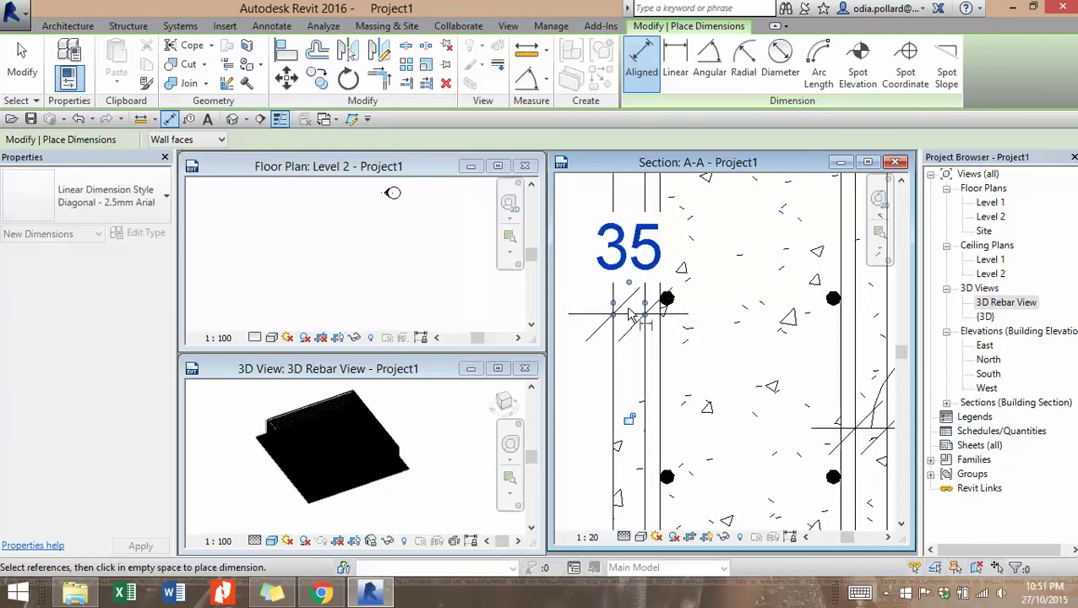
{"action": "left_click", "coordinate": [630, 308]}
{"action": "scroll", "coordinate": [631, 314], "scroll_direction": "down", "scroll_amount": 4}
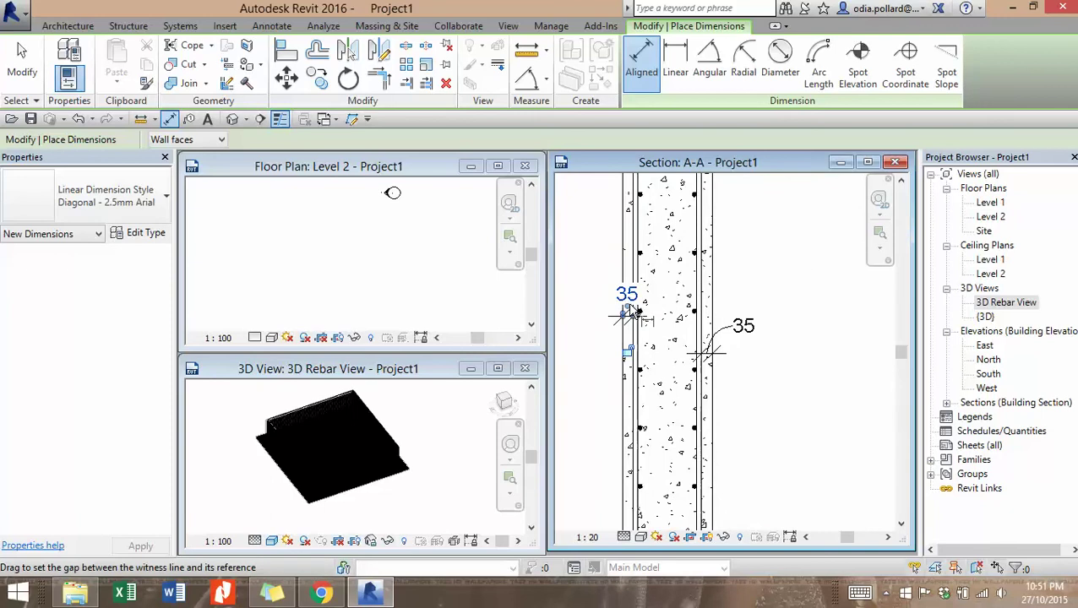
{"action": "scroll", "coordinate": [632, 312], "scroll_direction": "up", "scroll_amount": 4}
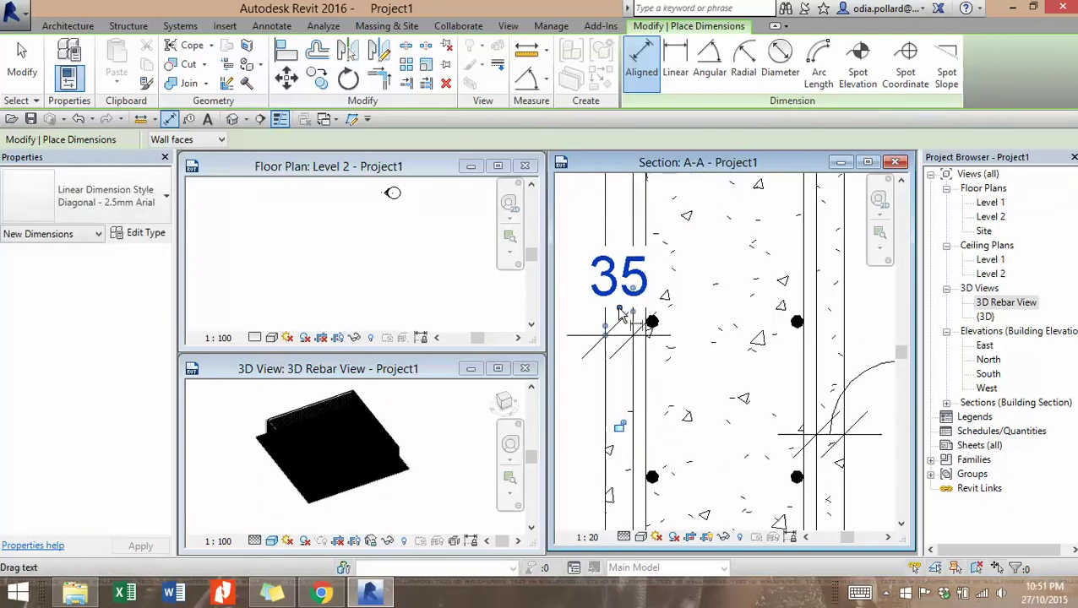
{"action": "scroll", "coordinate": [620, 312], "scroll_direction": "down", "scroll_amount": 4}
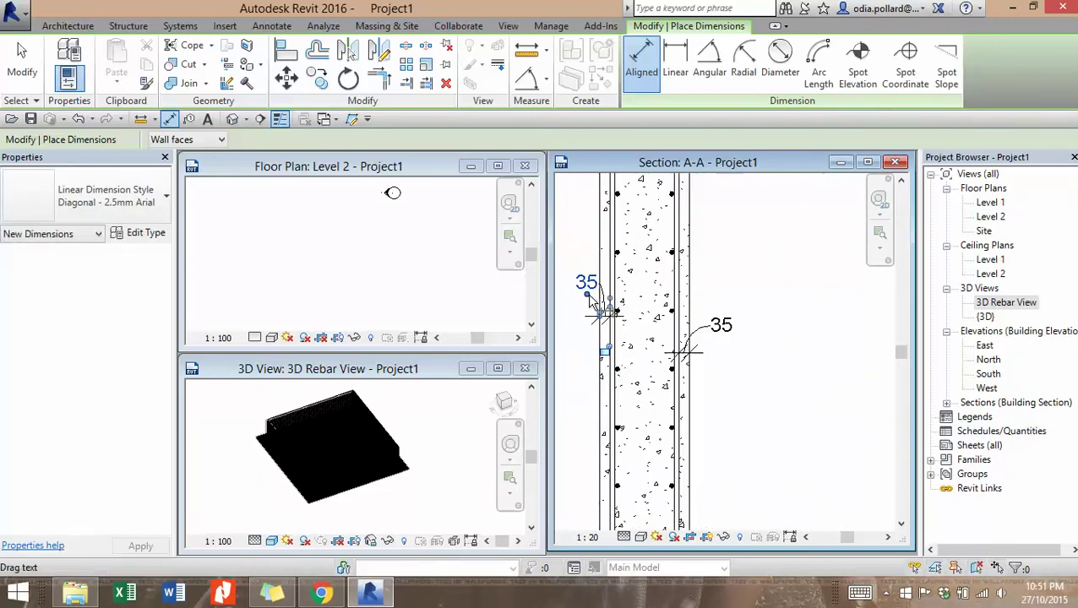
{"action": "left_click_drag", "start_coordinate": [578, 304], "coordinate": [561, 304]}
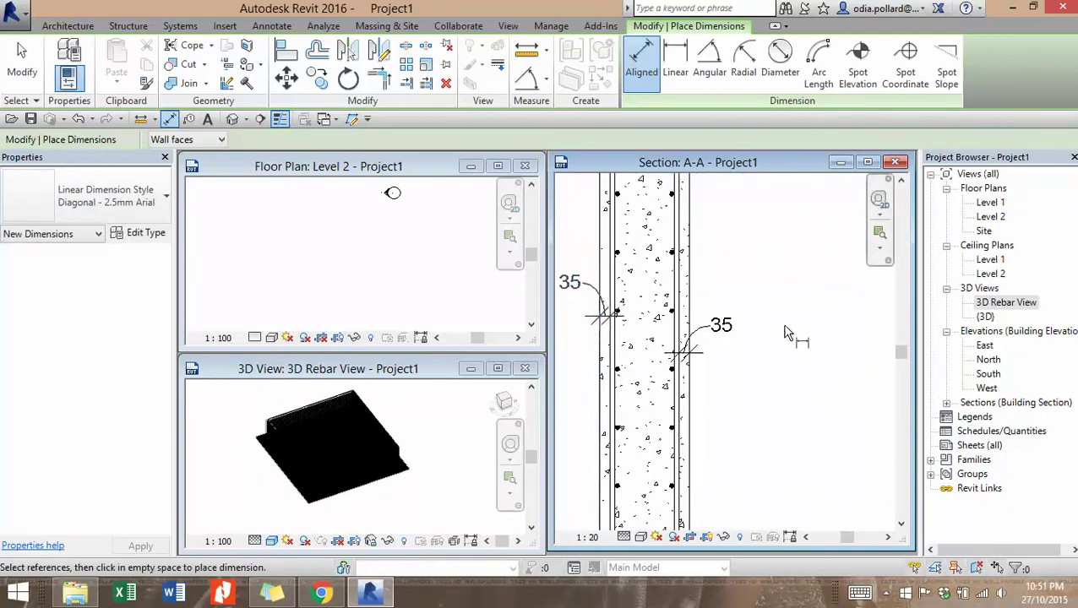
Step: Examine the wall and floor slab reinforcement with the cover dimensions across the whole of Section A-A
{"action": "scroll", "coordinate": [804, 338], "scroll_direction": "down", "scroll_amount": 5}
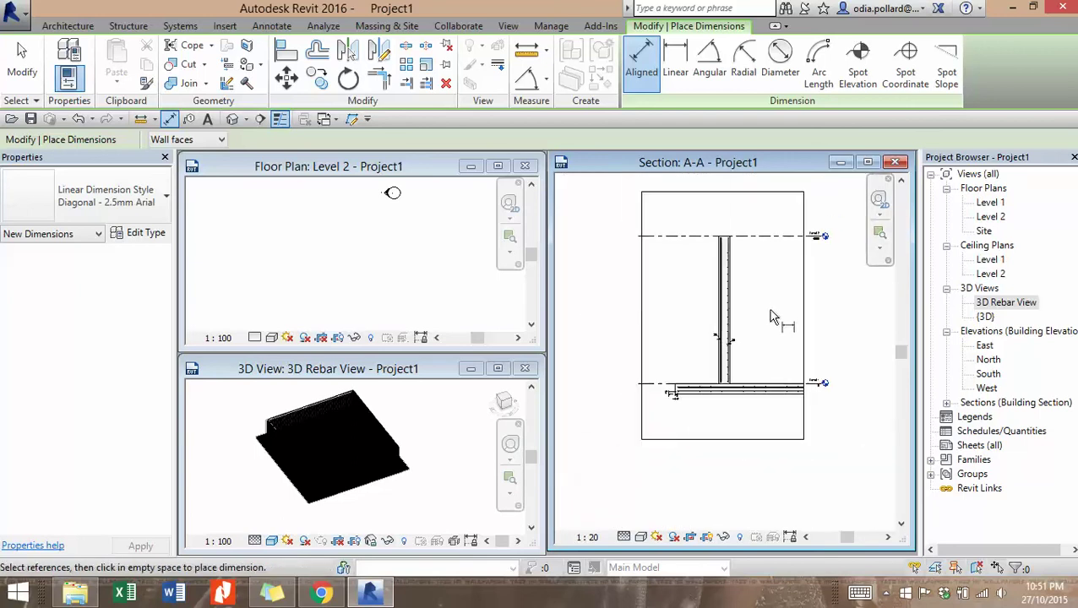
{"action": "scroll", "coordinate": [743, 293], "scroll_direction": "up", "scroll_amount": 5}
{"action": "scroll", "coordinate": [739, 300], "scroll_direction": "down", "scroll_amount": 6}
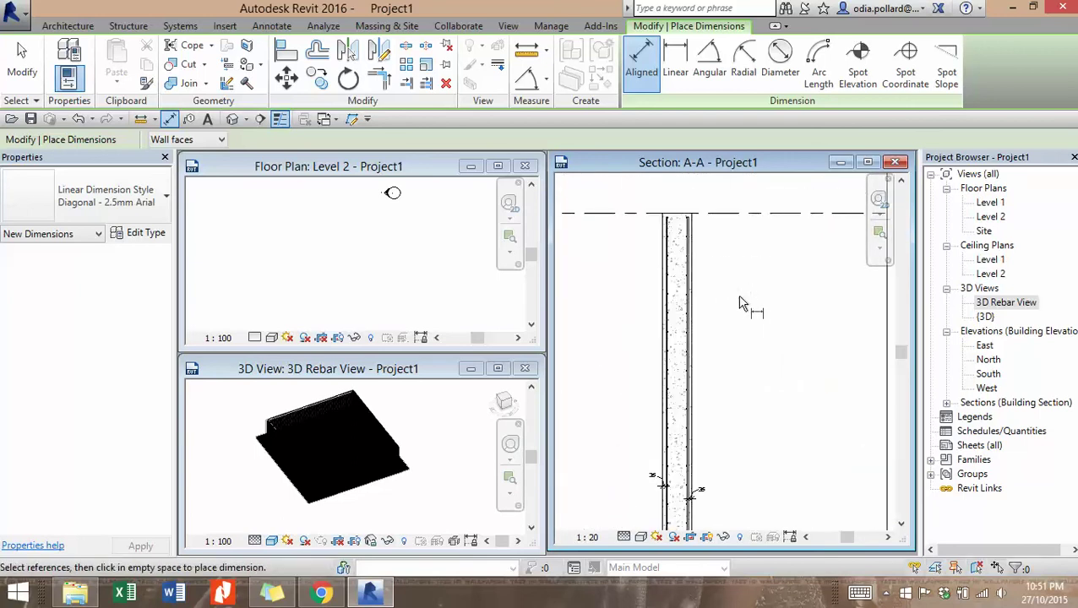
{"action": "scroll", "coordinate": [707, 366], "scroll_direction": "up", "scroll_amount": 6}
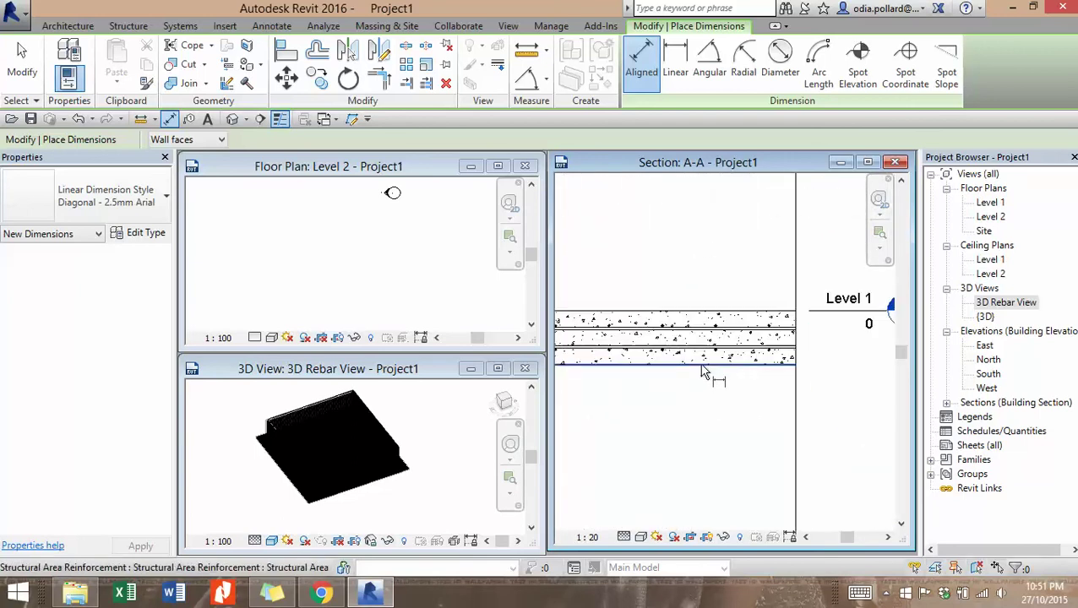
{"action": "scroll", "coordinate": [706, 372], "scroll_direction": "down", "scroll_amount": 5}
{"action": "scroll", "coordinate": [675, 355], "scroll_direction": "down", "scroll_amount": 2}
{"action": "middle_click_drag", "start_coordinate": [658, 340], "coordinate": [699, 340]}
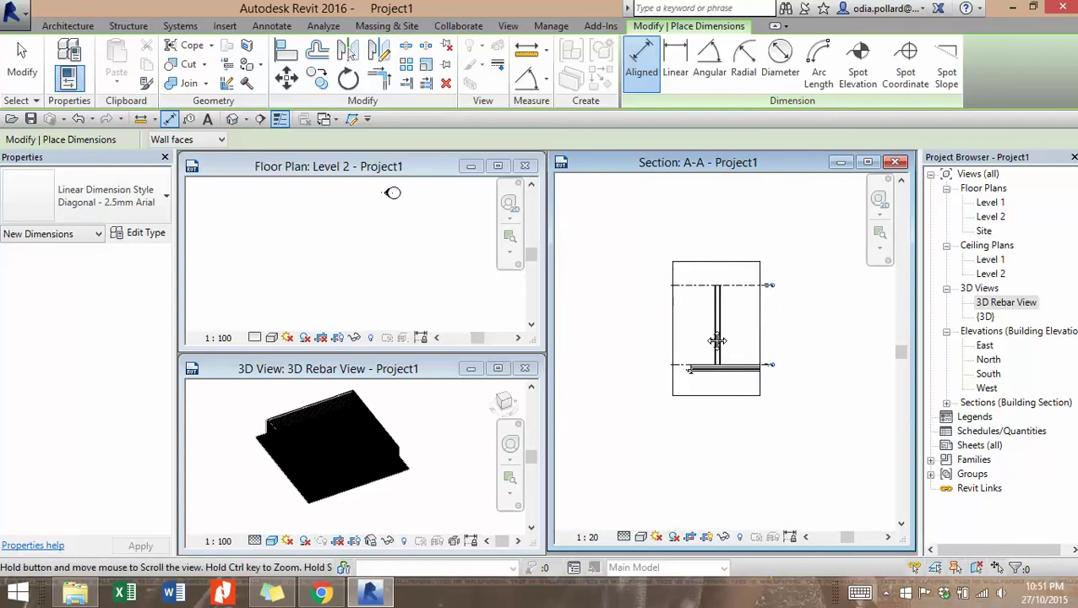
{"action": "scroll", "coordinate": [699, 337], "scroll_direction": "up", "scroll_amount": 2}
{"action": "scroll", "coordinate": [770, 354], "scroll_direction": "up", "scroll_amount": 2}
{"action": "middle_click_drag", "start_coordinate": [770, 355], "coordinate": [712, 353]}
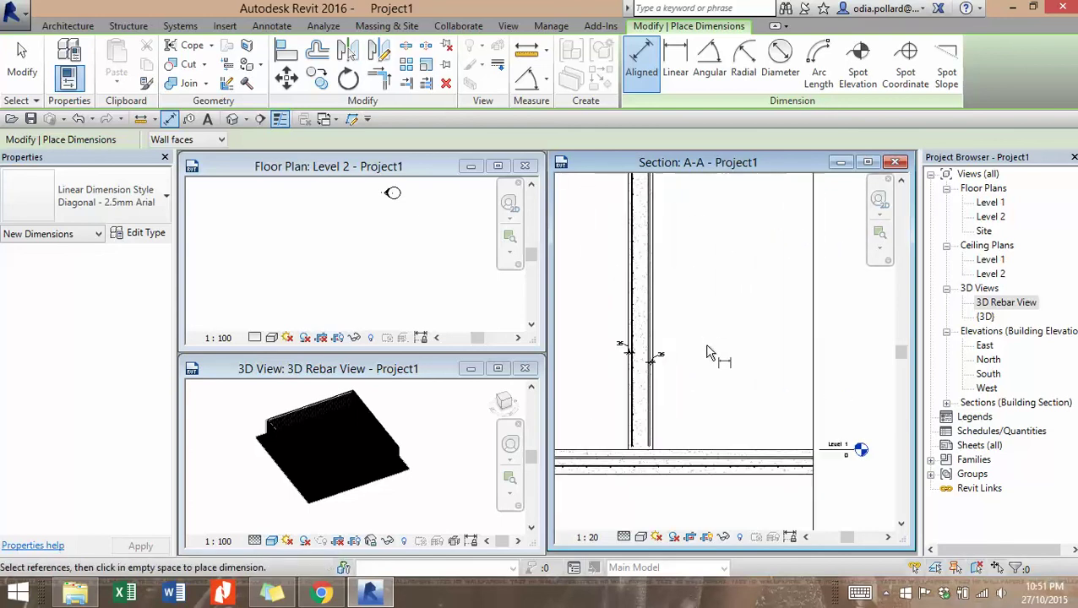
{"action": "scroll", "coordinate": [707, 353], "scroll_direction": "down", "scroll_amount": 3}
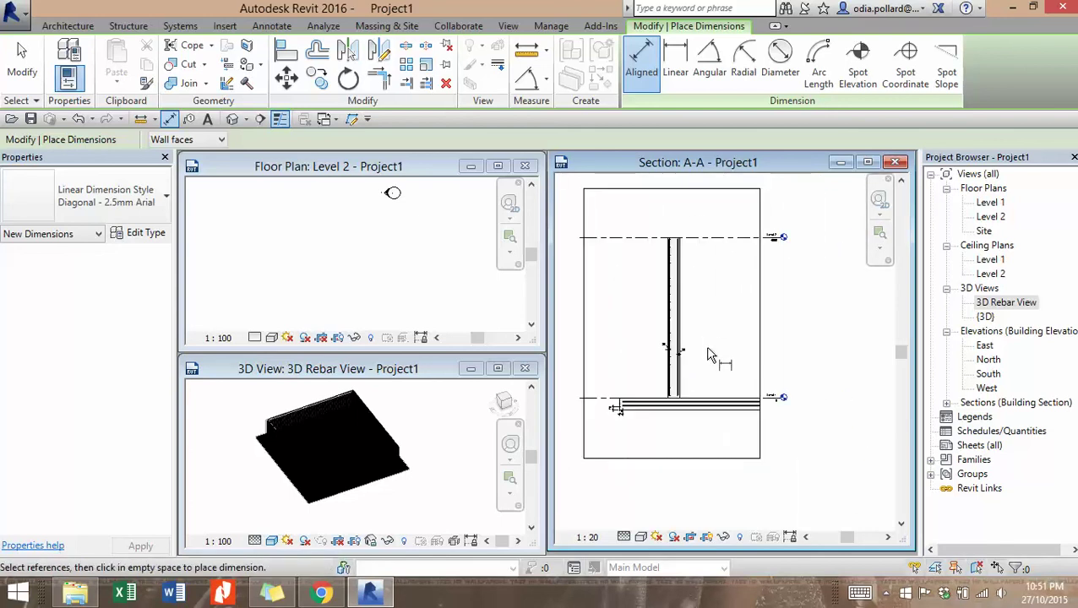
{"action": "left_click", "coordinate": [885, 595]}
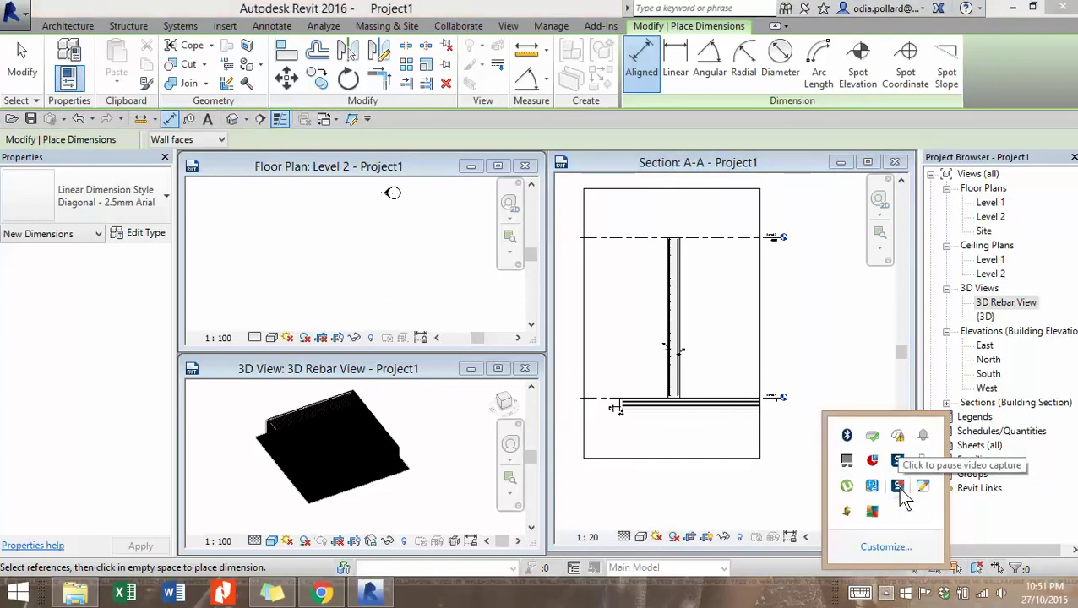